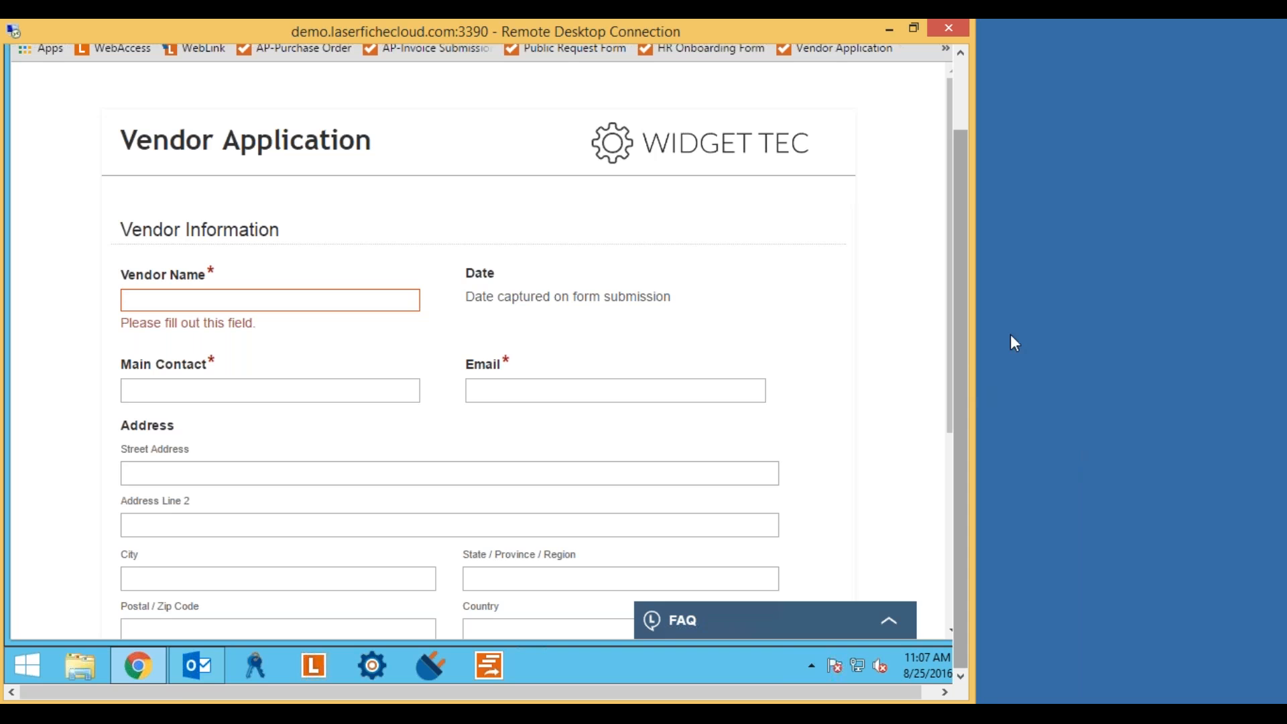
Set Vendor Name to ABC Industries and fill the main contact's name from autofill suggestions.
left_click_drag(958, 330, 965, 261)
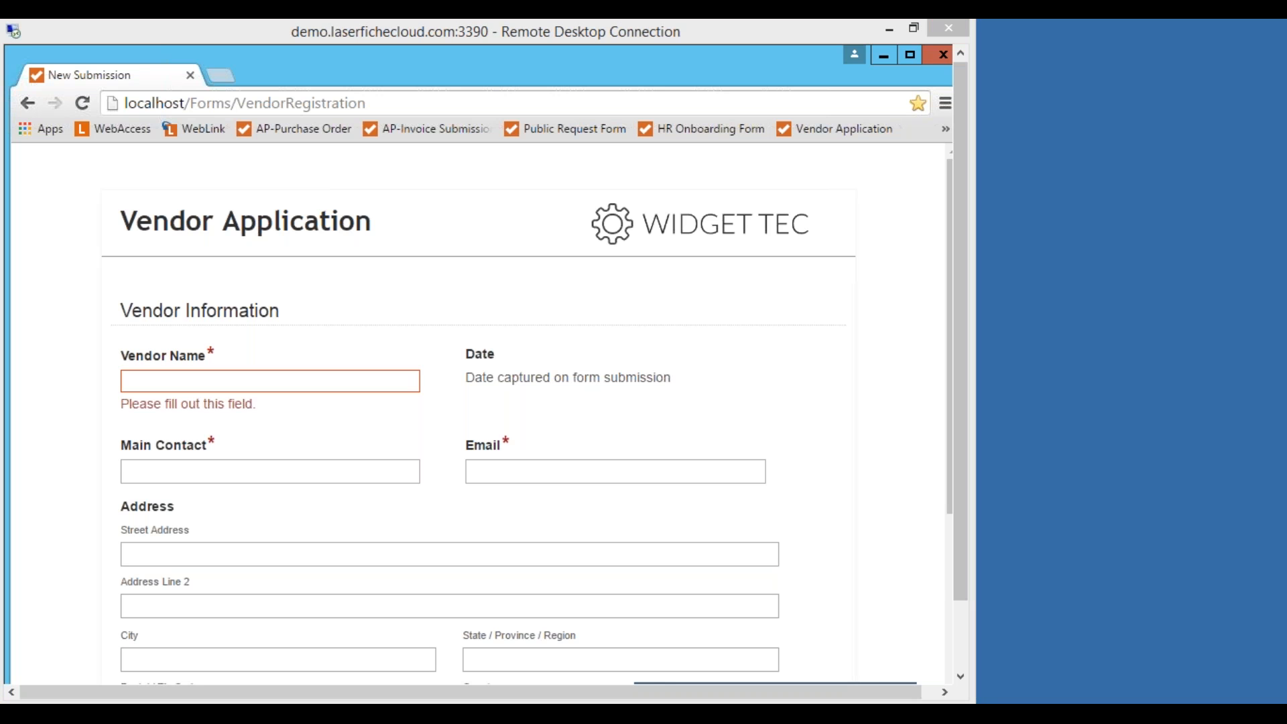
left_click(388, 285)
scroll(175, 286, "down", 2)
left_click(175, 286)
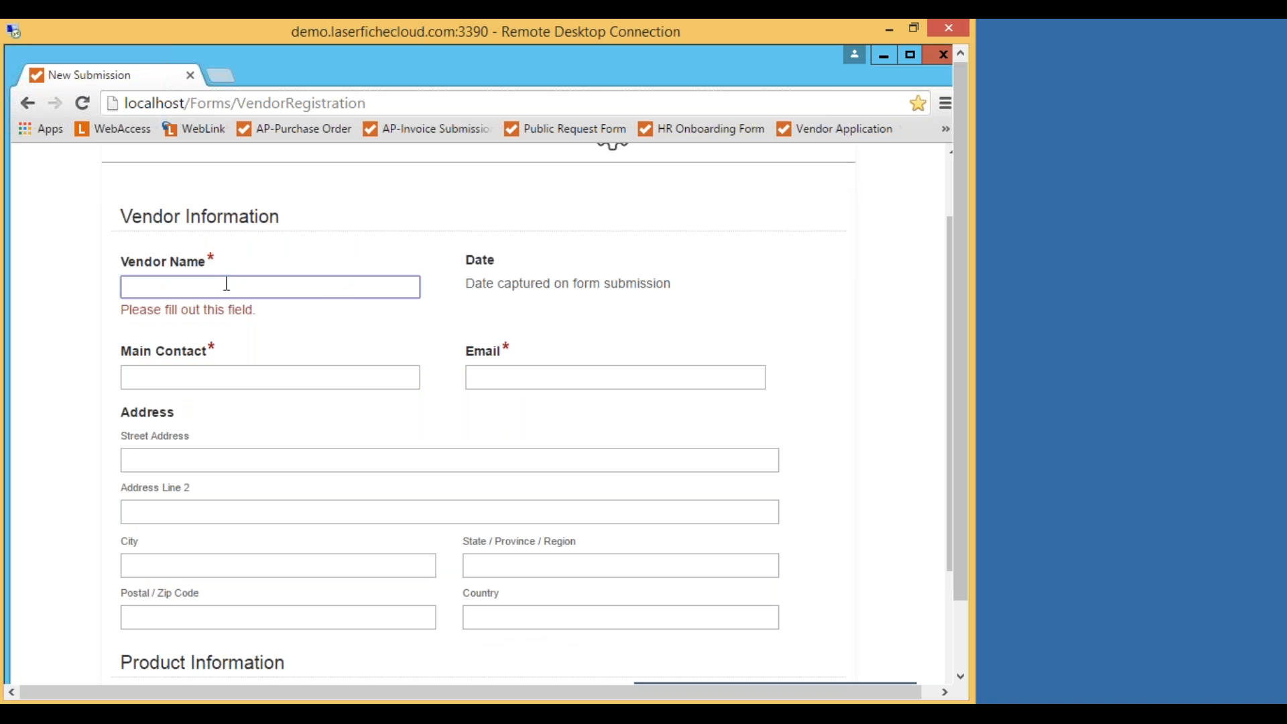
type("Abc")
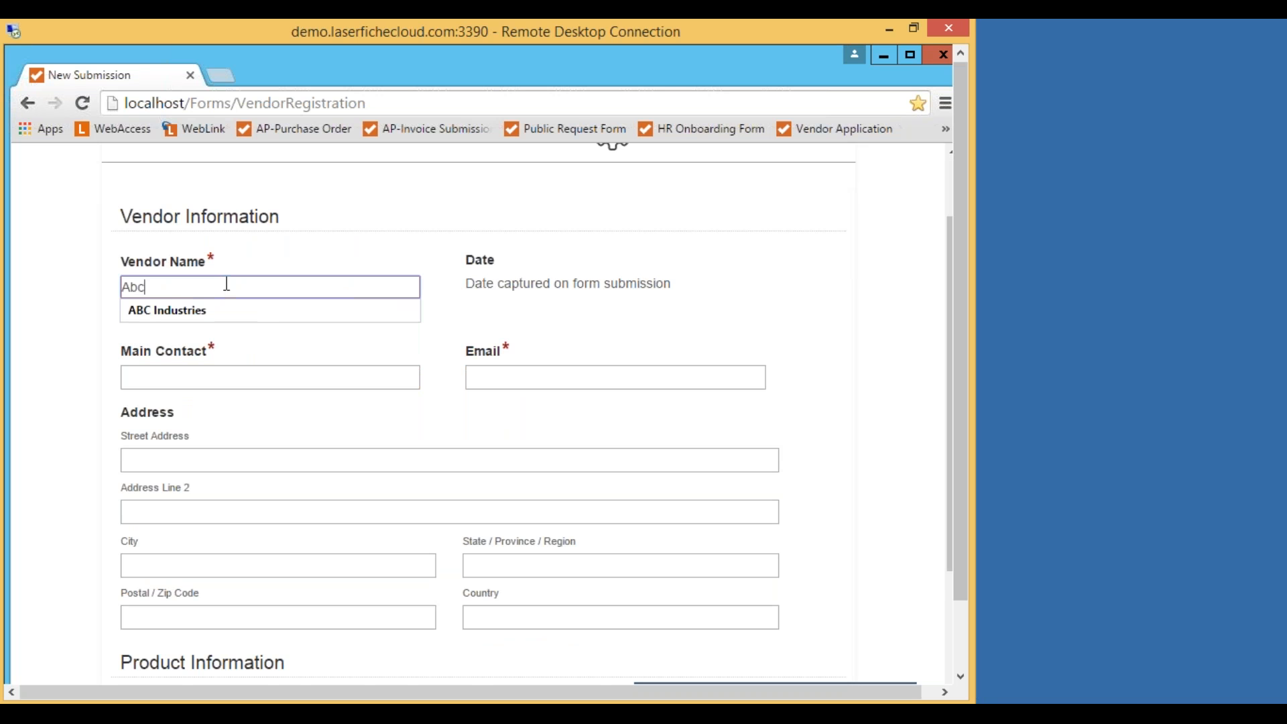
left_click(231, 310)
left_click(227, 346)
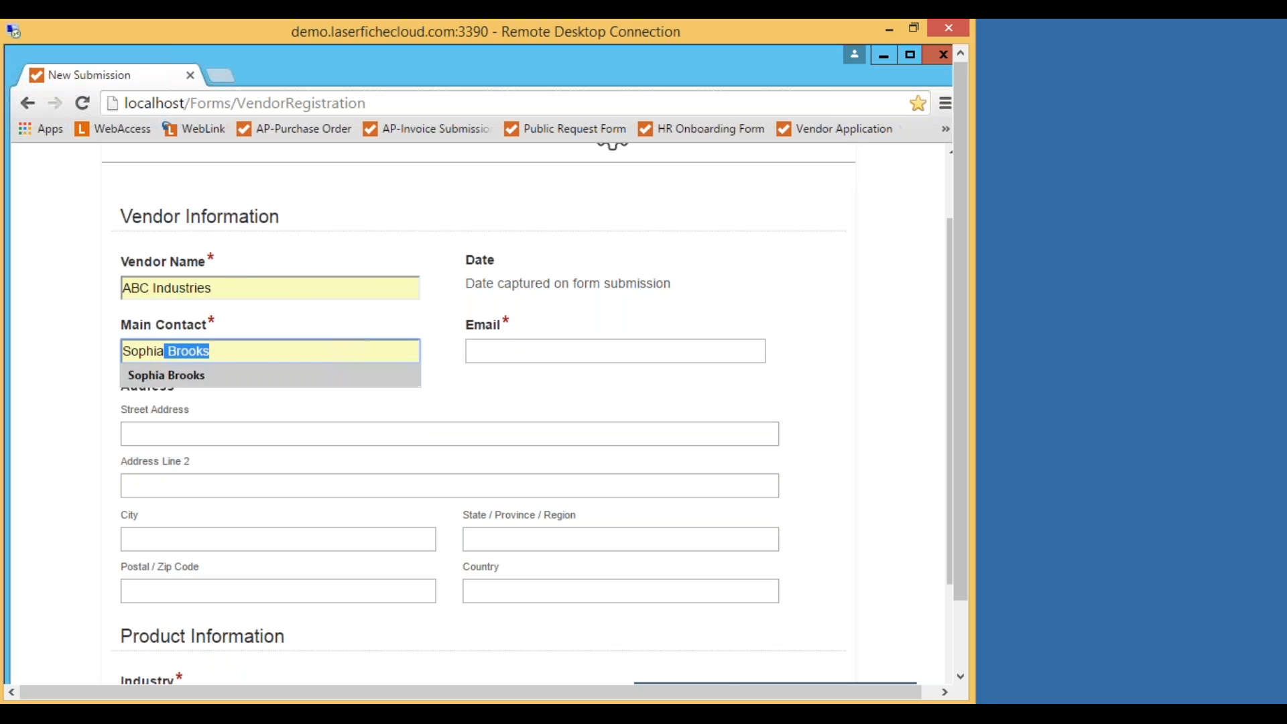
left_click(245, 375)
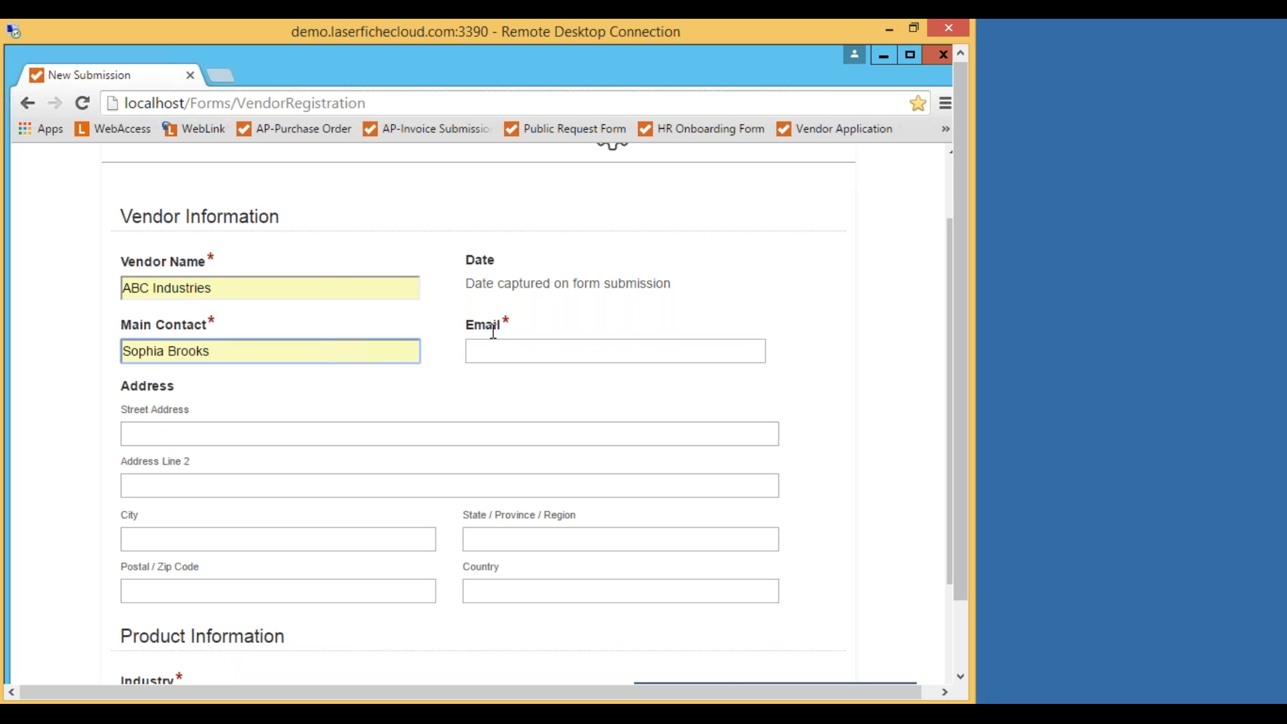
Fill in the main contact's e-mail address from the autofill suggestion.
left_click(522, 348)
type("dem")
key("Tab")
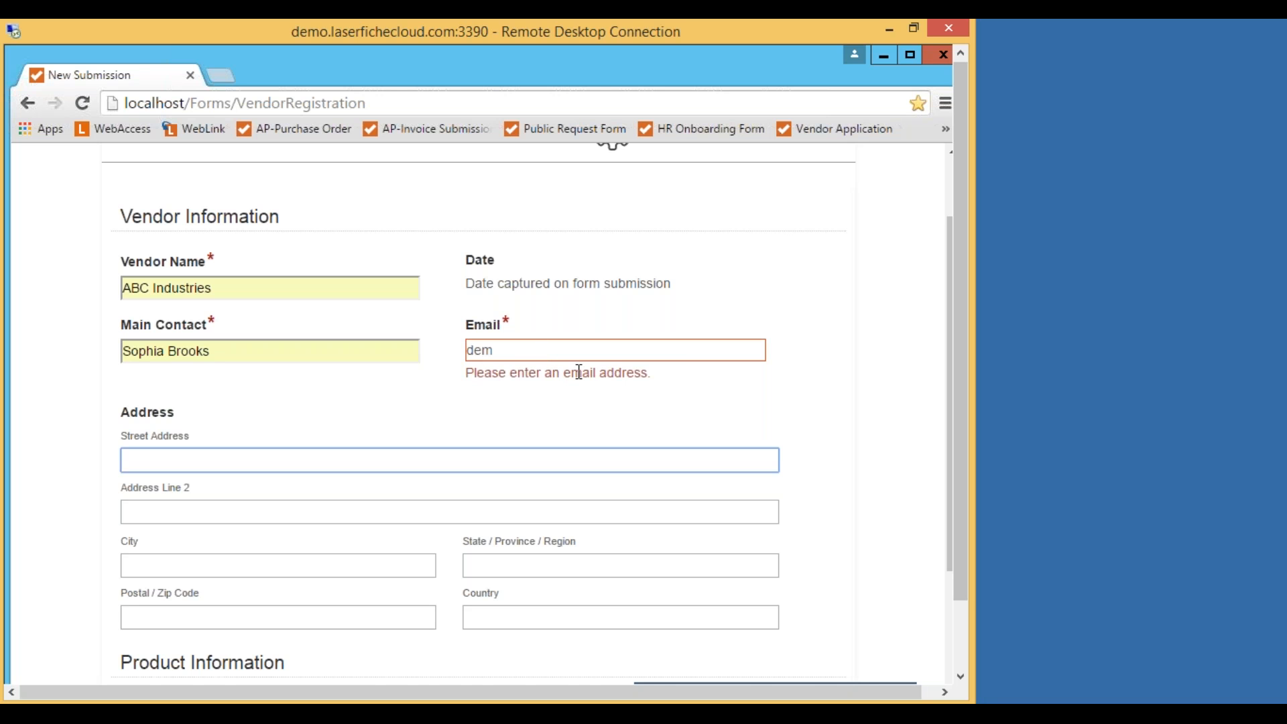
left_click(628, 349)
type("demo")
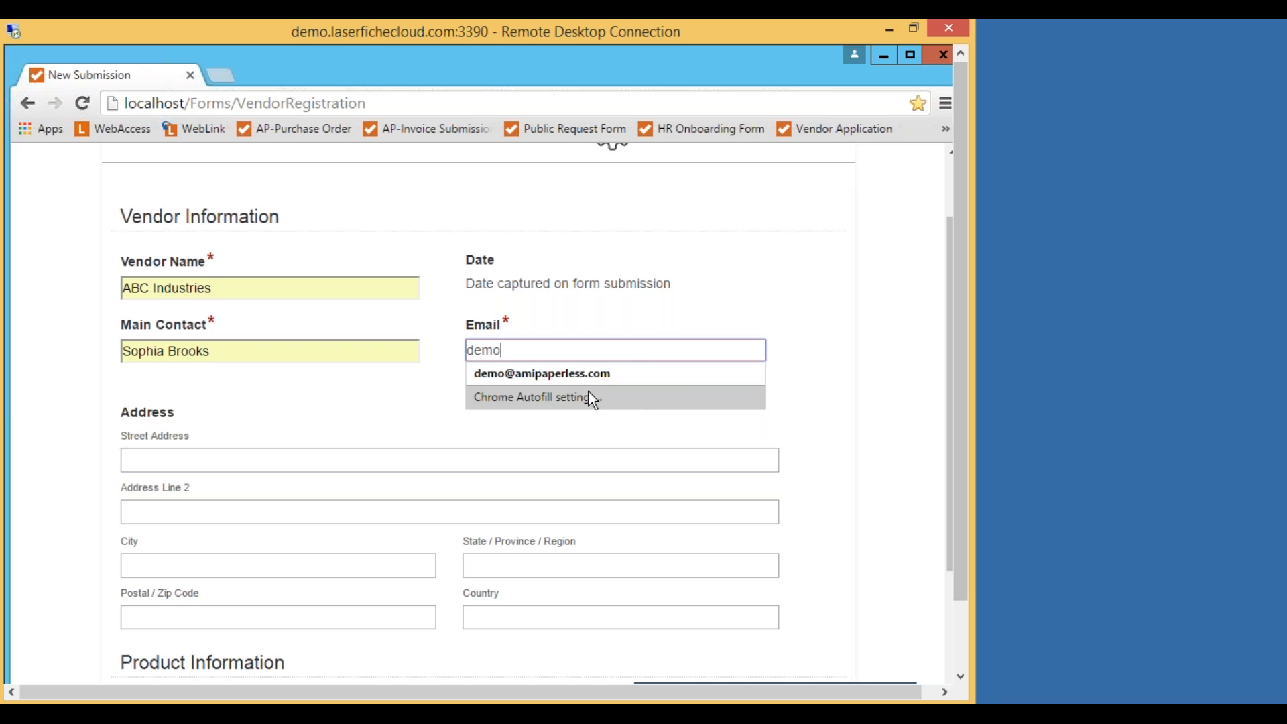
left_click(609, 376)
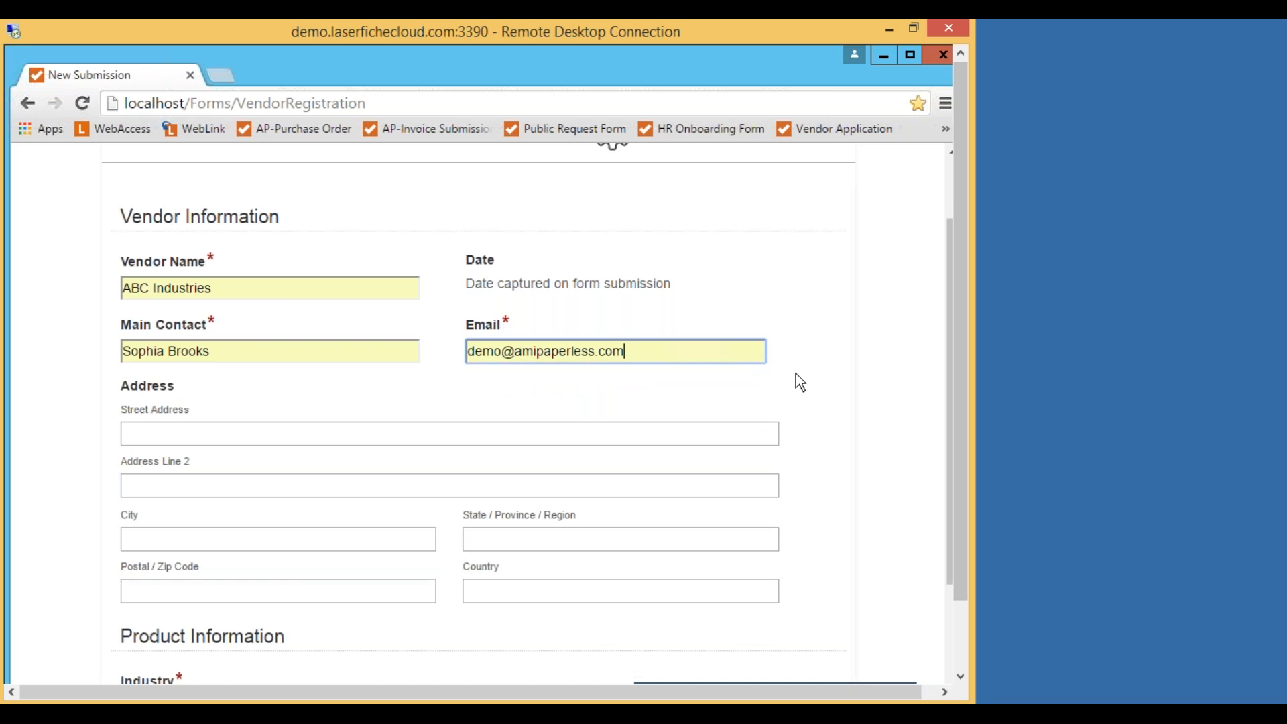
left_click(814, 356)
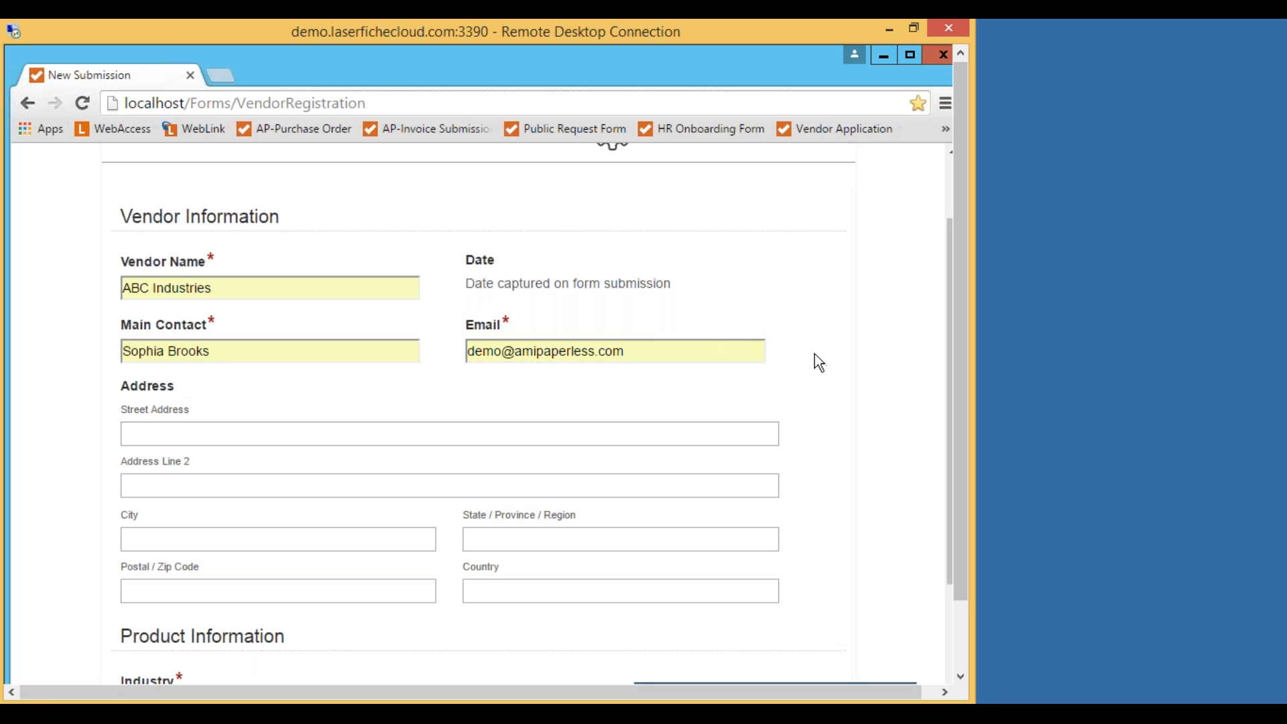
left_click(631, 348)
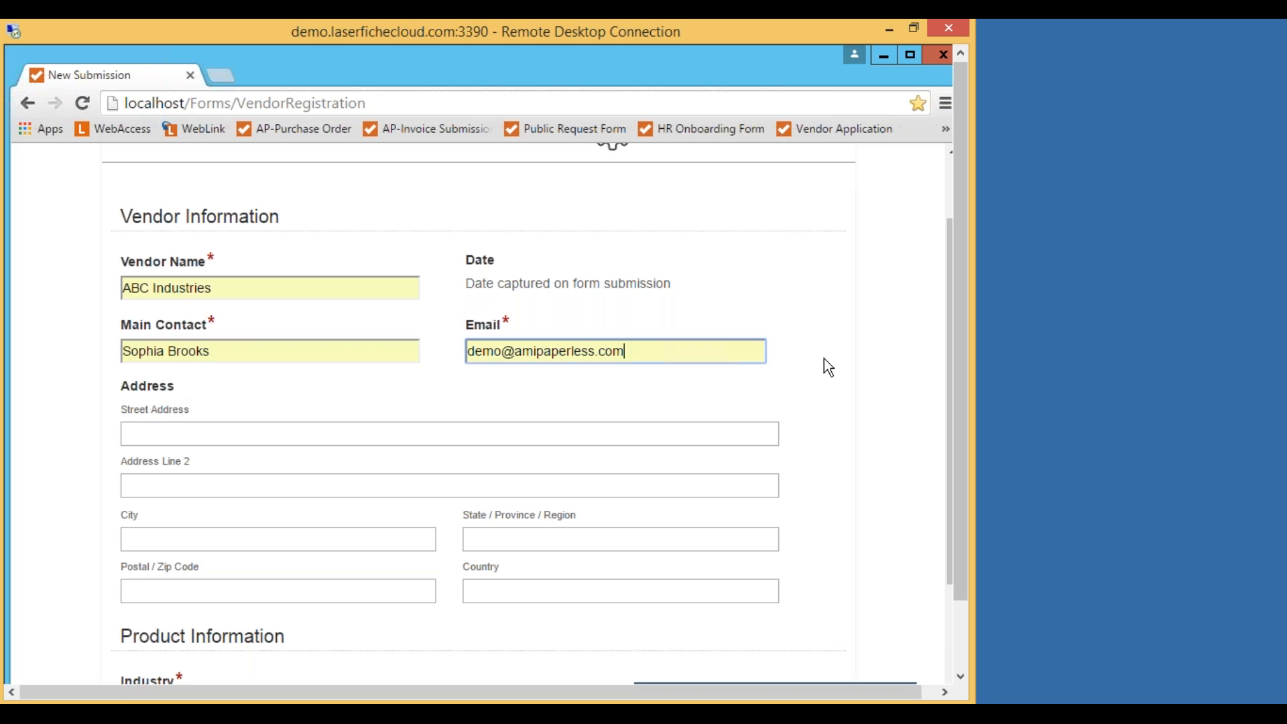
Fill in the vendor's street address from the autofill suggestion.
left_click(797, 379)
scroll(797, 365, "down", 2)
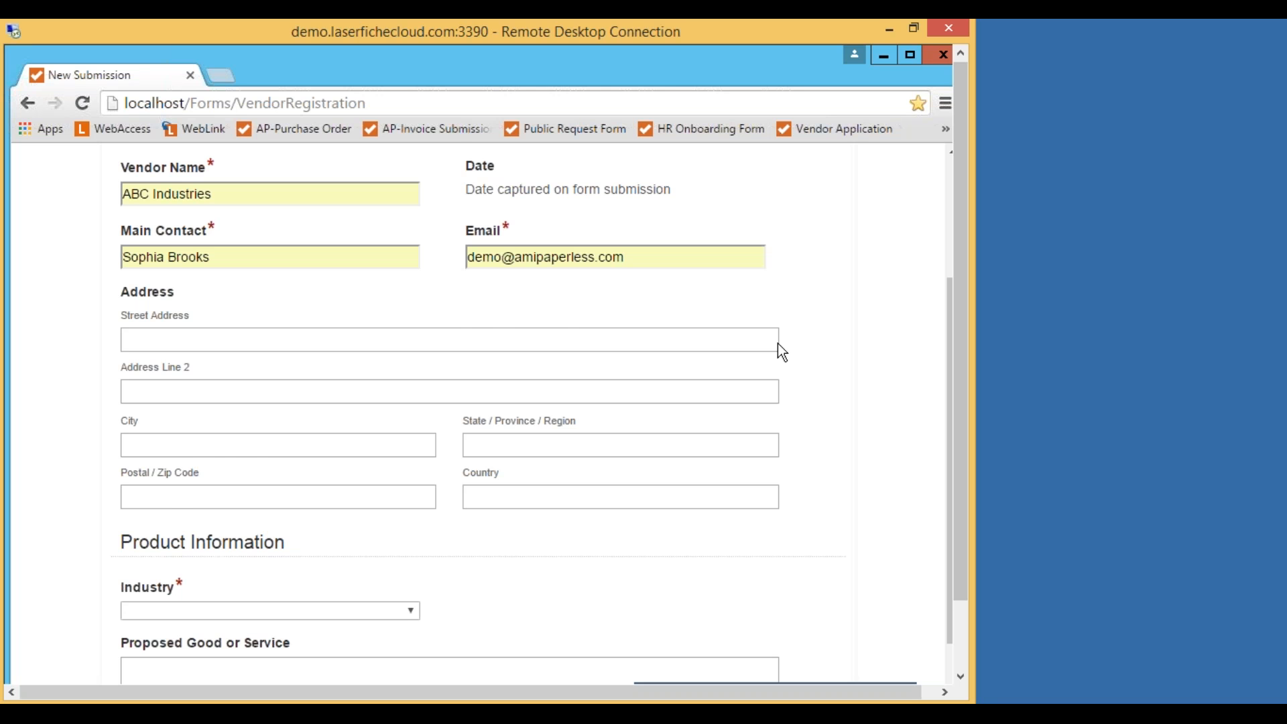
scroll(819, 313, "down", 2)
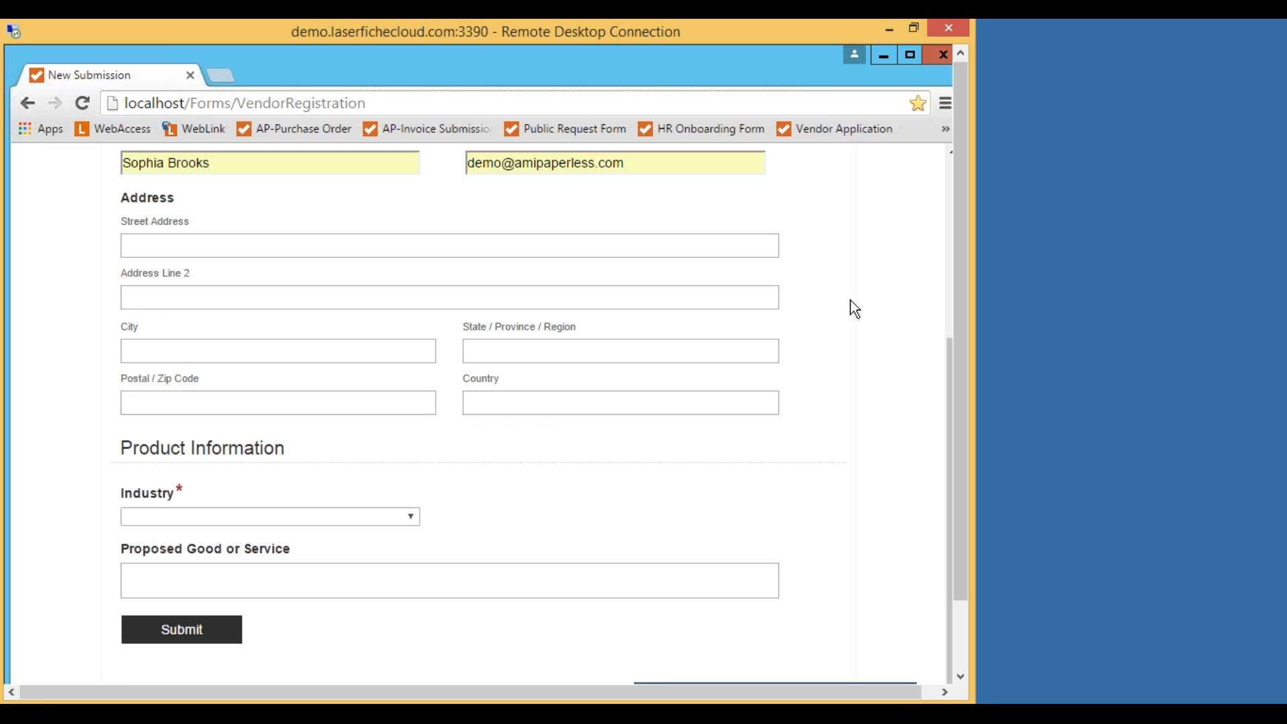
left_click(170, 244)
type("1125")
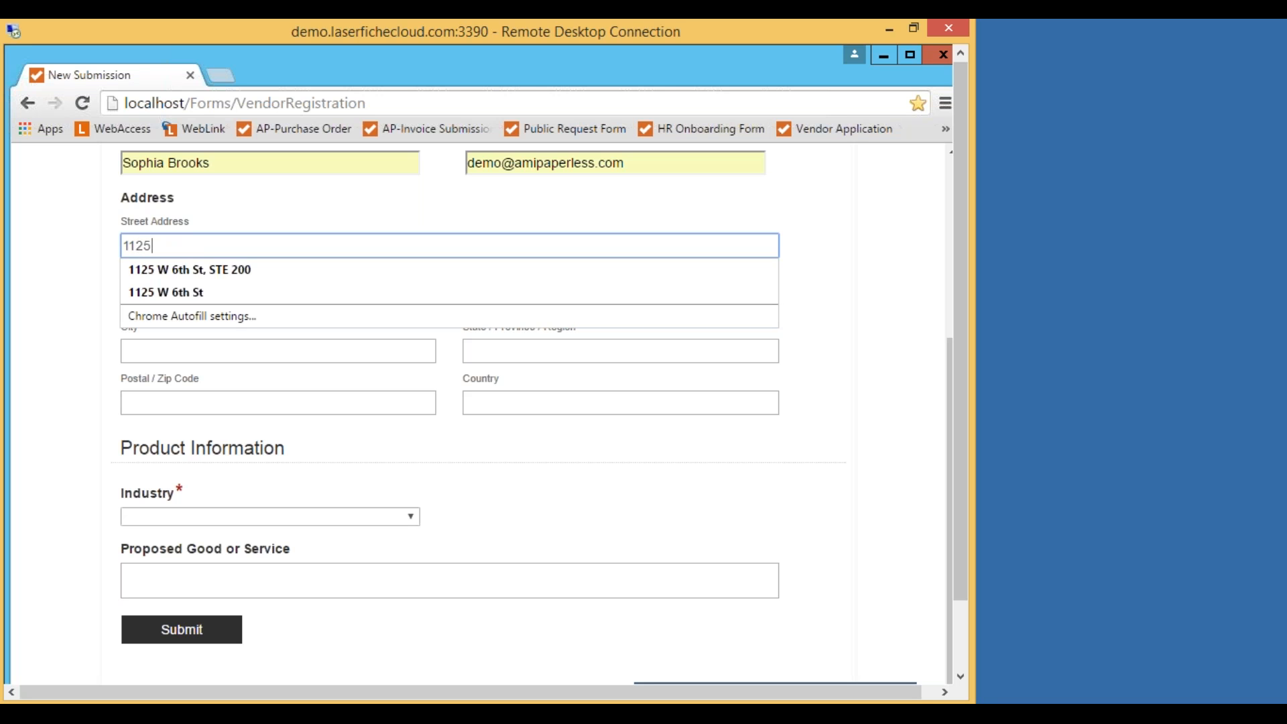
left_click(199, 293)
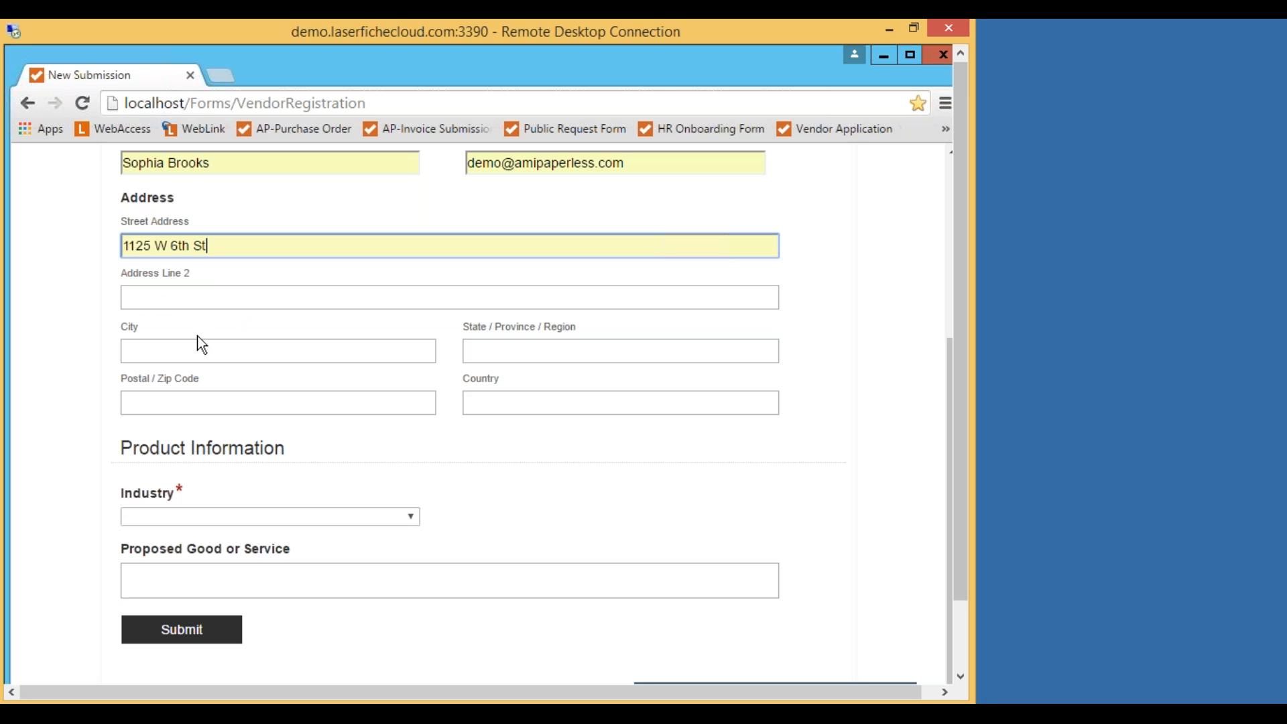
Fill in the vendor's city, state and postal/zip code from autofill suggestions.
left_click(167, 350)
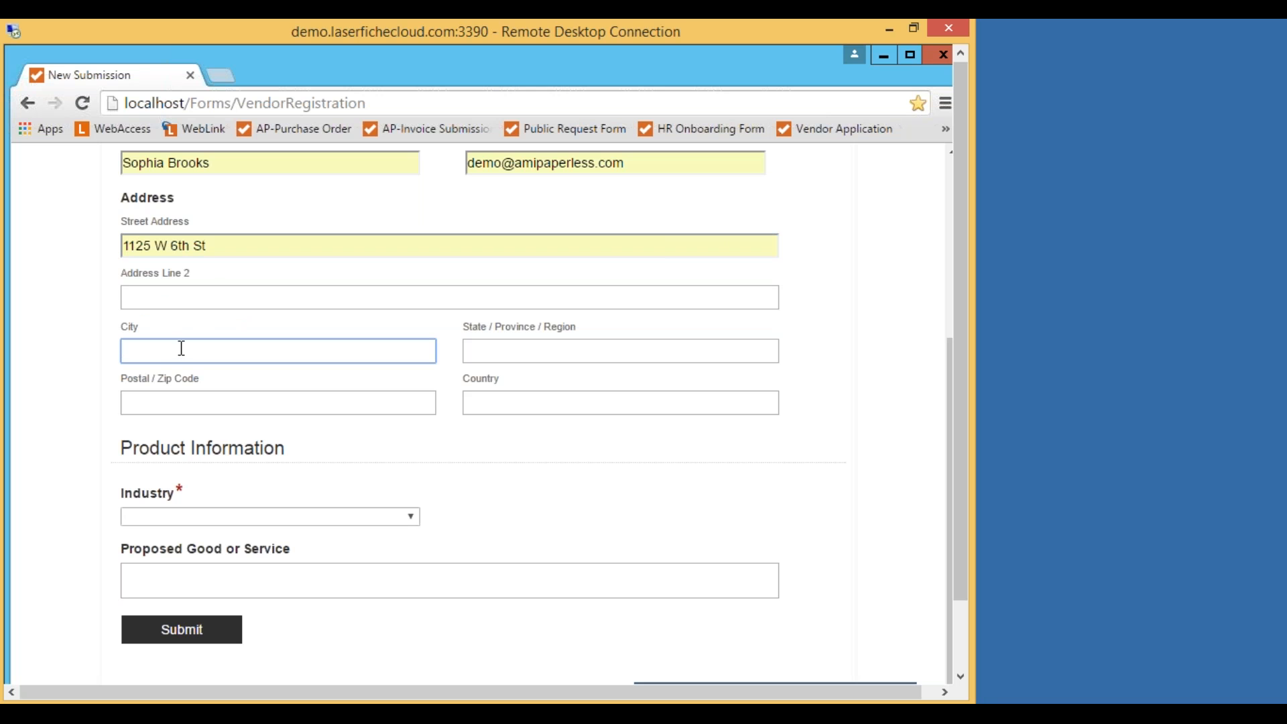
type("los")
left_click(178, 376)
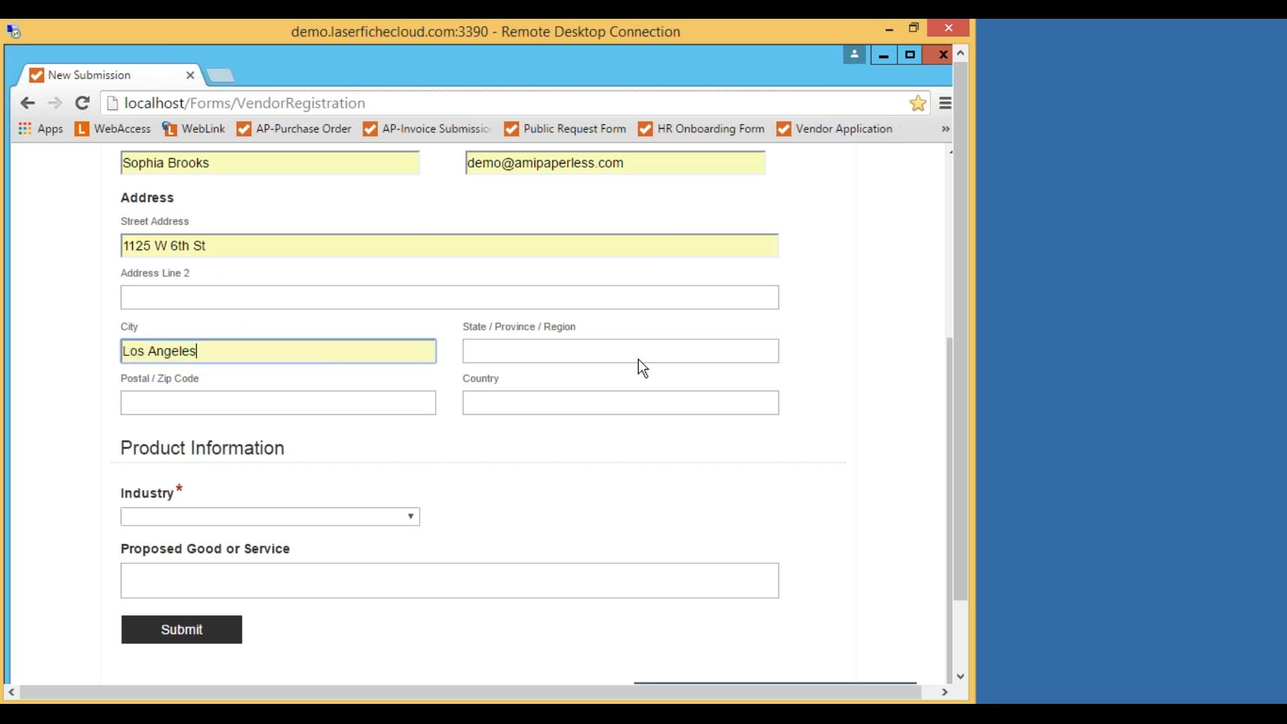
left_click(502, 344)
type("CA")
left_click(498, 374)
left_click(243, 406)
type("900")
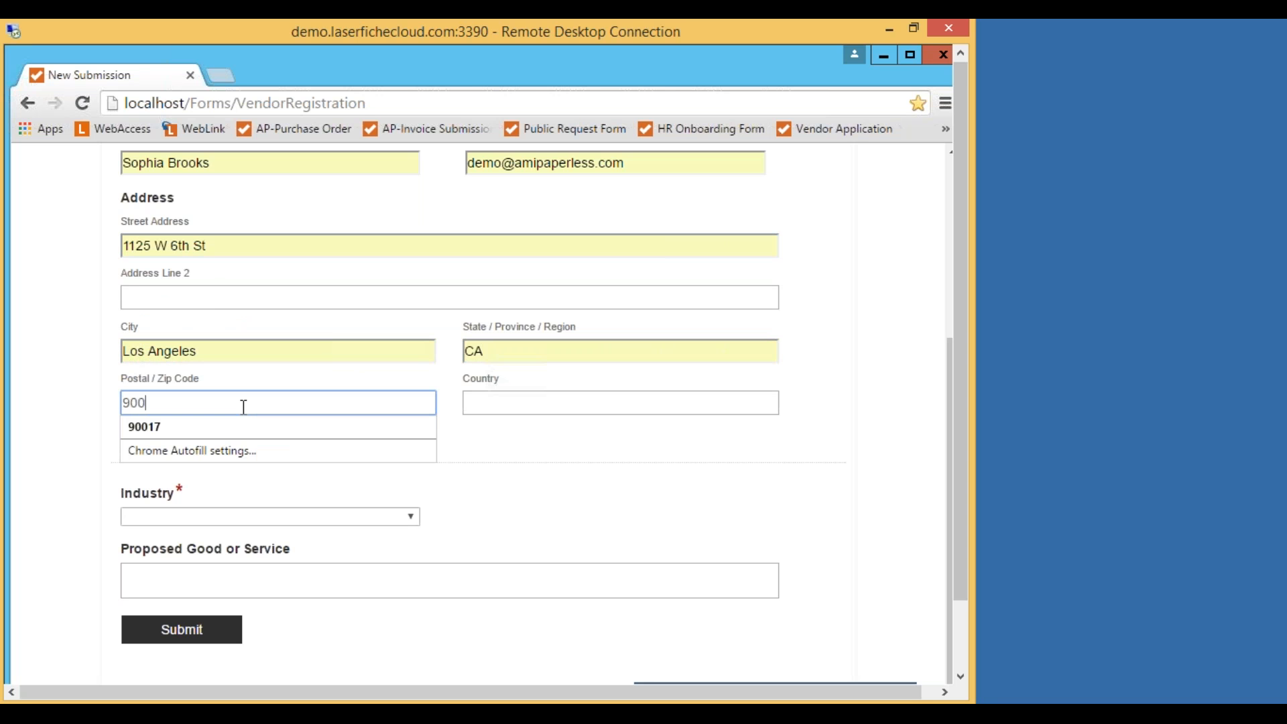
left_click(255, 426)
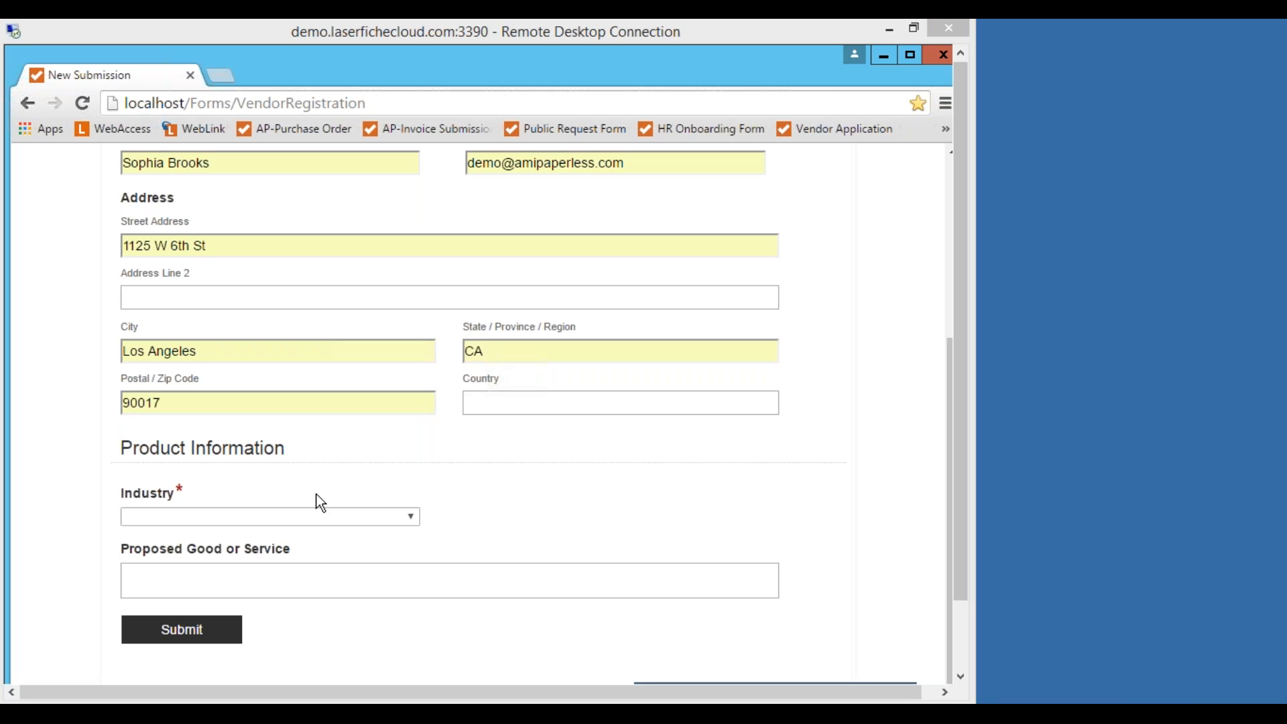
Choose Health as the Industry and enter 'MRI Imaging Software' as the proposed good or service.
left_click(410, 518)
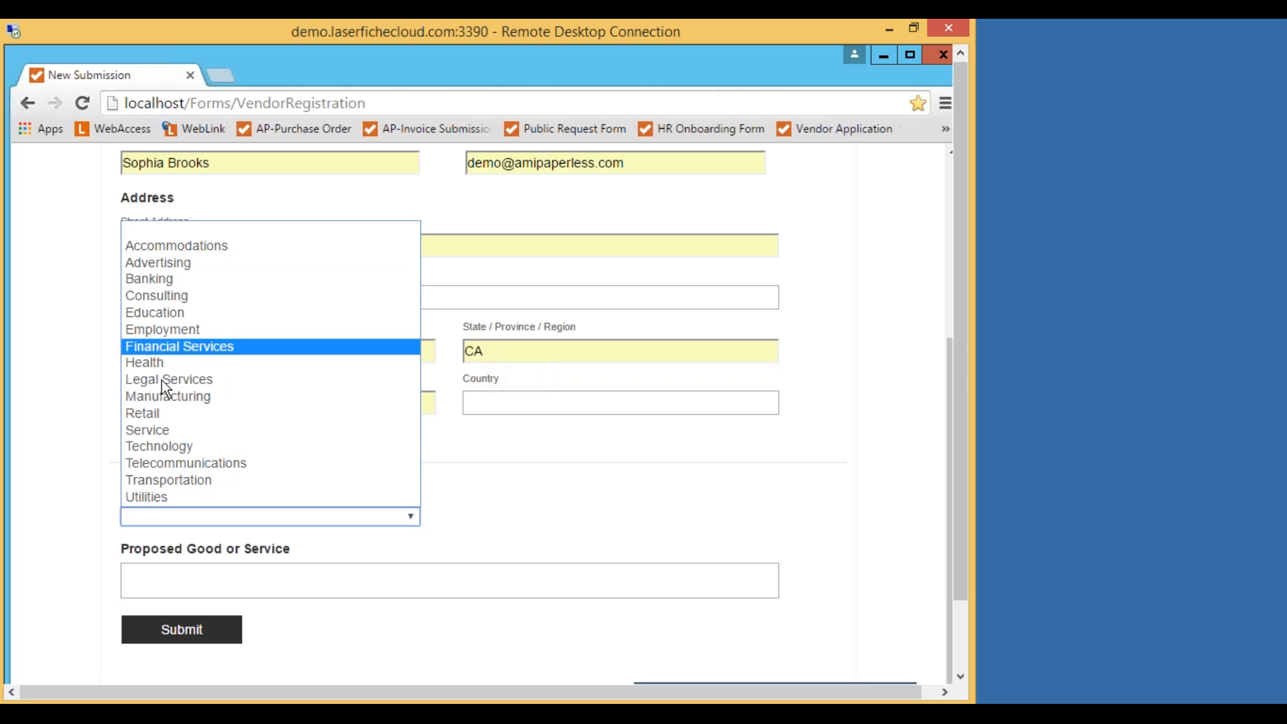
left_click(178, 363)
left_click(169, 580)
scroll(540, 506, "up", 5)
scroll(544, 512, "down", 4)
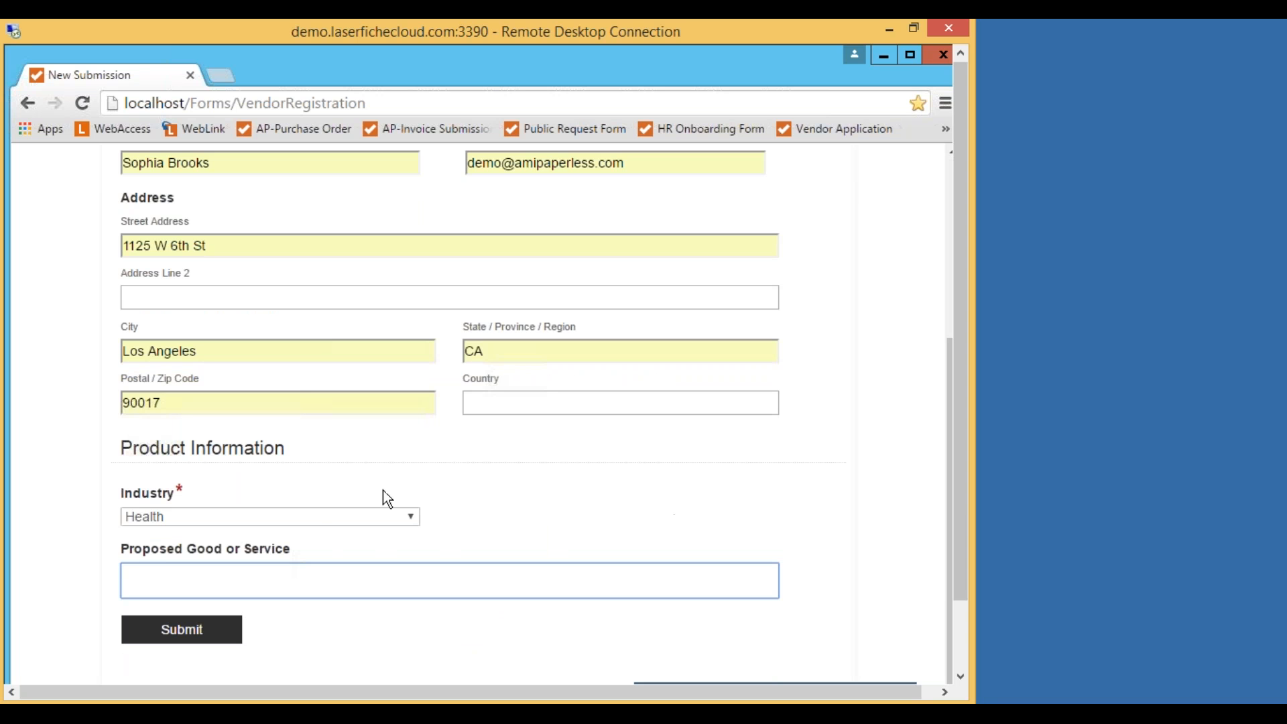
type("MRI Imagi")
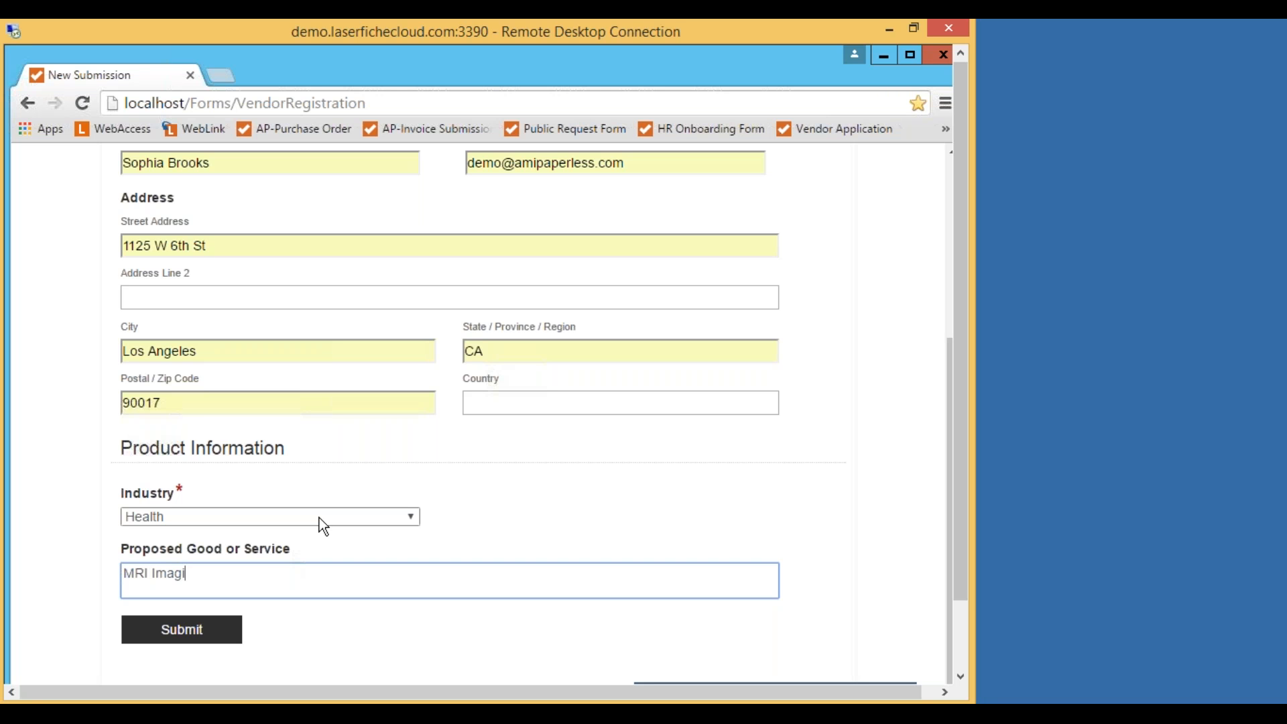
type("ng Software")
scroll(842, 563, "up", 5)
scroll(842, 563, "down", 5)
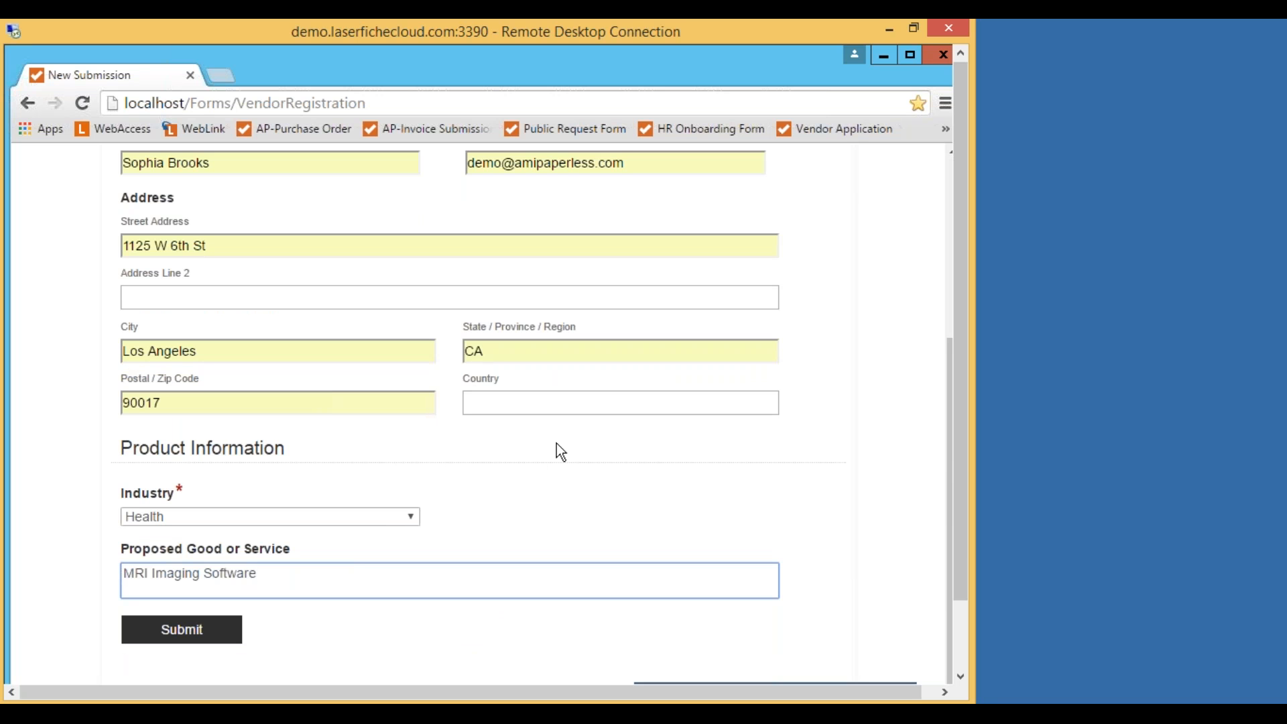
left_click(748, 436)
left_click_drag(963, 453, 951, 553)
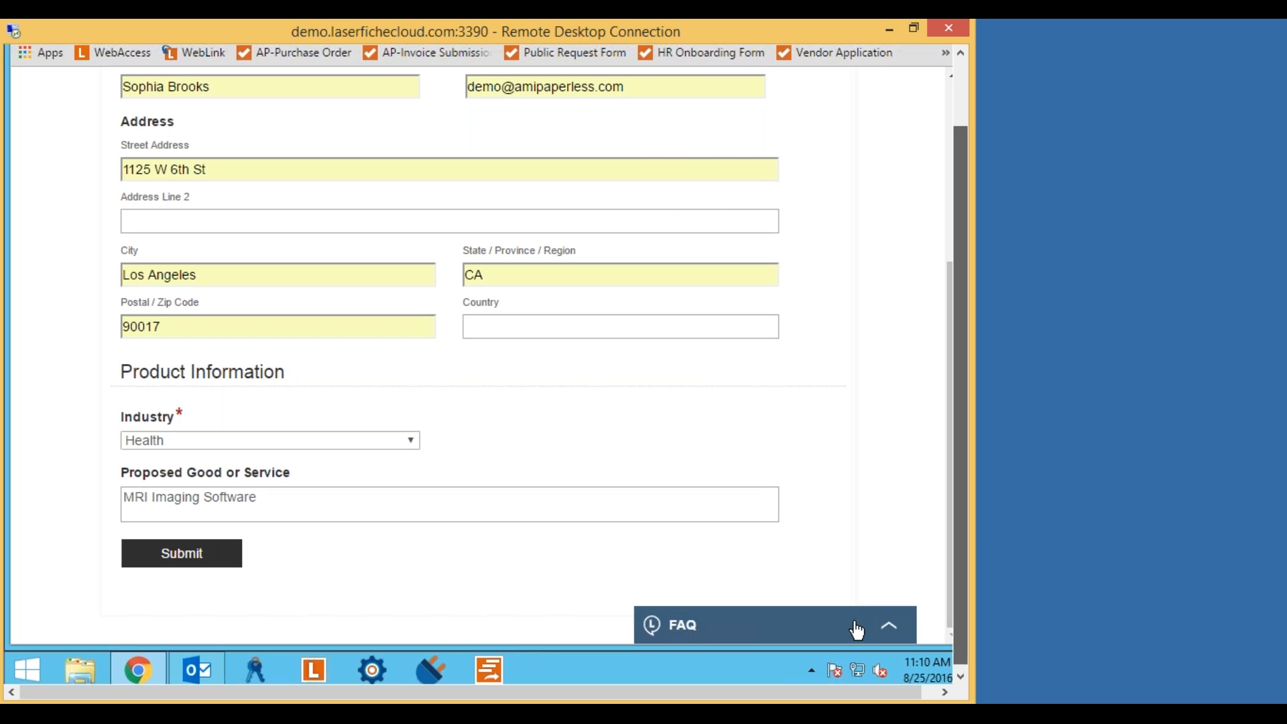
left_click(891, 629)
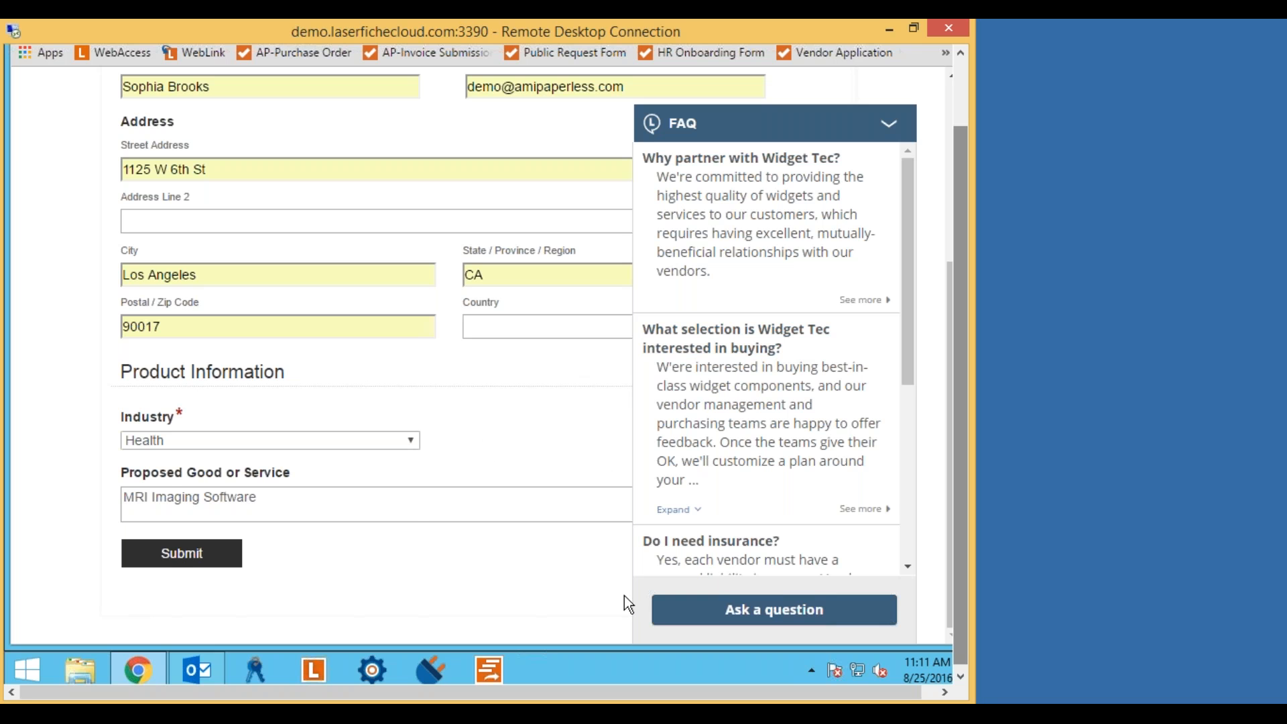
scroll(501, 562, "up", 4)
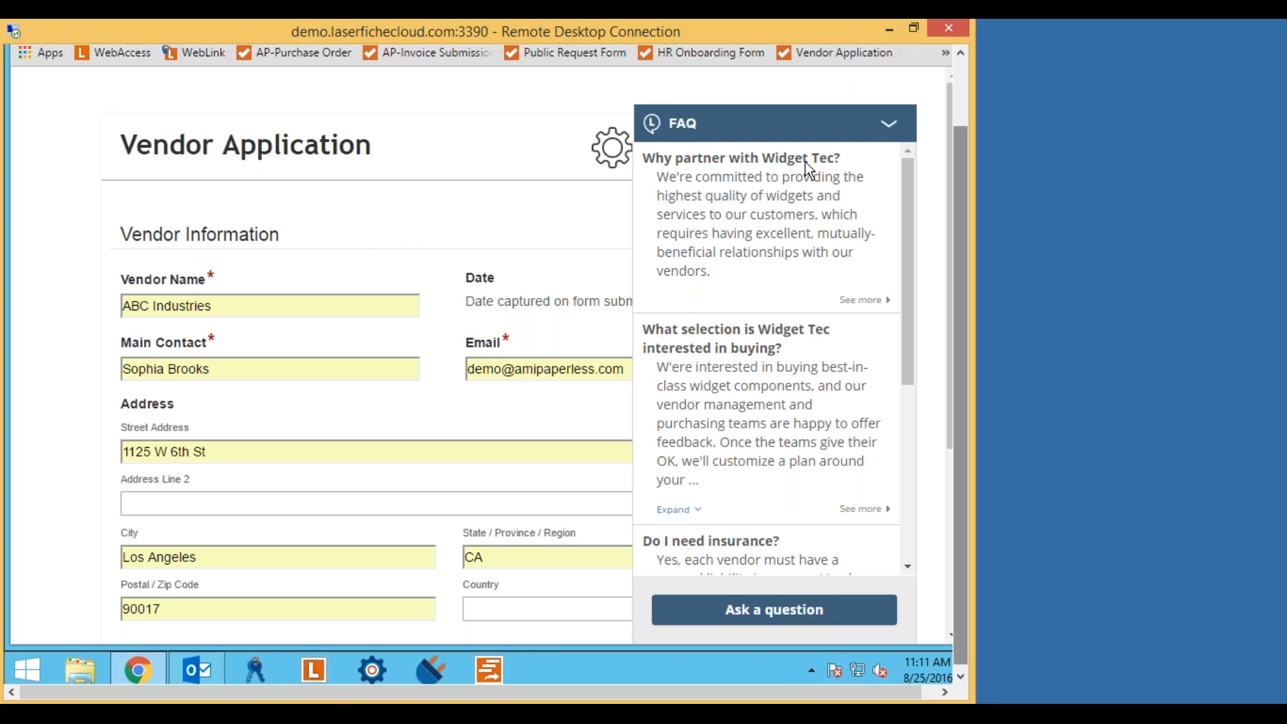
left_click(889, 125)
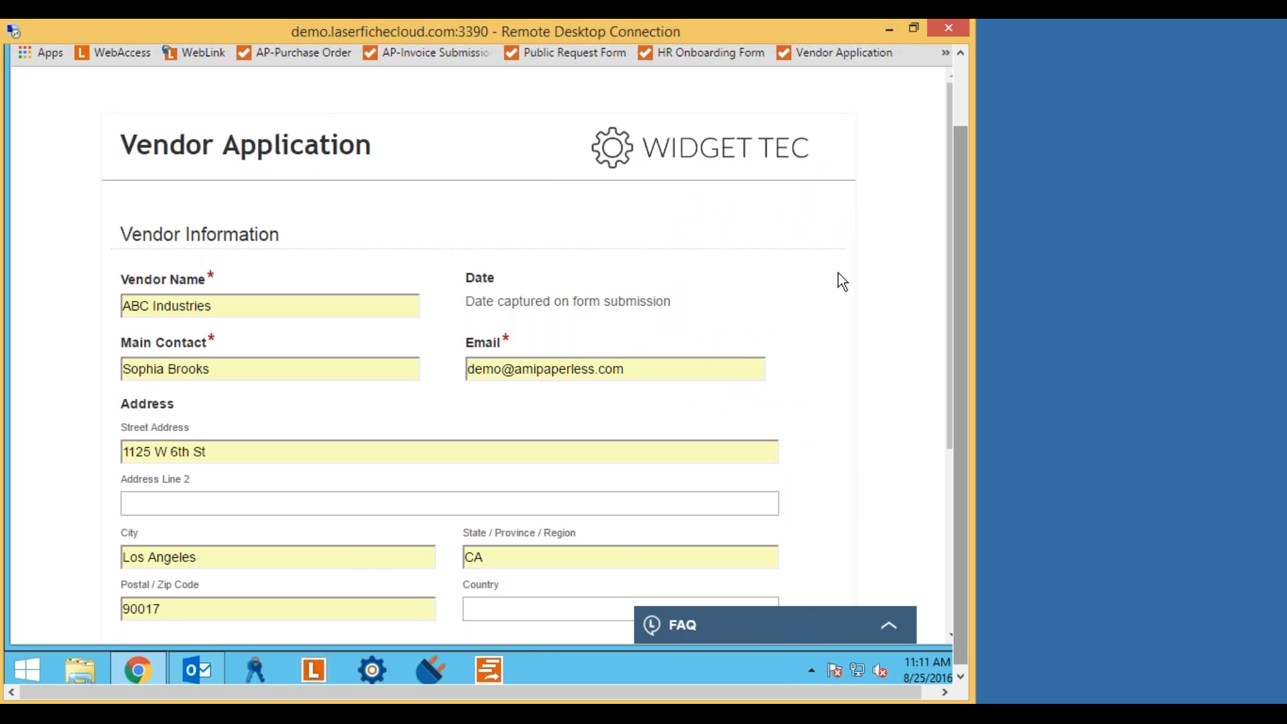
scroll(838, 273, "down", 4)
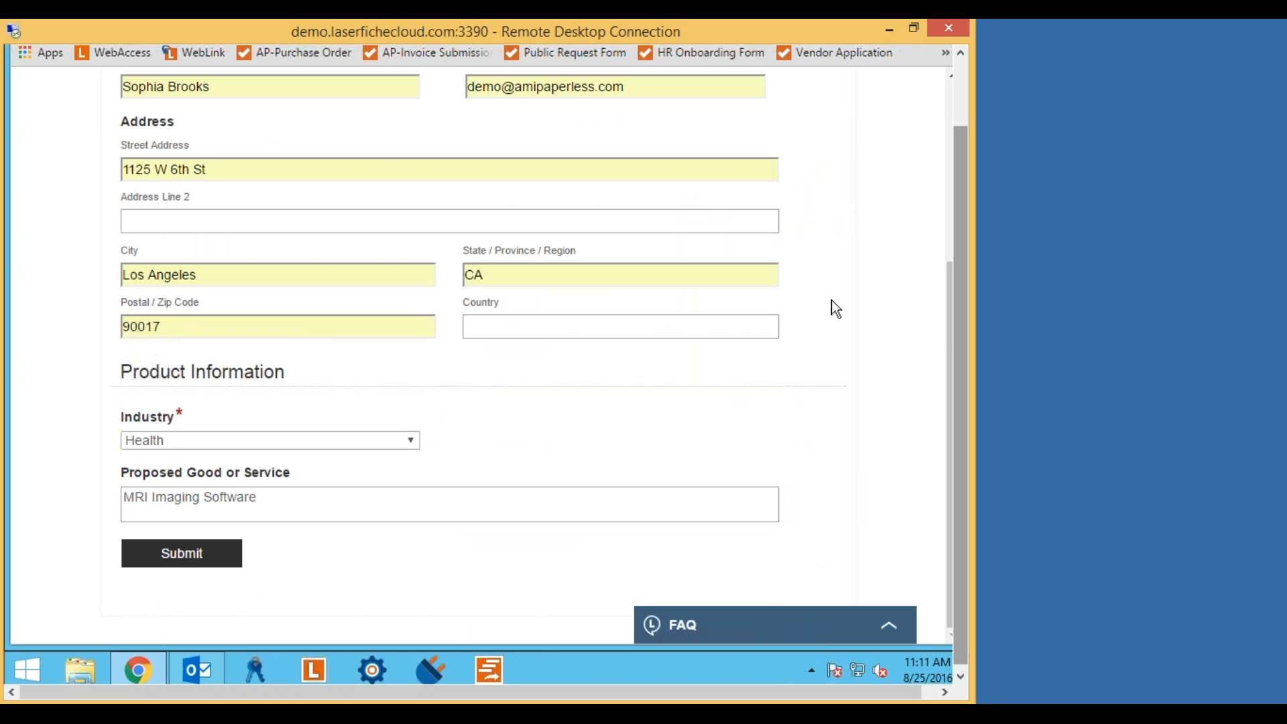
left_click_drag(964, 324, 963, 249)
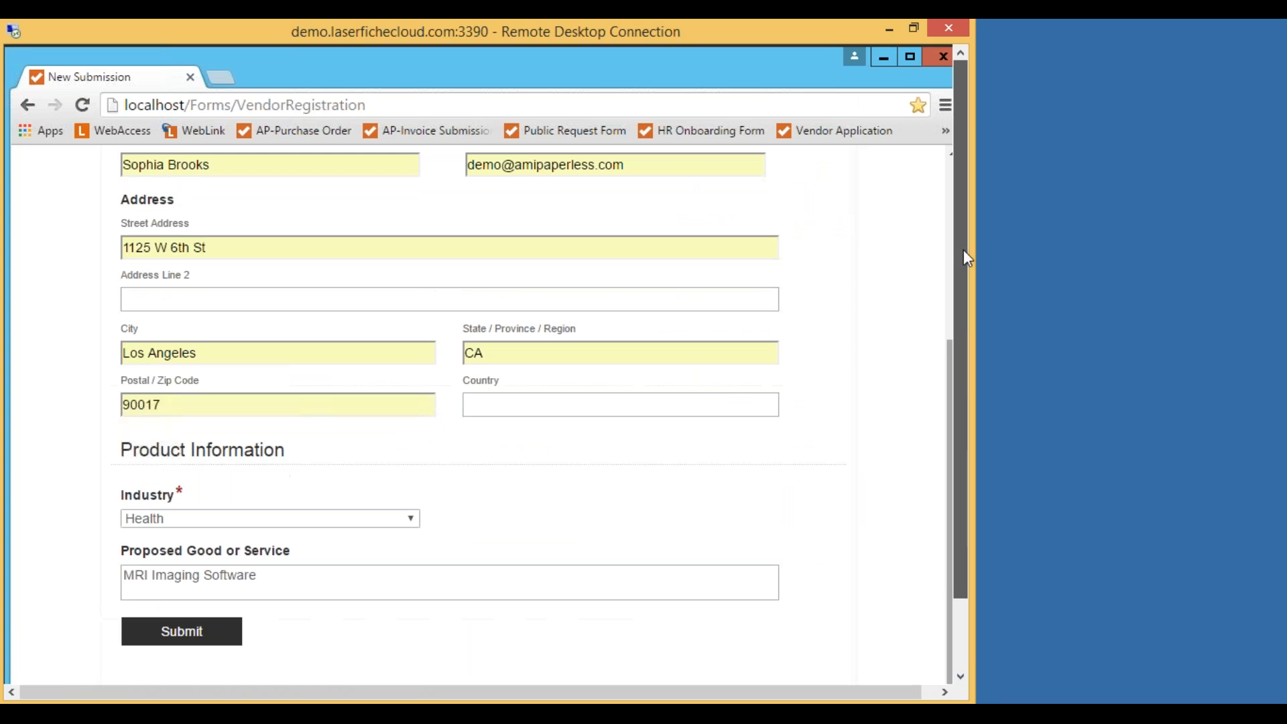
Submit the completed Vendor Application to reach the Thank you page.
left_click_drag(944, 342, 953, 164)
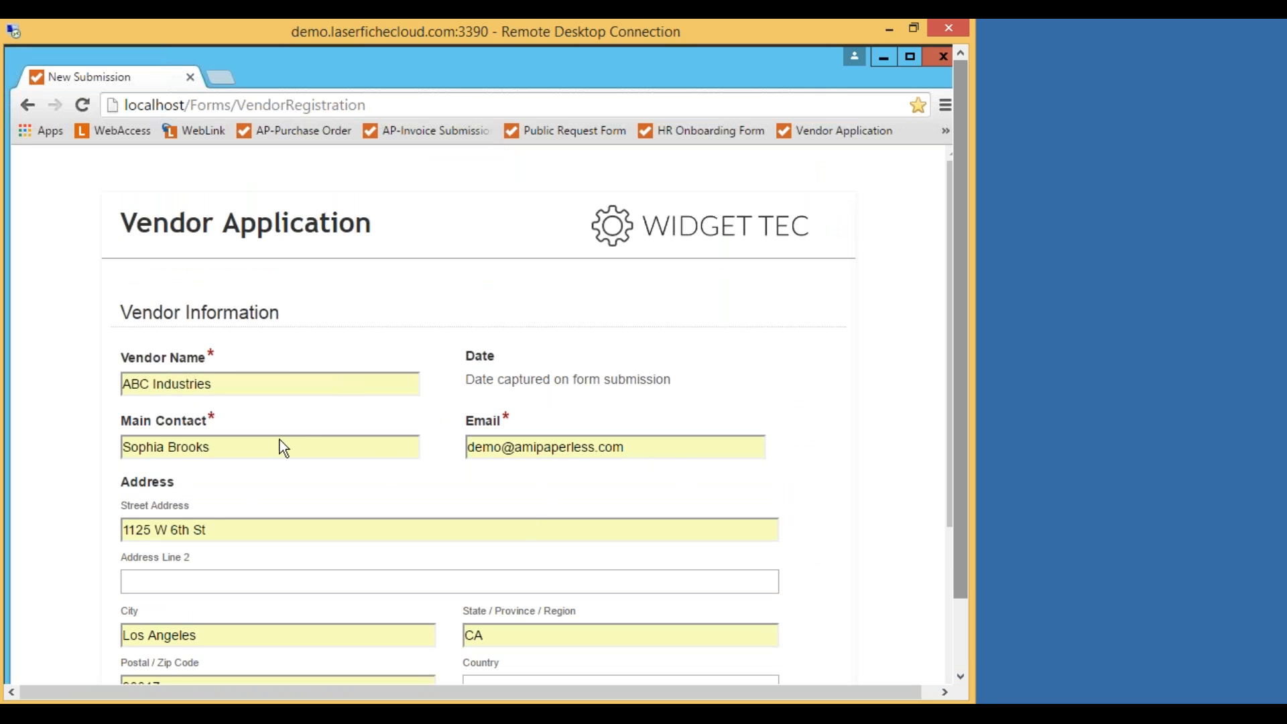
scroll(854, 382, "down", 4)
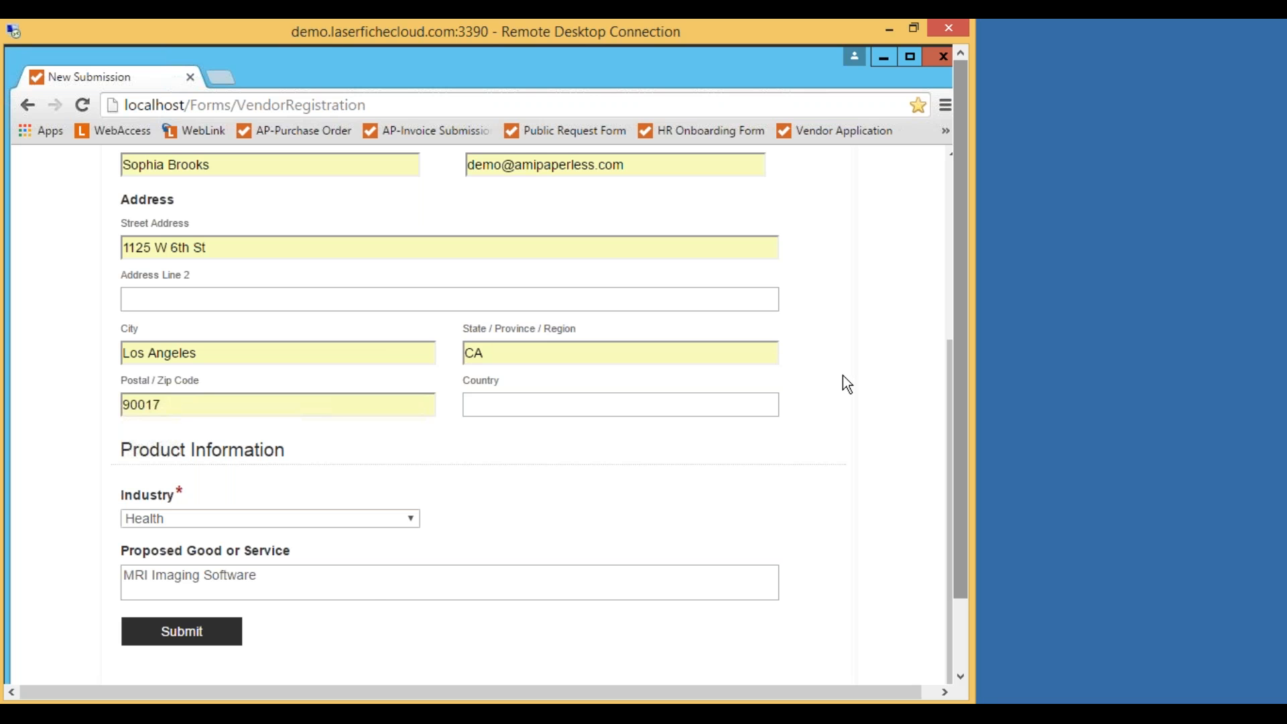
left_click(308, 575)
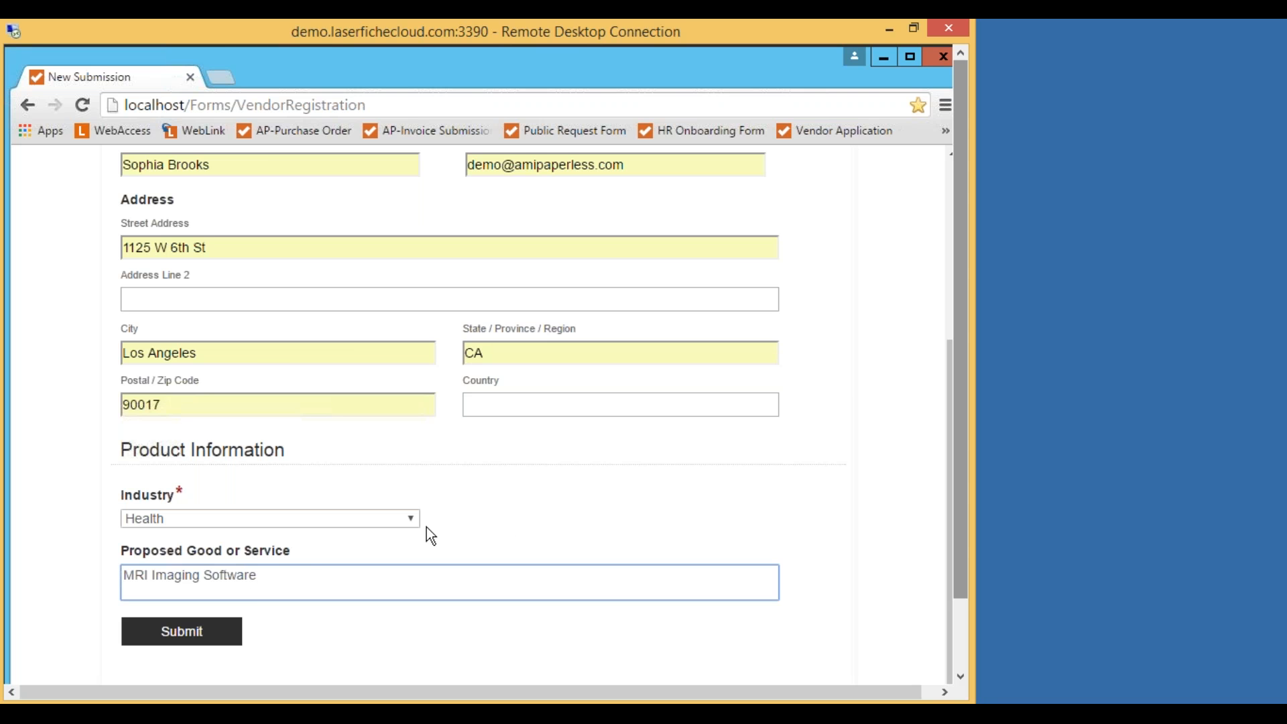
left_click(538, 521)
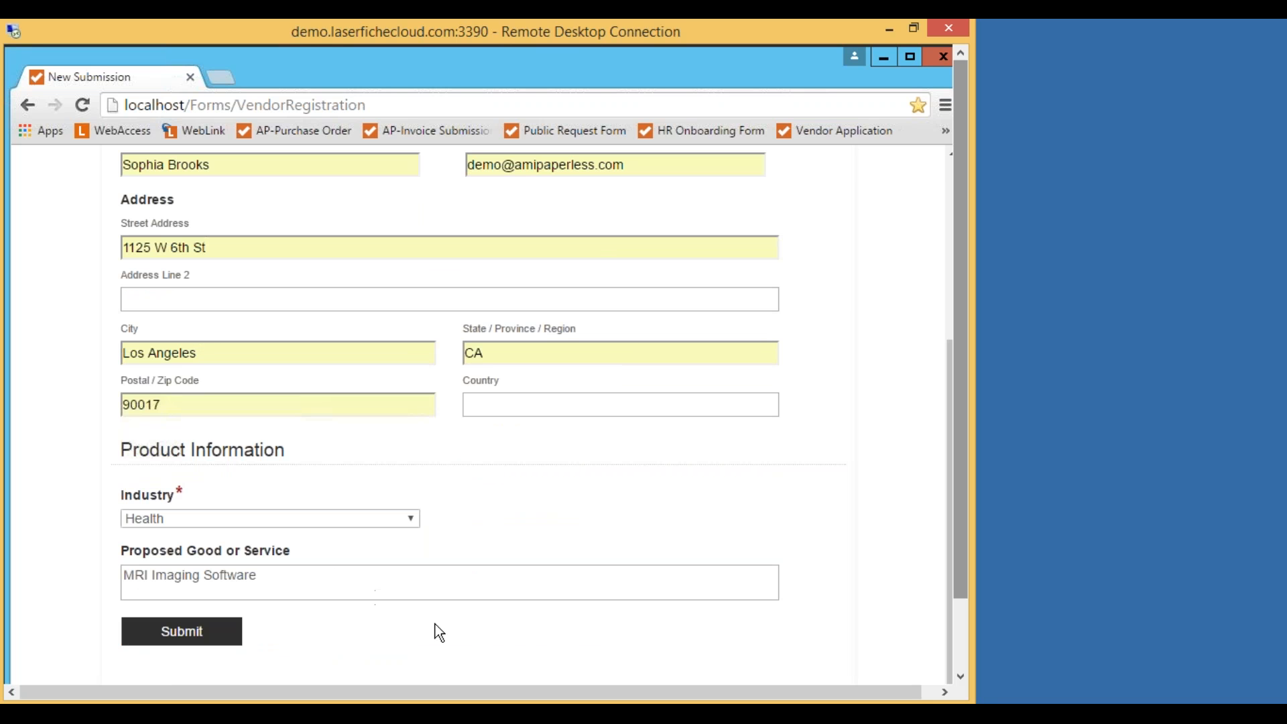
left_click(201, 634)
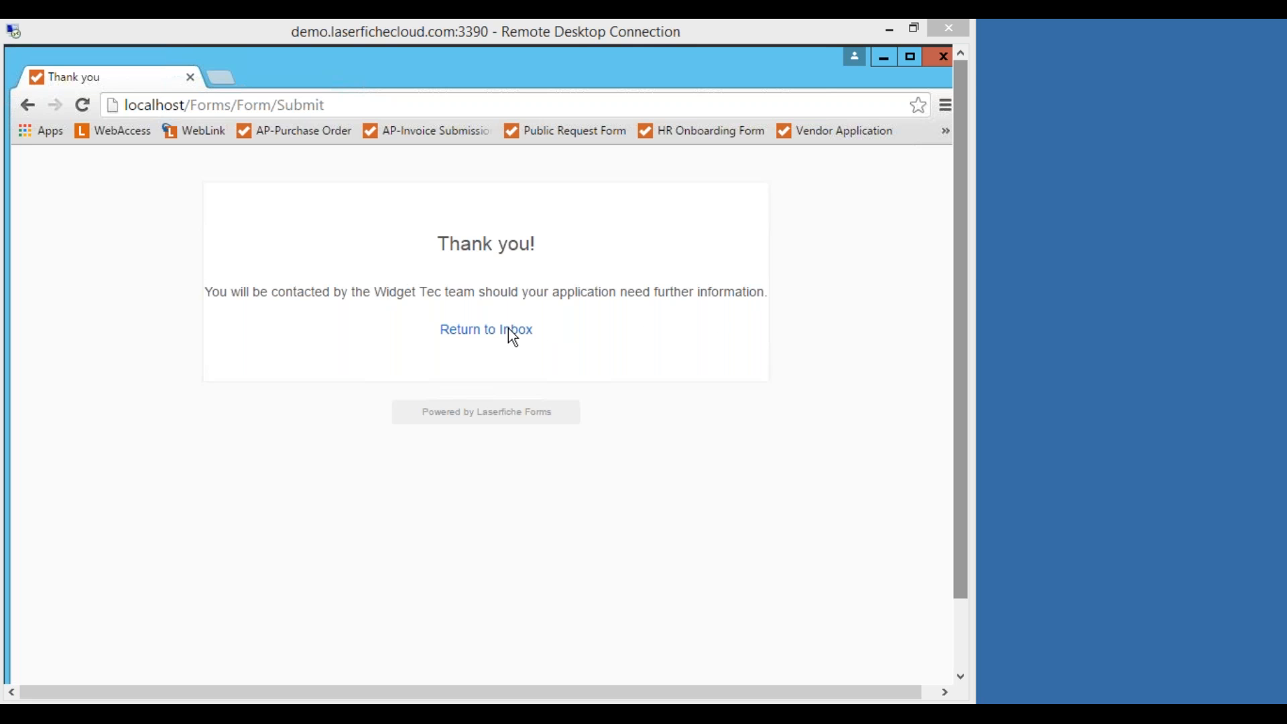
Return from the Thank you page to the Tasks inbox listing the ABC Industries Legal Review.
left_click(475, 333)
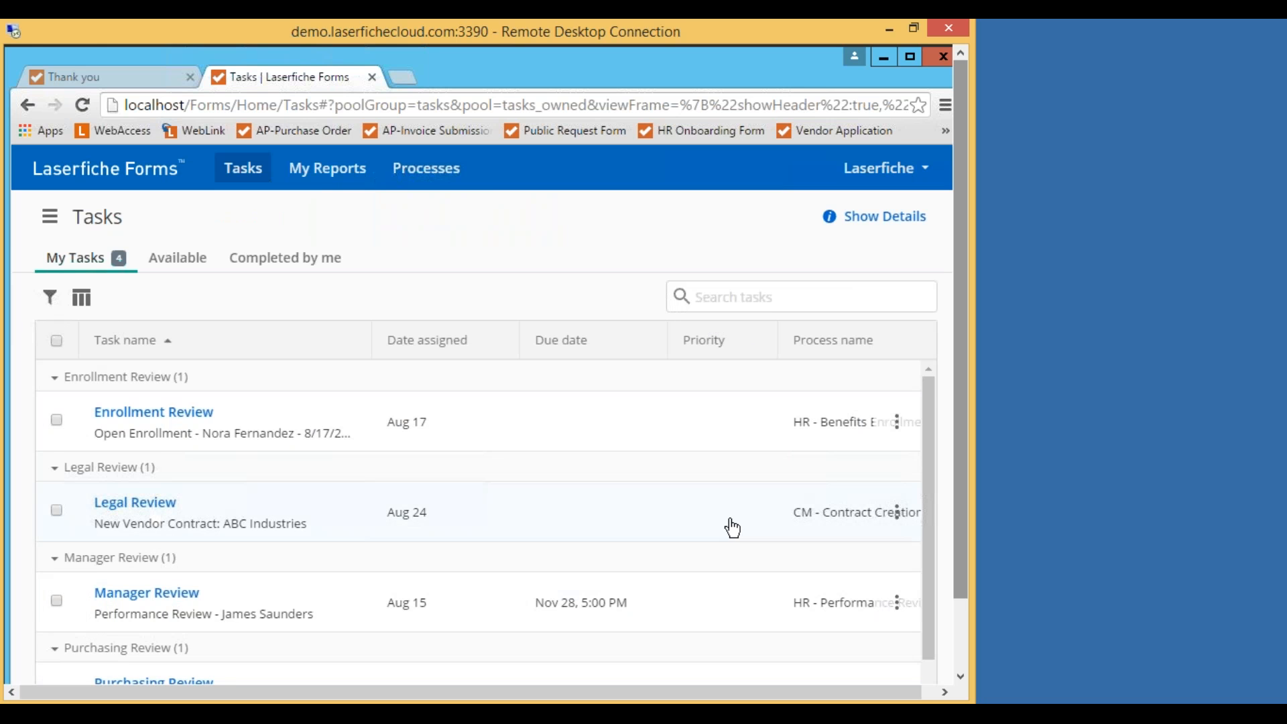
scroll(804, 503, "down", 1)
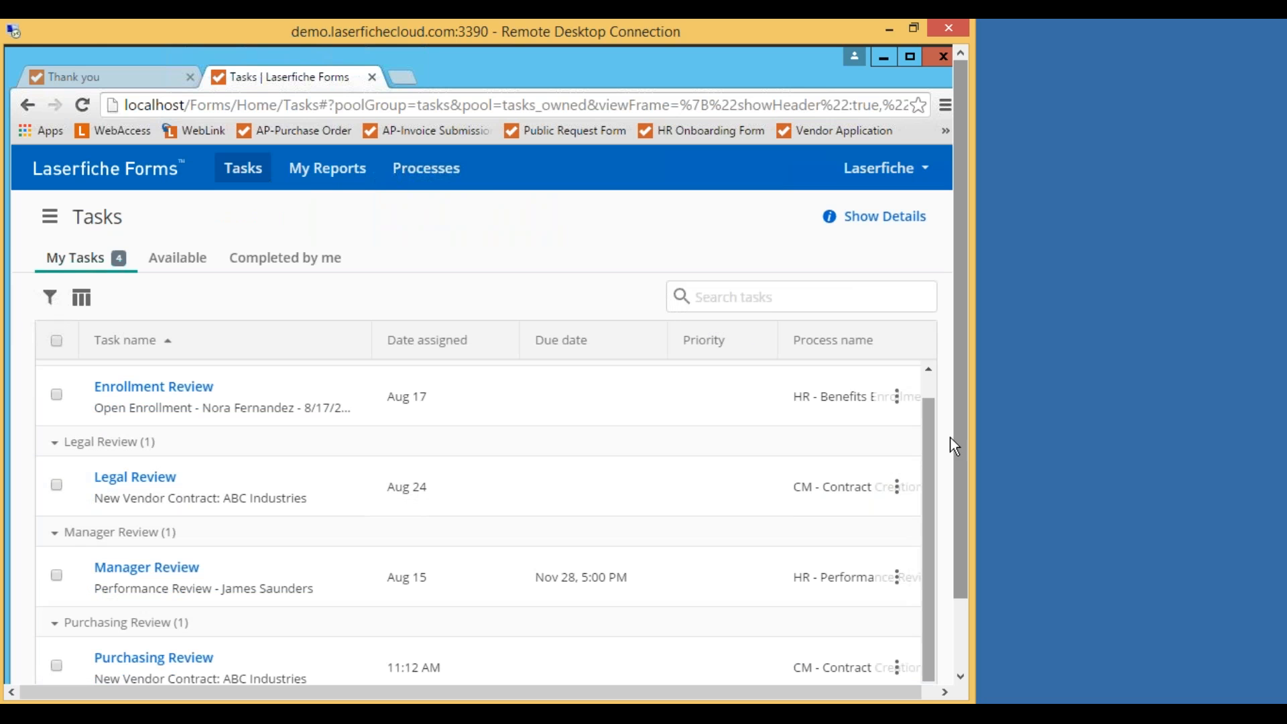
Open the Purchasing Review task for New Vendor Contract: ABC Industries.
left_click_drag(958, 428, 933, 333)
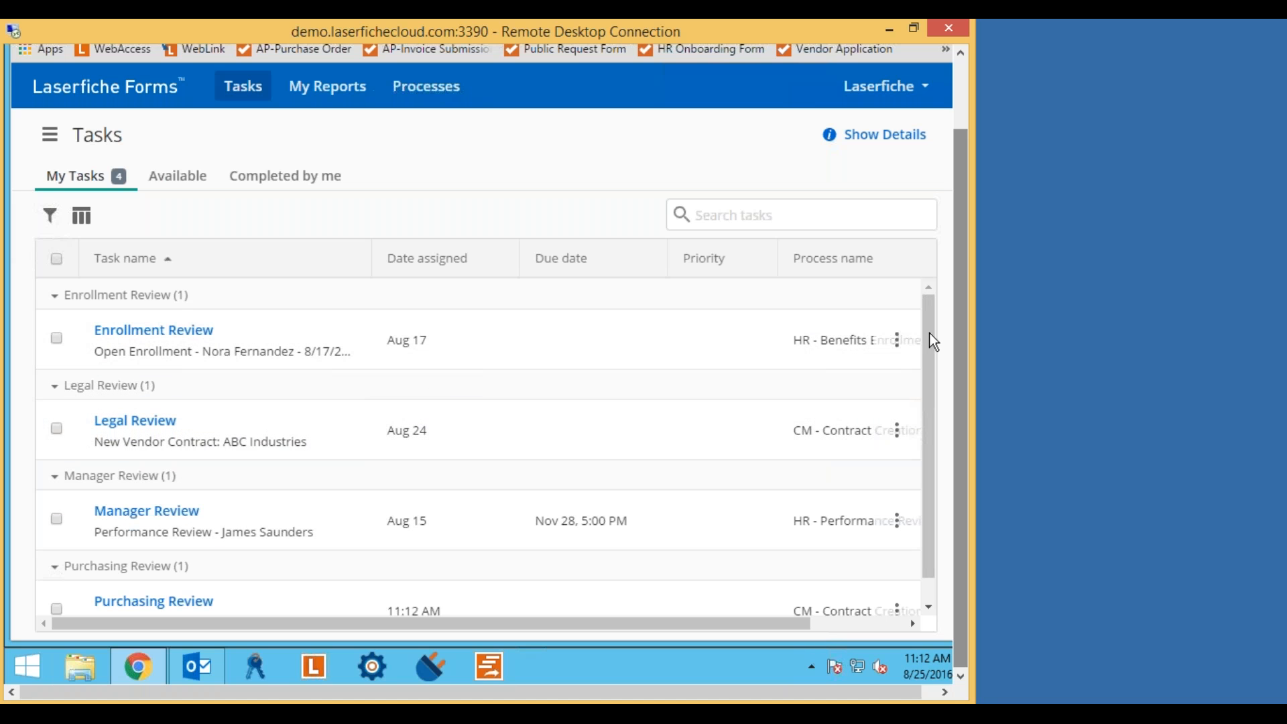
left_click_drag(926, 347, 934, 411)
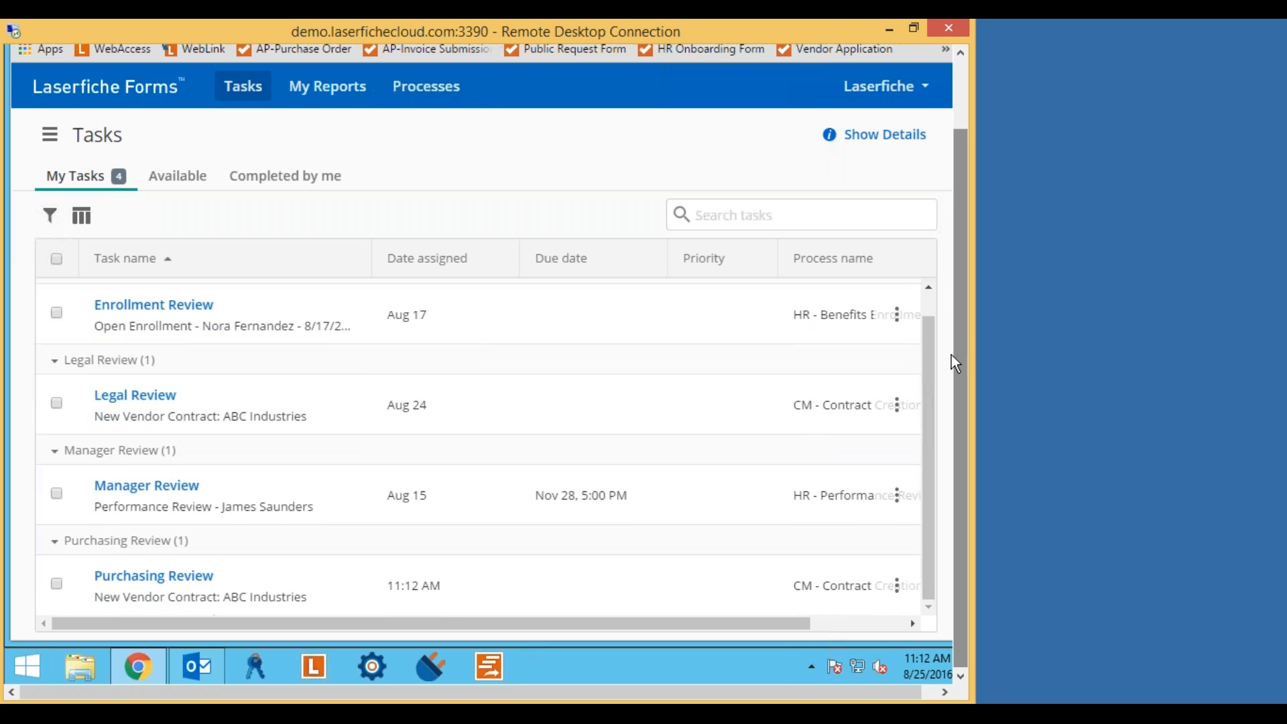
left_click_drag(966, 331, 965, 376)
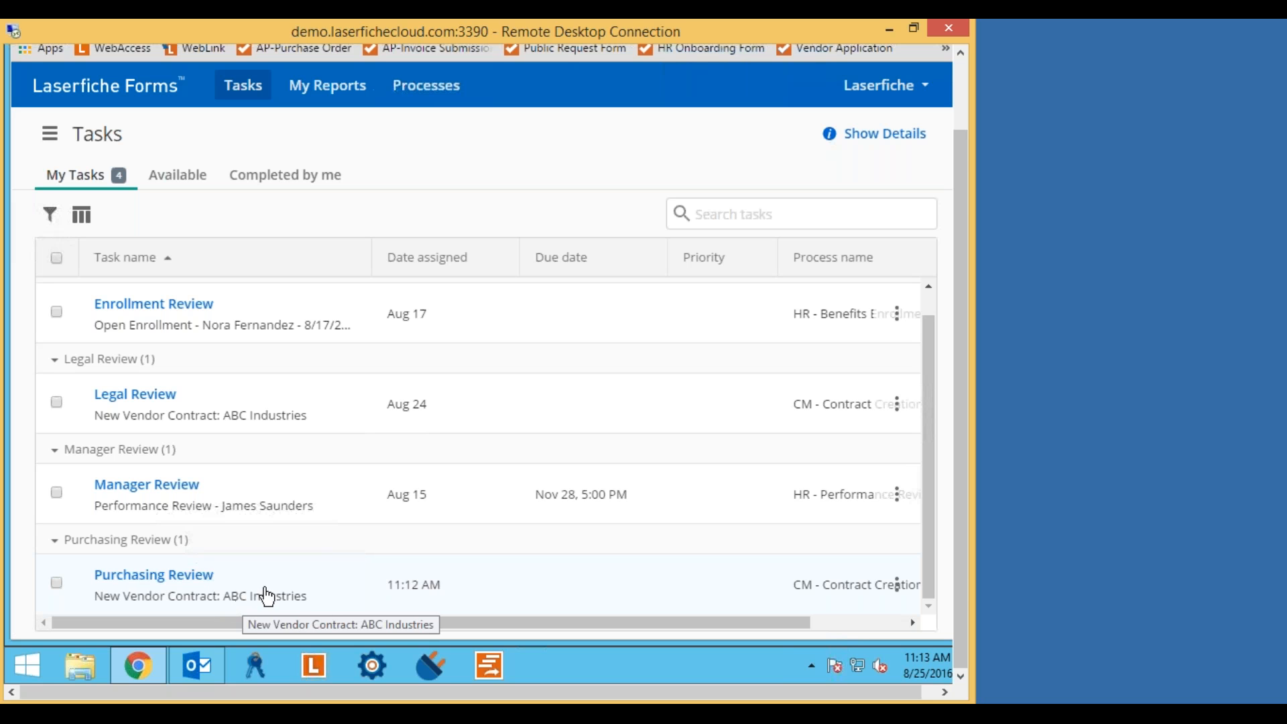
left_click(165, 577)
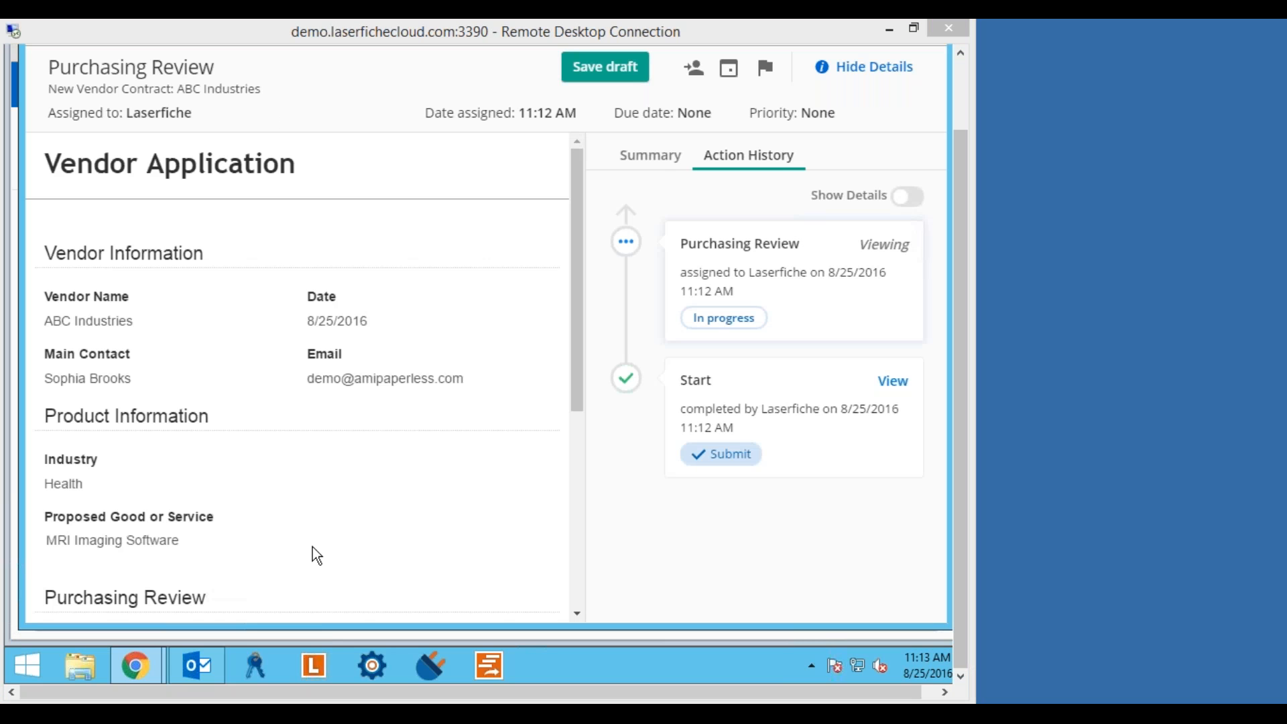
Tick Sole source justification, Special circumstances and Lowest competitive bid in the Purchasing Review.
left_click(477, 305)
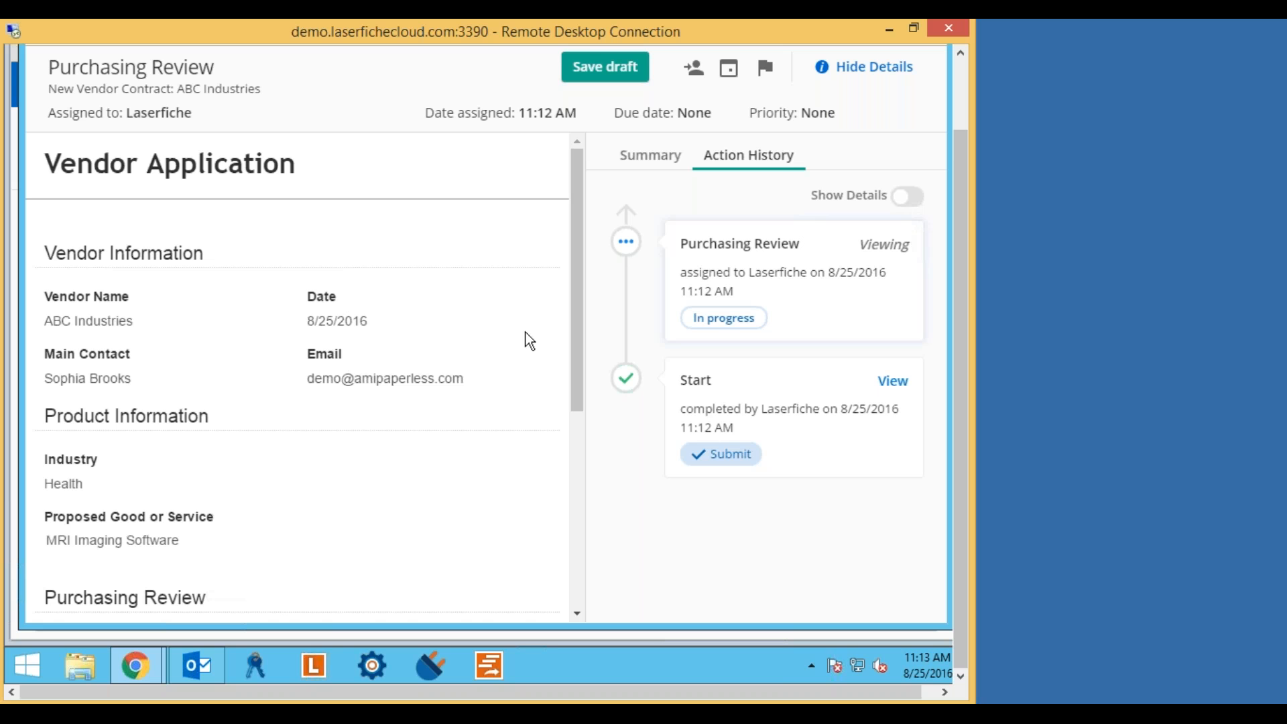
left_click_drag(578, 280, 576, 318)
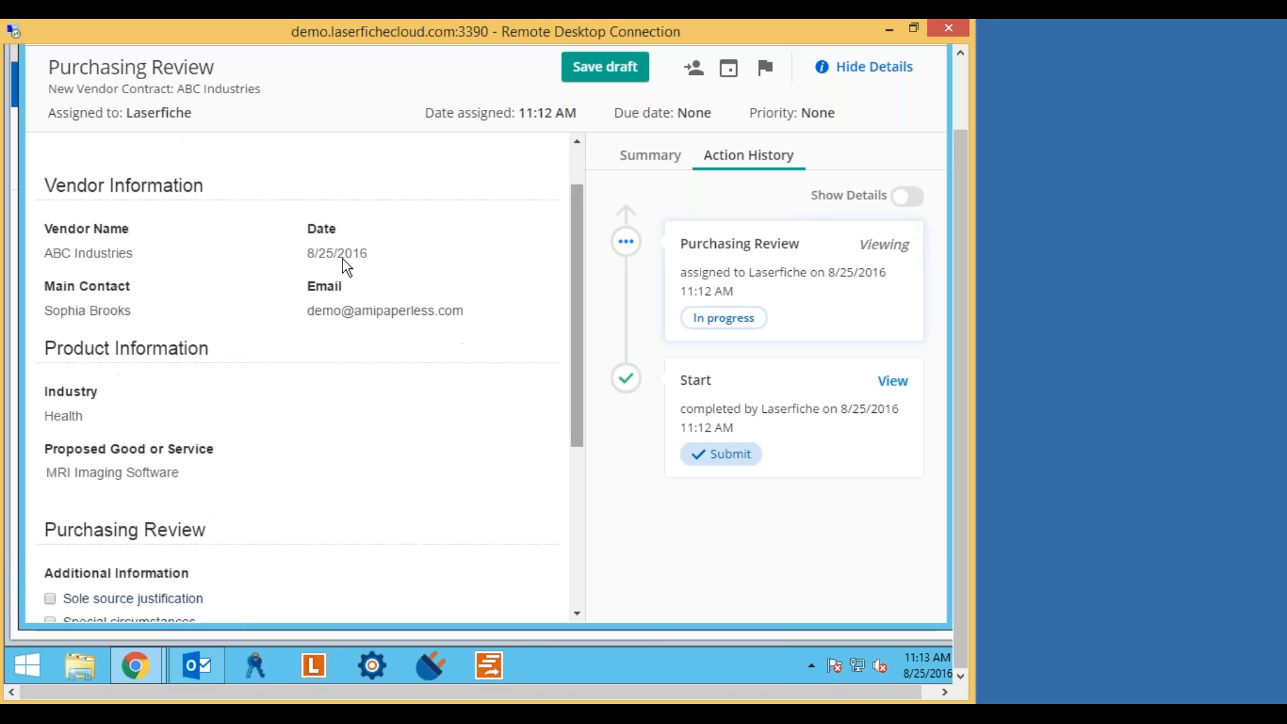
left_click_drag(582, 276, 564, 396)
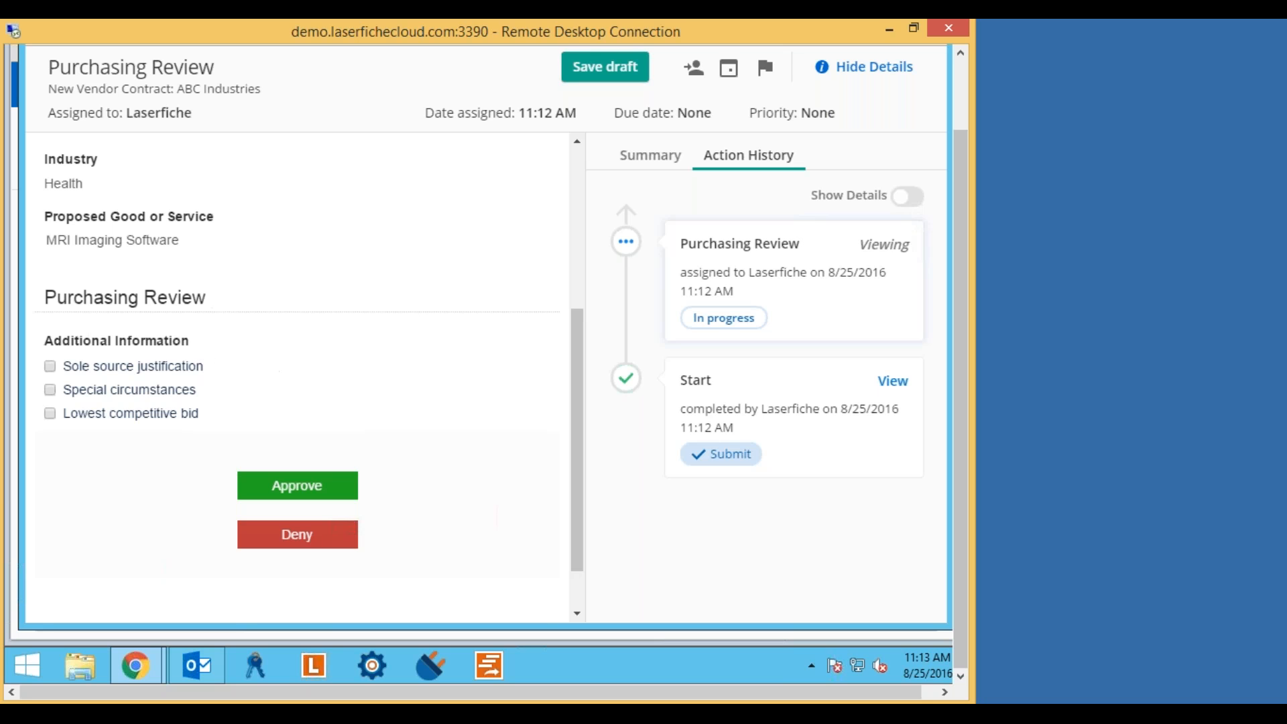
left_click(50, 368)
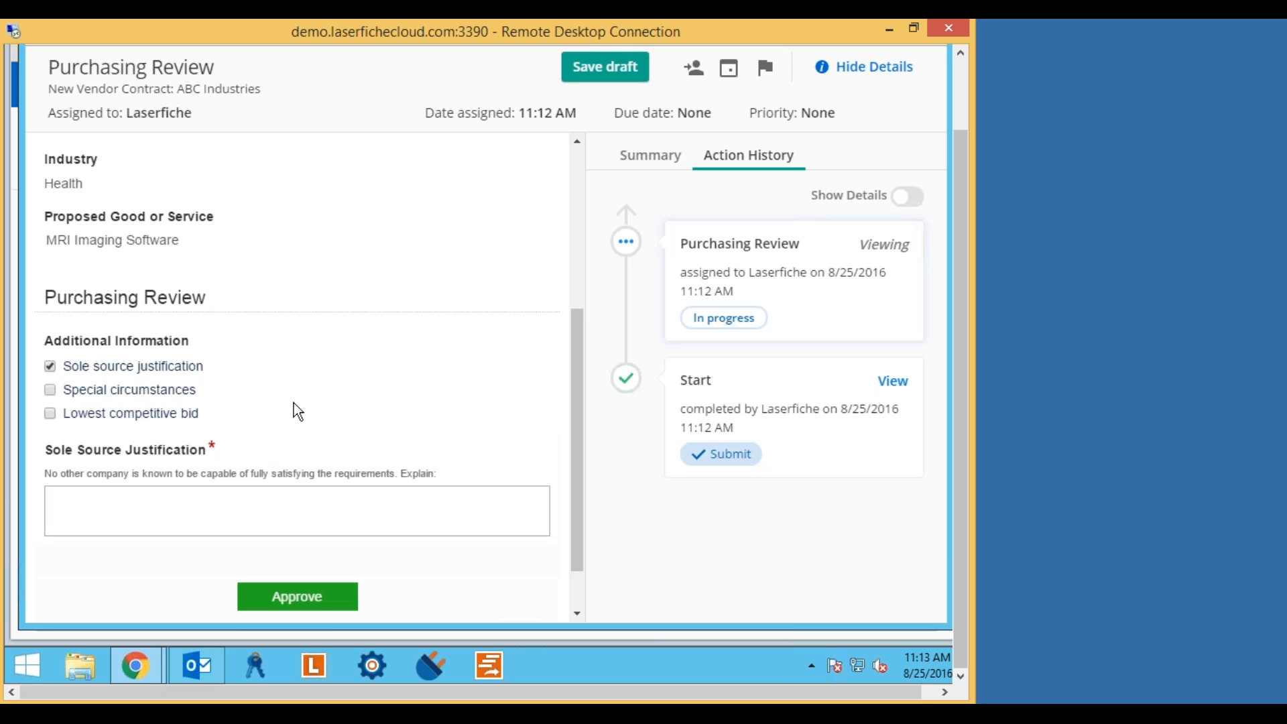
scroll(339, 390, "down", 2)
scroll(339, 390, "up", 1)
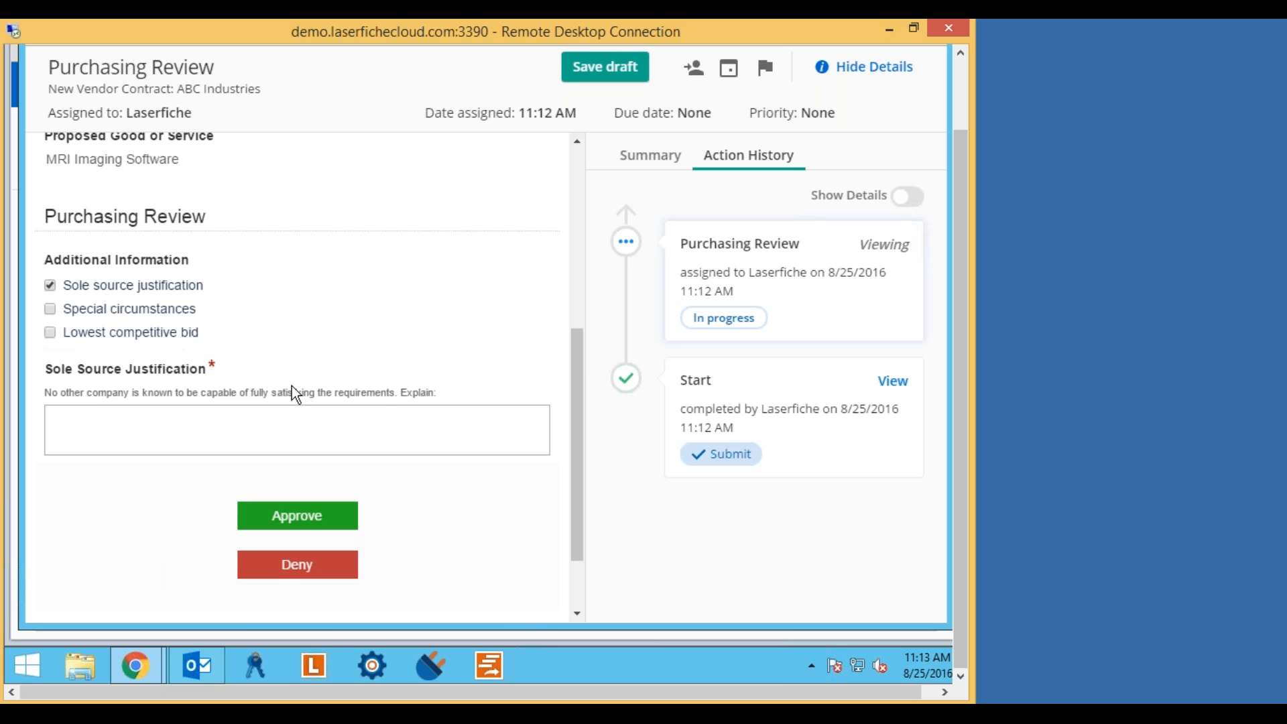
left_click(50, 308)
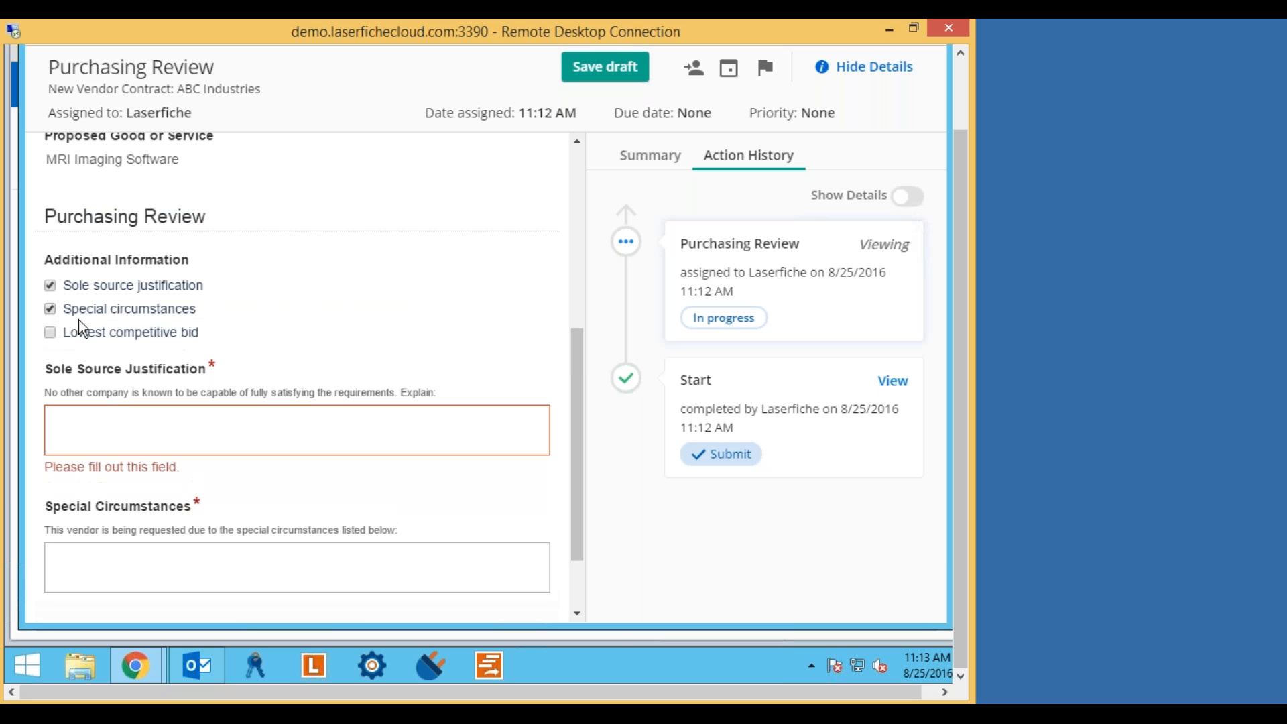
left_click(51, 333)
Untick Lowest competitive bid and Special circumstances, leaving only Sole source justification checked.
scroll(462, 340, "down", 3)
scroll(461, 334, "down", 3)
scroll(461, 332, "up", 6)
scroll(362, 299, "down", 7)
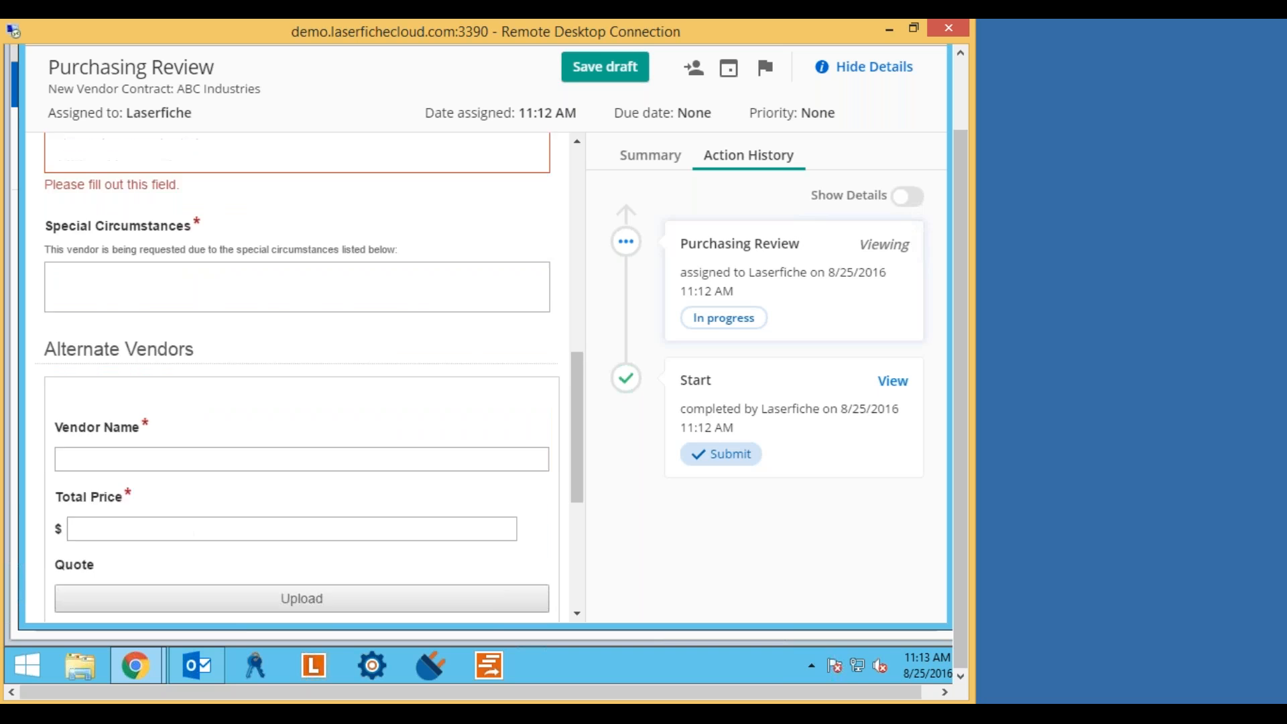
scroll(362, 299, "up", 5)
left_click(50, 239)
left_click(51, 215)
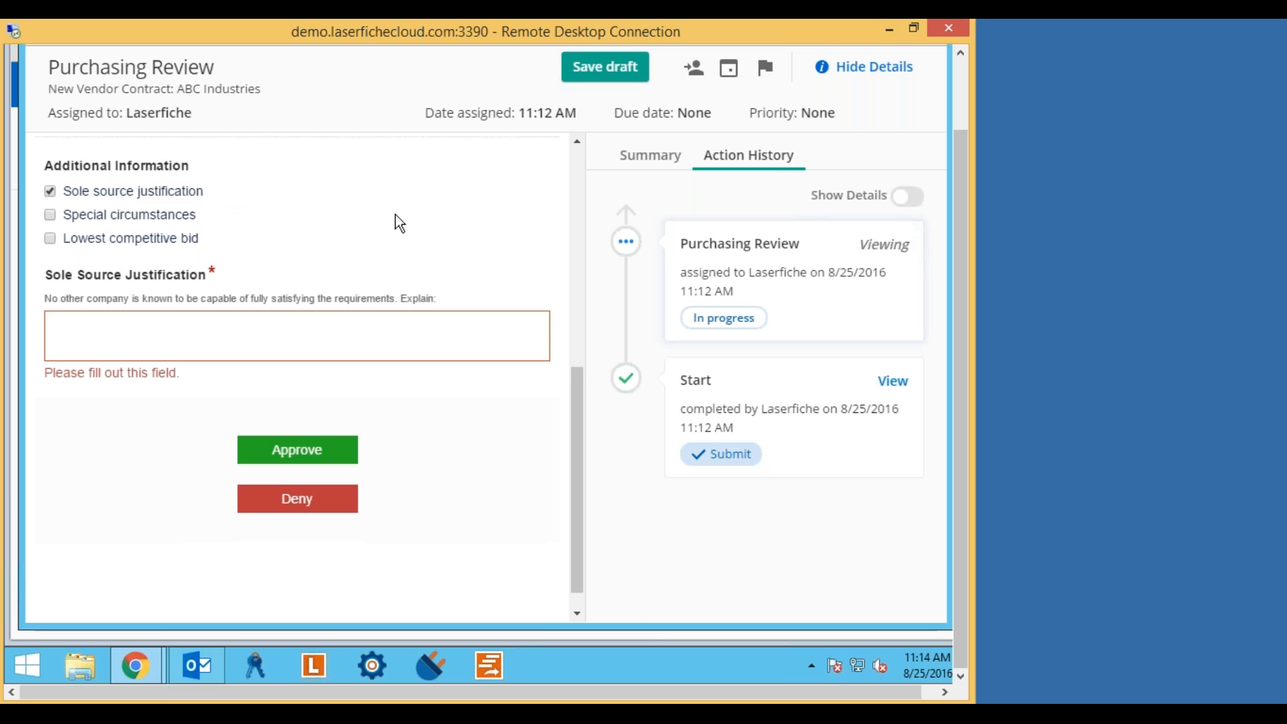
scroll(396, 215, "up", 3)
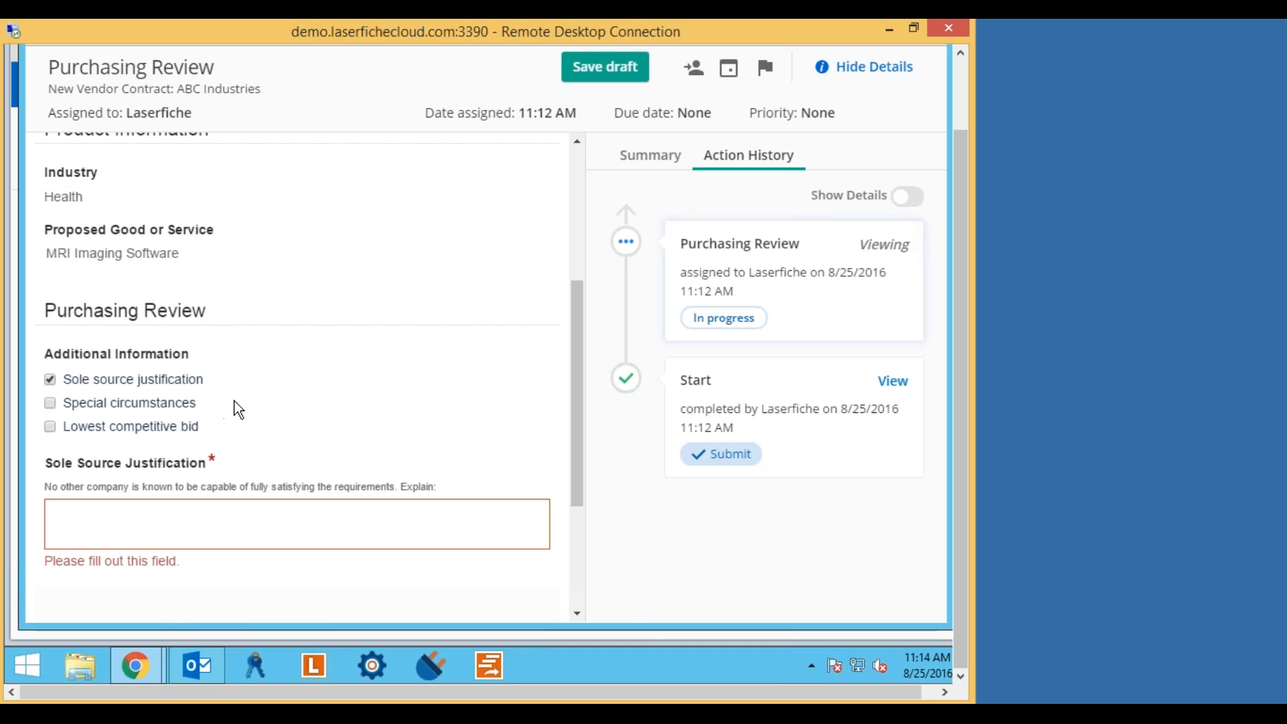
left_click(157, 524)
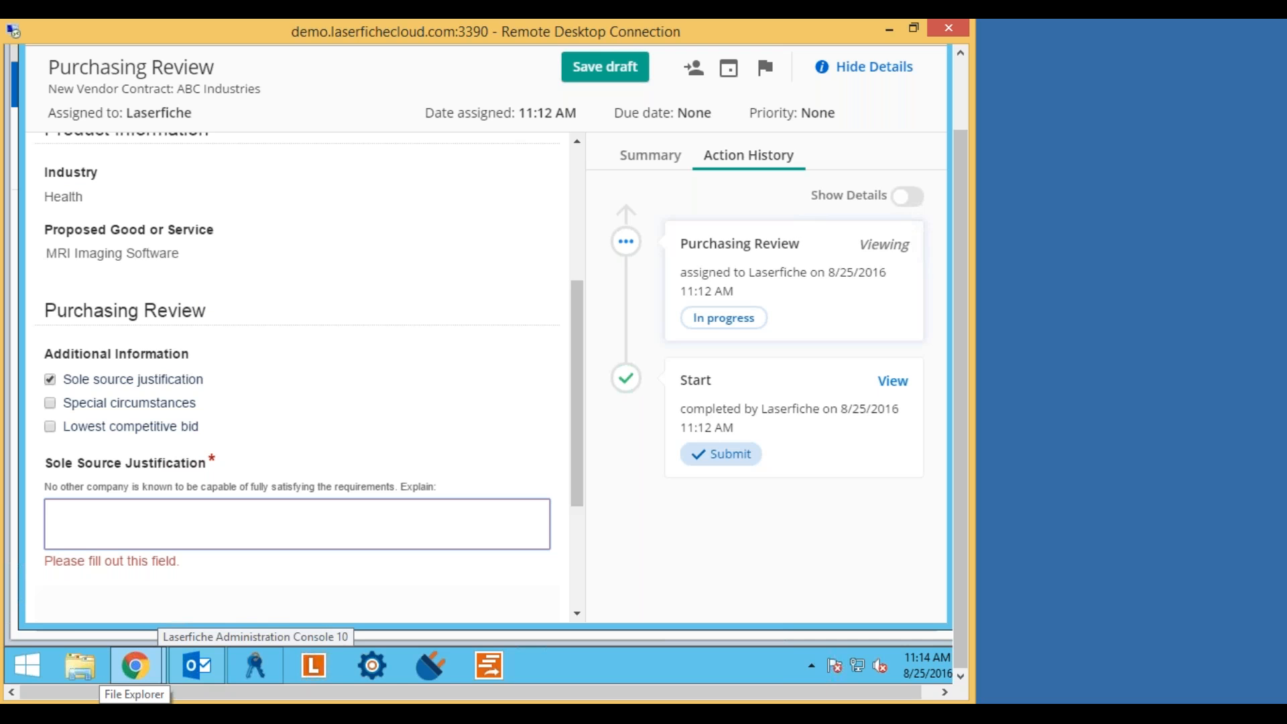
Enter 'They are the only vendor that meets all of our requirements.' as the sole source justification.
type("They are the o")
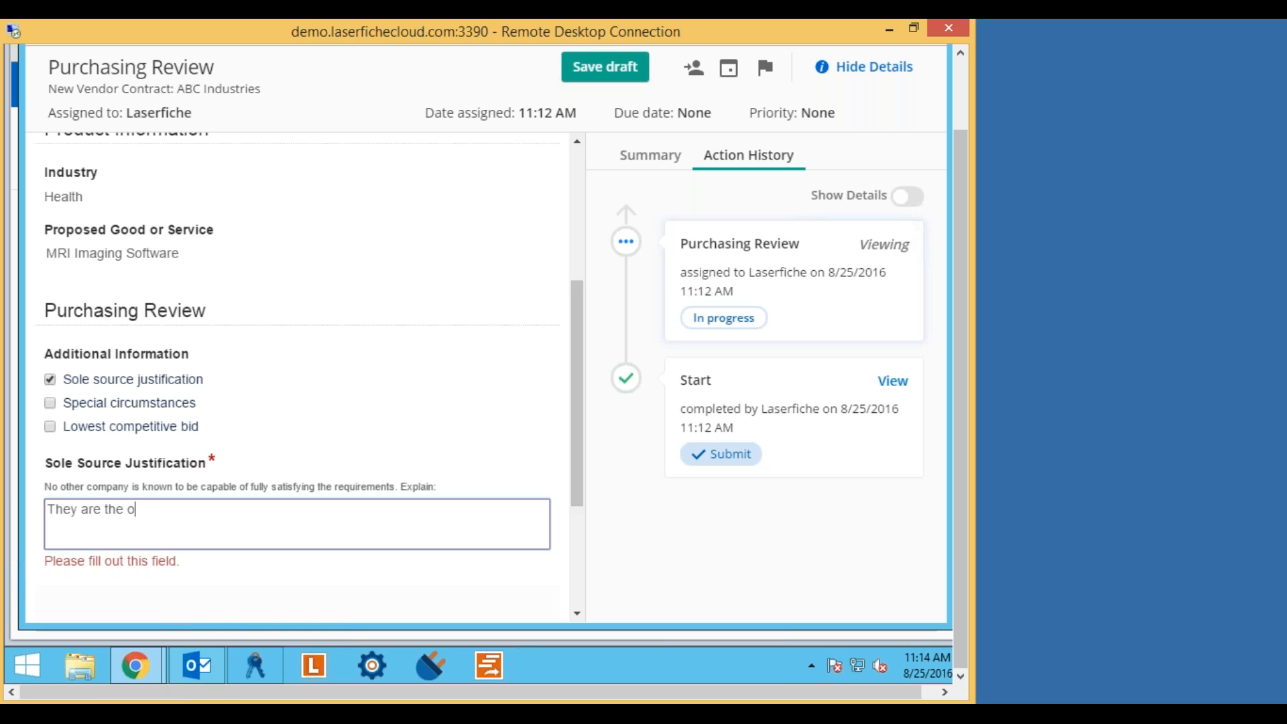
type("nly vendor that meets")
type("all ")
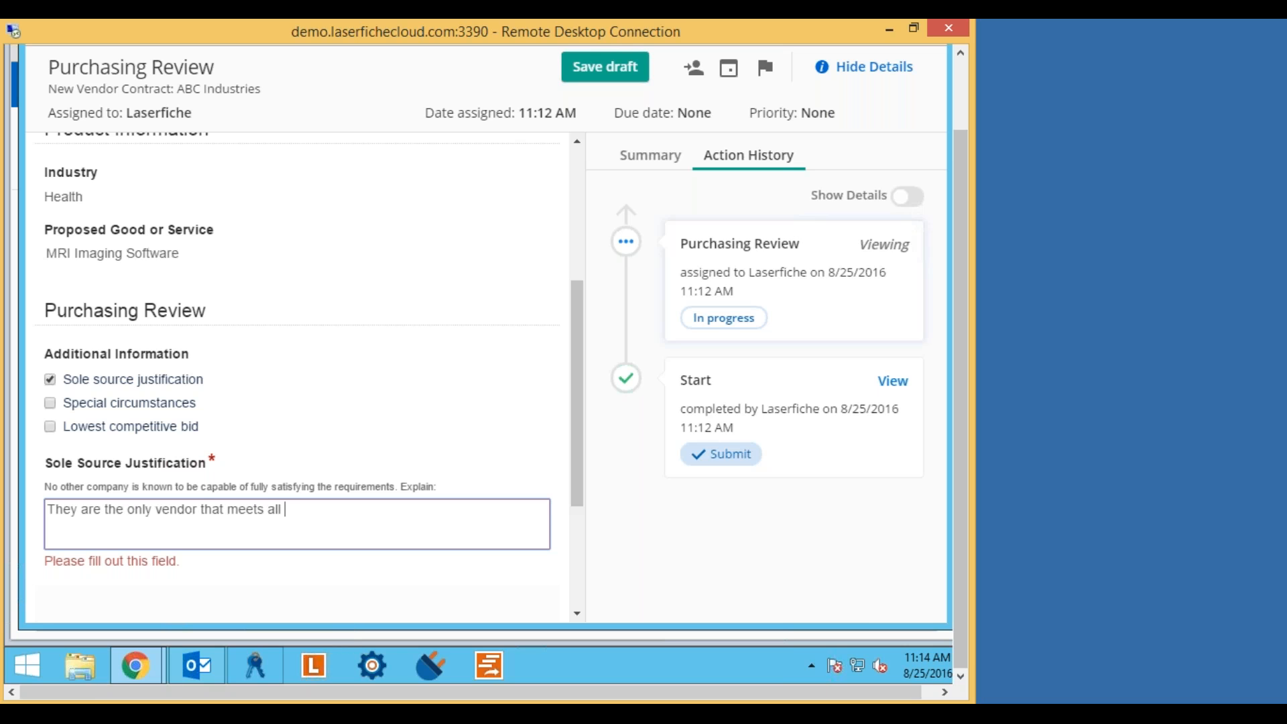
type("of our requirements.")
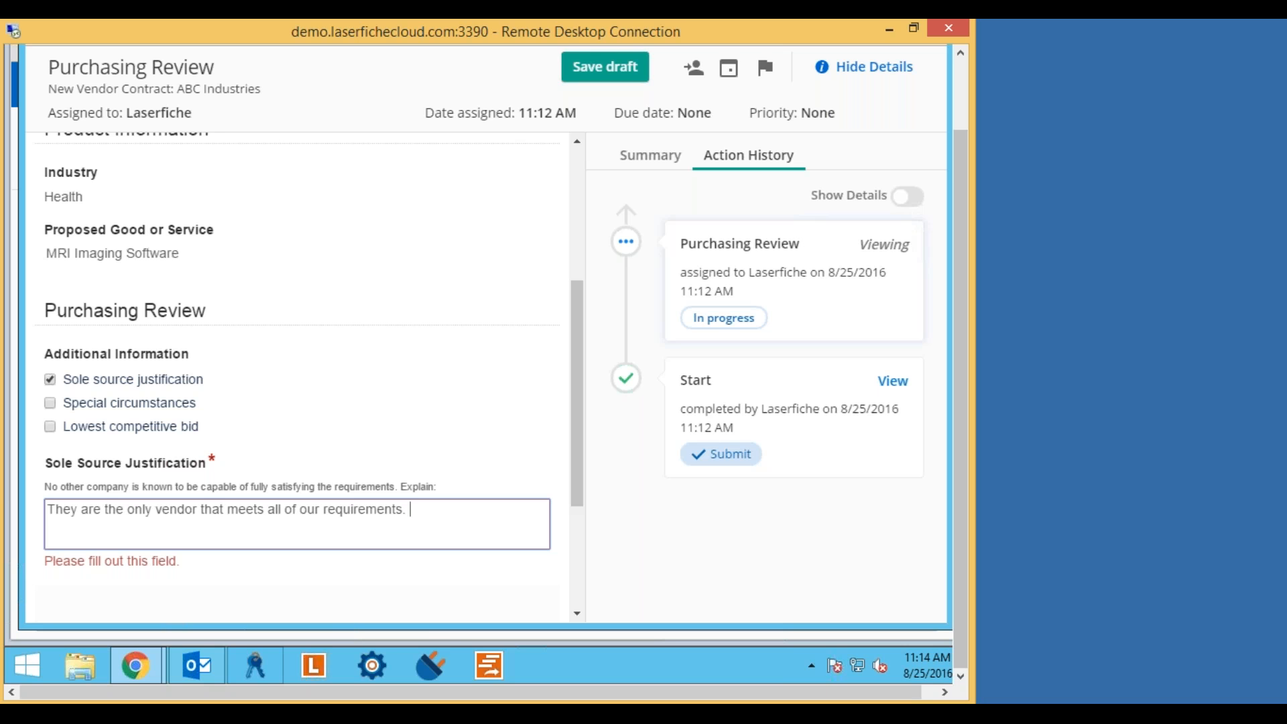
mouse_move(135, 666)
scroll(484, 448, "down", 3)
scroll(492, 452, "up", 3)
scroll(492, 451, "down", 2)
scroll(195, 431, "down", 2)
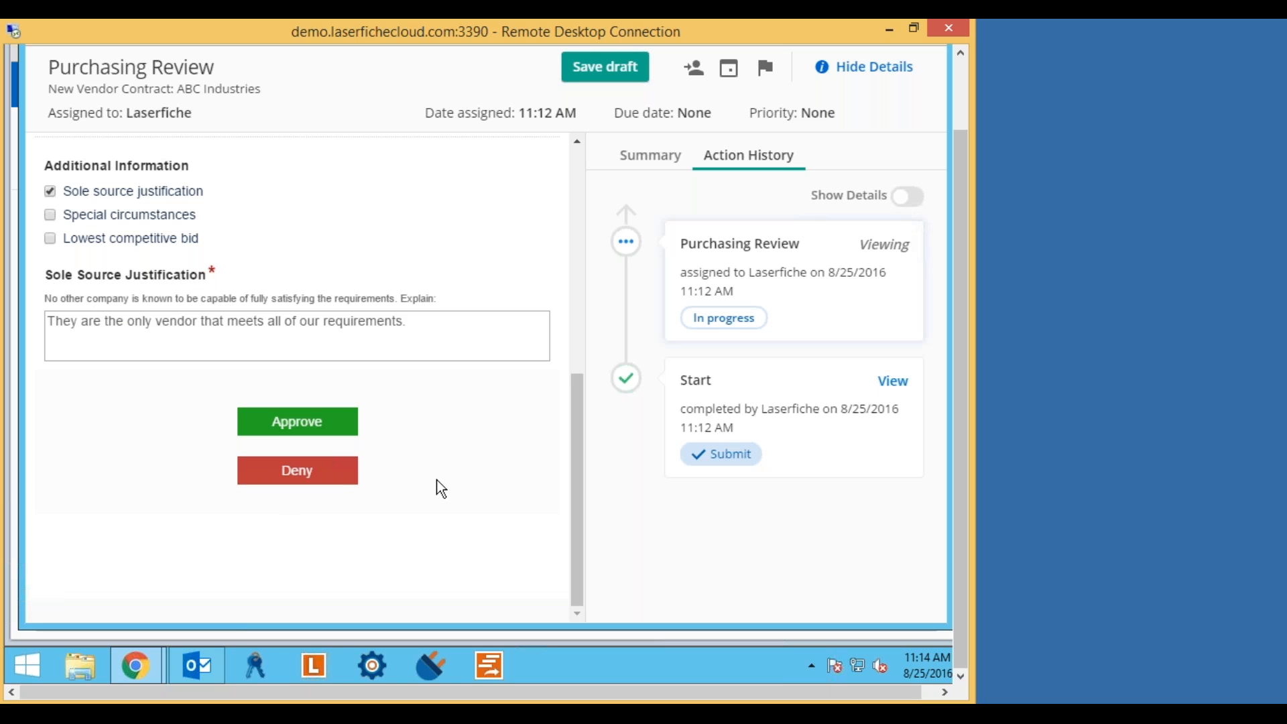
scroll(546, 477, "up", 5)
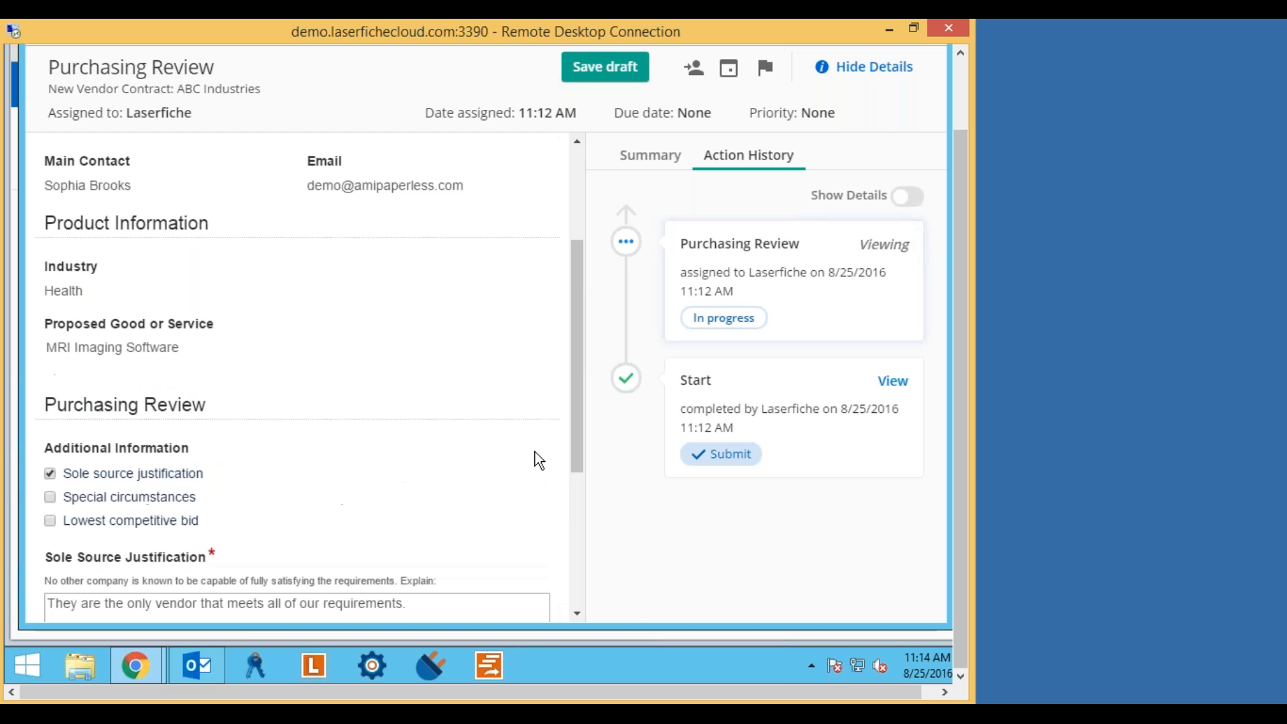
scroll(497, 457, "up", 2)
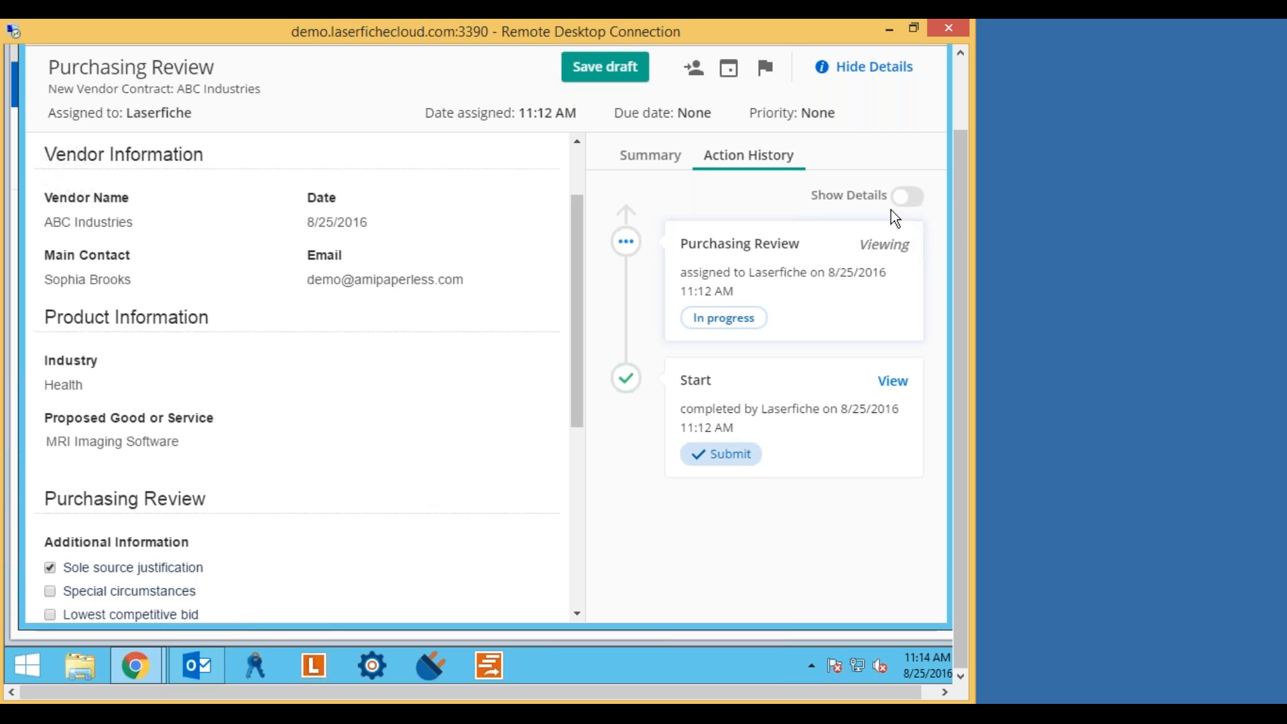
Show Action History details and approve the ABC Industries Purchasing Review.
left_click(918, 199)
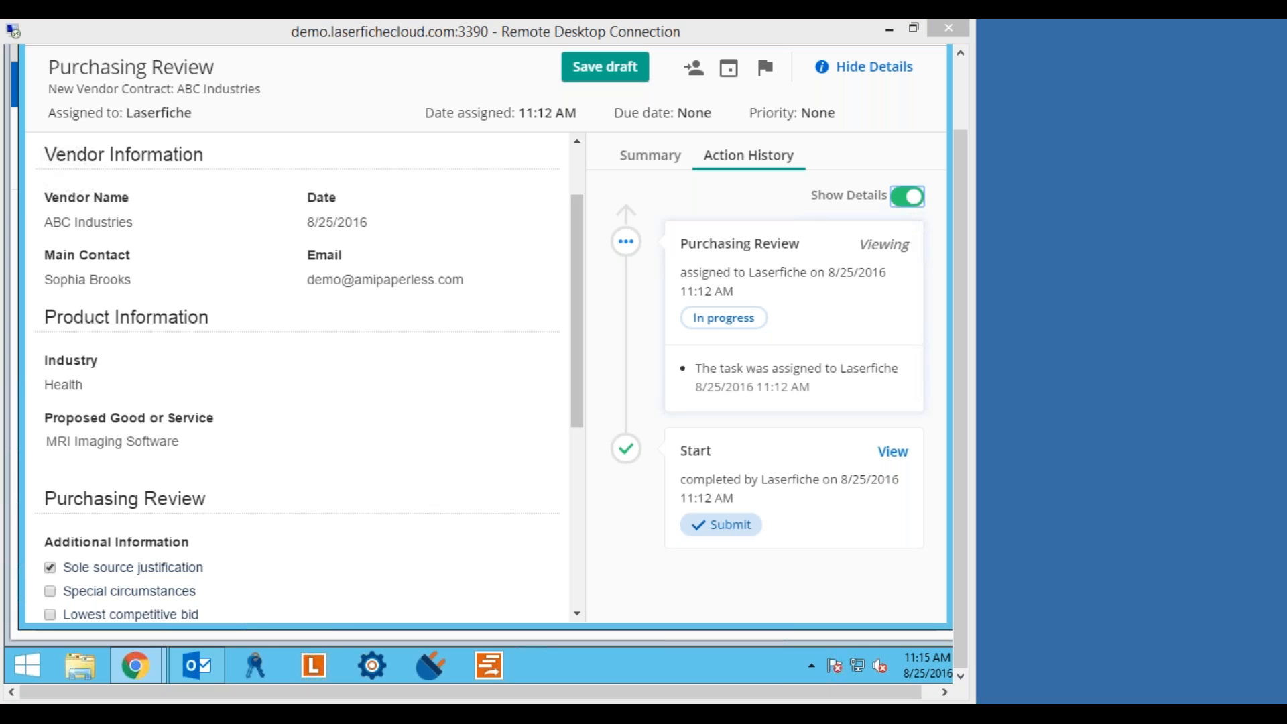
left_click(405, 450)
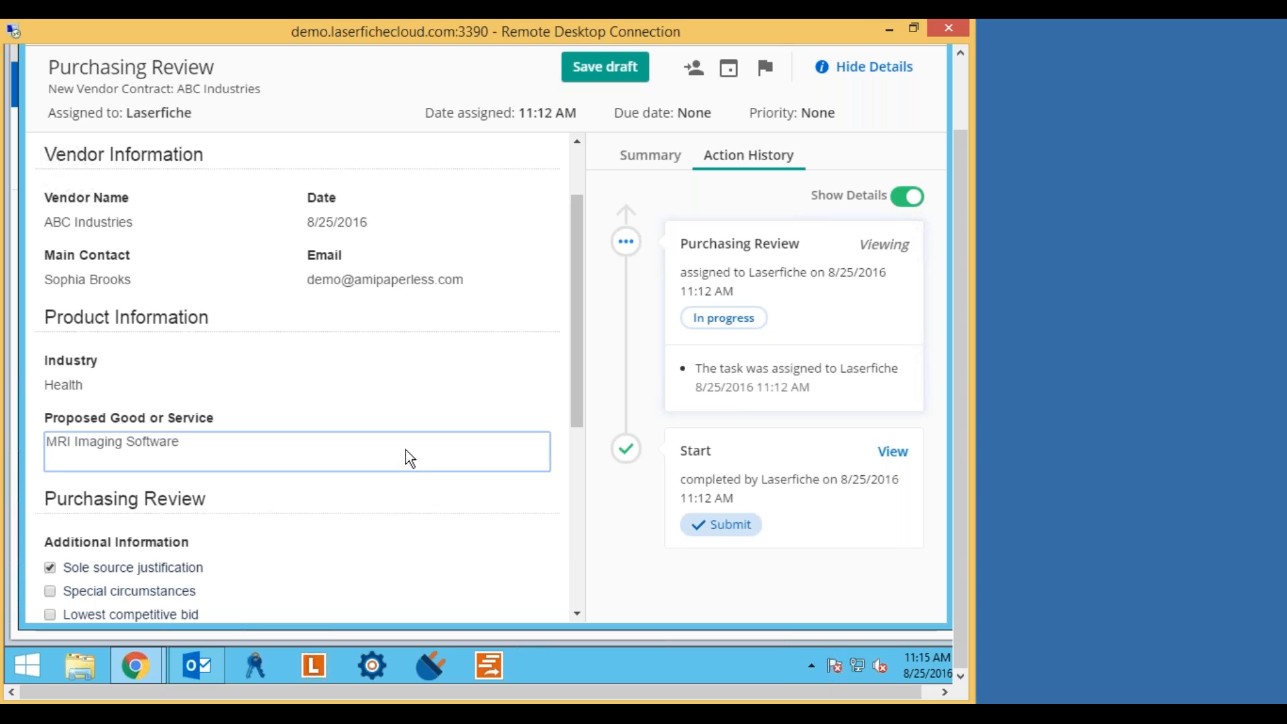
scroll(405, 449, "down", 5)
left_click(312, 424)
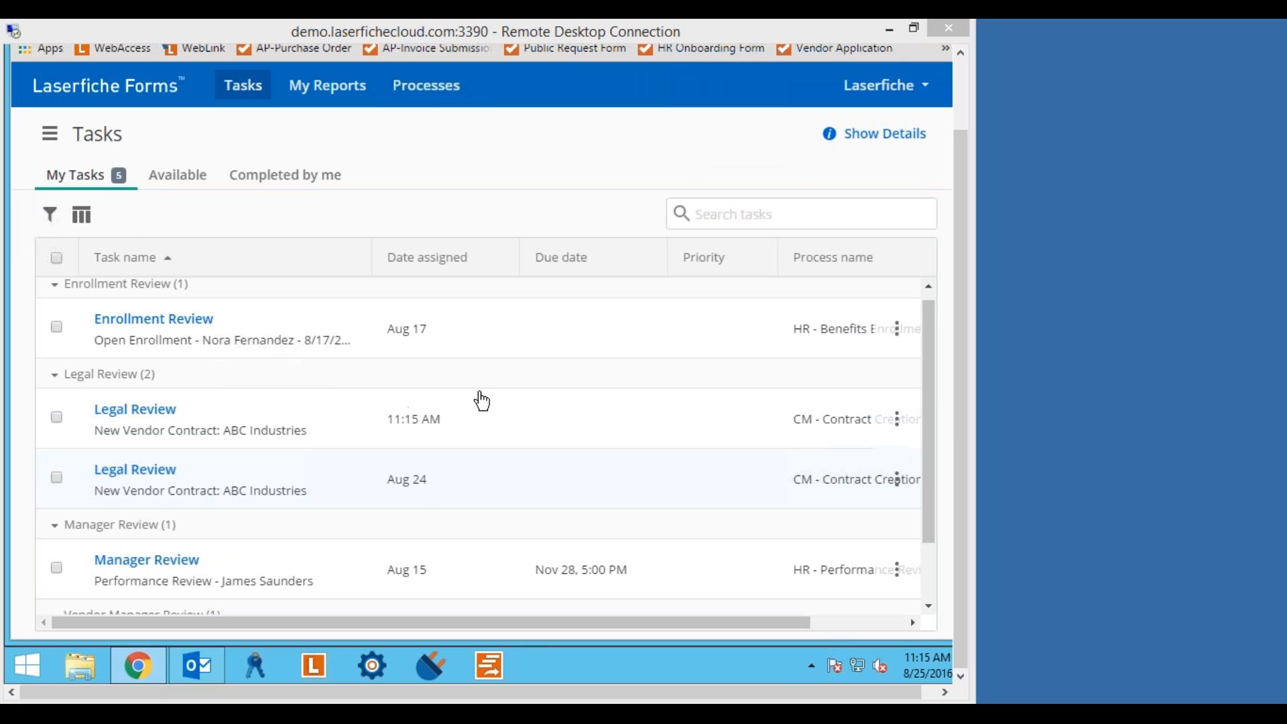
left_click(926, 335)
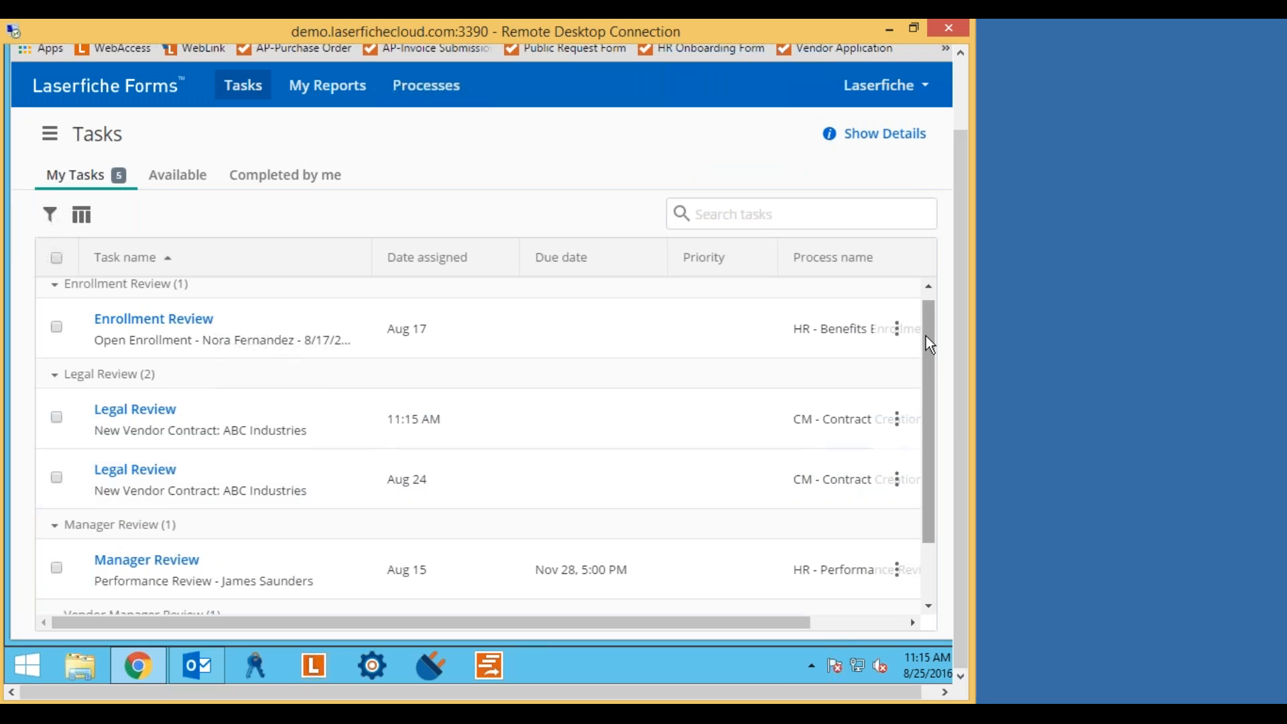
left_click_drag(926, 368, 927, 517)
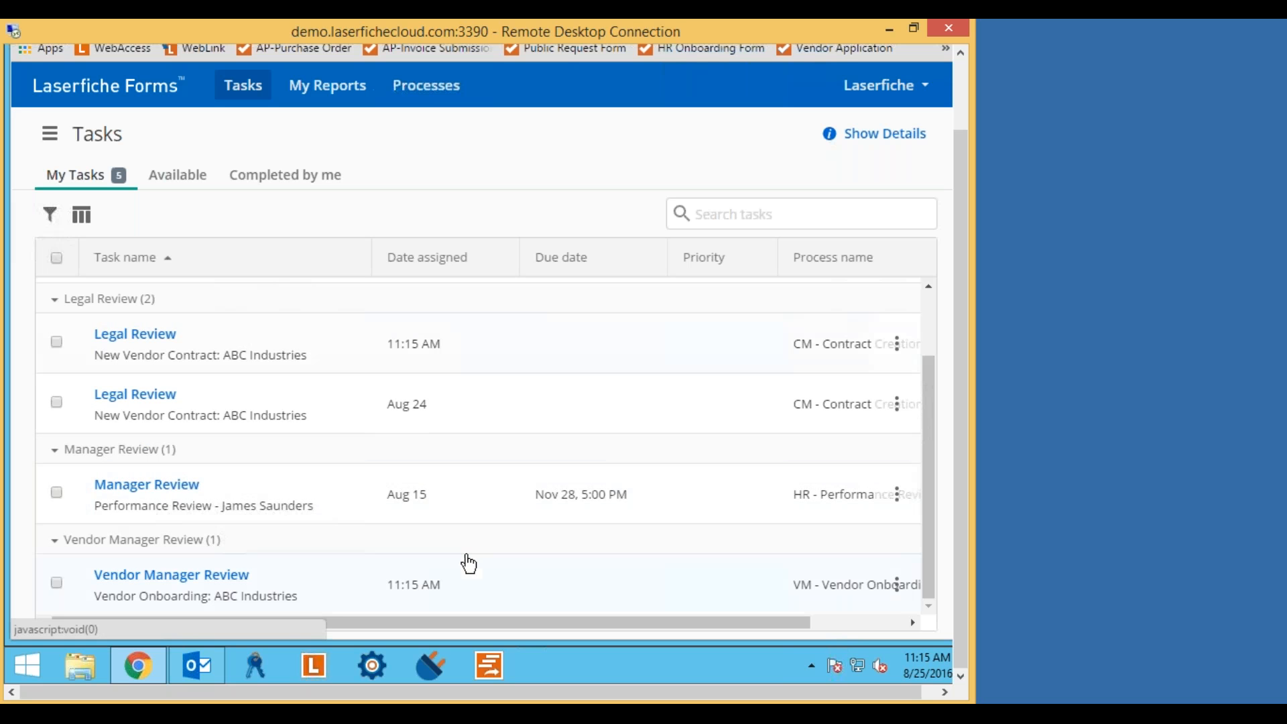
scroll(600, 465, "up", 2)
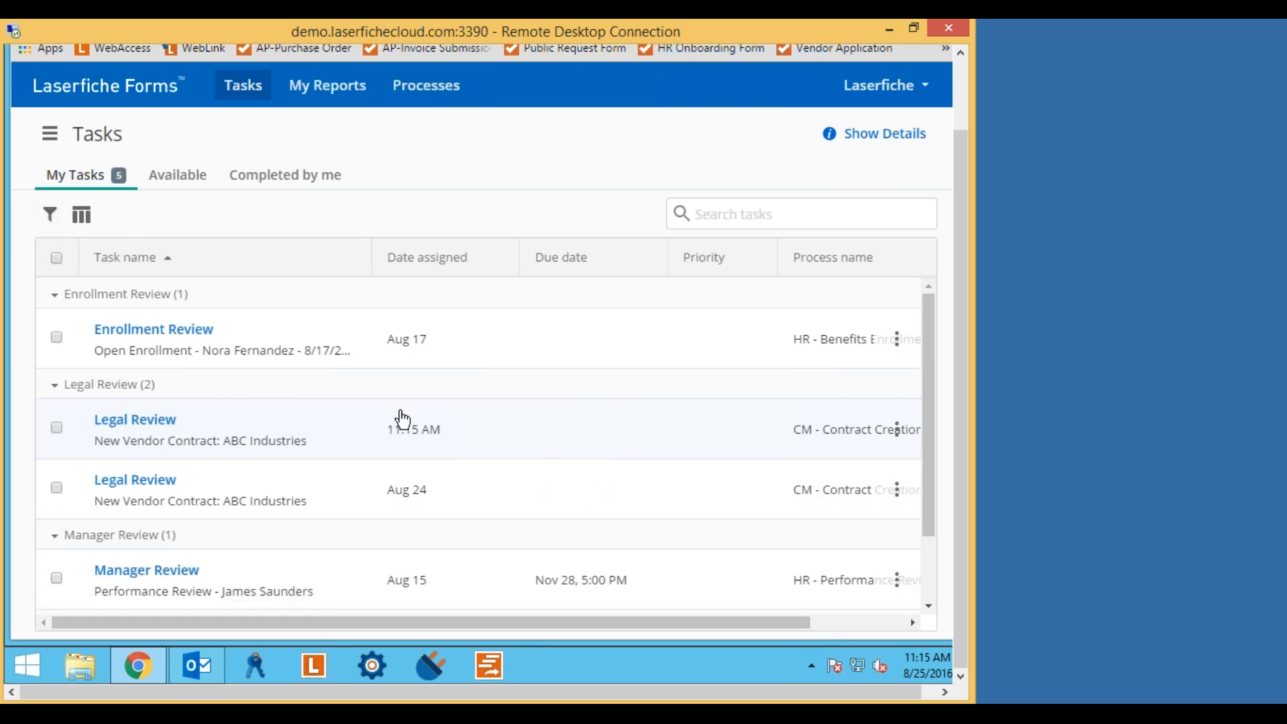
scroll(690, 456, "down", 2)
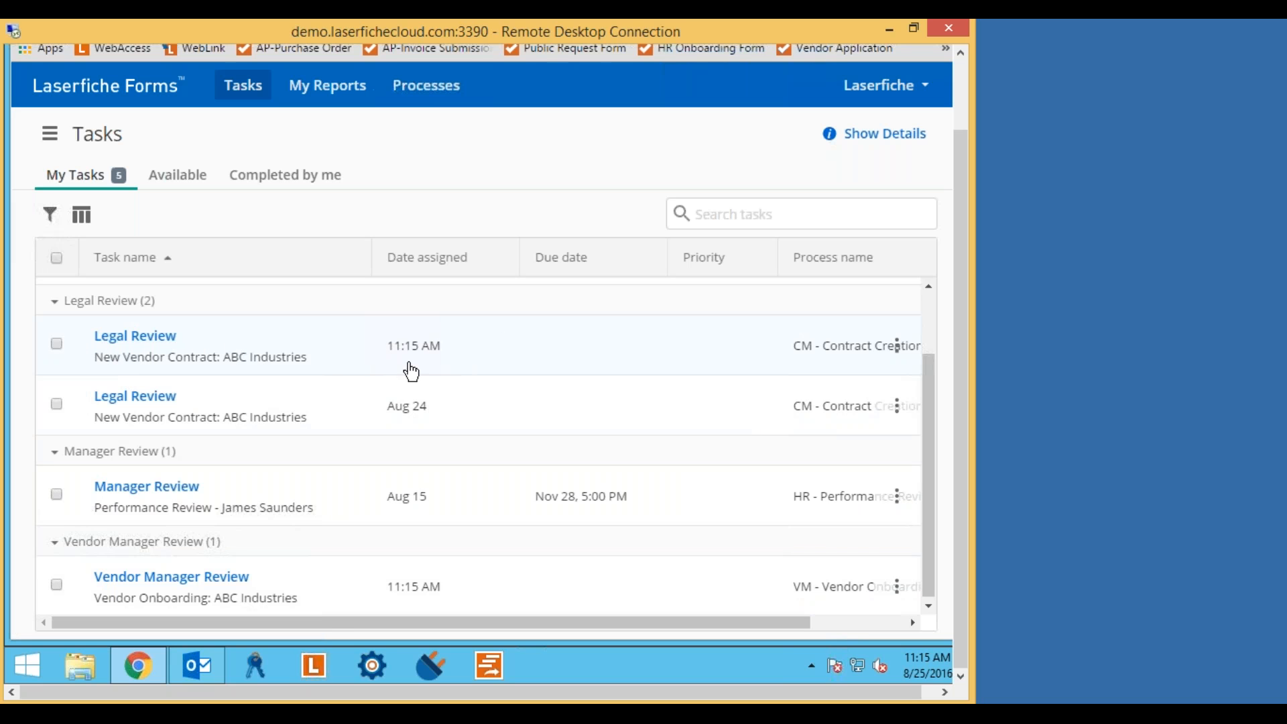
mouse_move(411, 354)
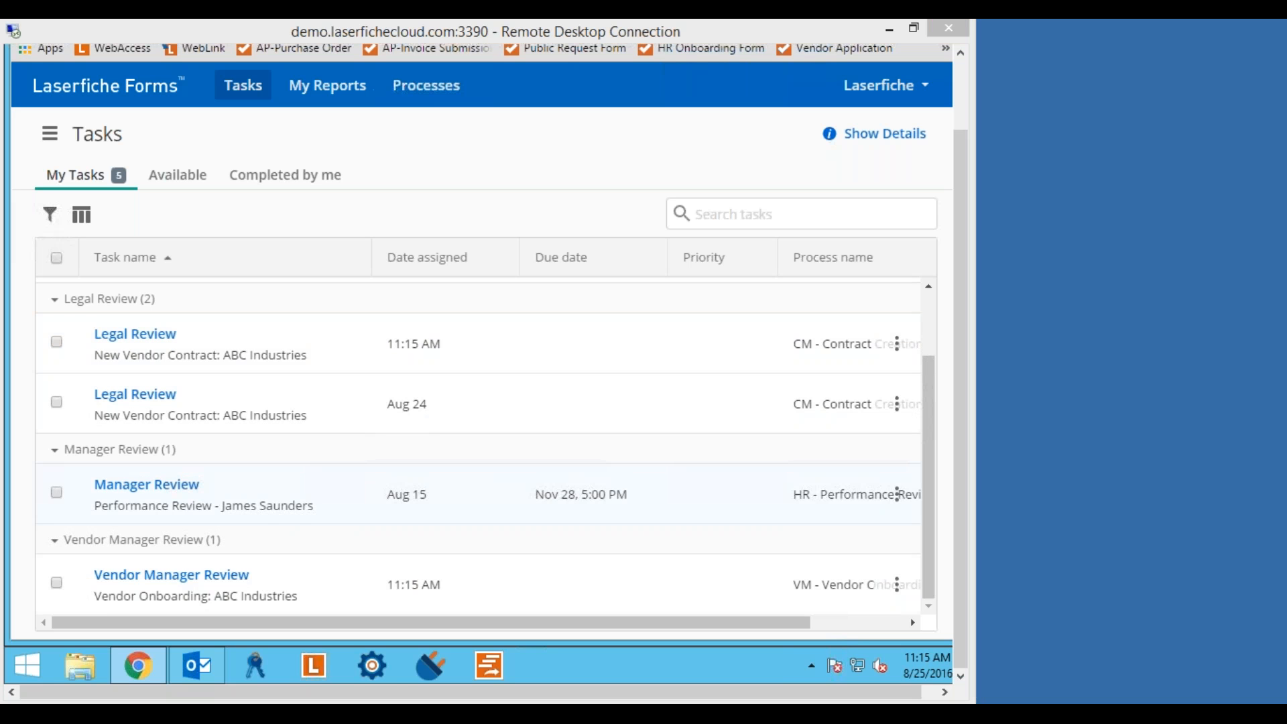
left_click(934, 377)
left_click_drag(928, 421, 934, 377)
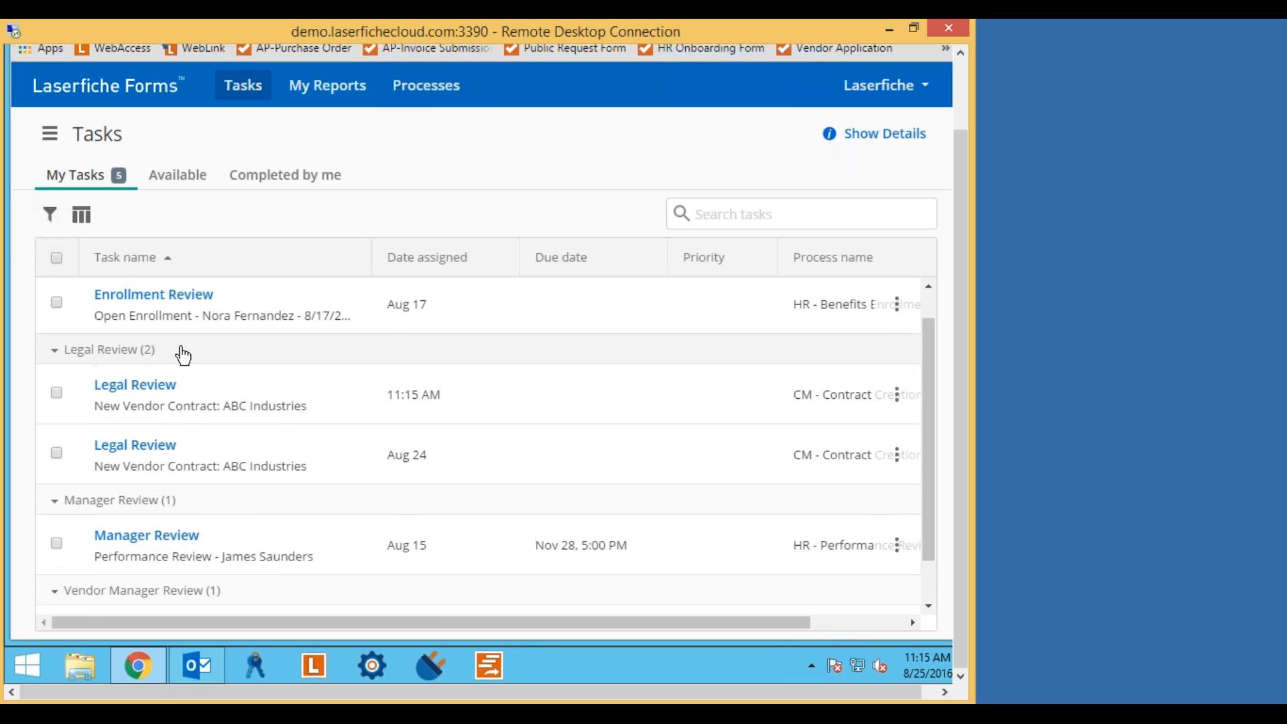
Open the 11:15 AM ABC Industries Legal Review task and scroll to its Legal Review section.
left_click(141, 389)
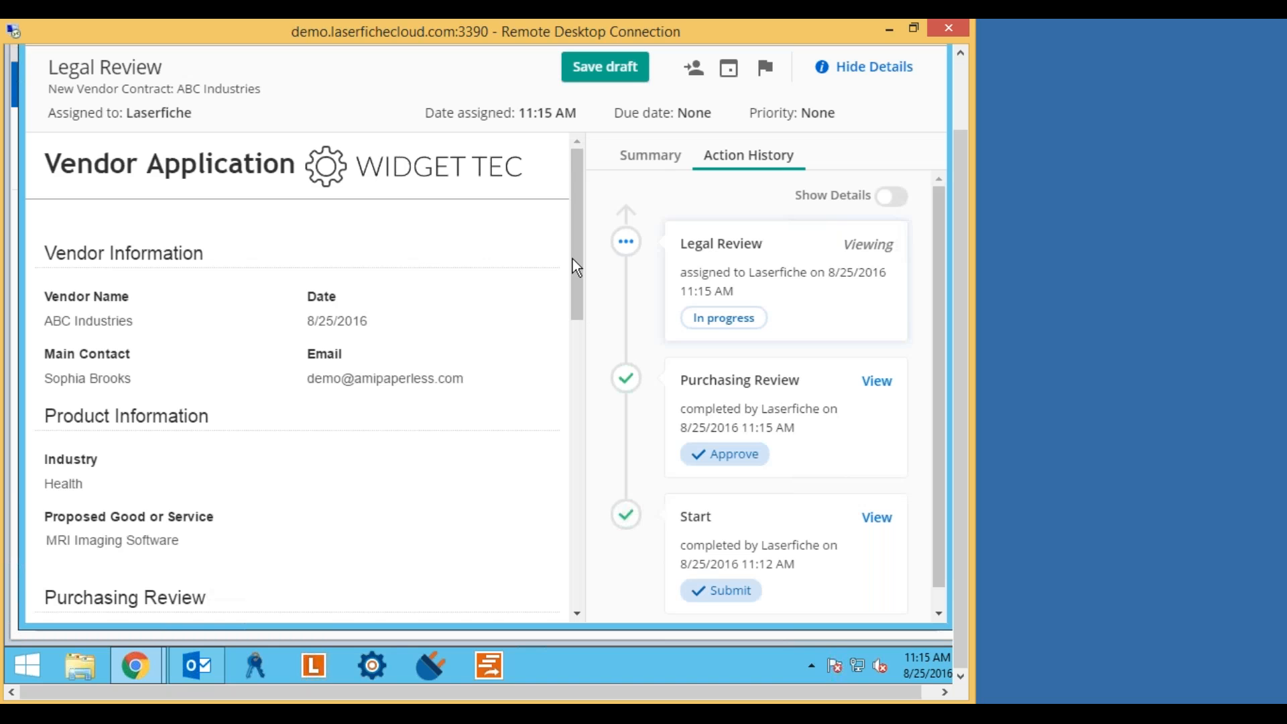
left_click_drag(573, 258, 572, 228)
left_click_drag(578, 211, 574, 232)
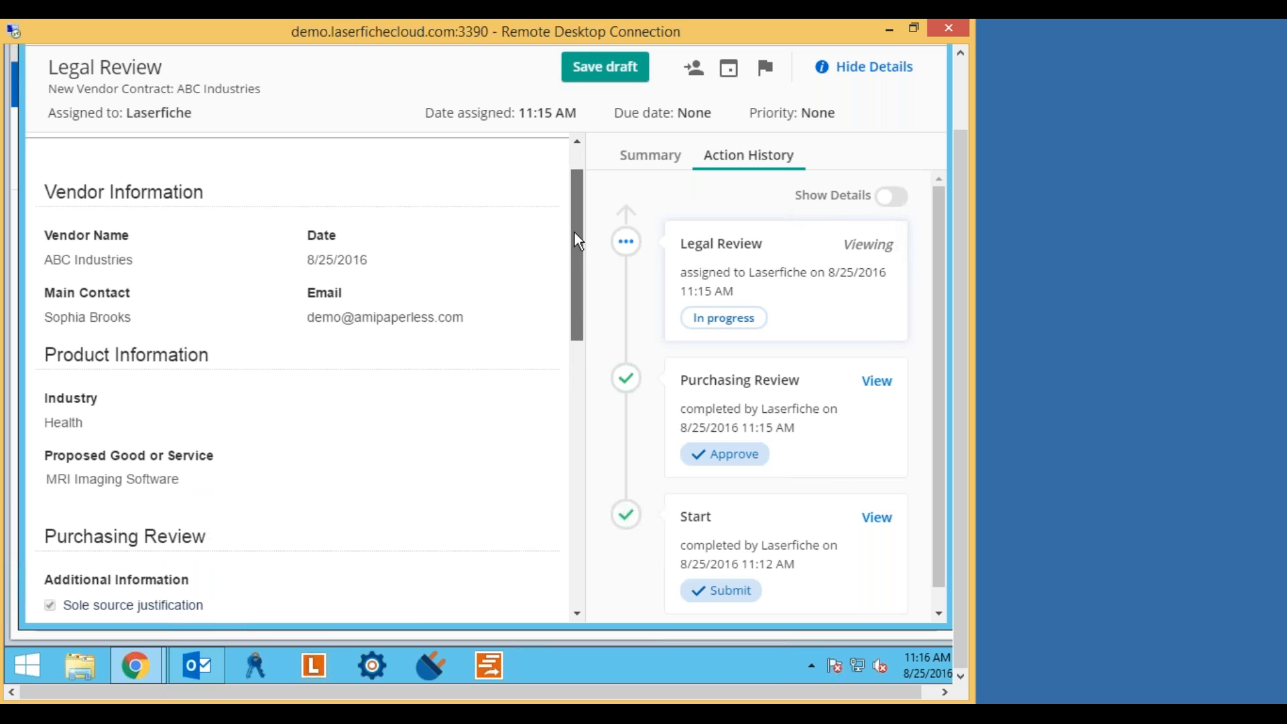
left_click_drag(574, 232, 565, 420)
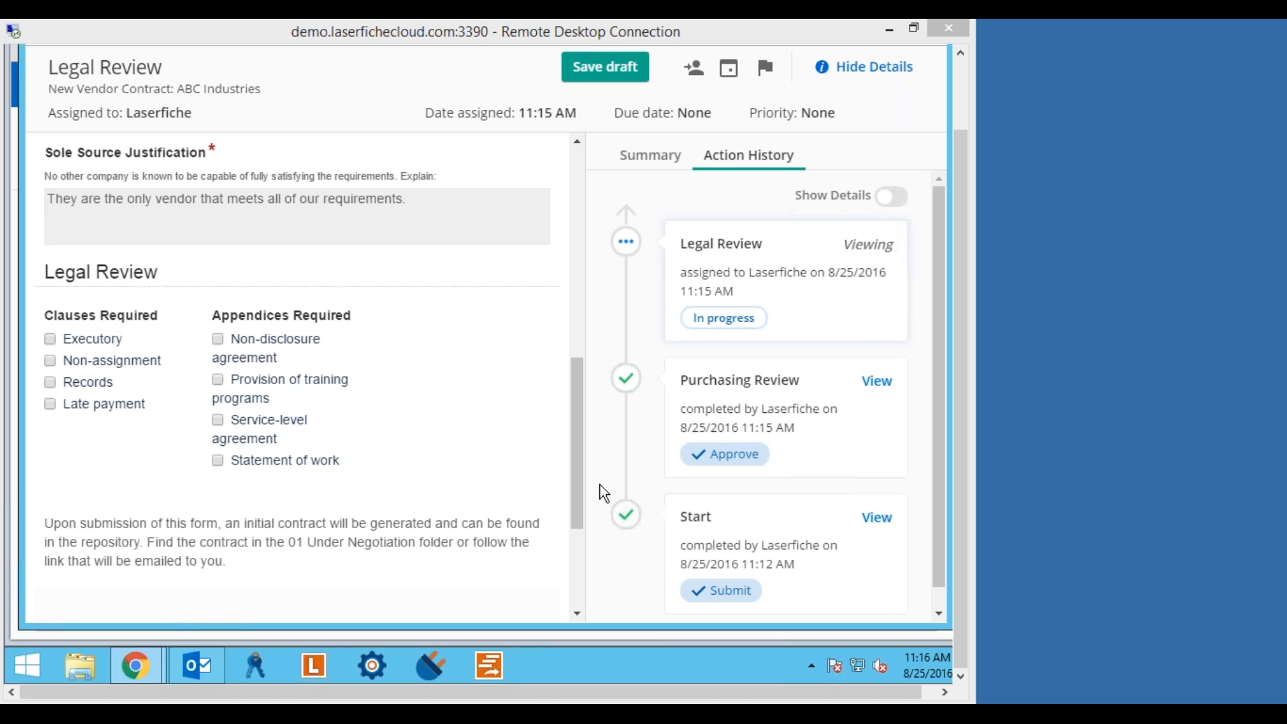
Mark the Records clause as required and submit the Legal Review form.
left_click(137, 434)
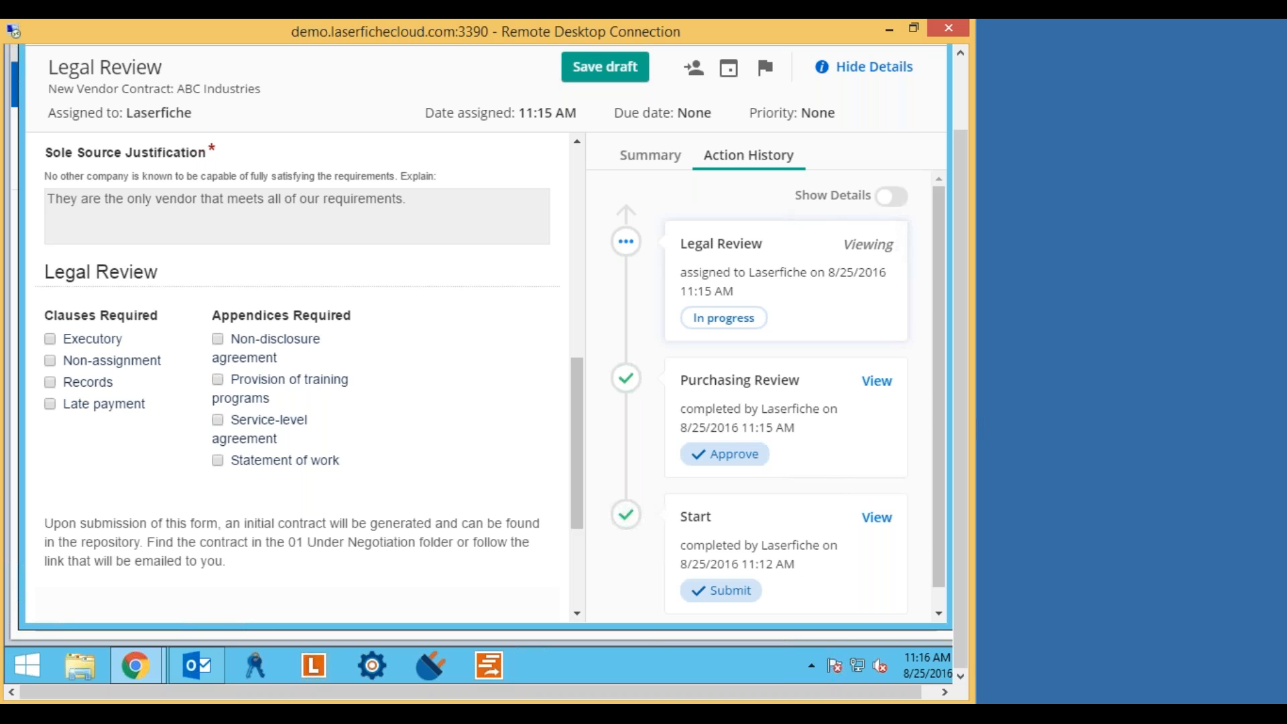
left_click(48, 380)
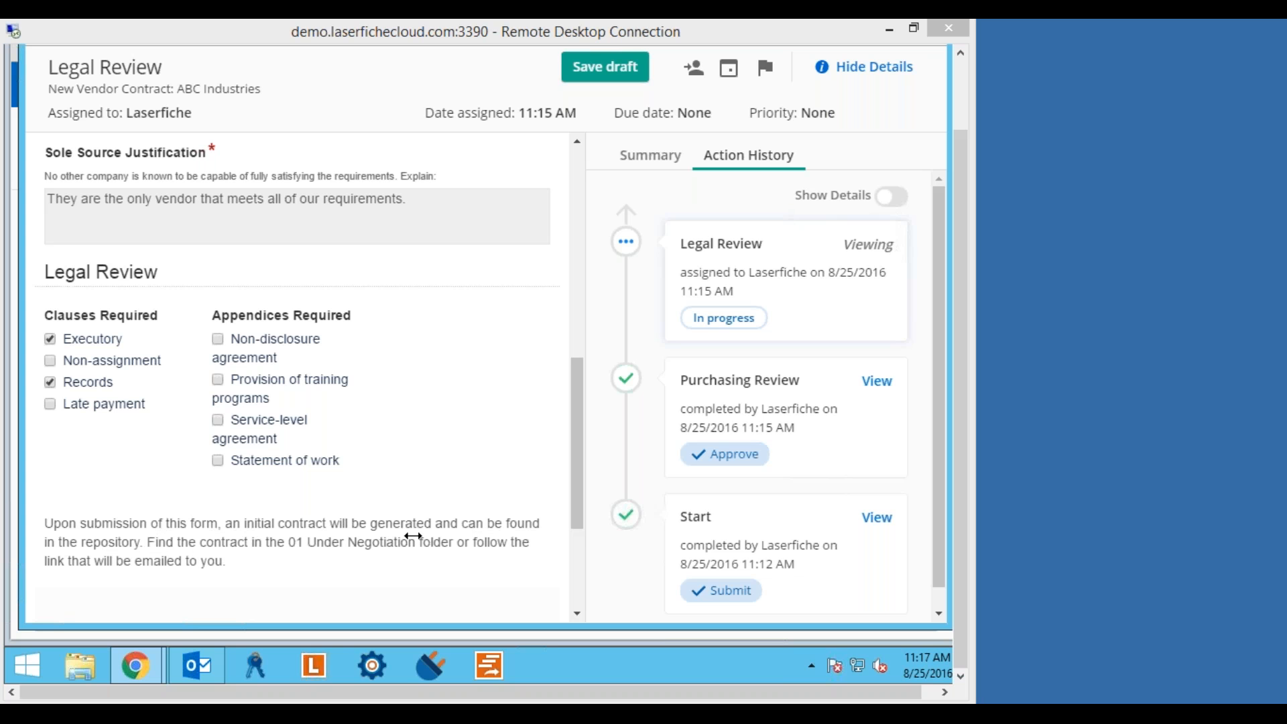
left_click(466, 478)
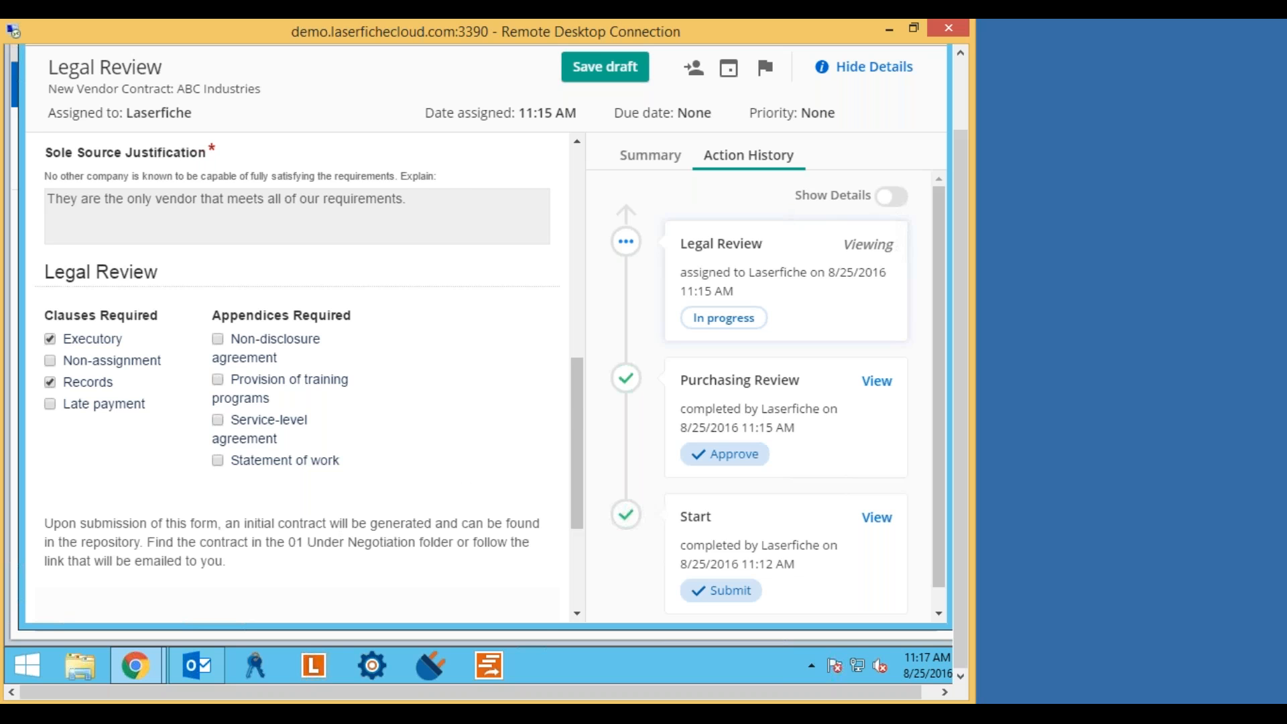
scroll(470, 483, "down", 3)
scroll(474, 489, "up", 1)
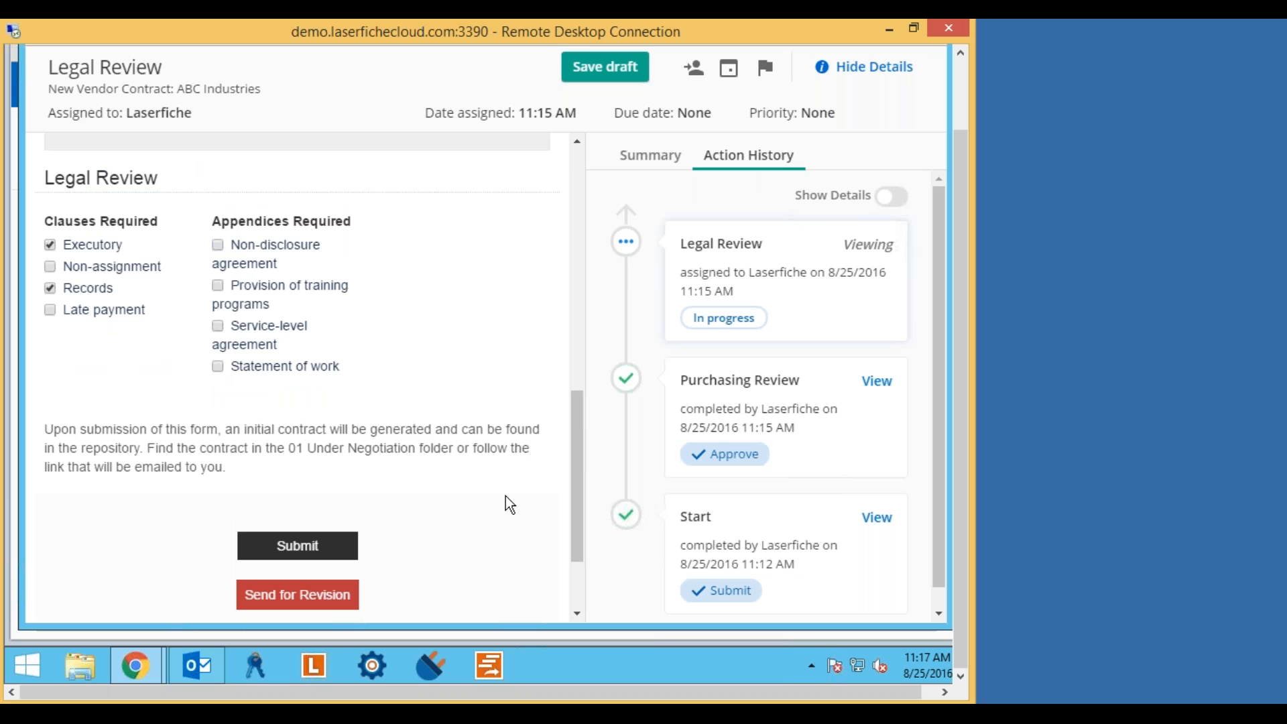
scroll(505, 495, "down", 1)
scroll(505, 494, "up", 10)
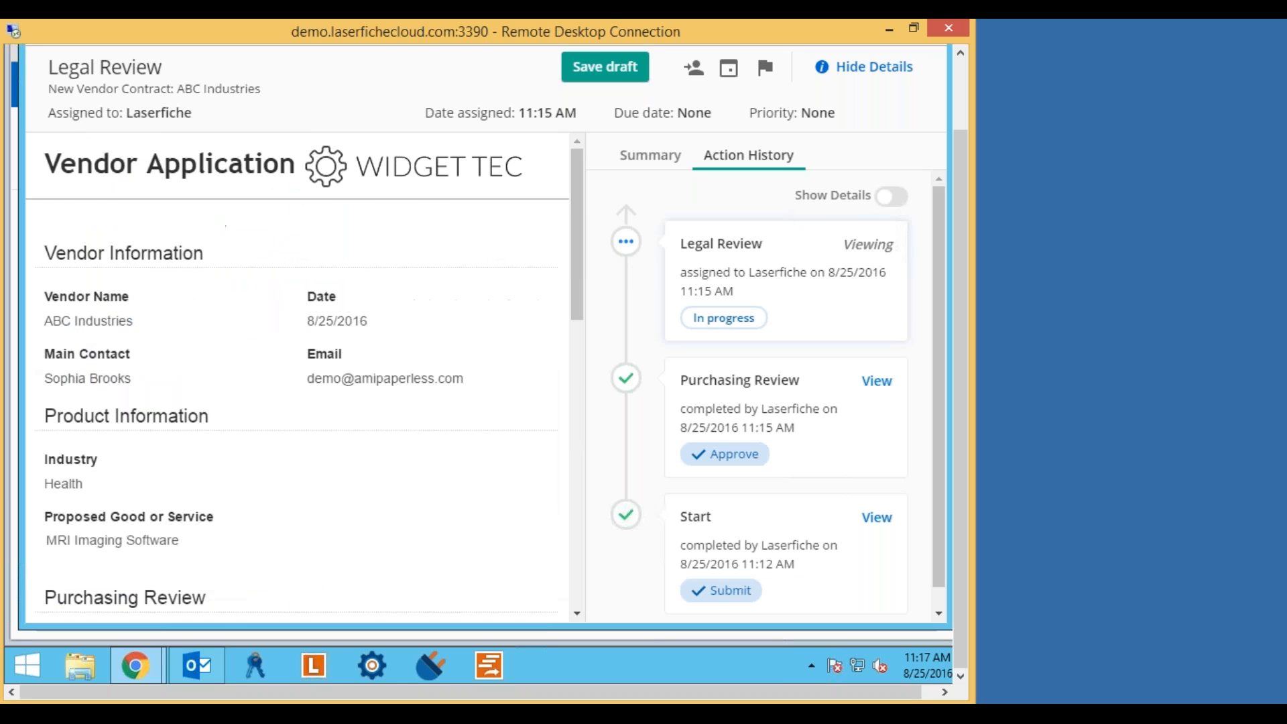
scroll(508, 492, "down", 10)
scroll(508, 492, "down", 3)
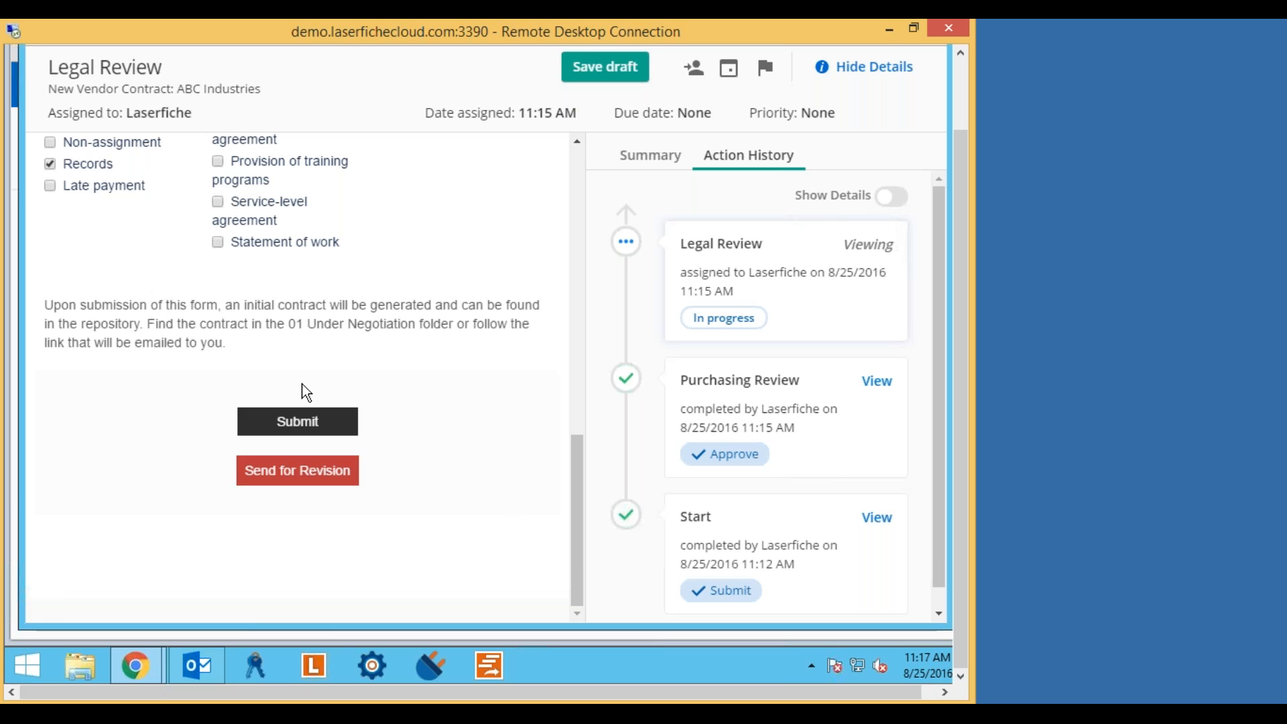
left_click(321, 424)
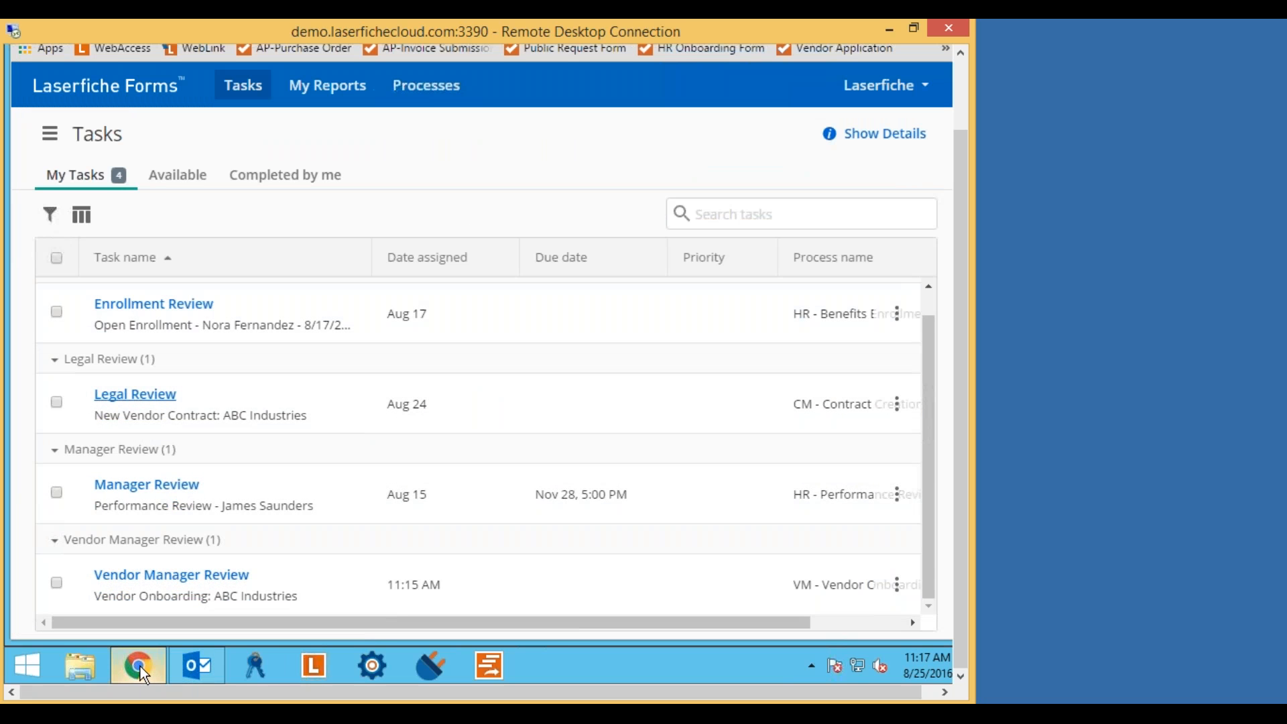
Launch the Laserfiche Client and sign in to LaserRepository with the legal user's name and password.
left_click(316, 666)
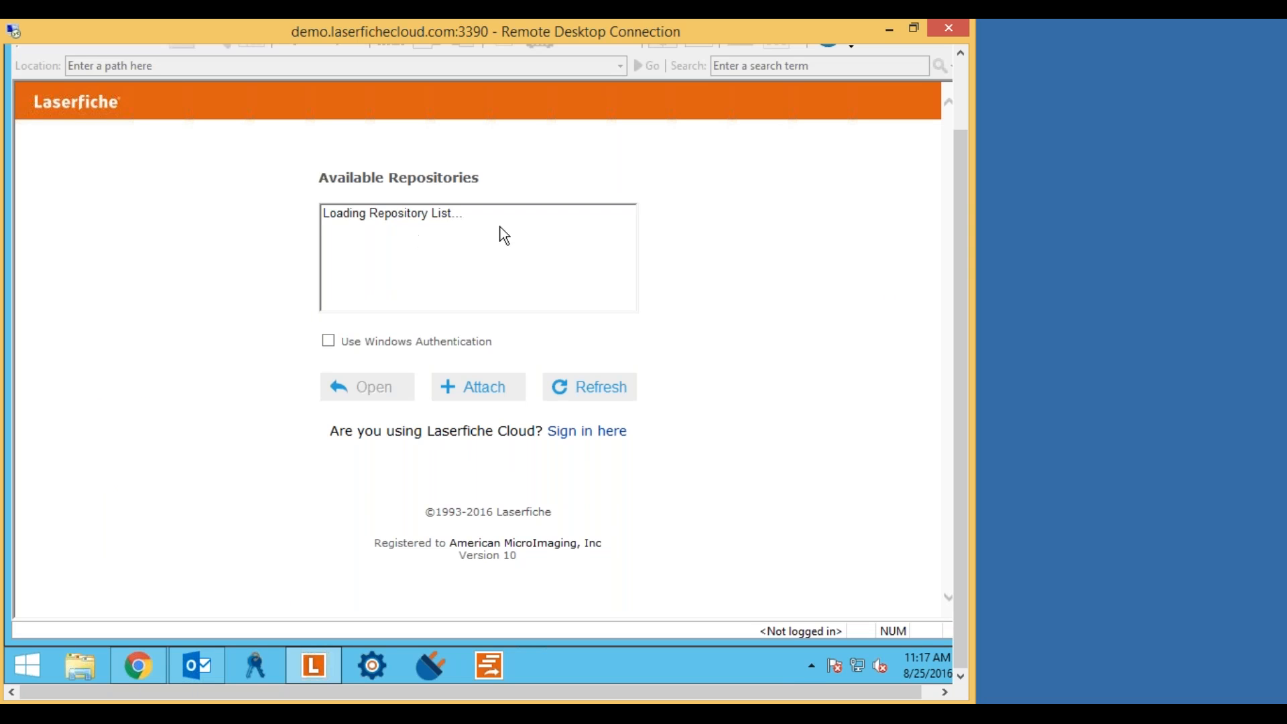
left_click(382, 392)
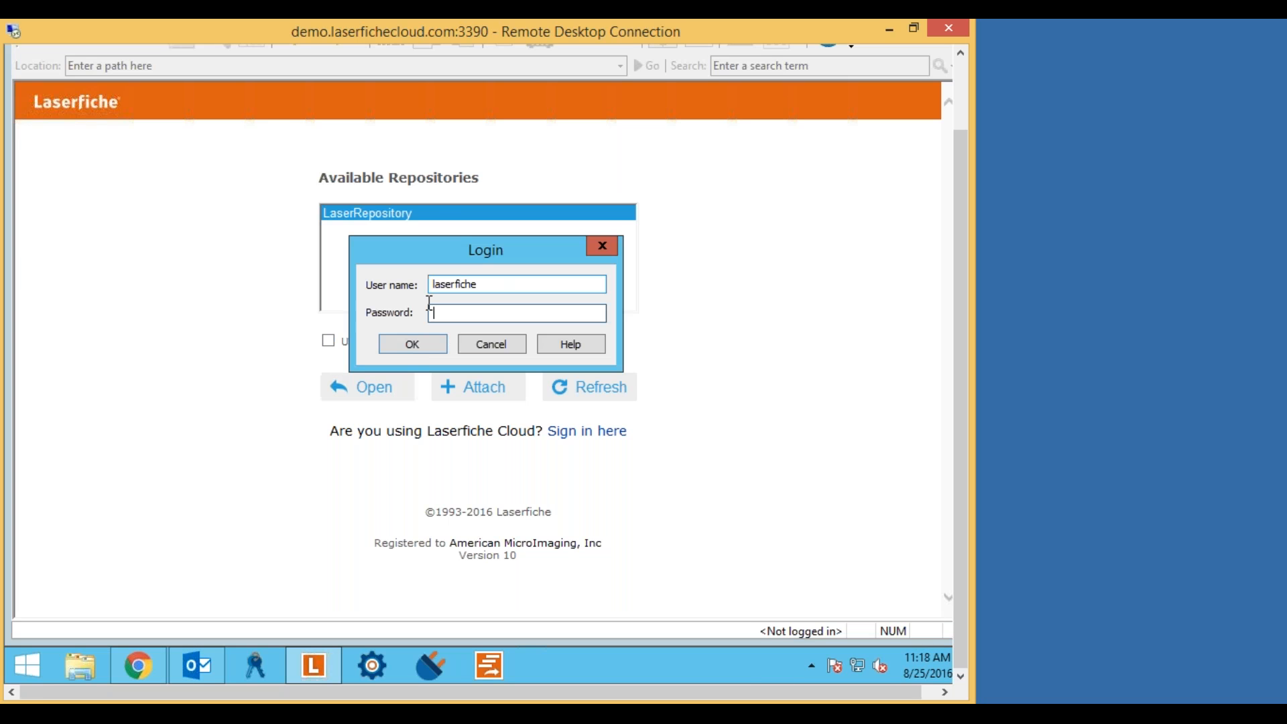
left_click_drag(509, 295, 419, 285)
type("la")
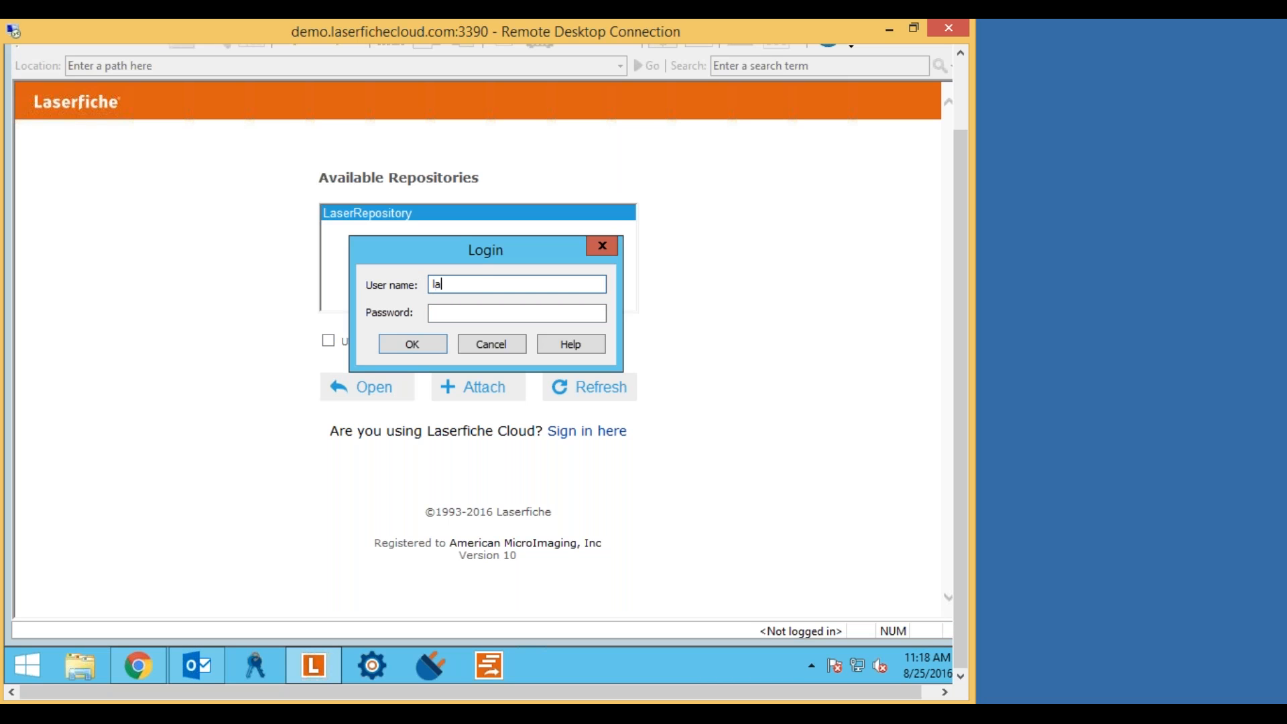
type("rry legal")
key("Tab")
type("l")
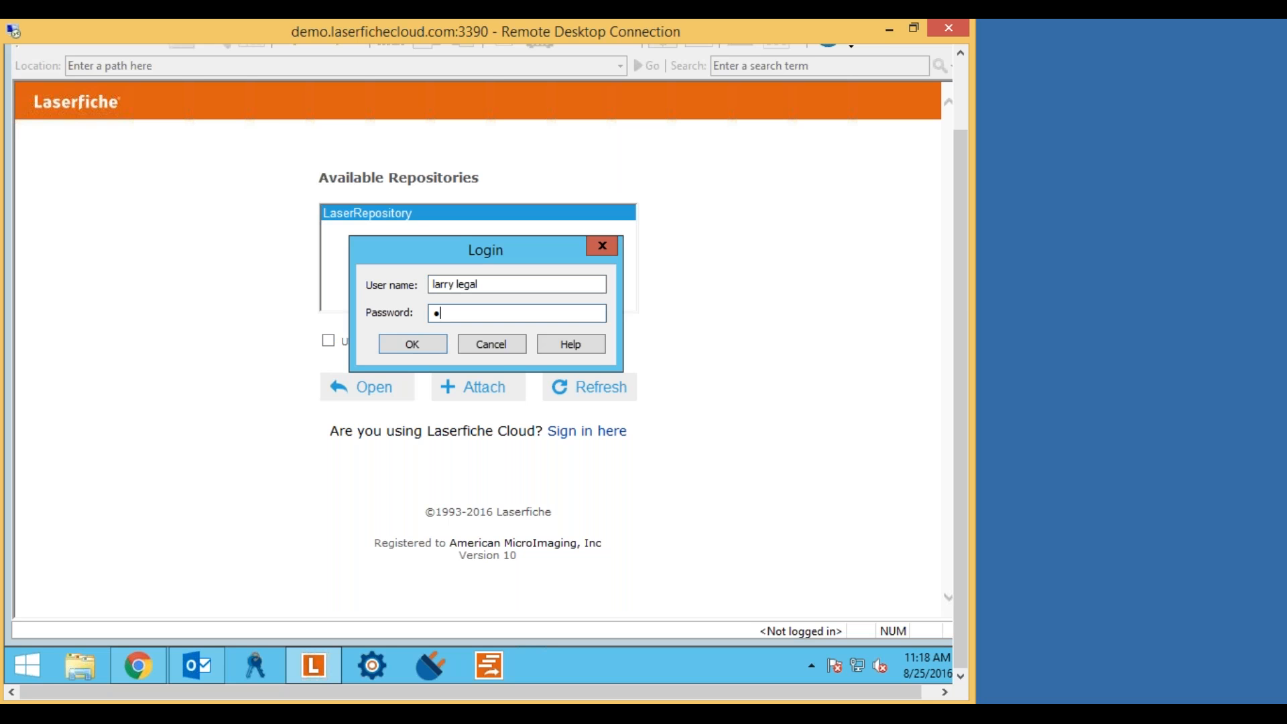
left_click(397, 339)
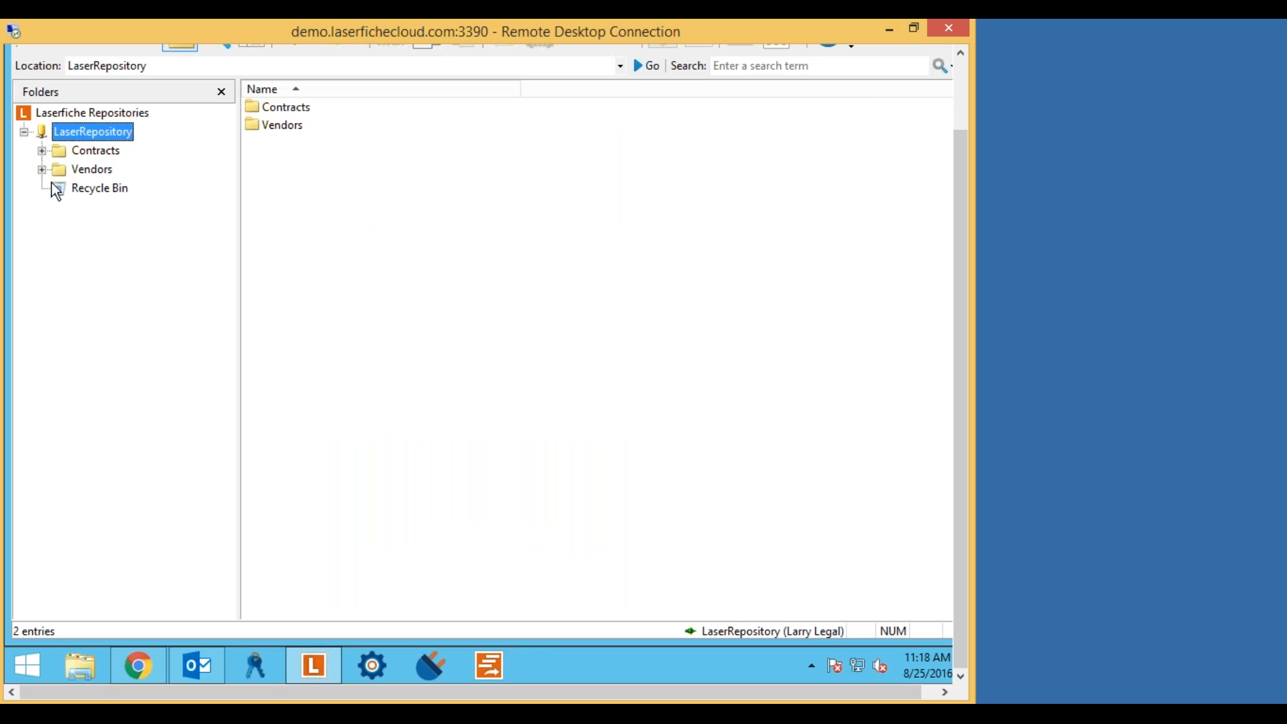
Browse Contracts > 01 Under Negotiation > ABC Industries and select the Finalized contract 16-08-1062.
left_click_drag(957, 199, 957, 129)
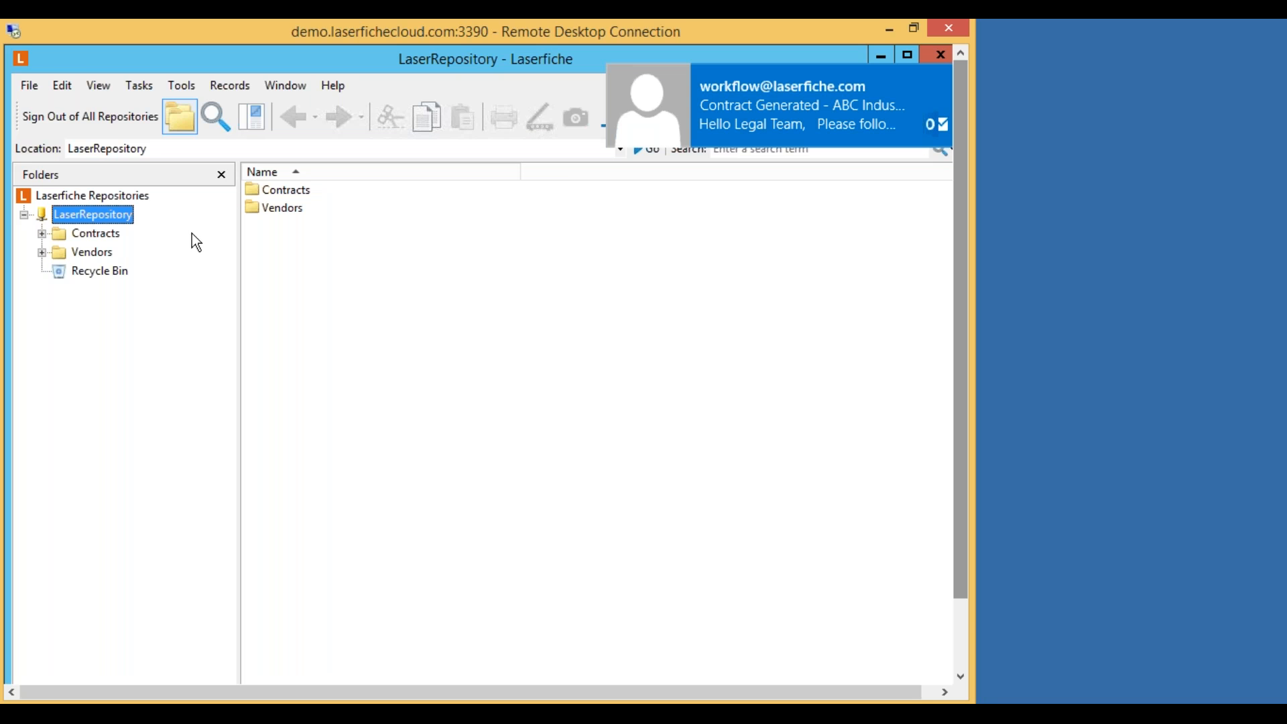
left_click(42, 234)
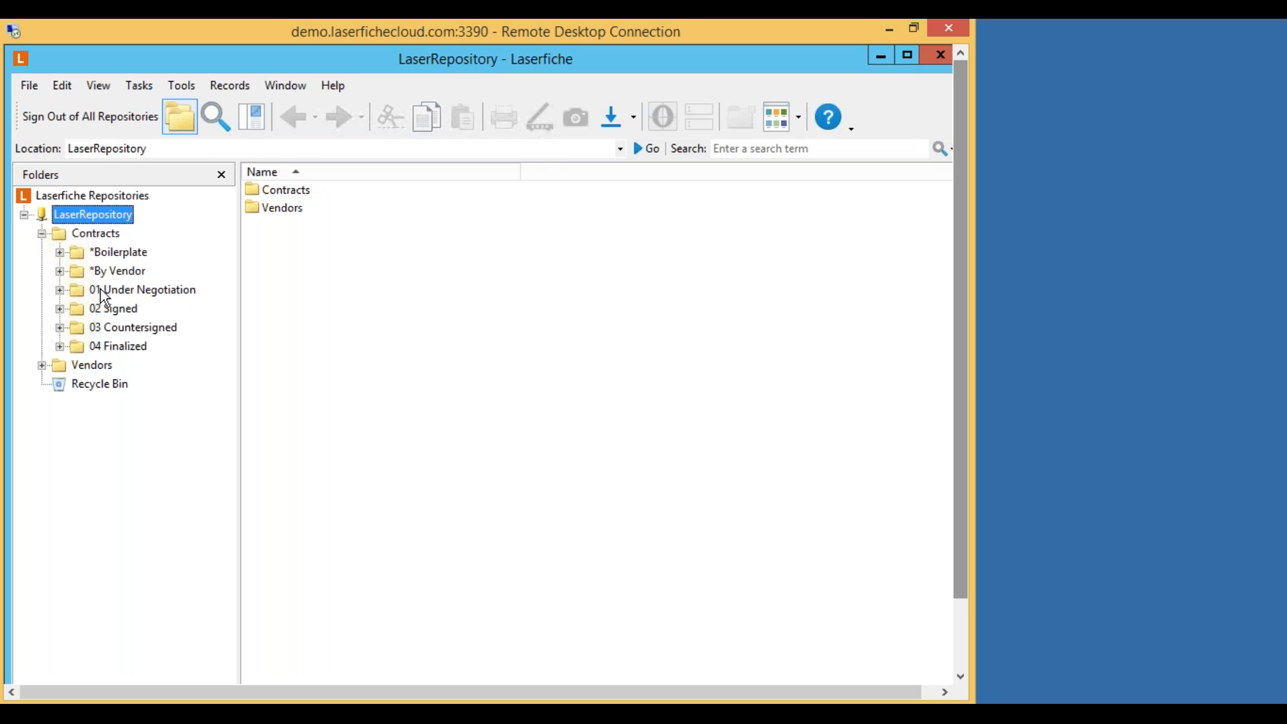
left_click(126, 298)
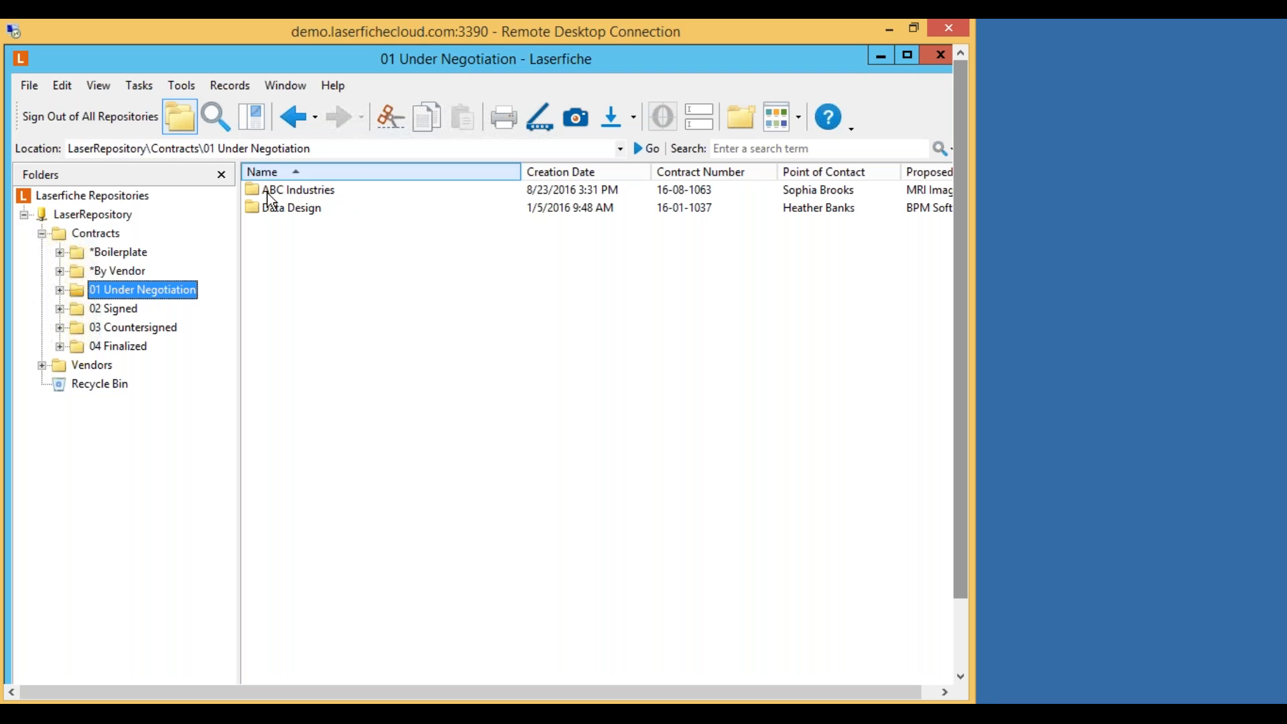
left_click(324, 191)
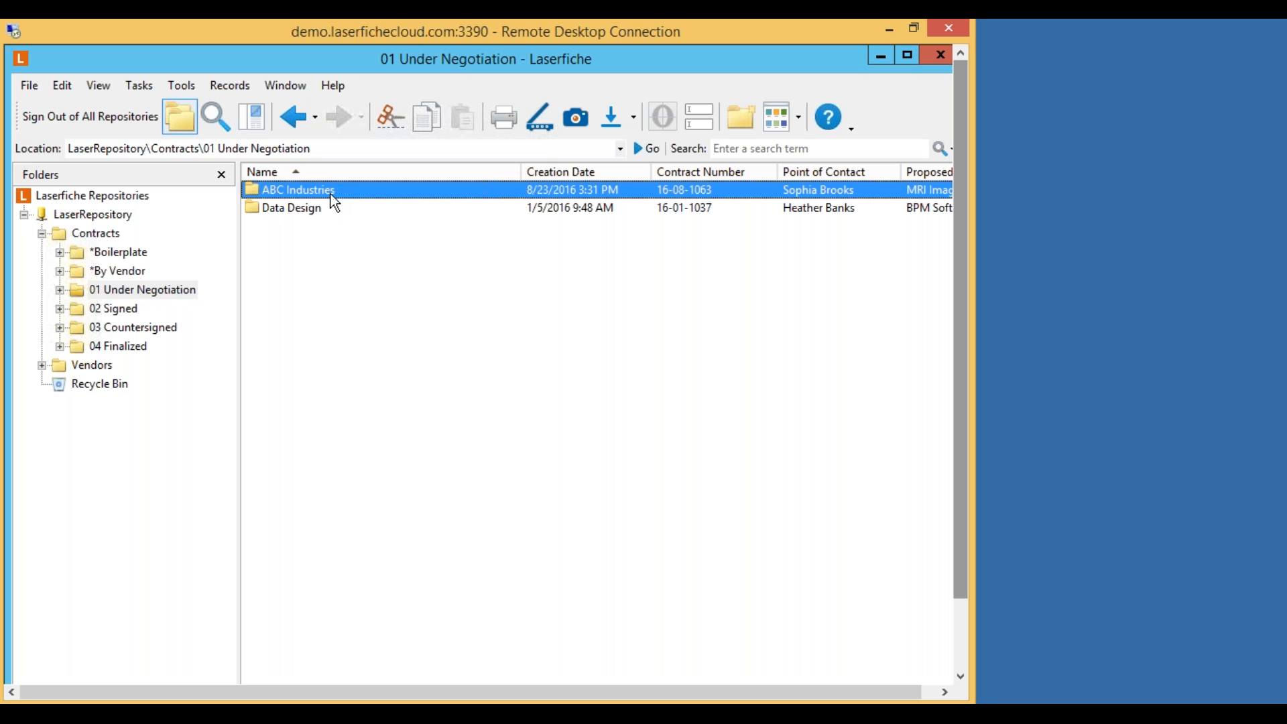
double_click(315, 193)
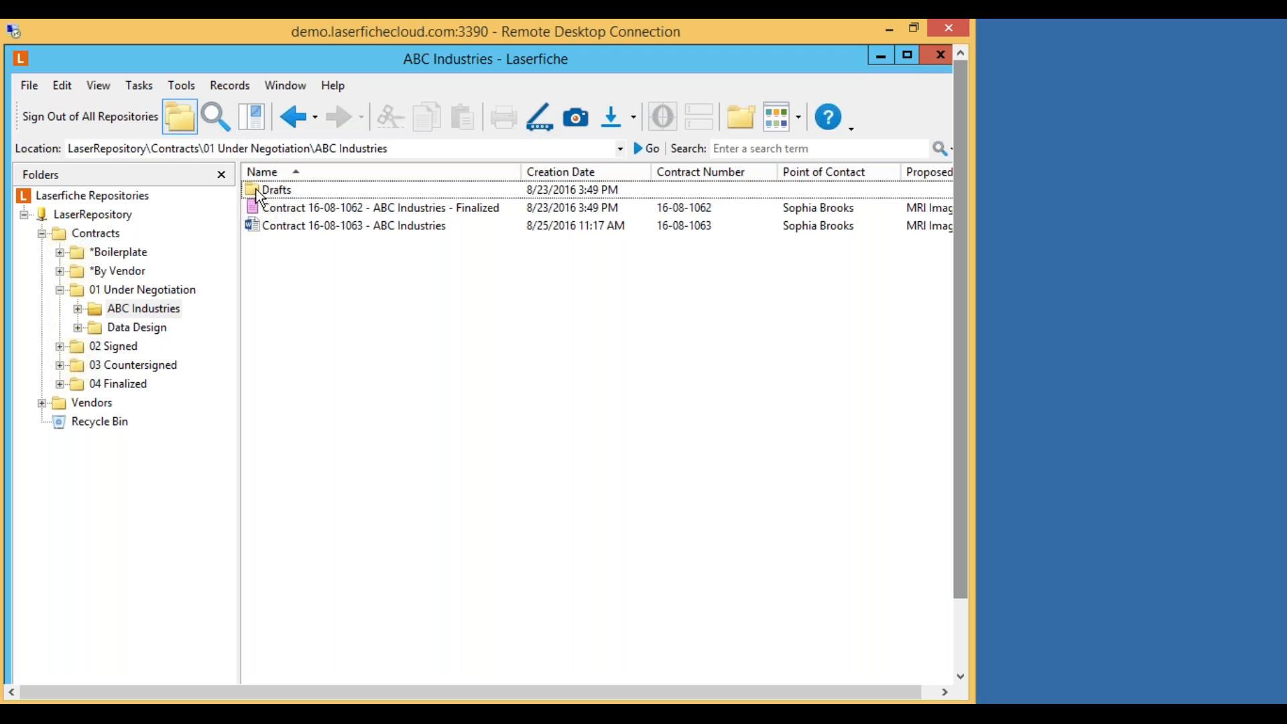
left_click(153, 311)
left_click(335, 227)
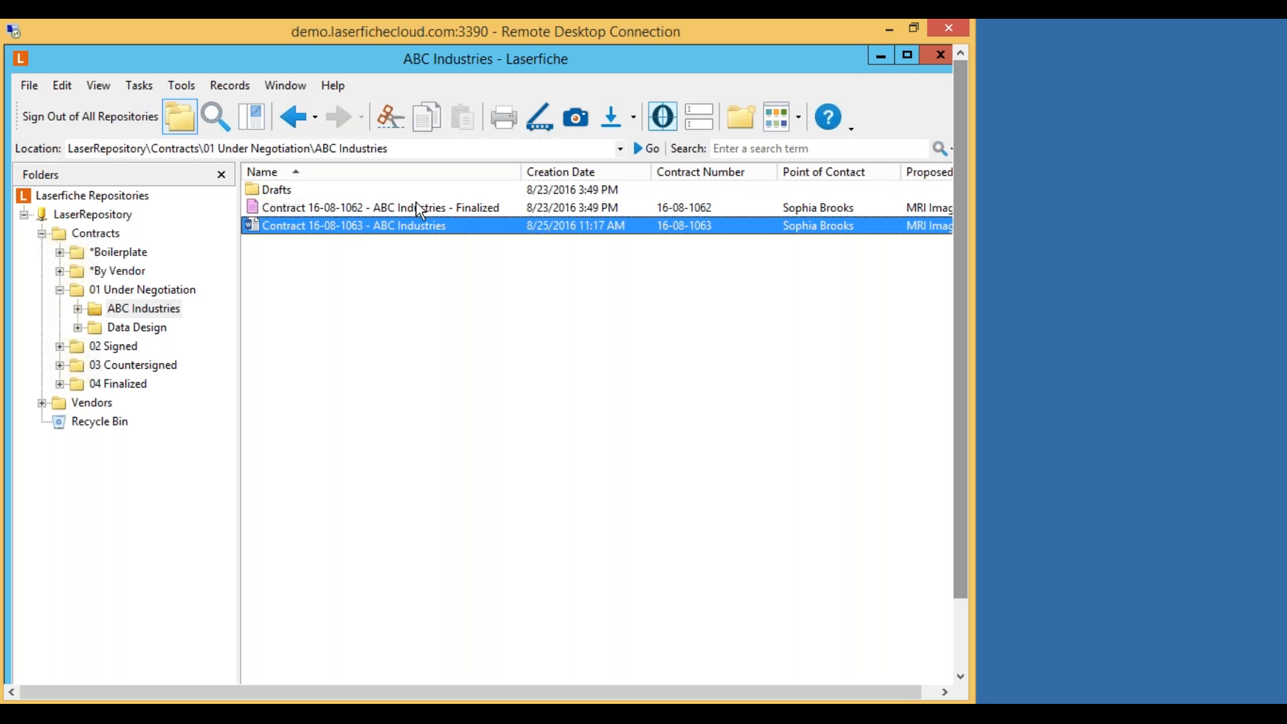
left_click(391, 209)
Delete the Finalized contract 16-08-1062 and the Drafts folder to the recycle bin.
right_click(390, 207)
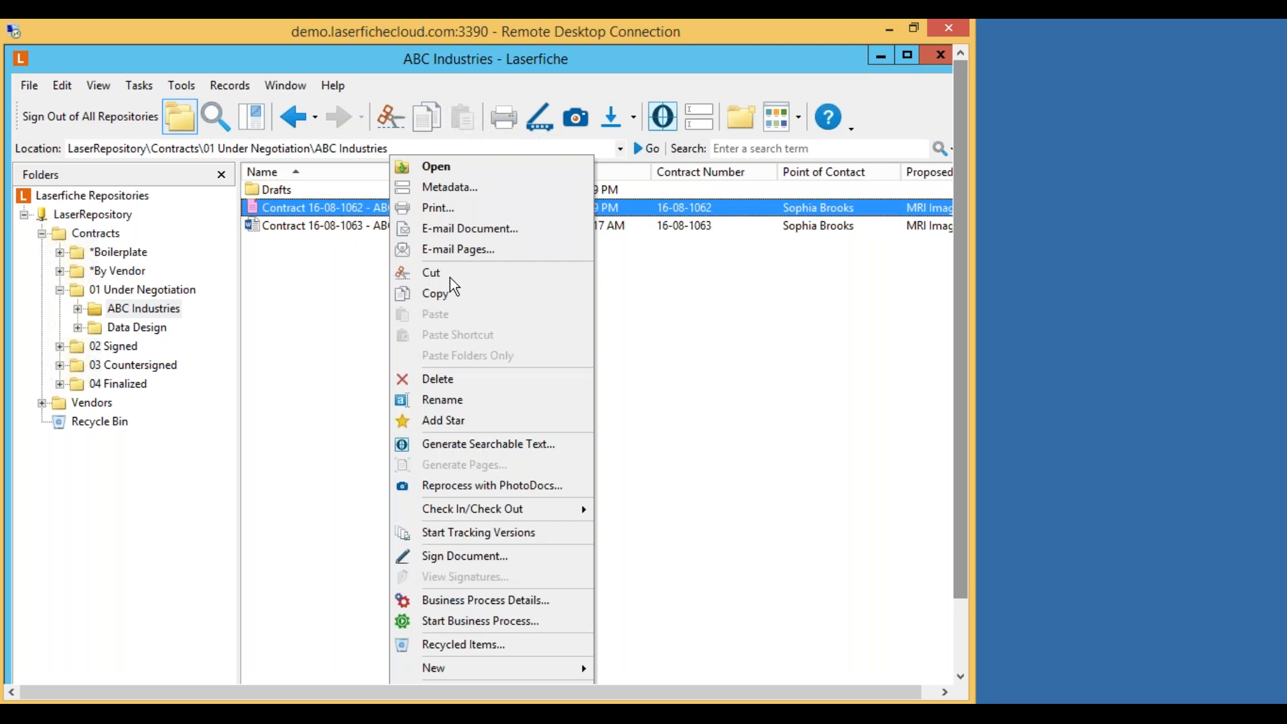
left_click(457, 378)
left_click(587, 431)
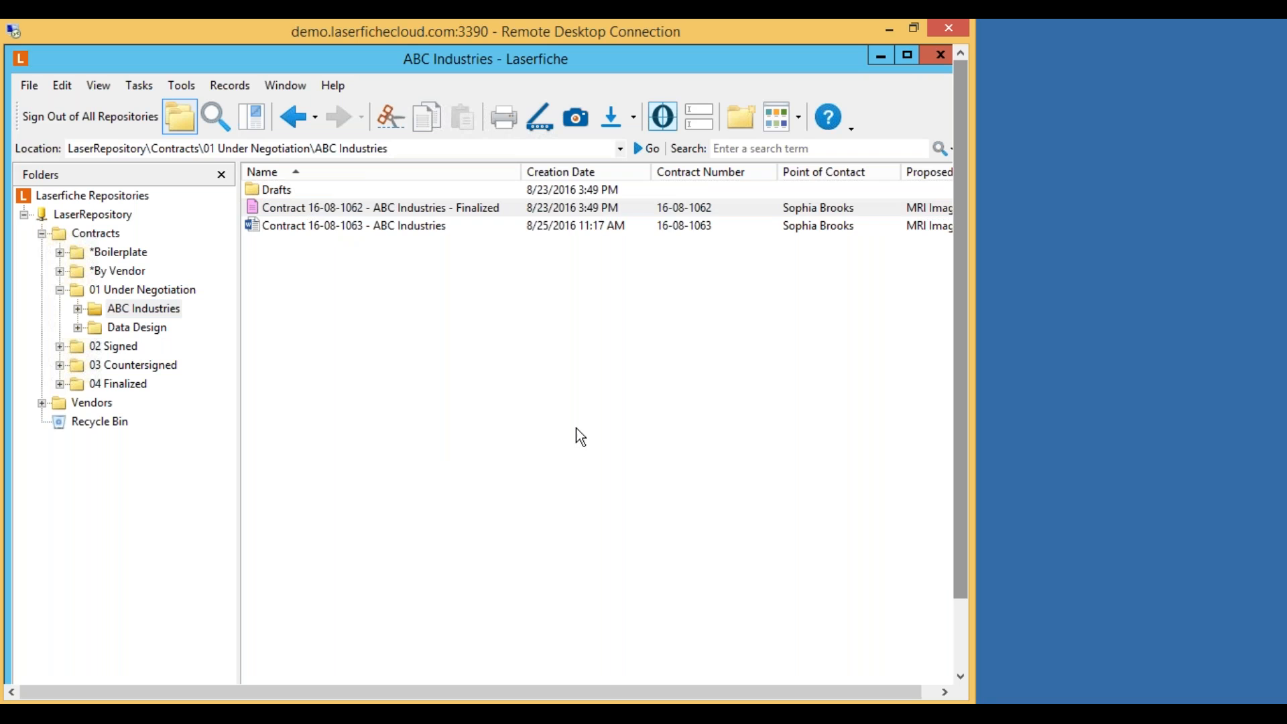
left_click(373, 208)
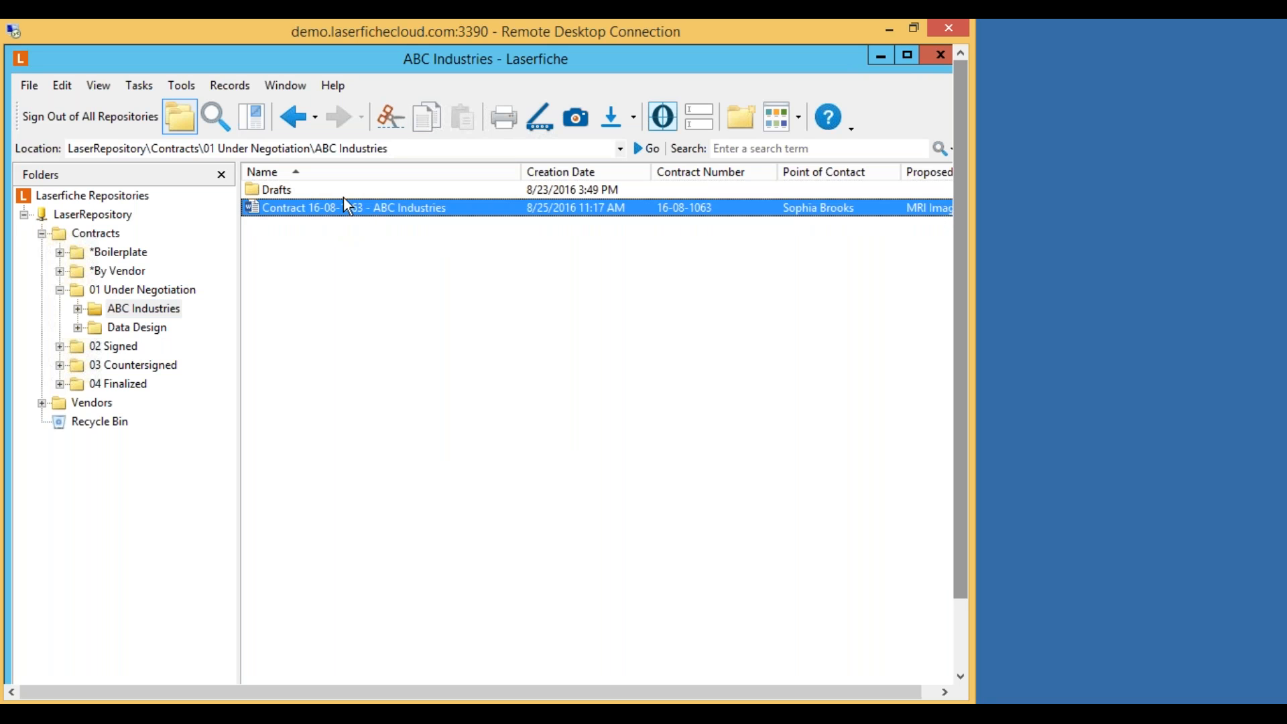
right_click(275, 189)
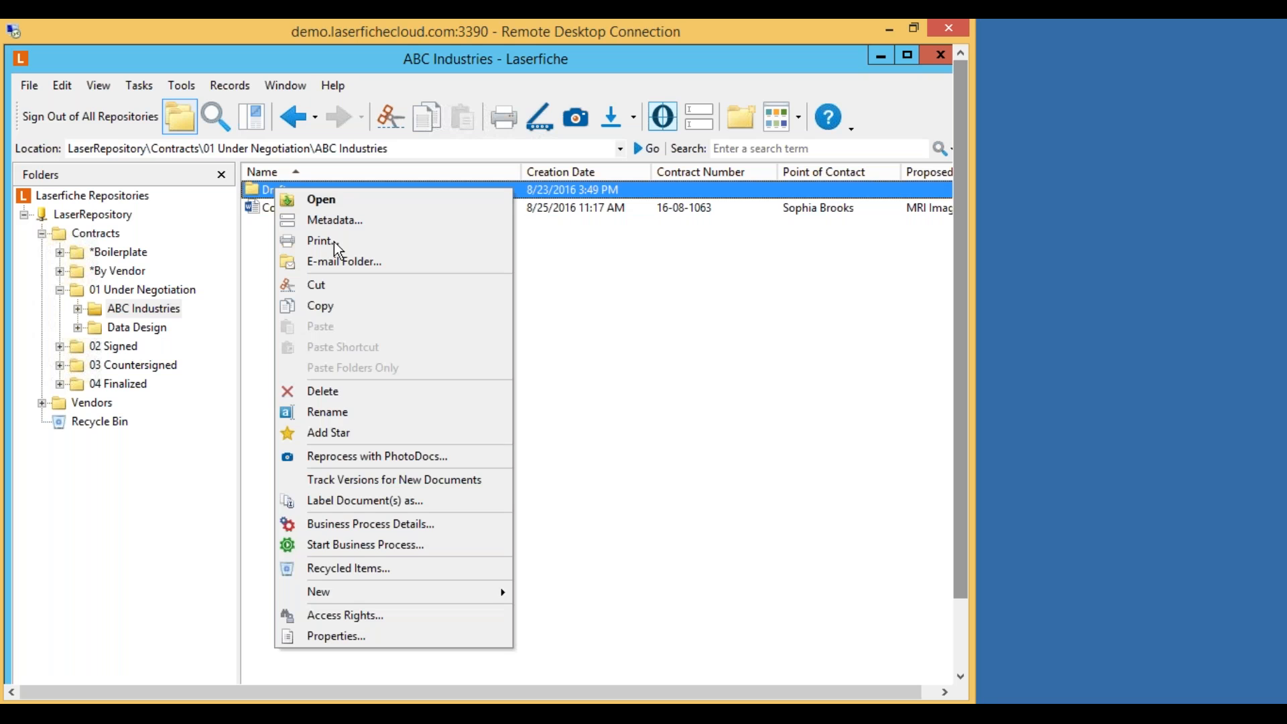
left_click(377, 391)
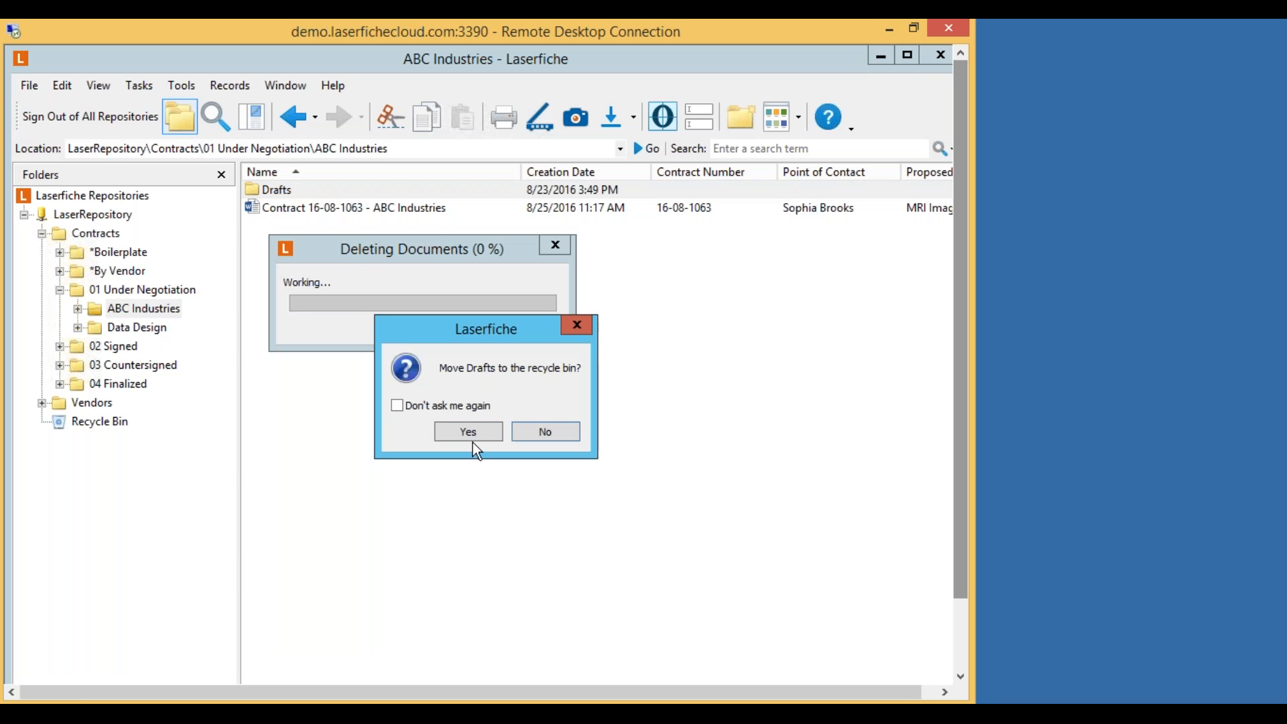
left_click(479, 433)
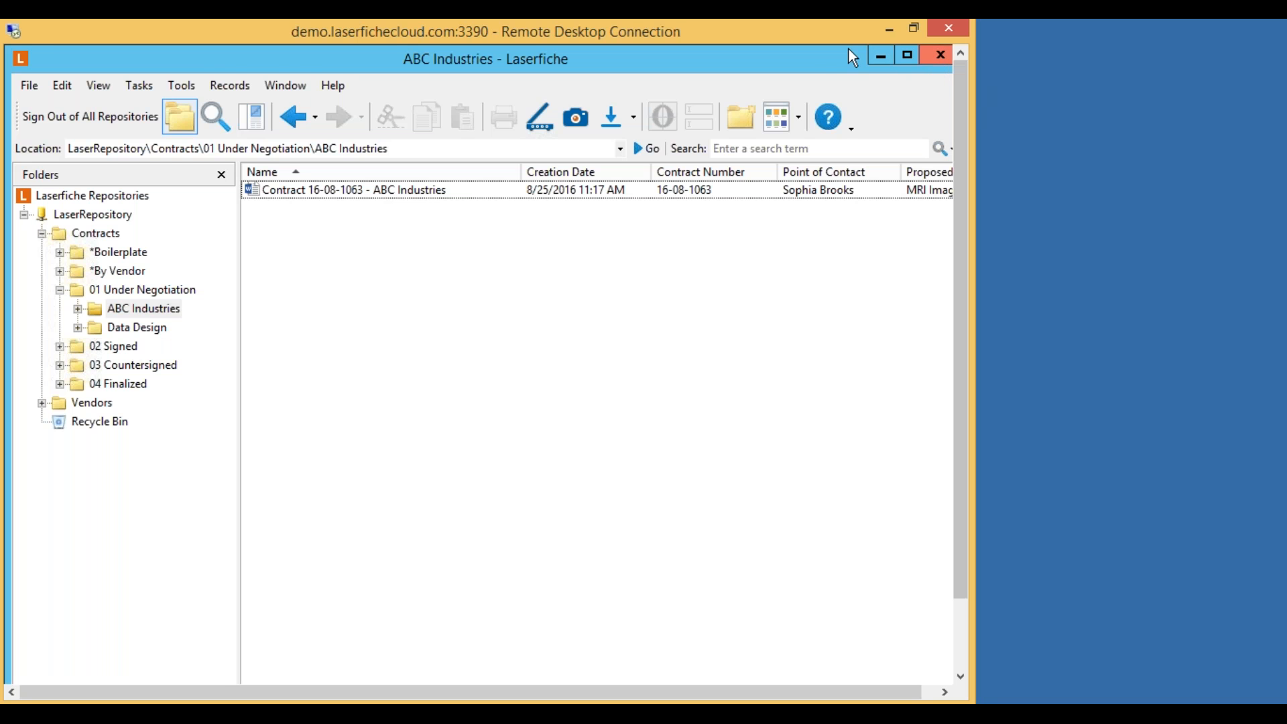
Close the repository client and open the 'Contract Generated - ABC Industries' email in Outlook.
left_click_drag(819, 67, 803, 118)
left_click(923, 104)
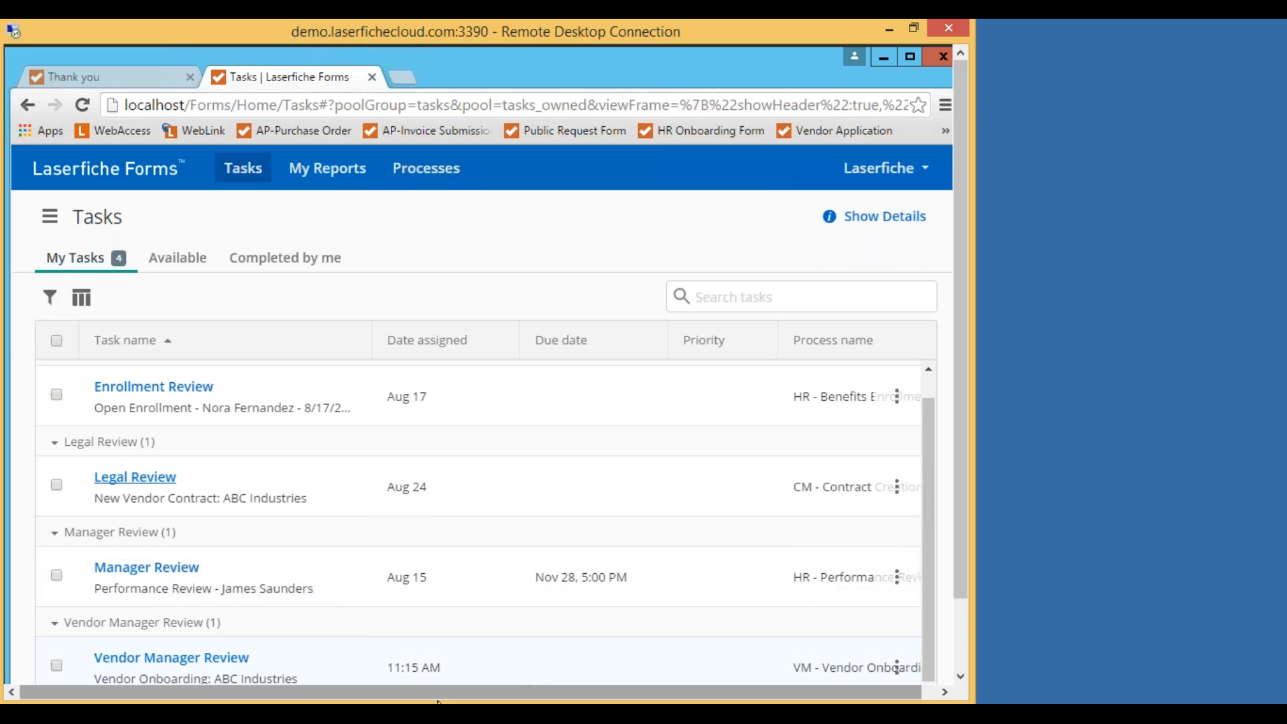
left_click_drag(961, 432, 958, 569)
left_click(199, 669)
left_click(308, 212)
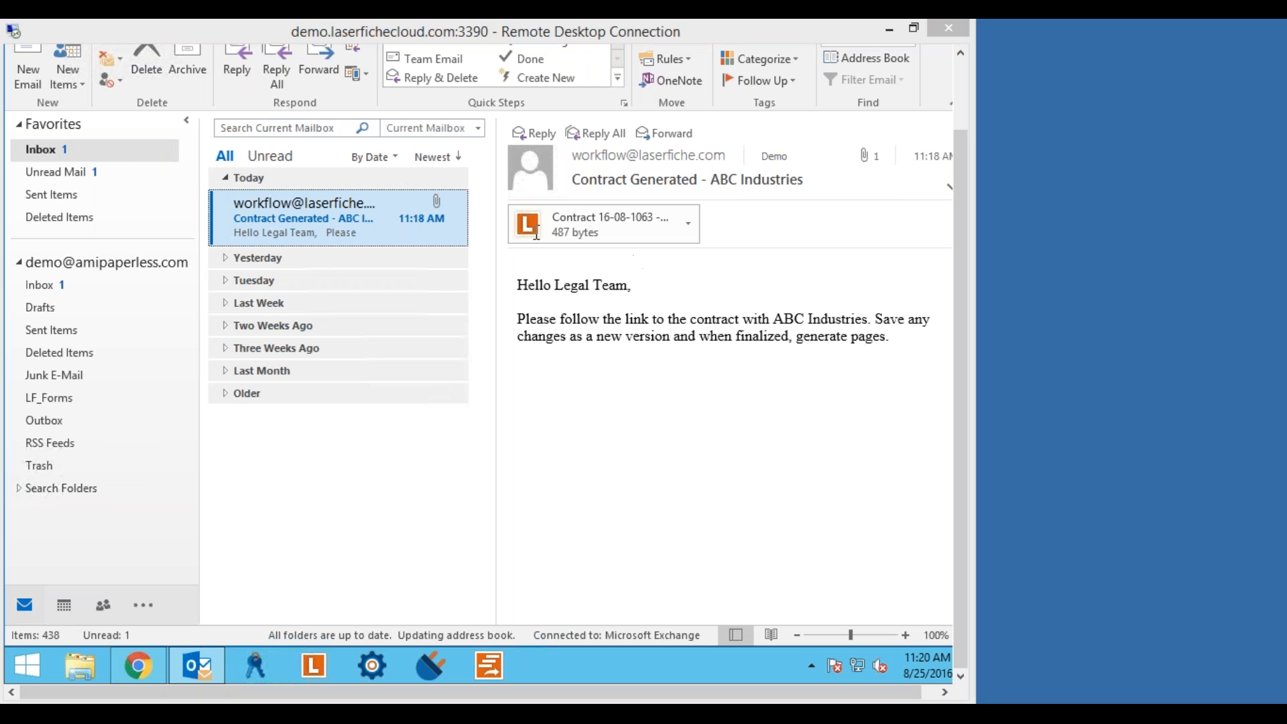
Open the Contract 16-08-1063 attachment, signing in to LaserRepository so it loads in Word.
left_click(596, 219)
left_click(596, 222)
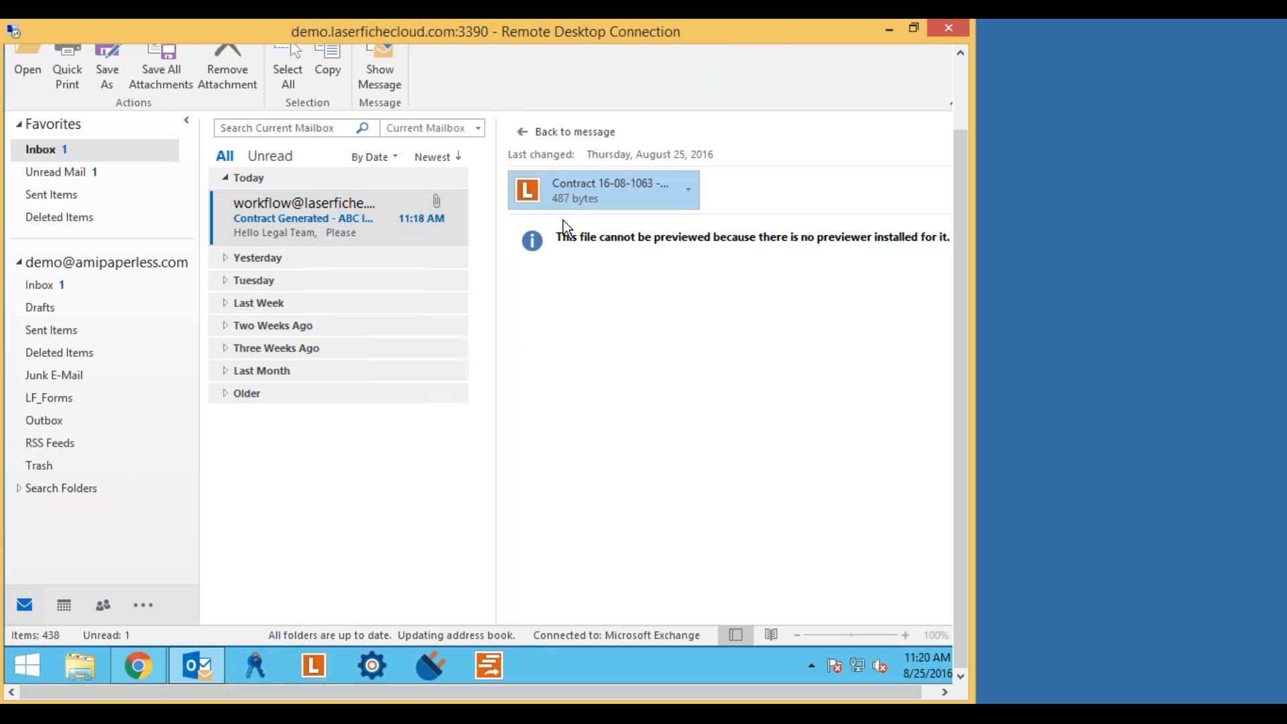
double_click(597, 198)
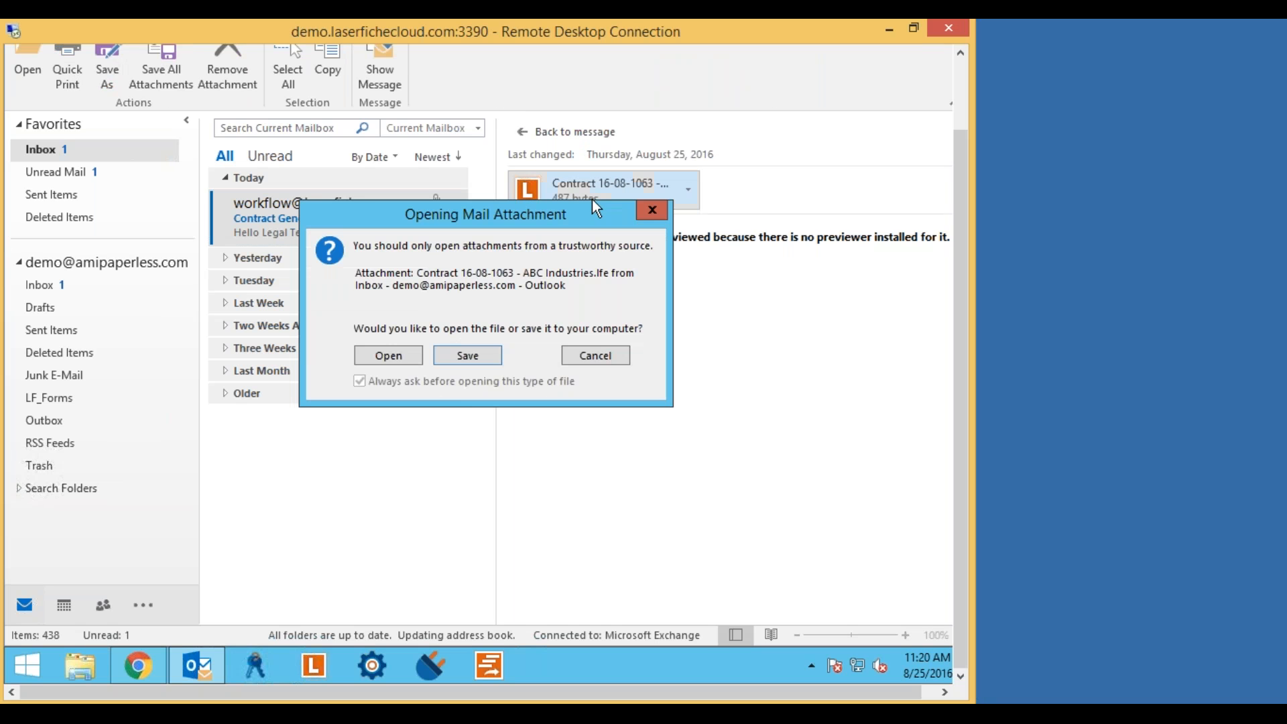
left_click(406, 357)
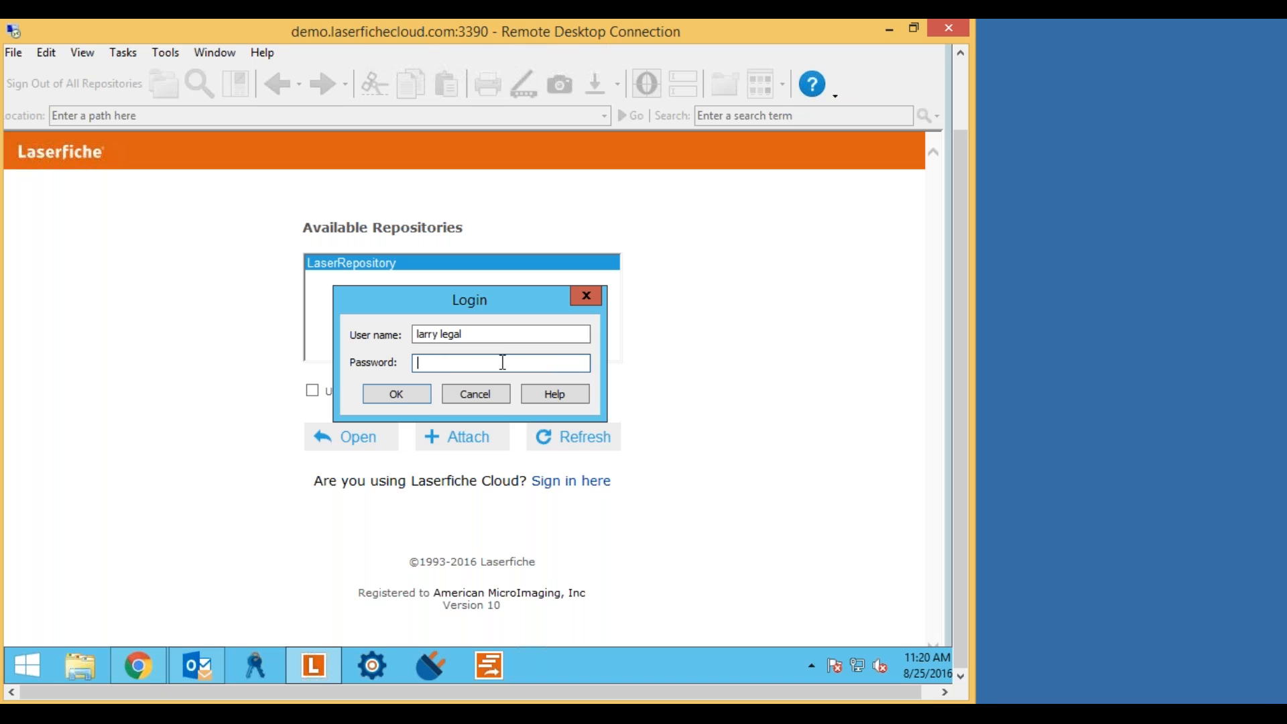
type("•")
left_click(396, 395)
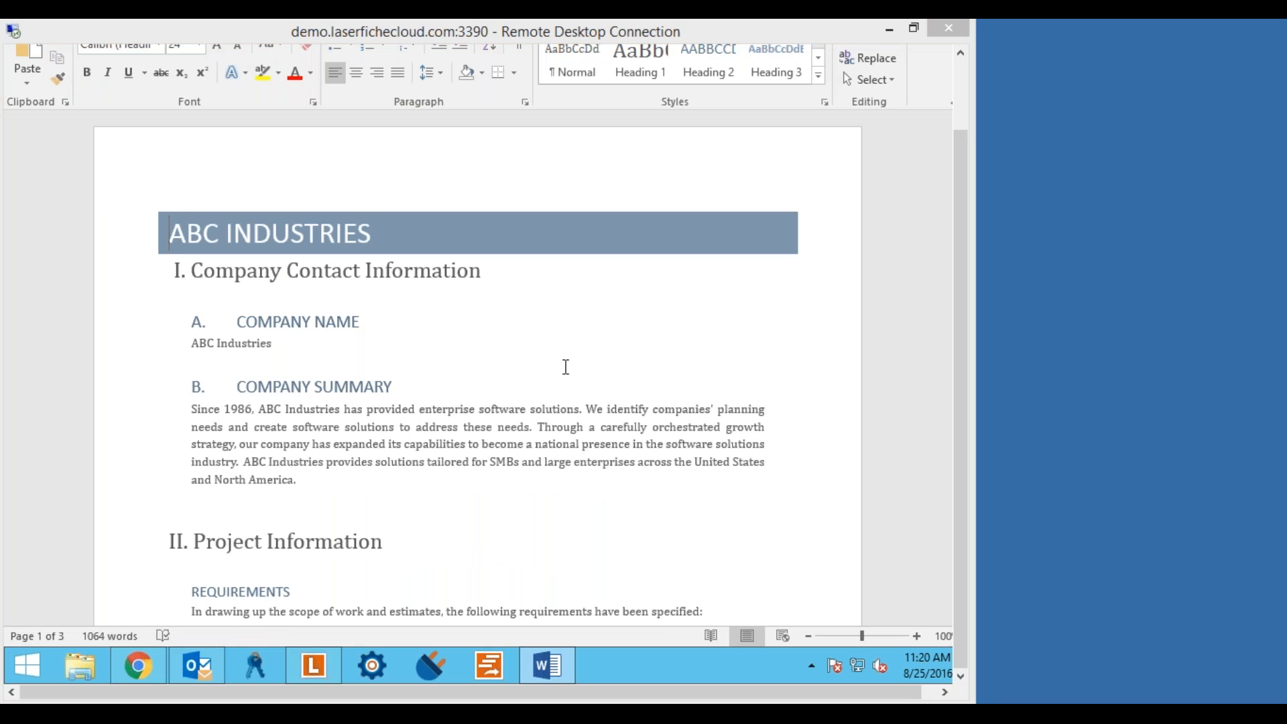
left_click(522, 329)
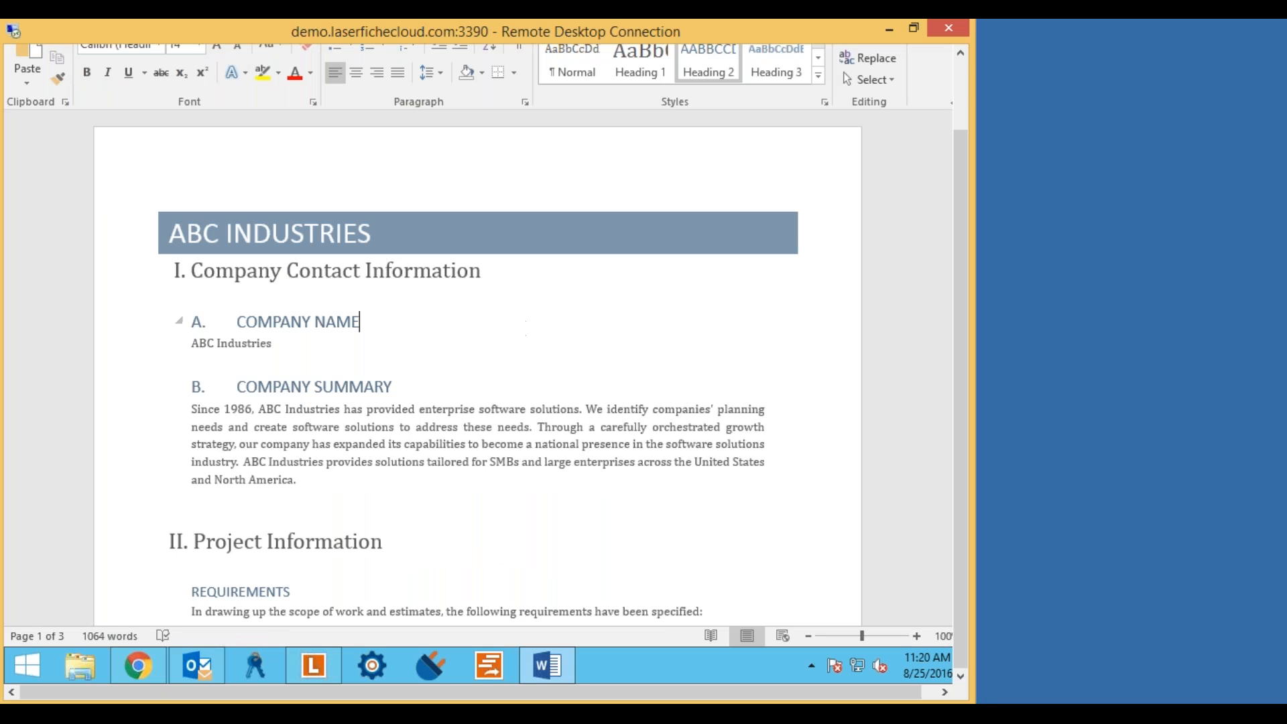
scroll(524, 327, "down", 1)
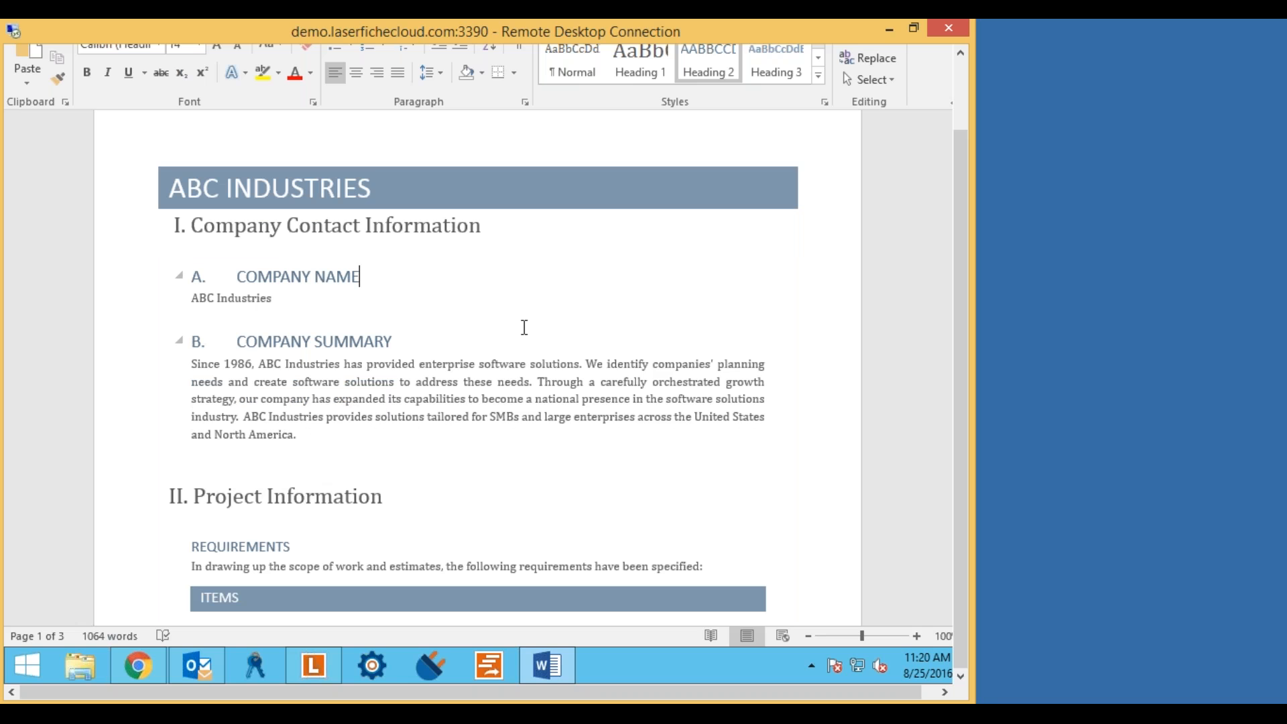
scroll(559, 325, "down", 3)
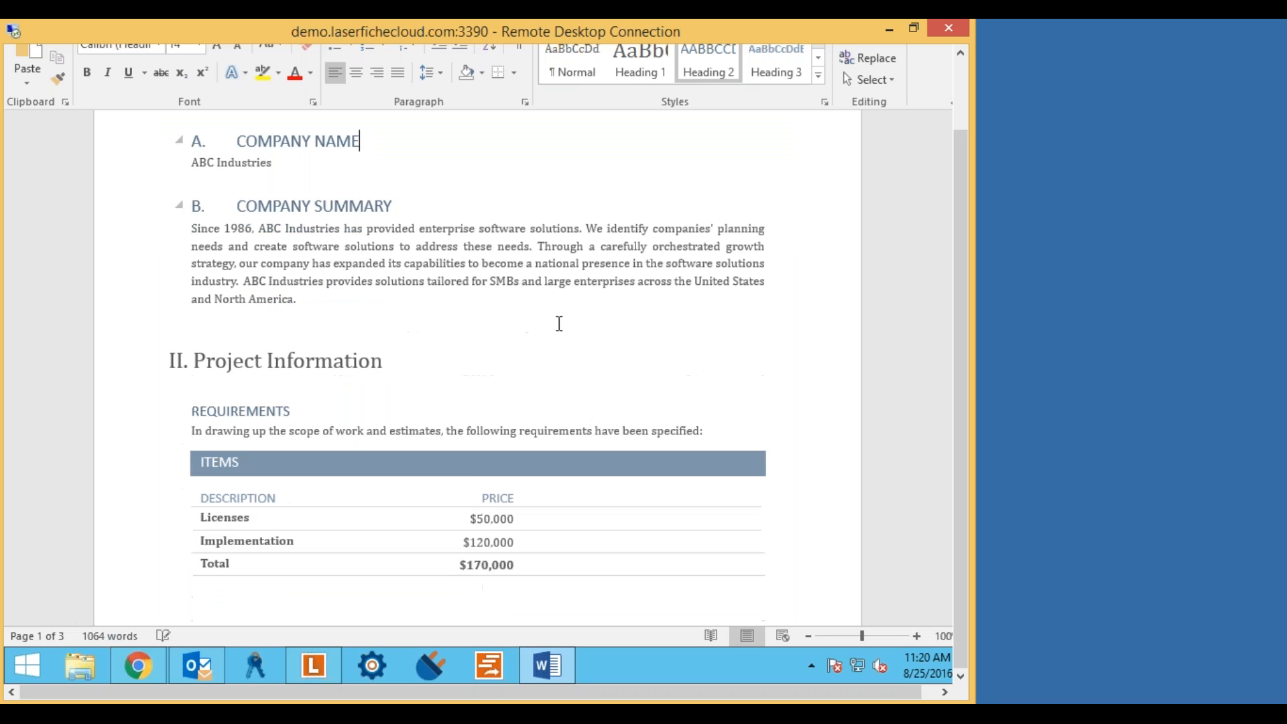
scroll(559, 323, "down", 13)
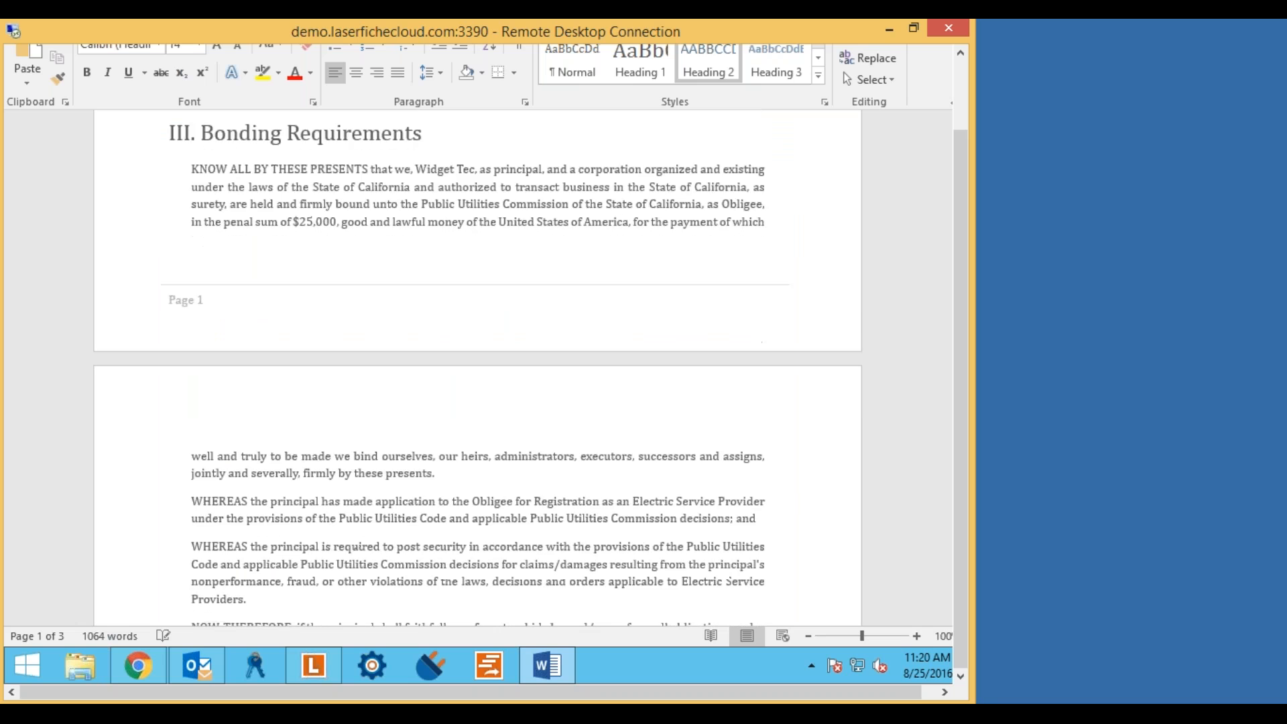
scroll(561, 324, "down", 8)
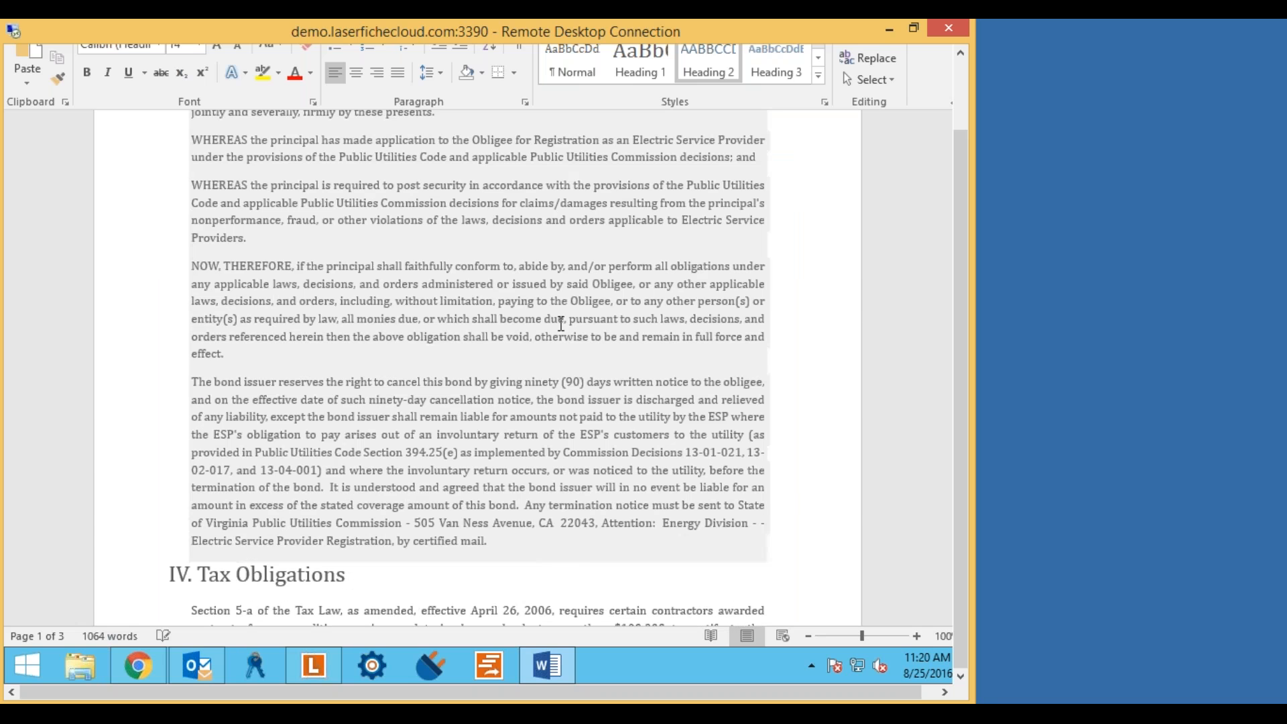
scroll(561, 324, "down", 15)
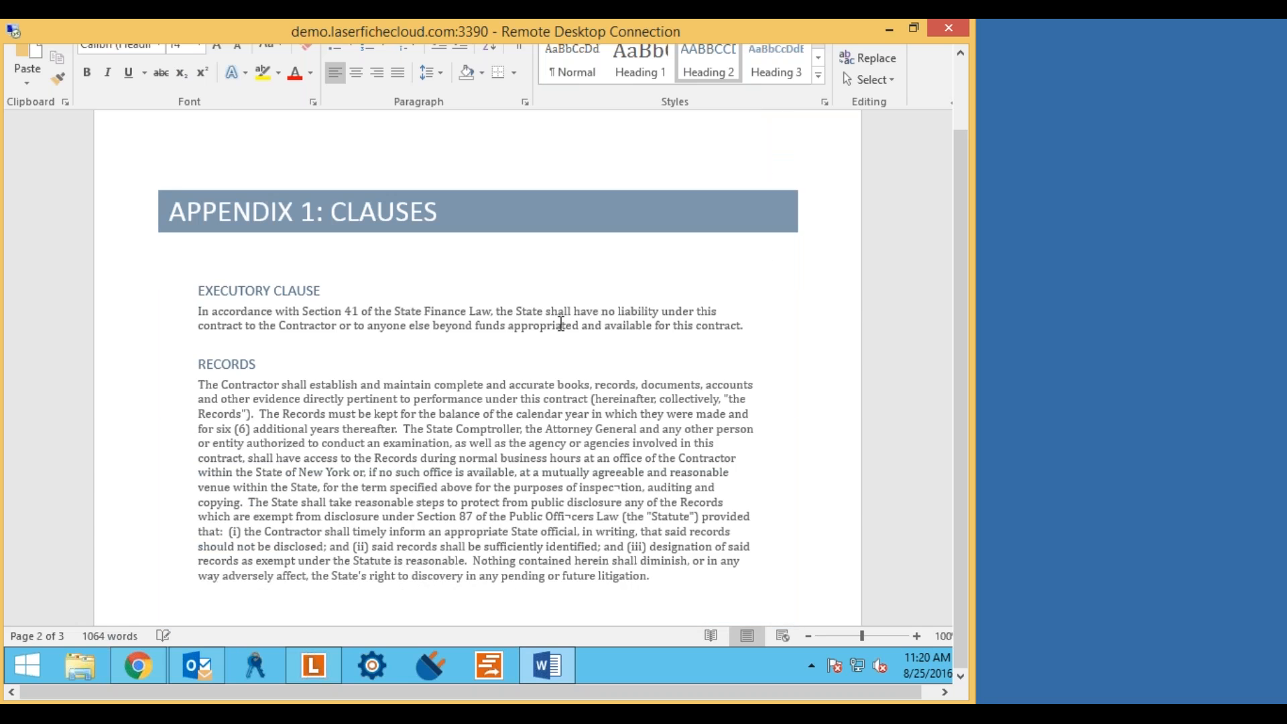
scroll(561, 323, "down", 1)
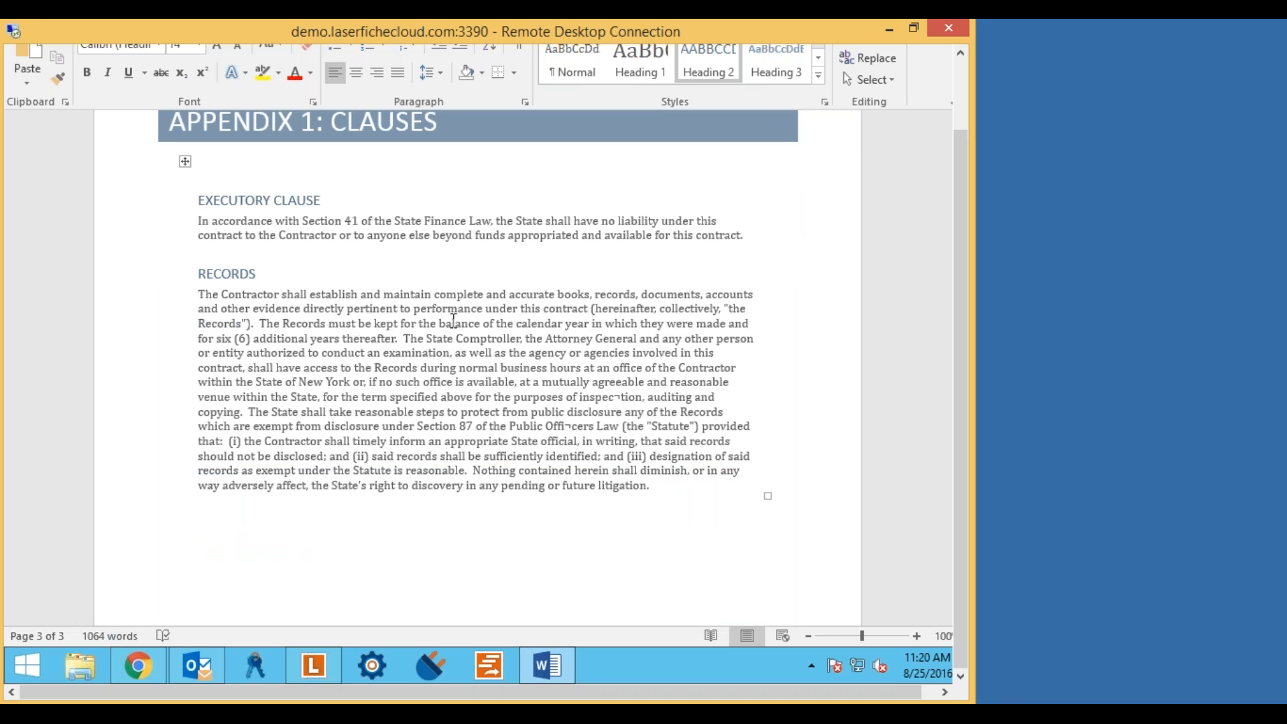
left_click(511, 385)
scroll(512, 385, "up", 10)
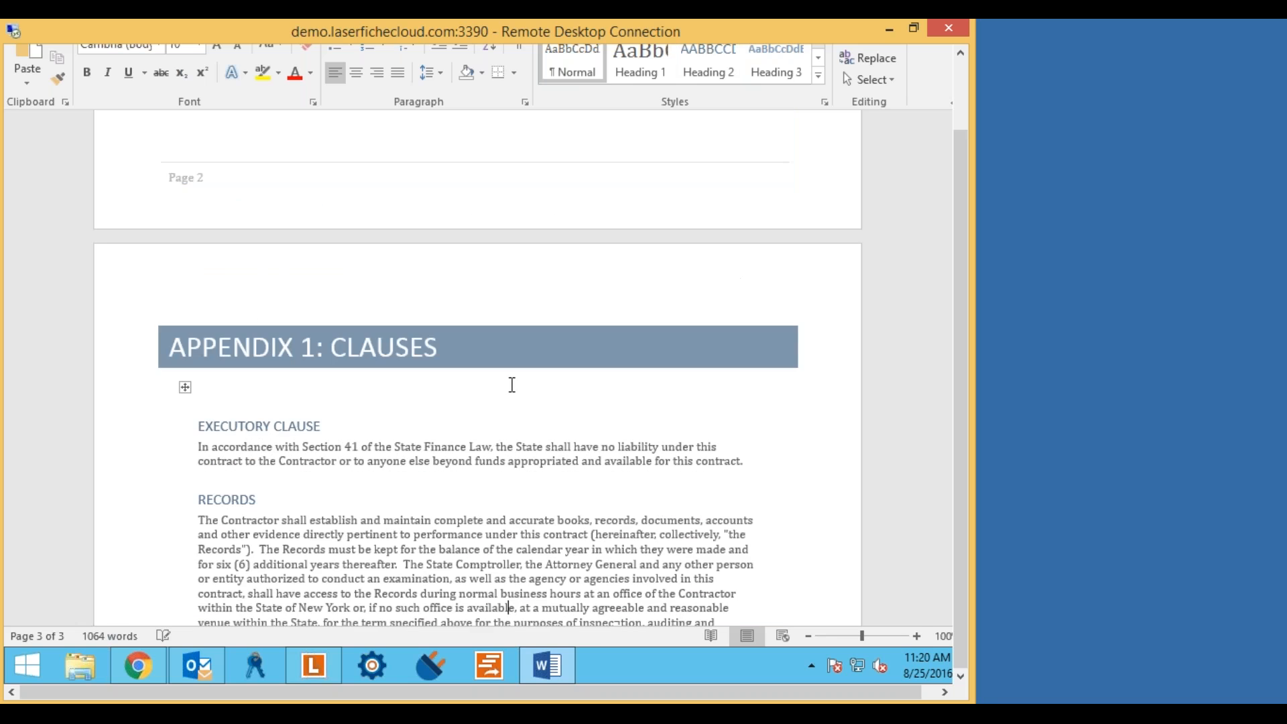
scroll(516, 384, "up", 4)
scroll(518, 383, "up", 20)
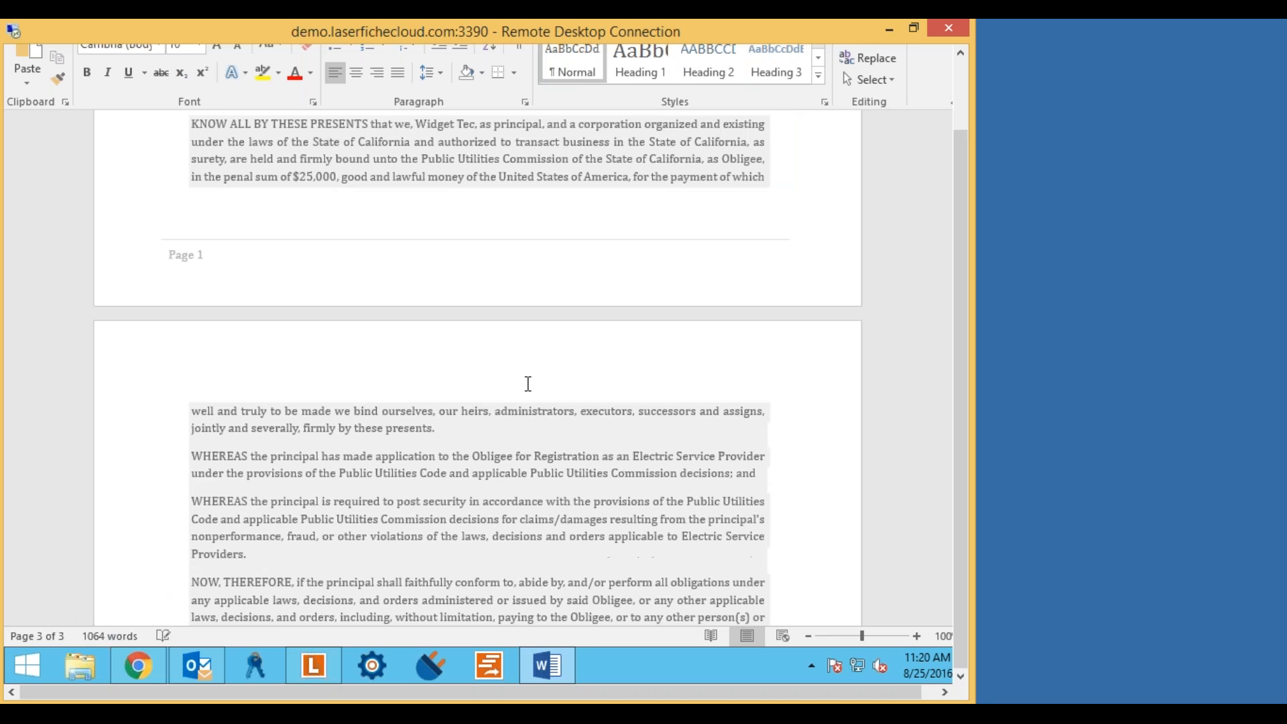
Change the Licenses price to $70,000, Implementation to $130,000 and the Total to $200,000.
left_click(487, 380)
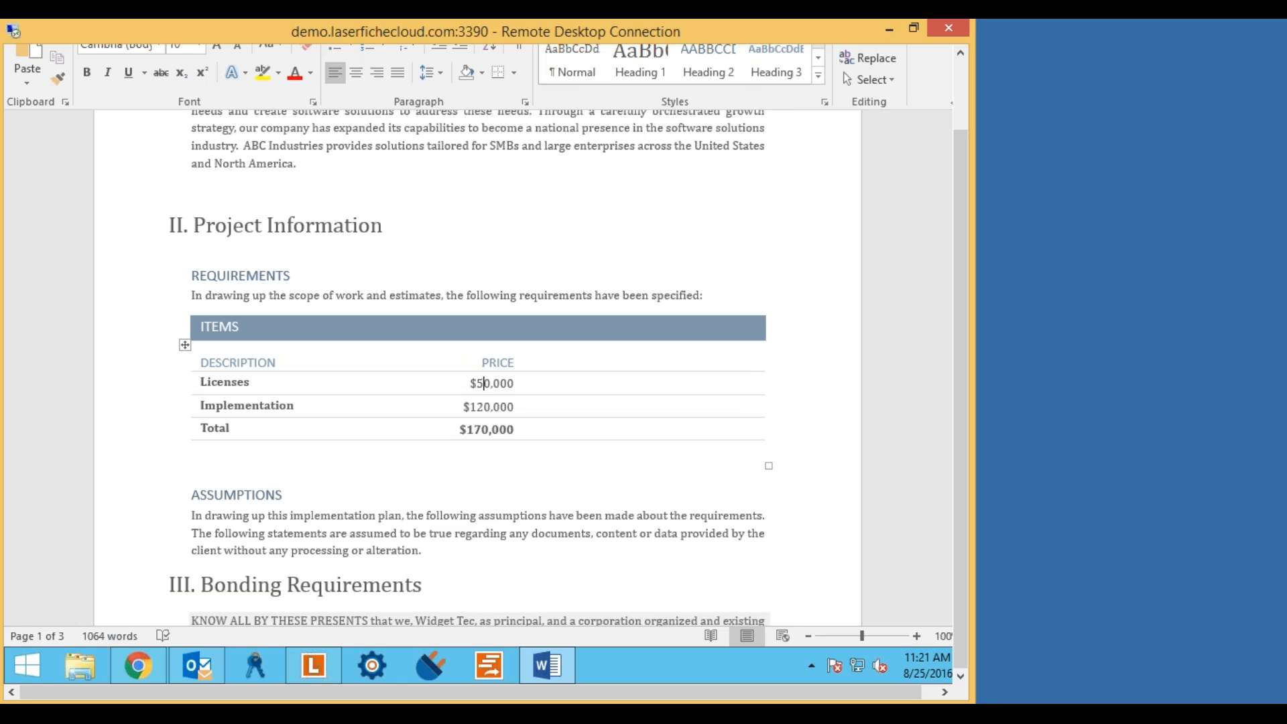
key("BackSpace")
type("7")
left_click(489, 408)
key("BackSpace")
type("3")
left_click(479, 433)
key("BackSpace")
key("BackSpace")
type("20")
left_click(799, 360)
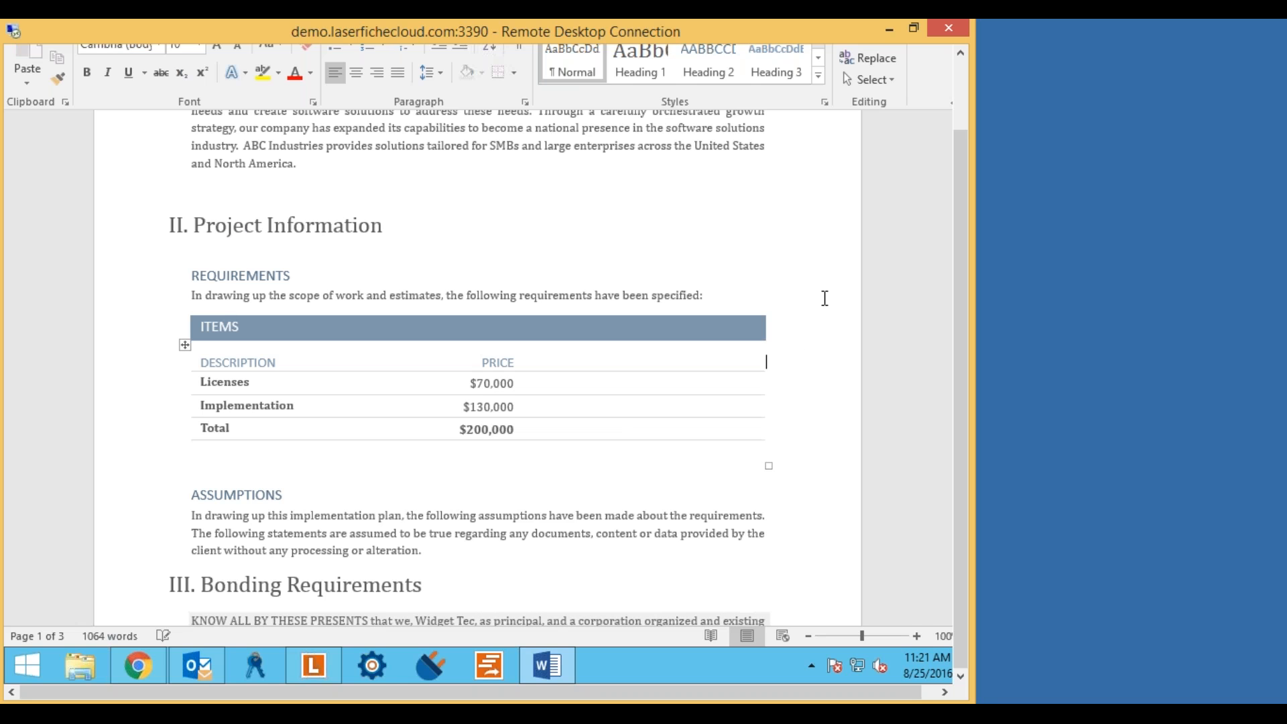
Scroll through the edited contract and return to the top of the document.
scroll(825, 297, "up", 4)
scroll(824, 297, "down", 8)
scroll(824, 298, "down", 15)
scroll(825, 298, "down", 9)
scroll(826, 297, "up", 12)
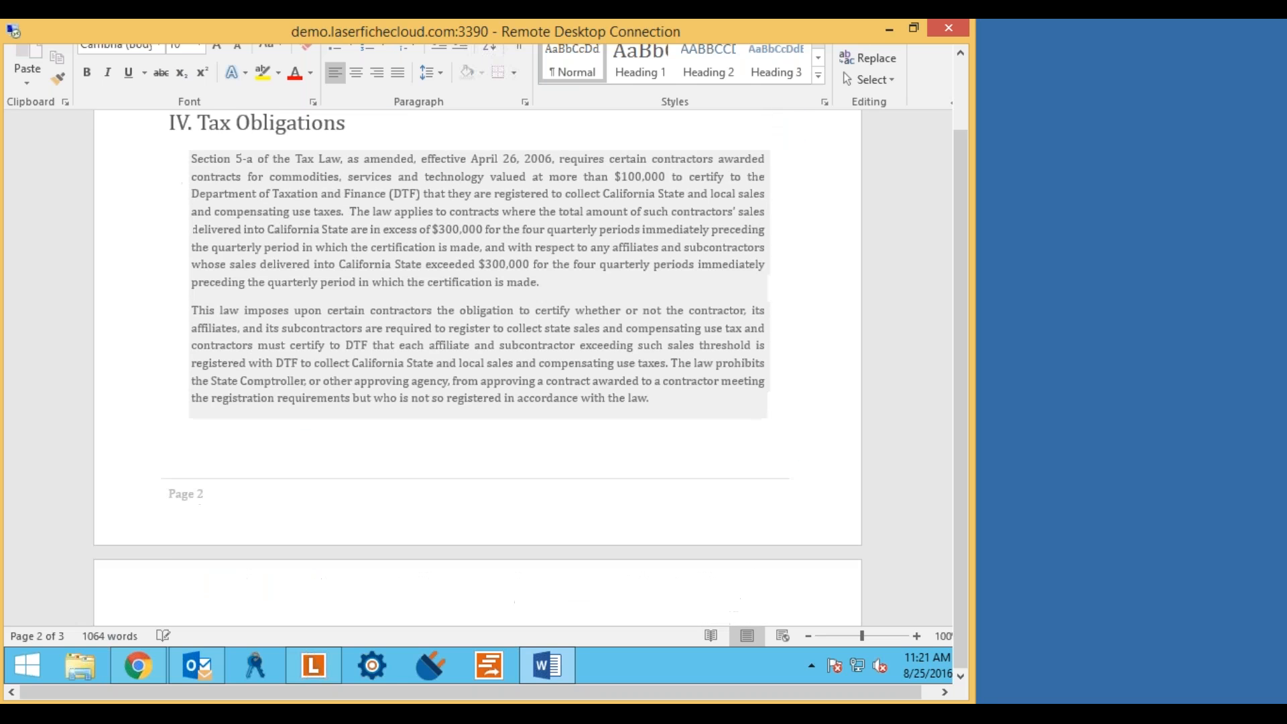
scroll(826, 298, "up", 12)
scroll(842, 296, "up", 6)
scroll(961, 350, "up", 3)
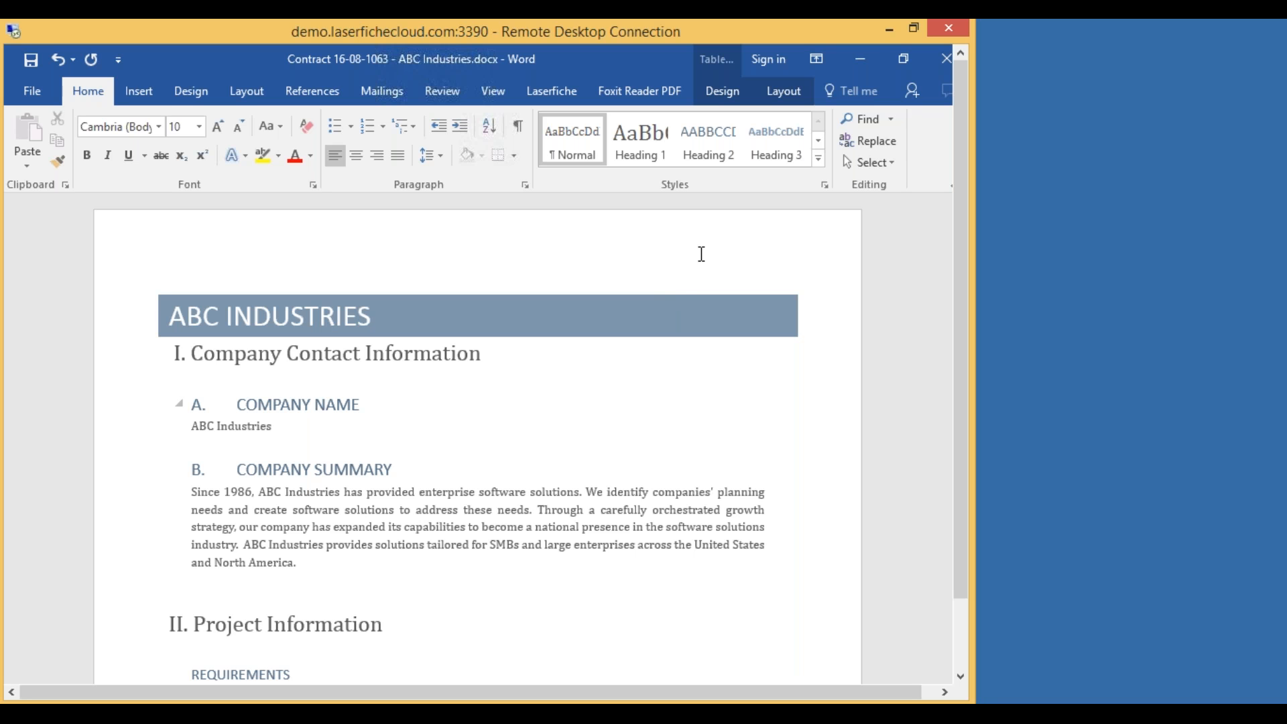
Save the contract to Laserfiche as a new version with the comment 'Price Change'.
left_click(550, 89)
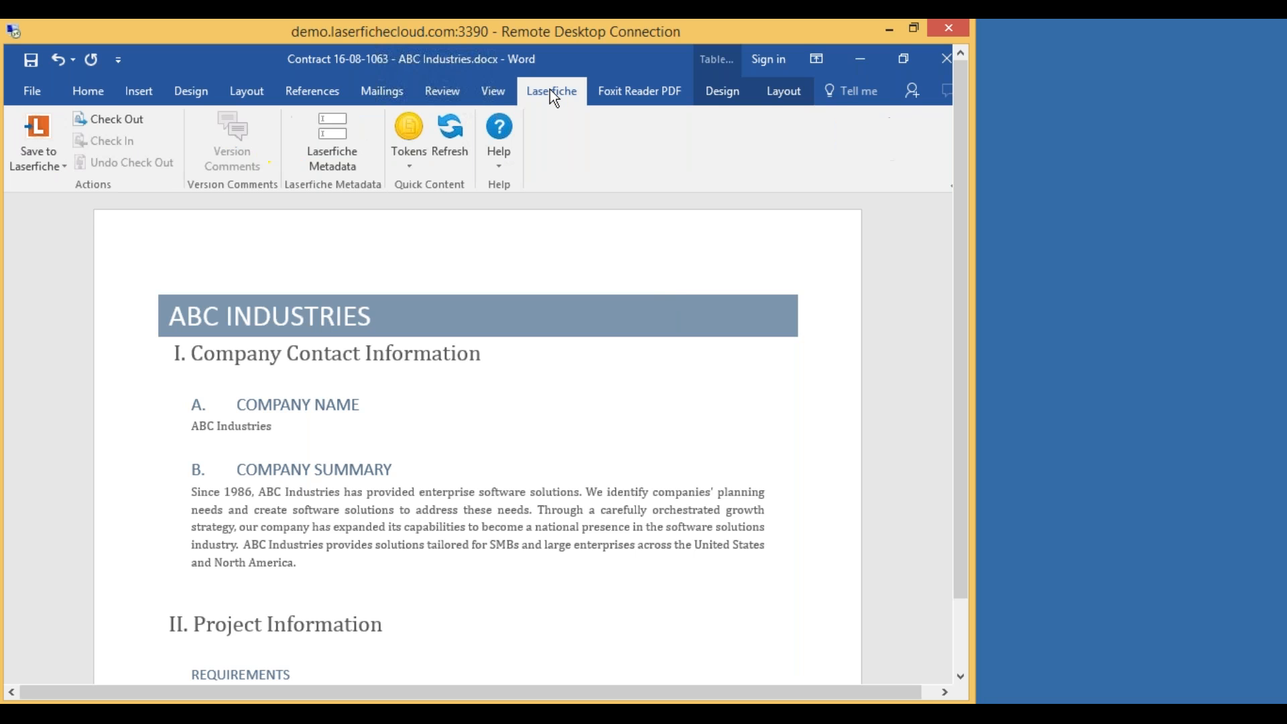
left_click(31, 148)
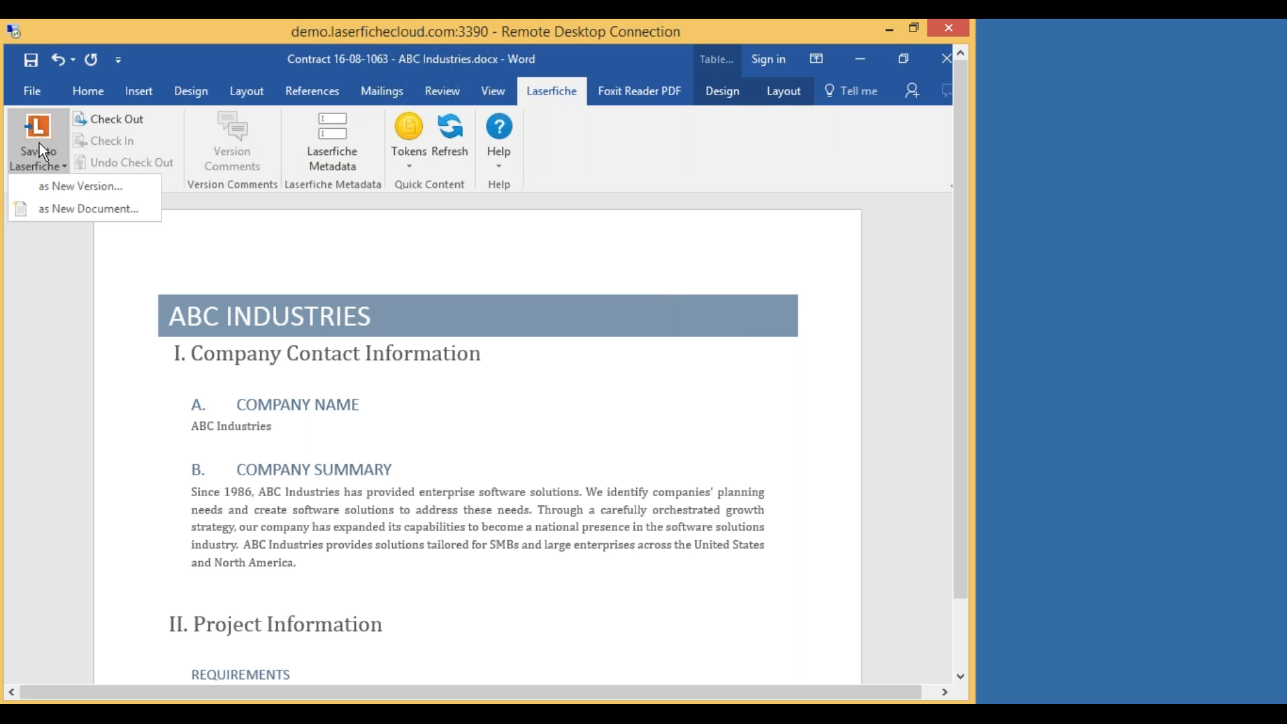
left_click(62, 186)
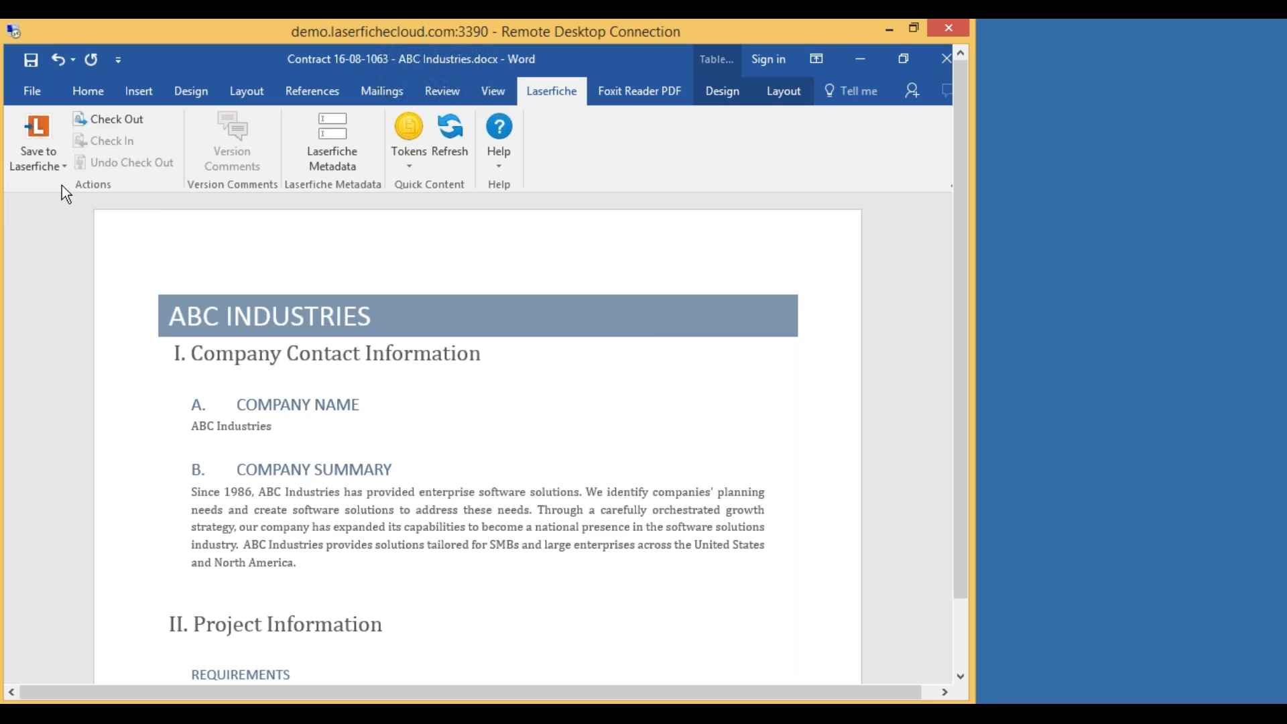
type("Change")
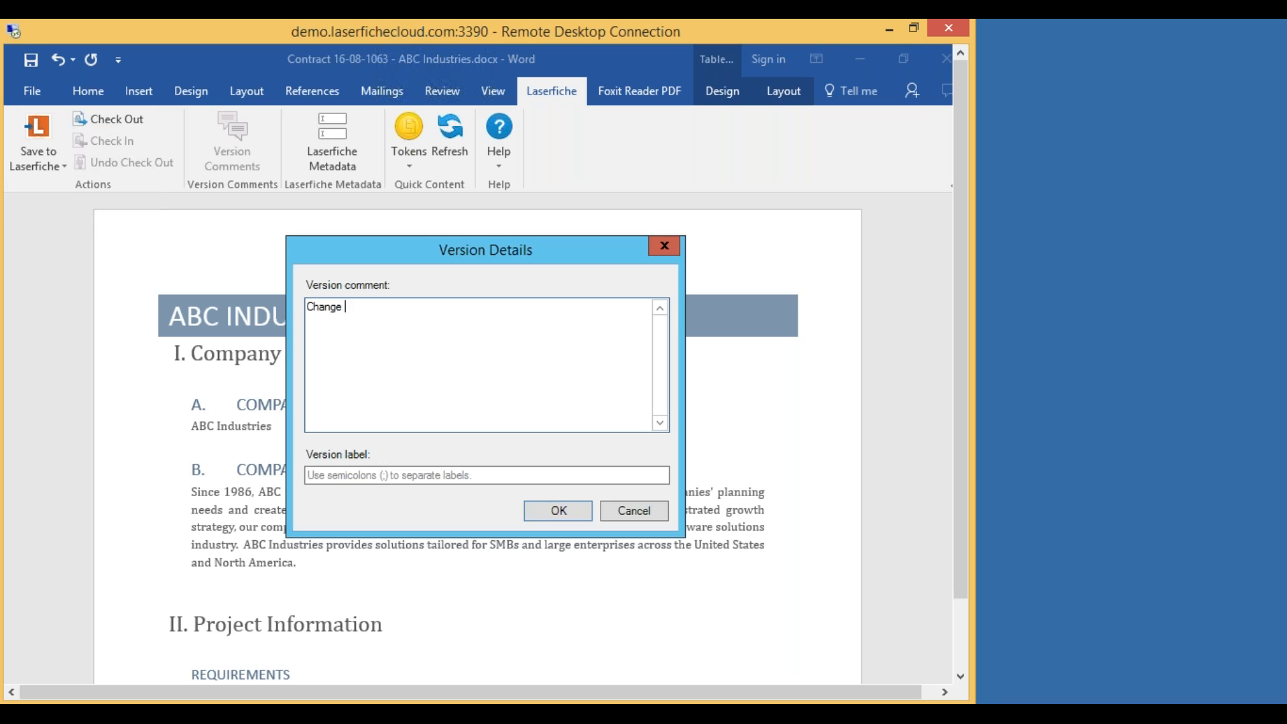
key("BackSpace")
key("BackSpace")
key("BackSpace")
key("BackSpace")
key("BackSpace")
key("BackSpace")
key("BackSpace")
type("Price Change")
Confirm the new version, then review versions 1 and 2 in the contract's Laserfiche Metadata.
left_click(562, 511)
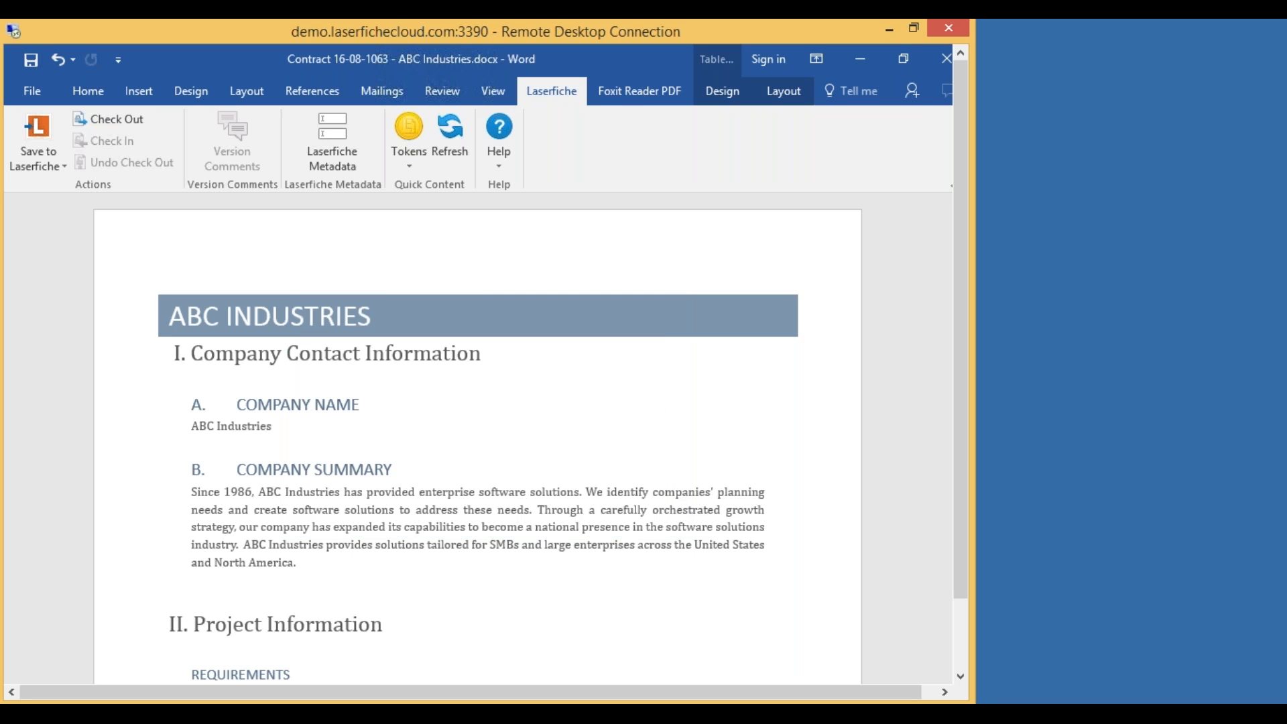
left_click(327, 149)
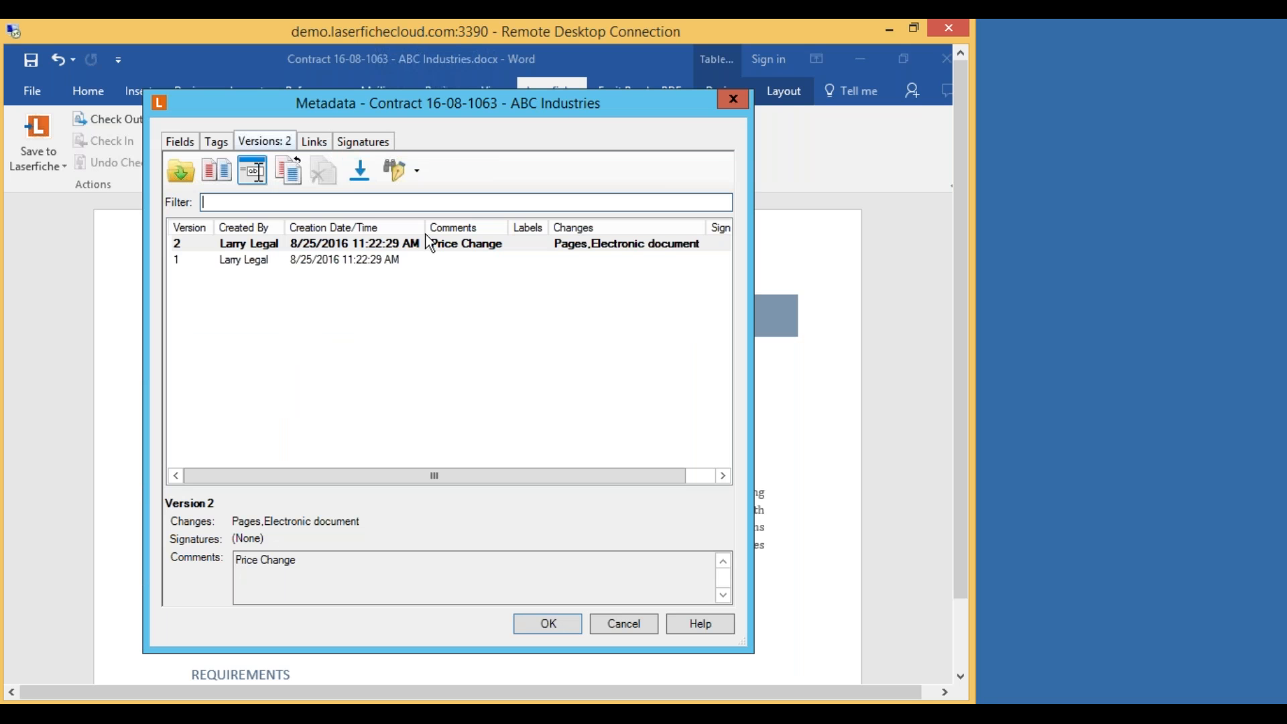
left_click(328, 261)
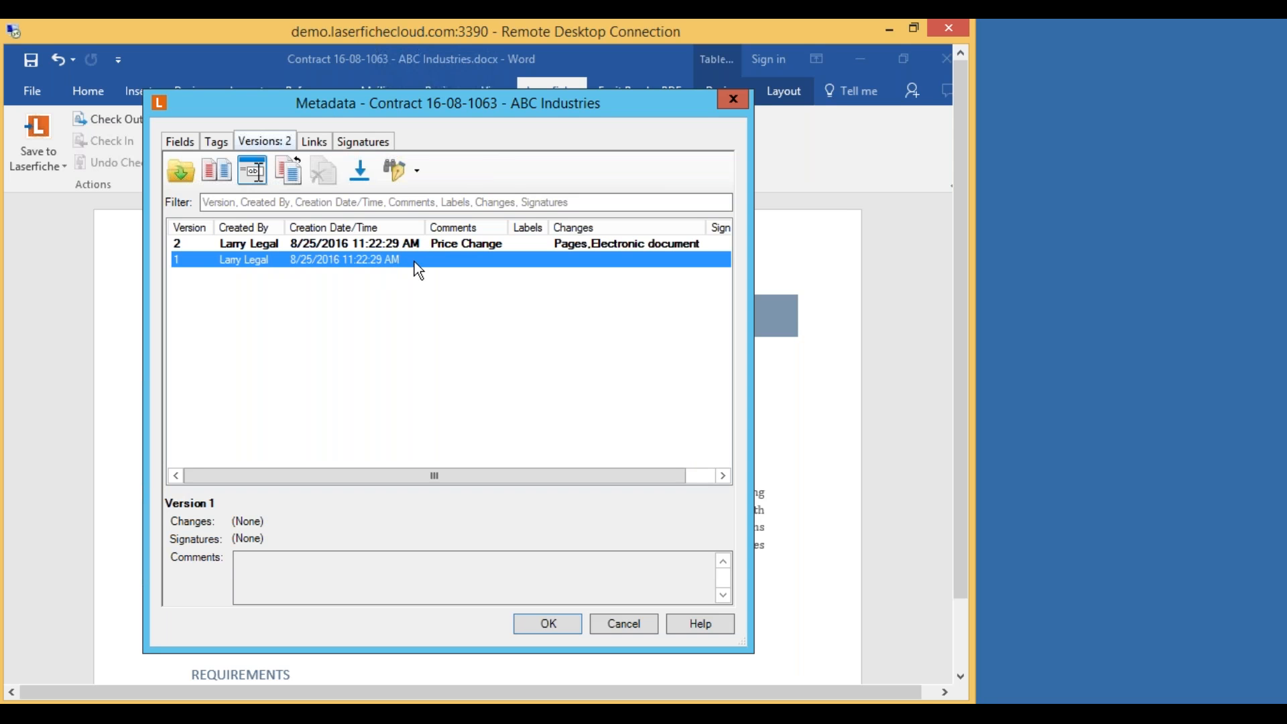
left_click(305, 245)
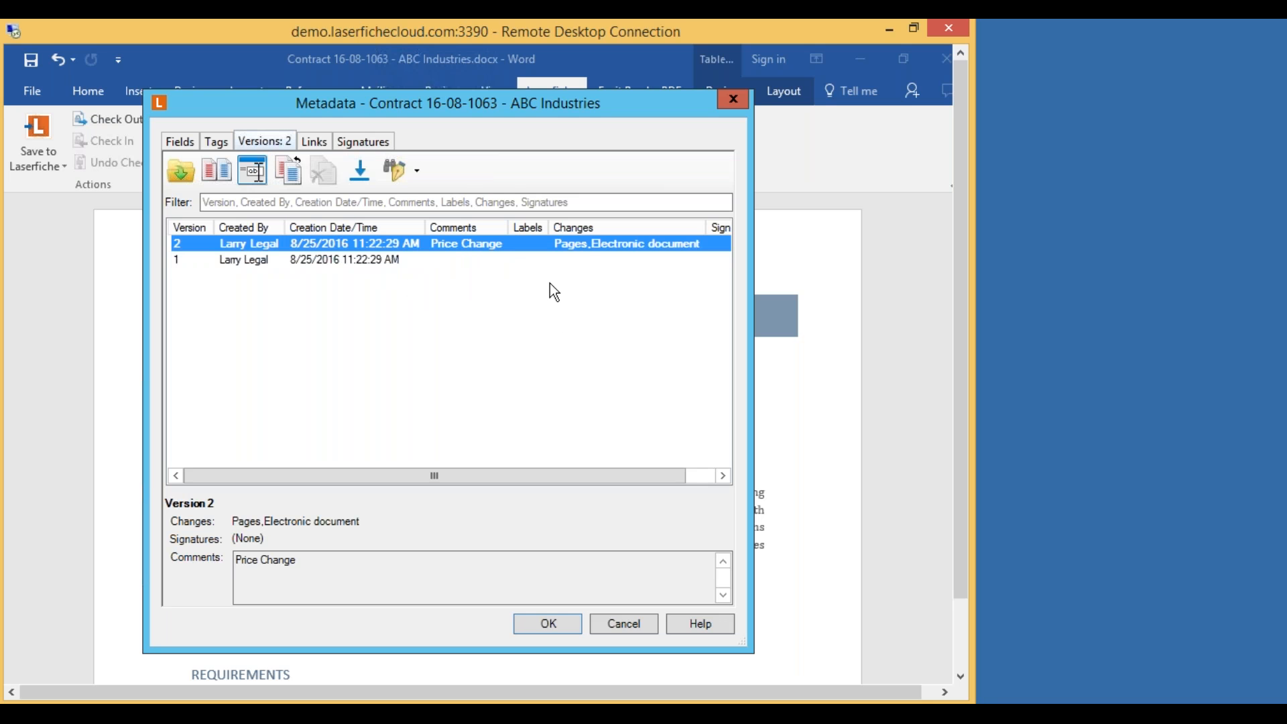
On the Fields tab, try Contract Status 02 Signed, then restore it to 01 Under Negotiation.
left_click(180, 144)
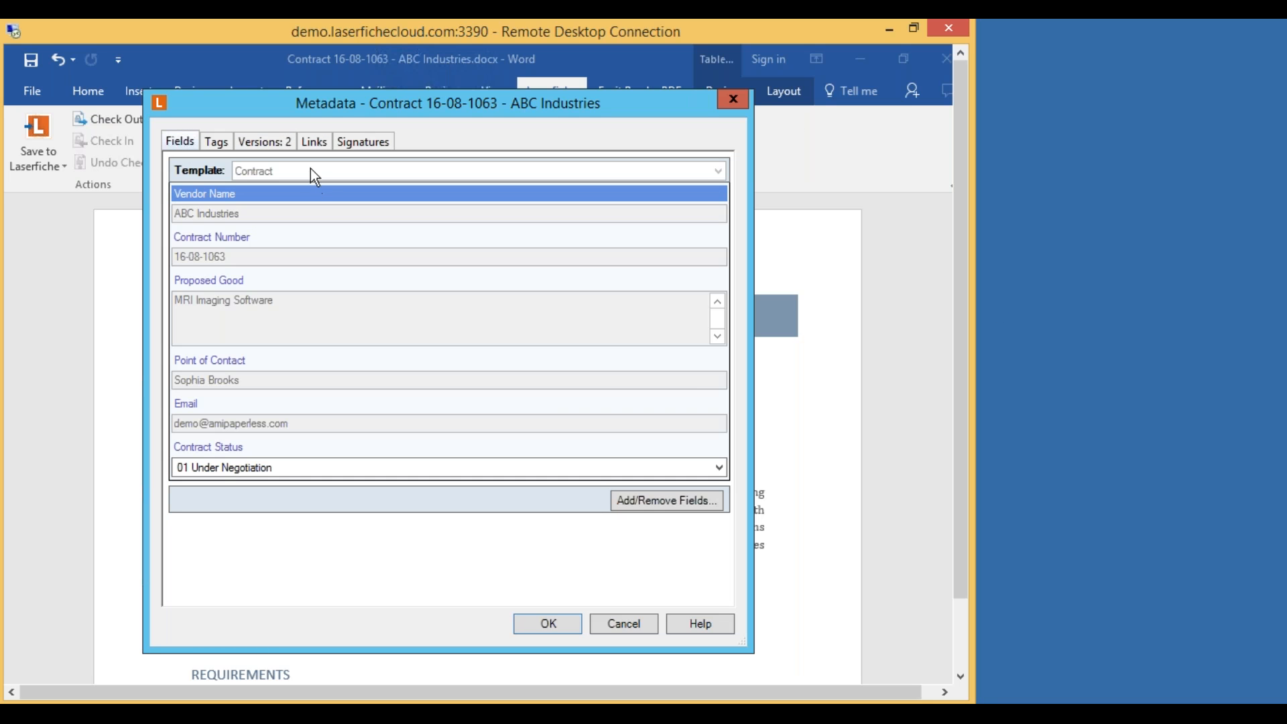
left_click(224, 194)
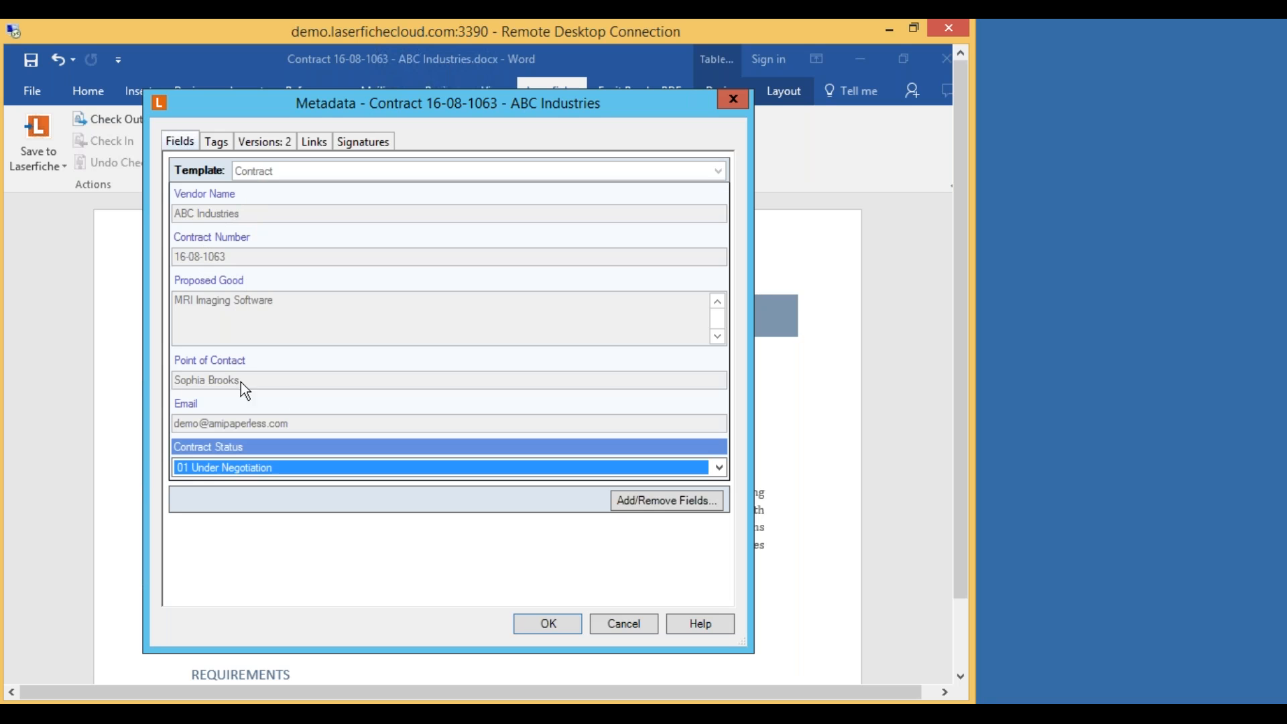
key("Down")
key("Up")
key("Up")
left_click(718, 468)
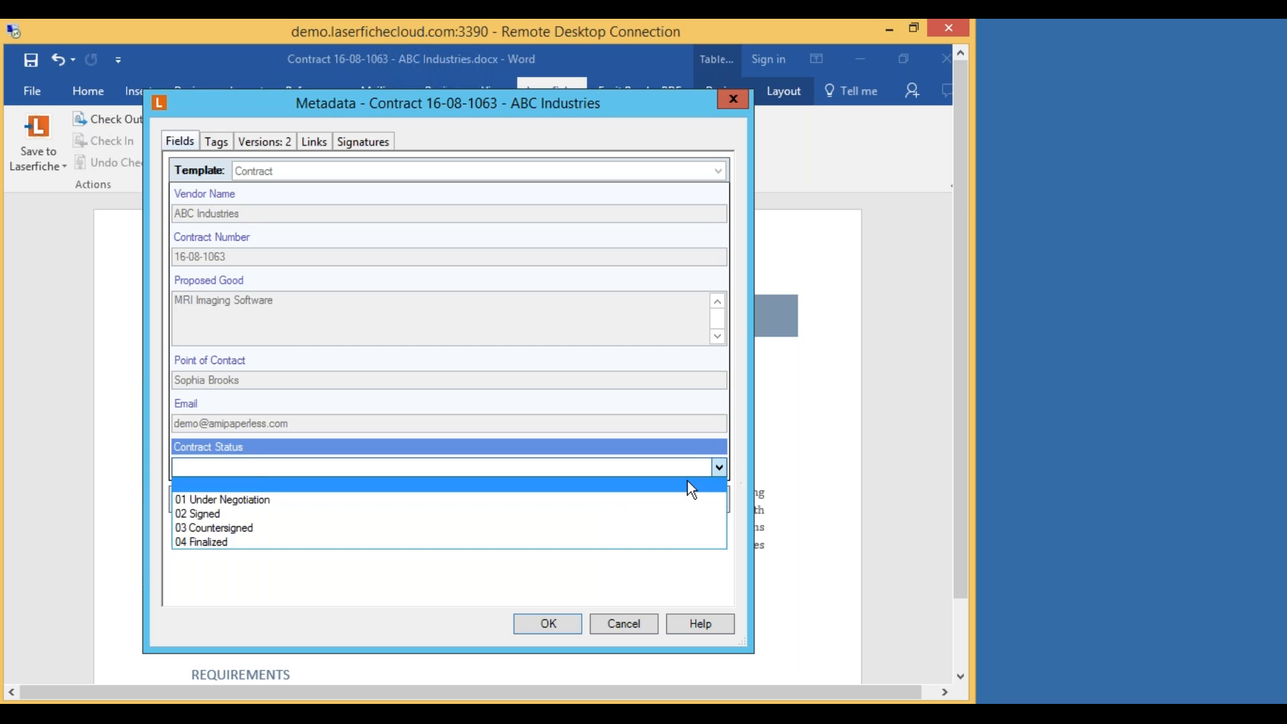
left_click(584, 512)
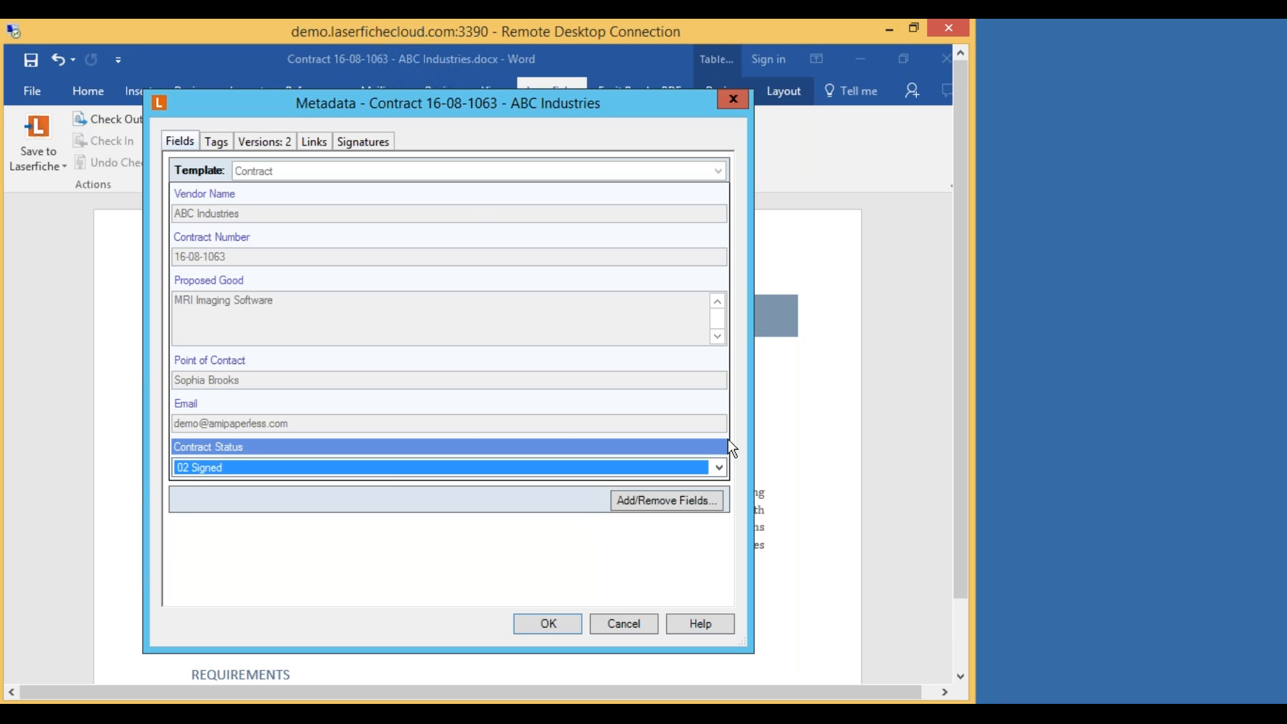
left_click(716, 468)
left_click(448, 499)
Compare contract versions 2 and 1 from the version history.
left_click(281, 144)
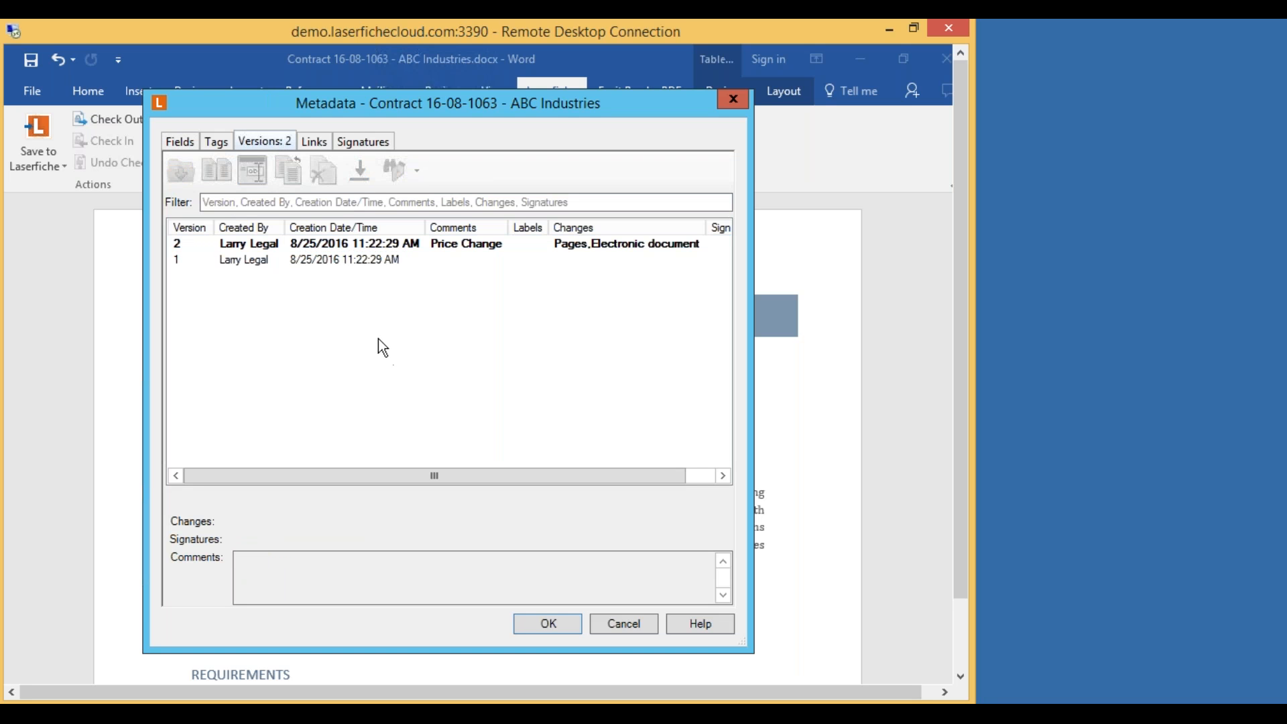
left_click(389, 244)
left_click(348, 260, "ctrl")
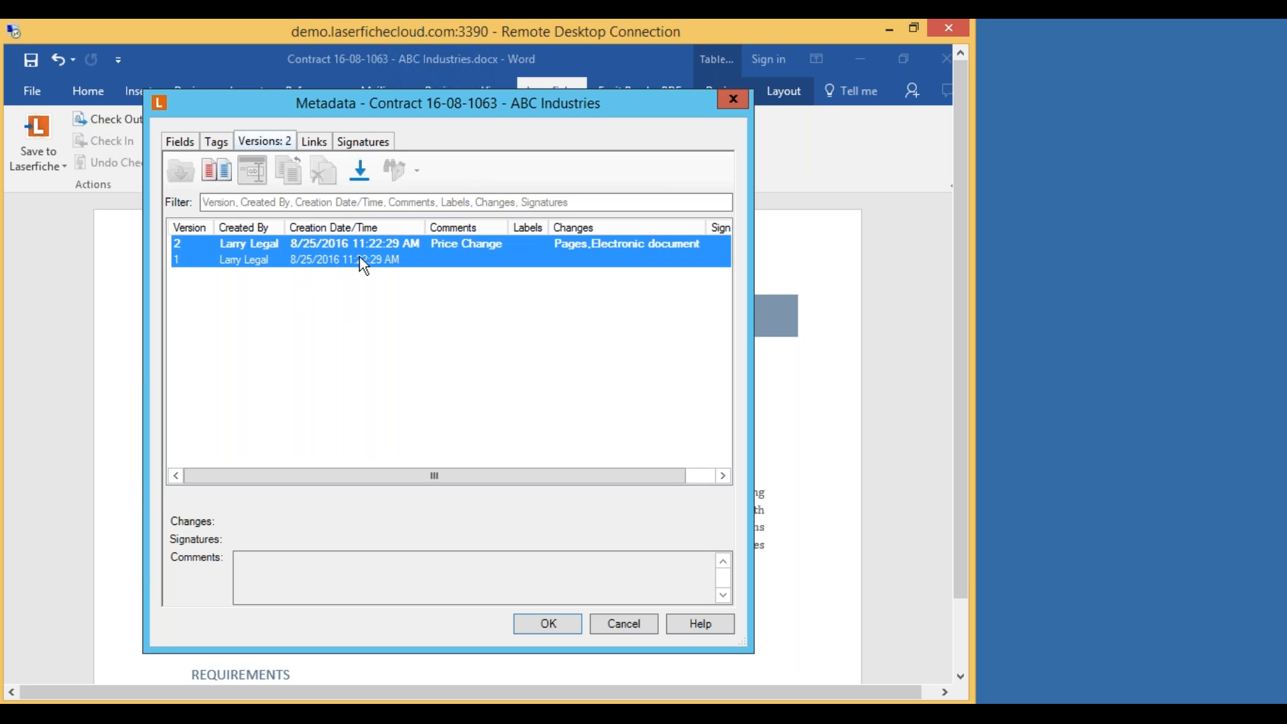
left_click(217, 172)
Bring the Word comparison document forward and scroll through the tracked price changes.
left_click_drag(961, 310, 962, 378)
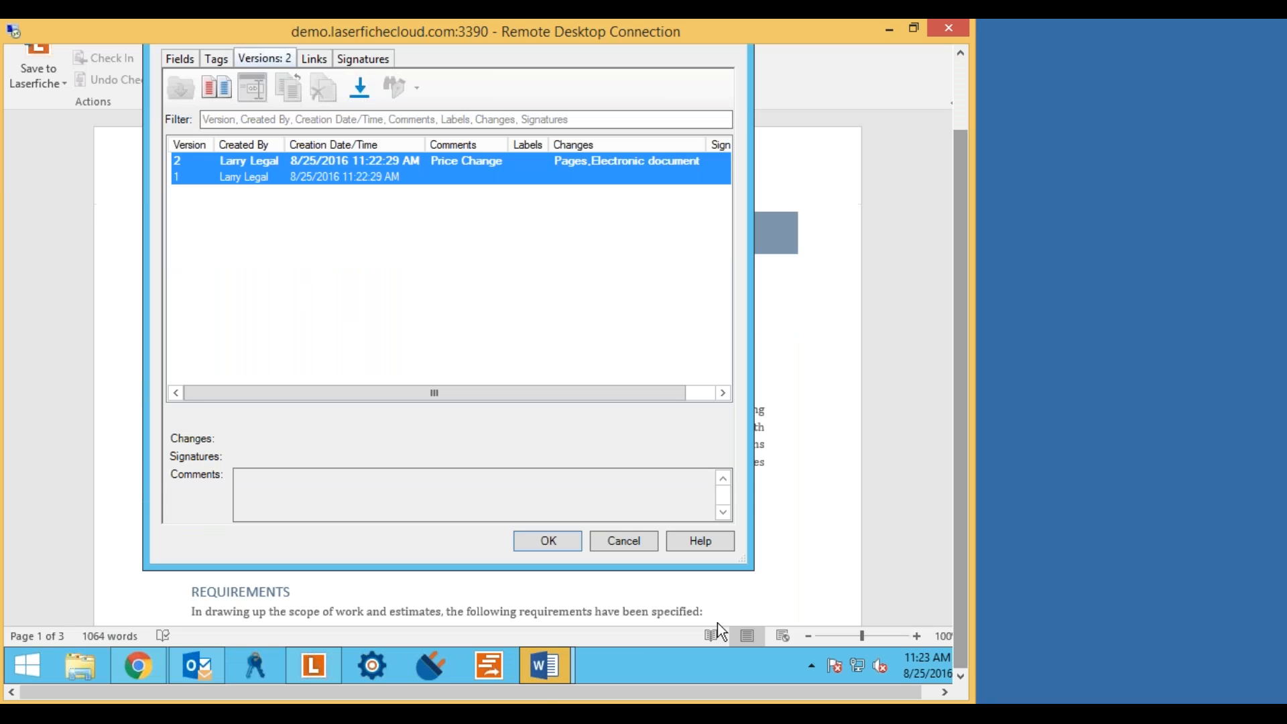
mouse_move(556, 669)
left_click(668, 557)
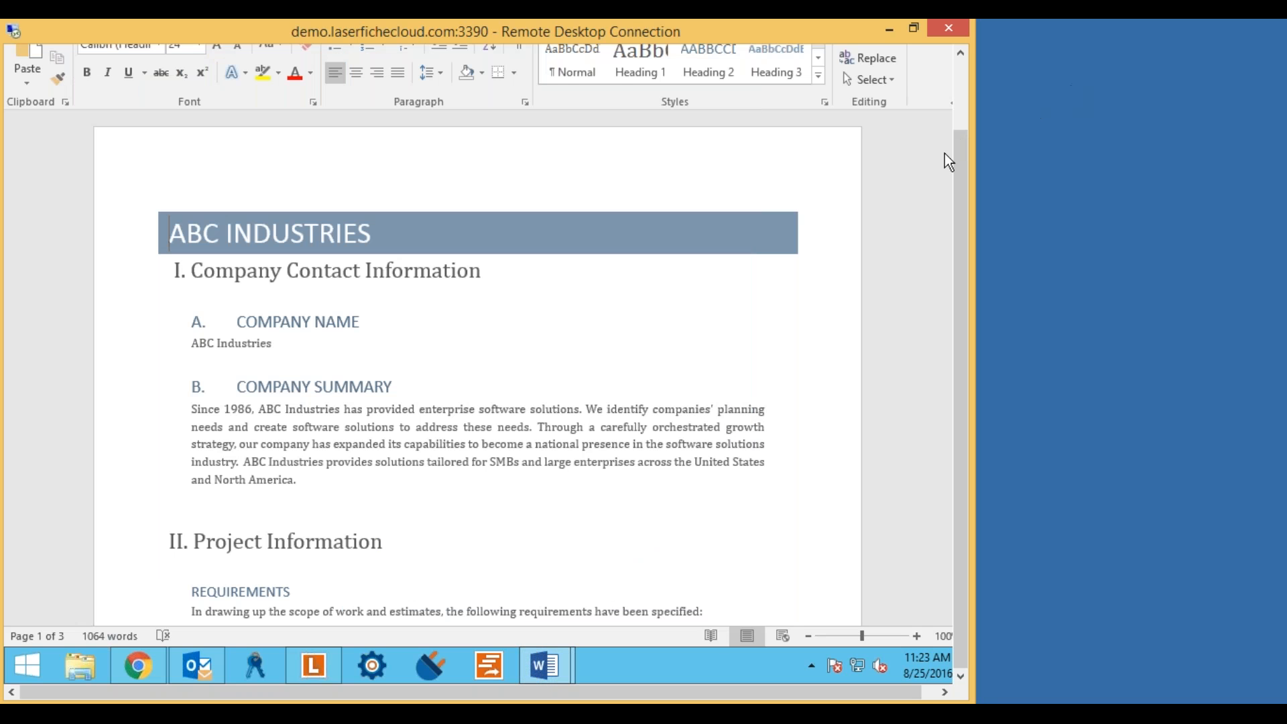
left_click(896, 275)
scroll(896, 277, "down", 1)
scroll(896, 277, "down", 5)
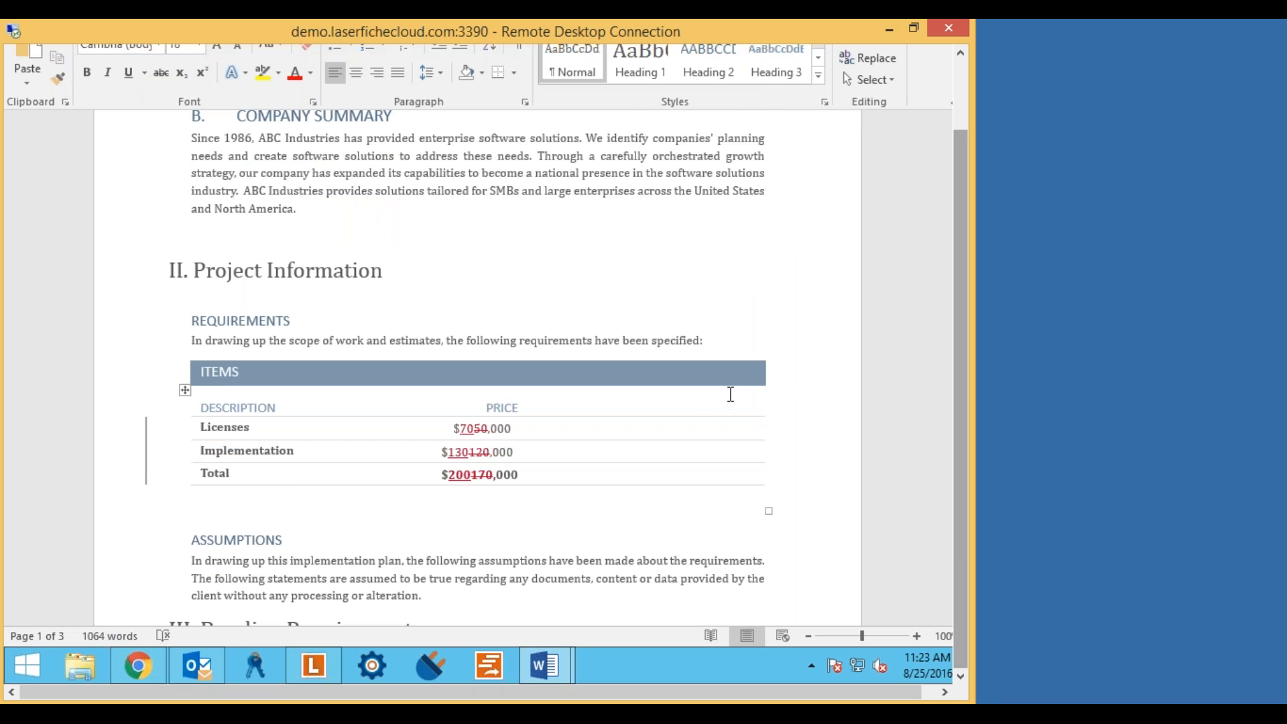
scroll(717, 336, "down", 1)
Switch to Simple Markup to preview the clean prices, then return to All Markup.
mouse_move(433, 343)
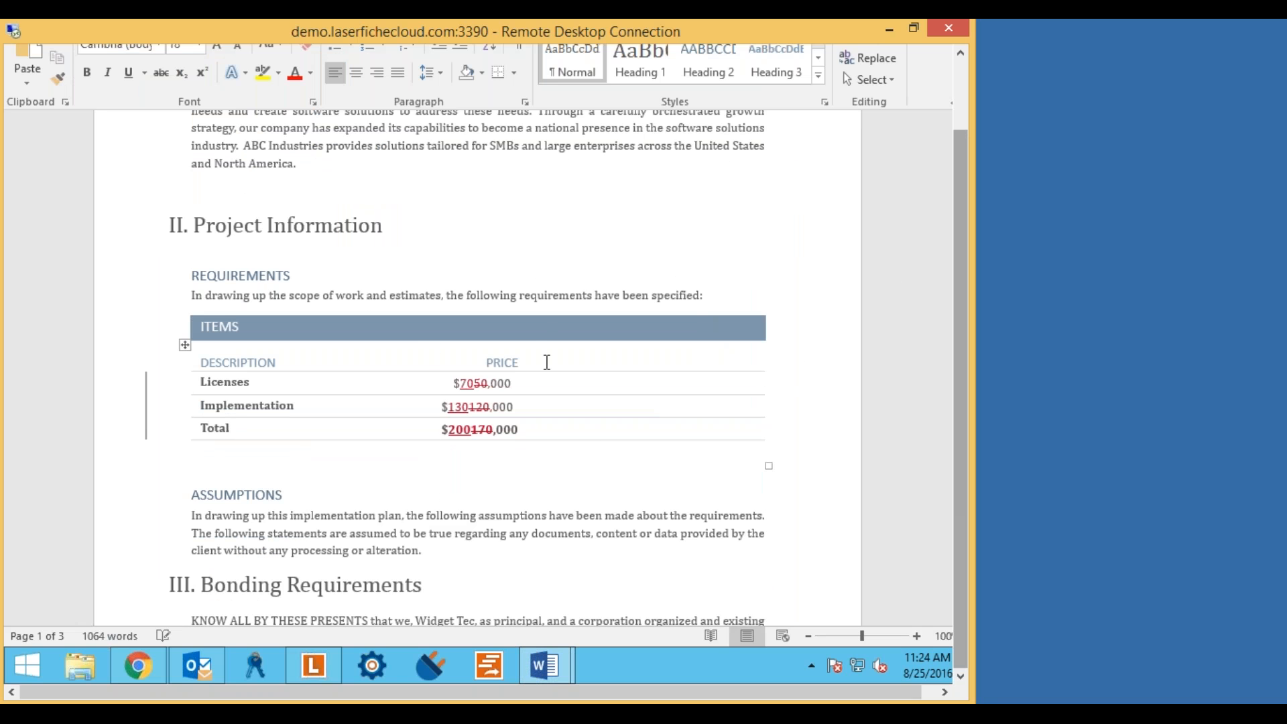
left_click(145, 405)
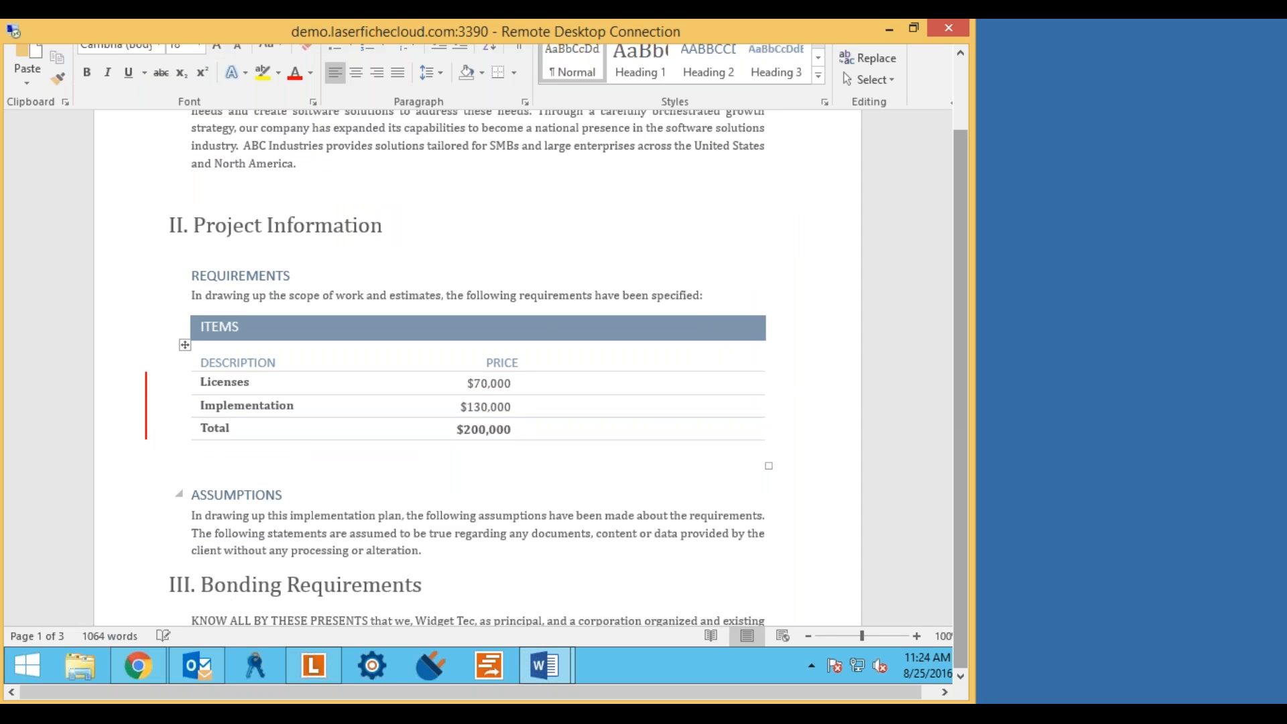
left_click_drag(960, 360, 964, 453)
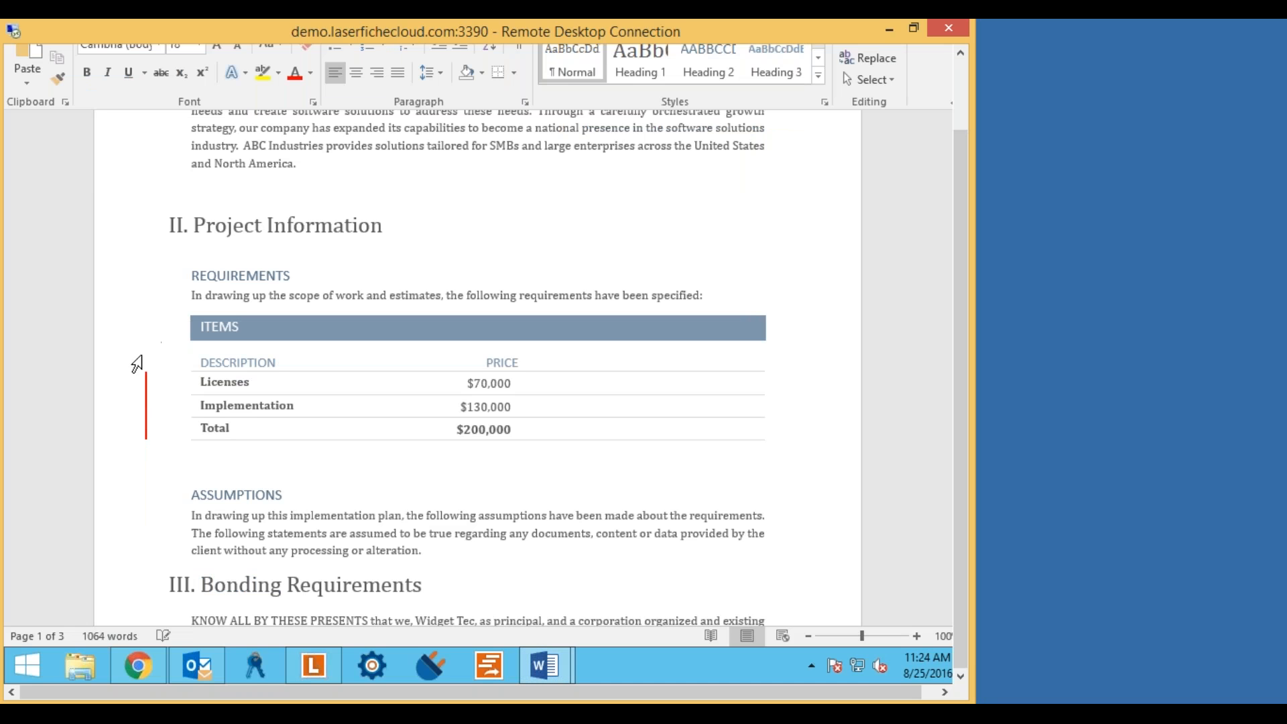
left_click(146, 405)
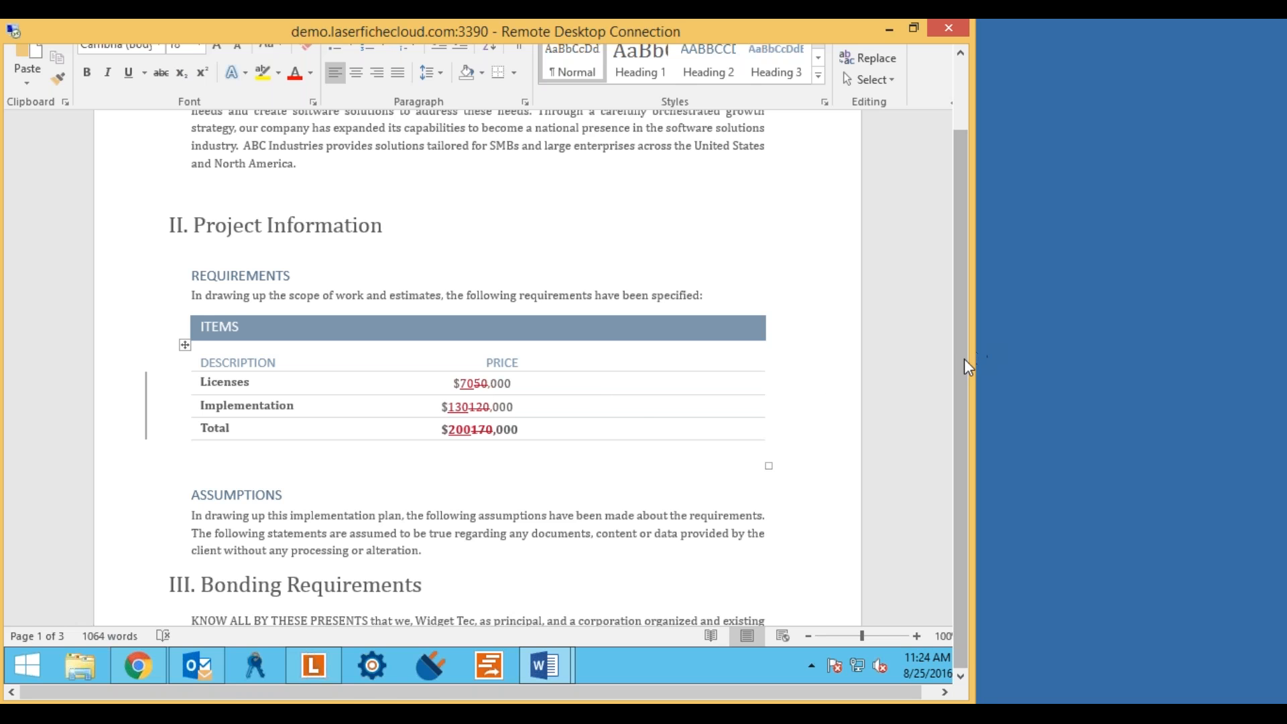
left_click_drag(964, 360, 980, 234)
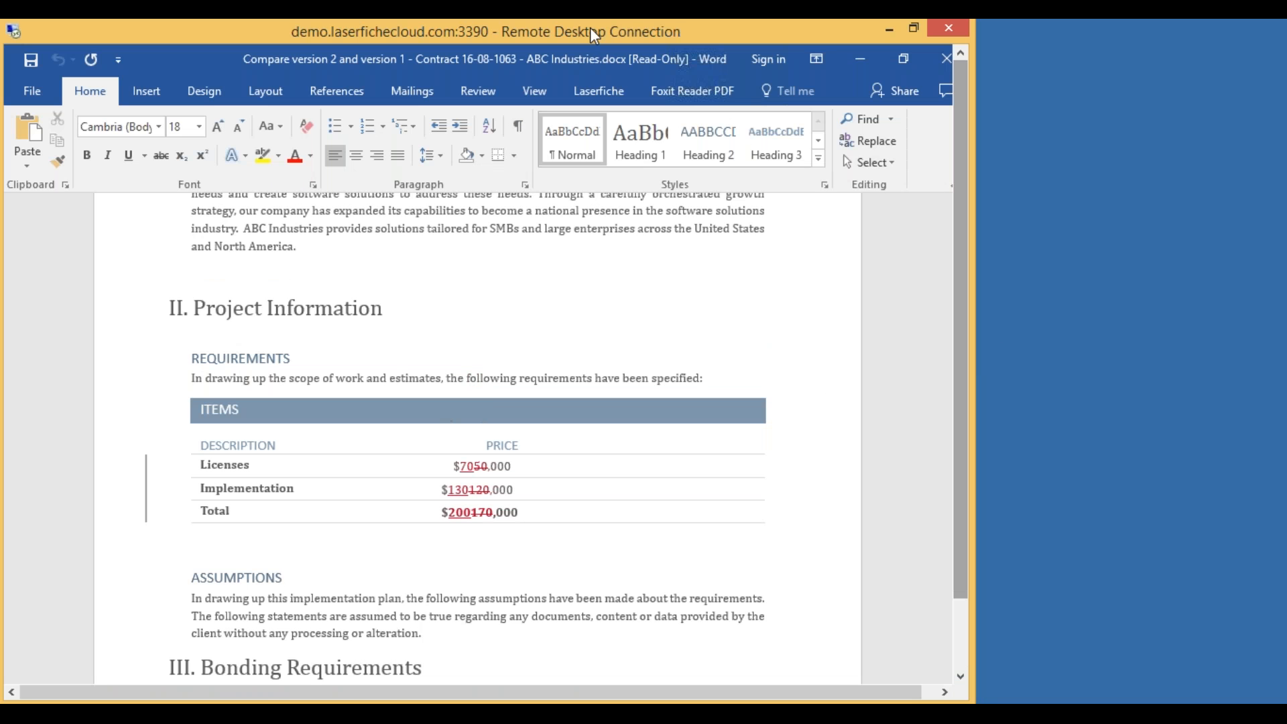
left_click_drag(594, 30, 664, 46)
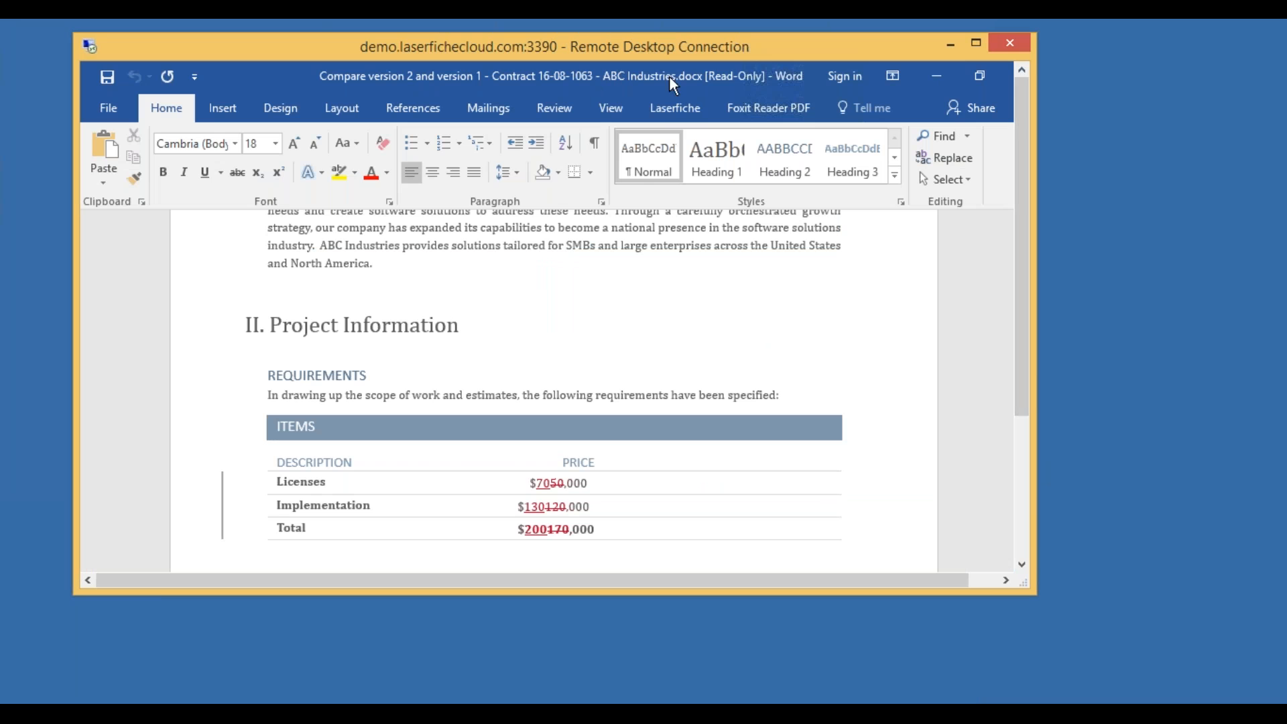
Close the comparison document, the empty Word window, the metadata dialog and the contract in Word.
double_click(594, 86)
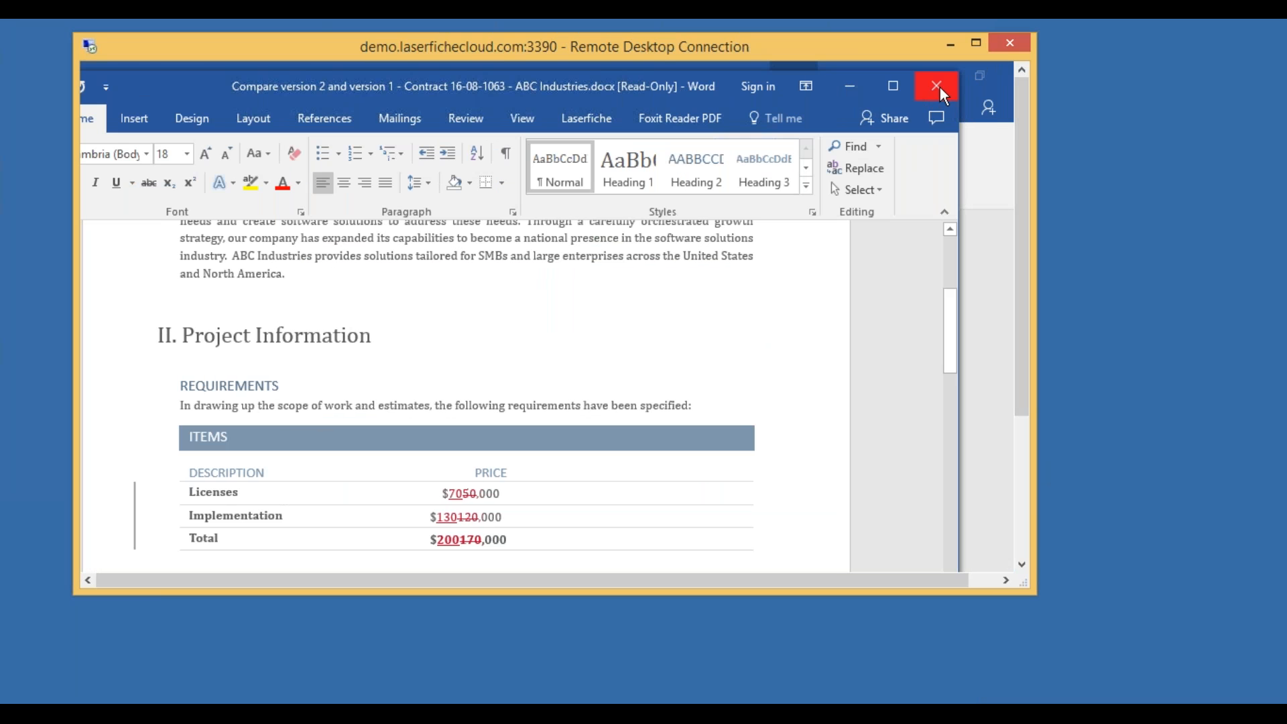
left_click(939, 88)
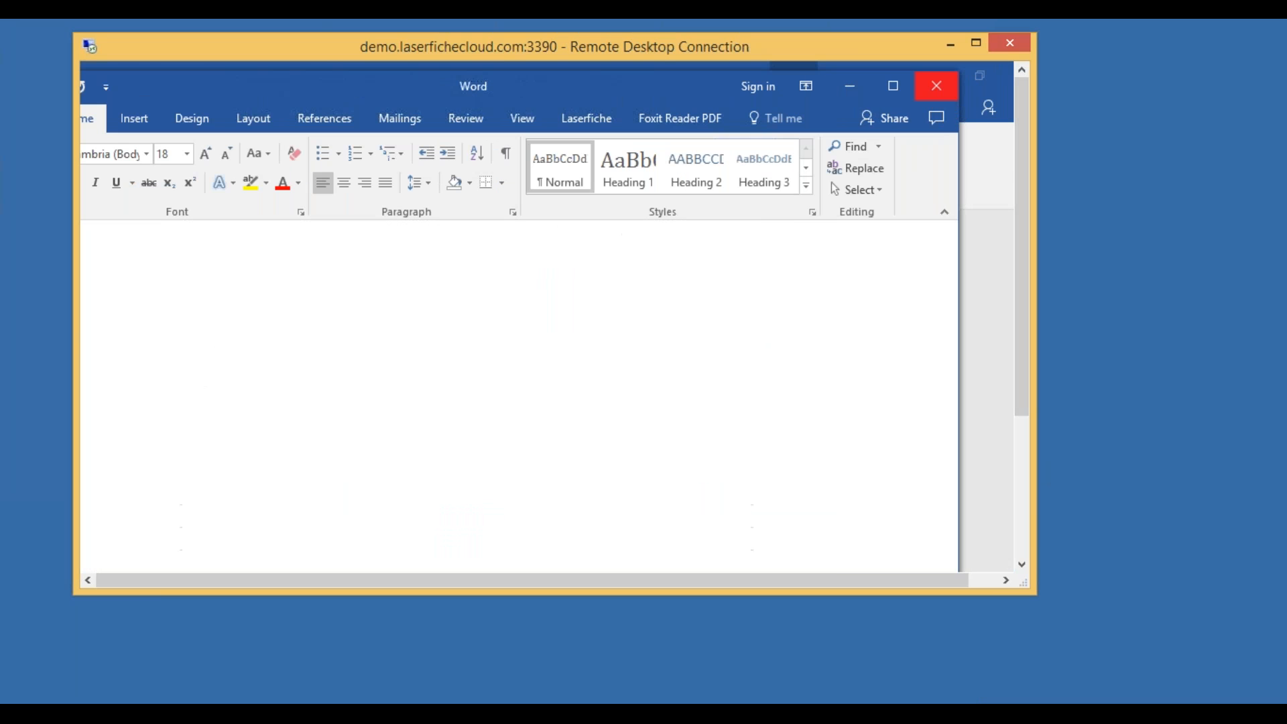
left_click(937, 87)
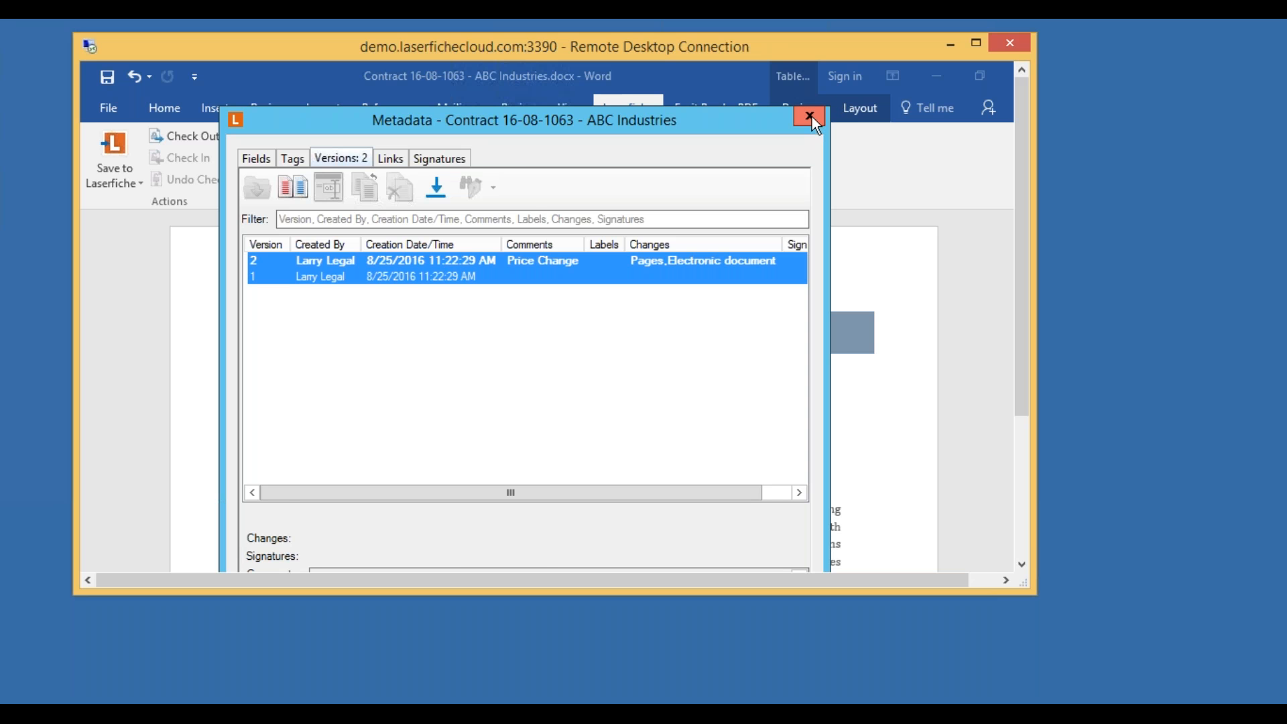
left_click(810, 116)
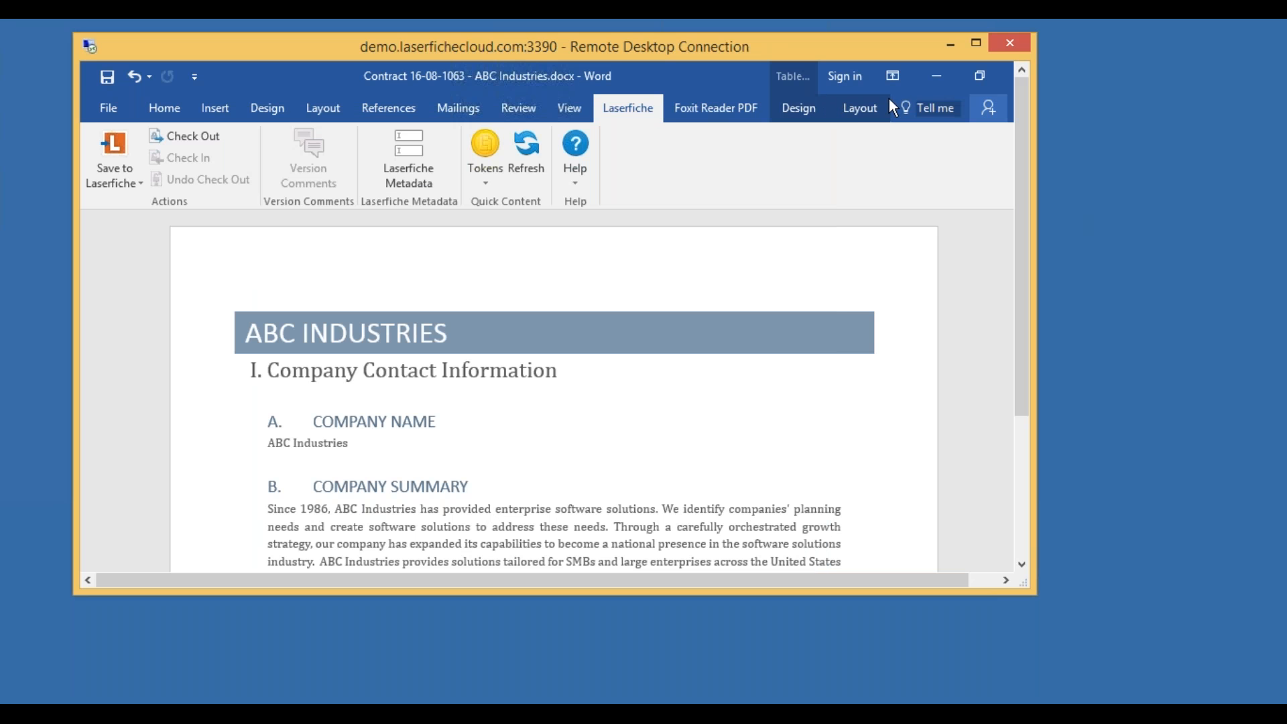
double_click(661, 104)
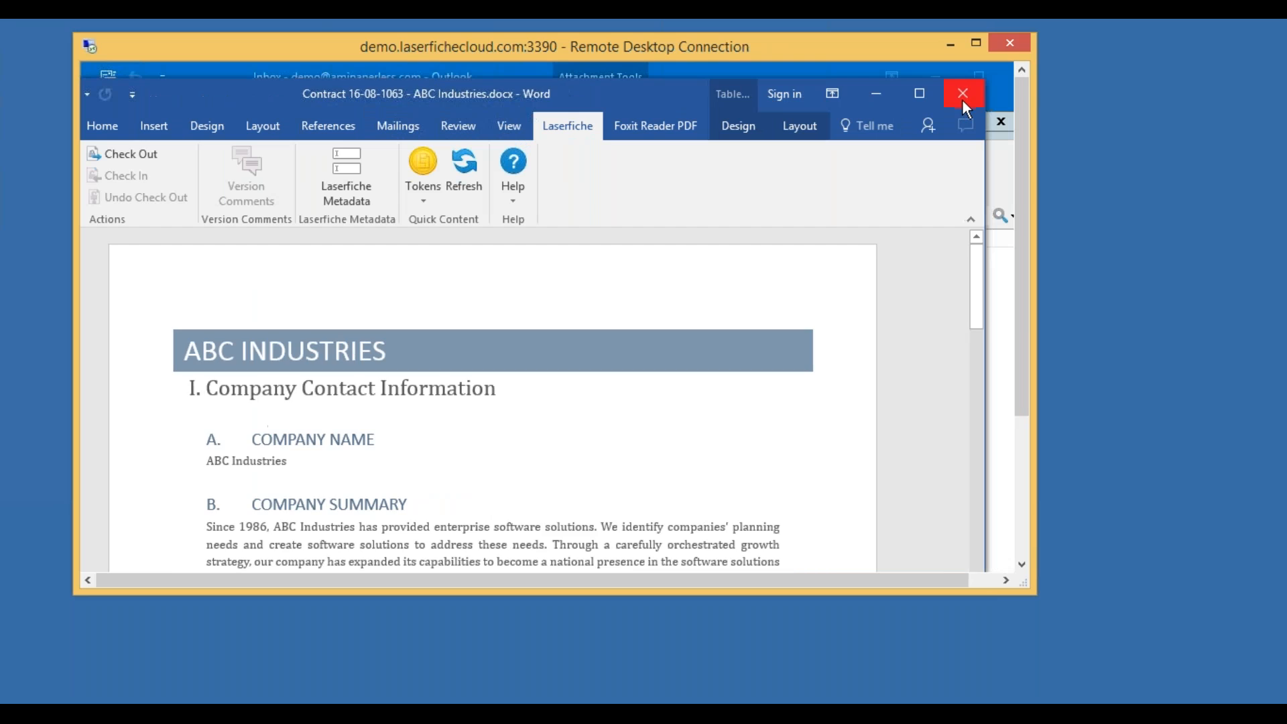
left_click(963, 94)
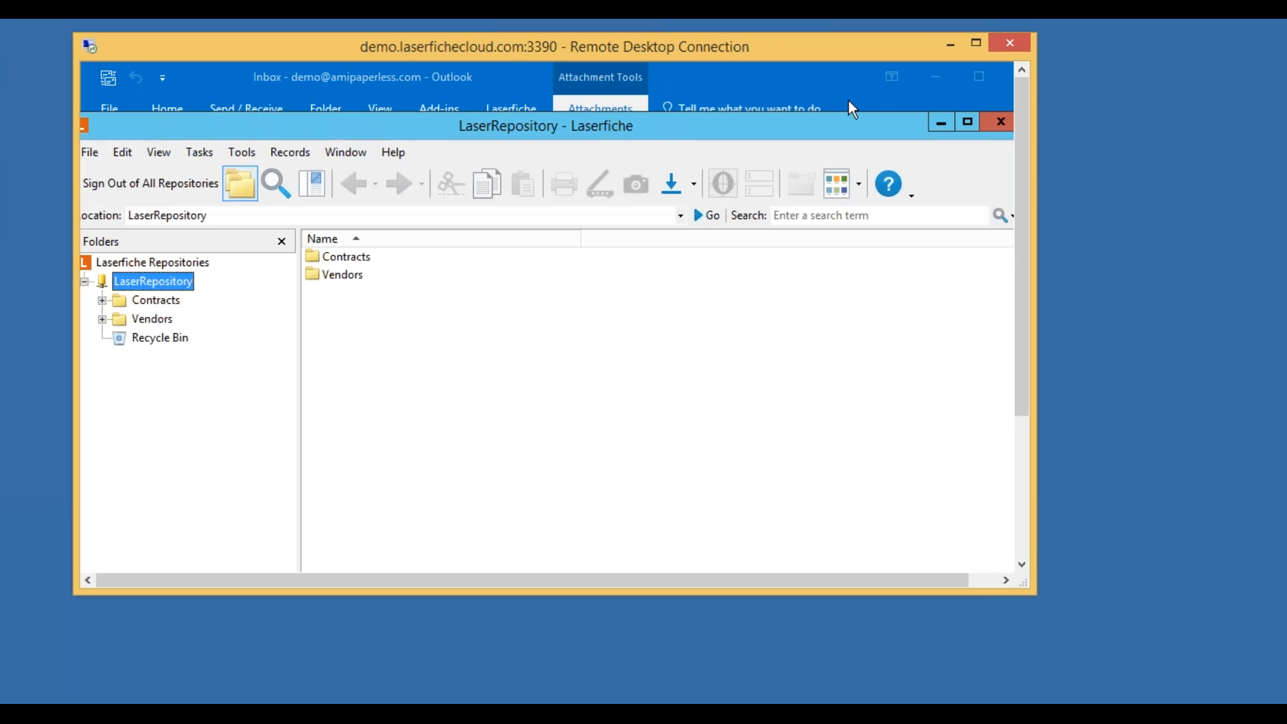
Browse to Contracts > 01 Under Negotiation > ABC Industries and select Contract 16-08-1063.
left_click(102, 301)
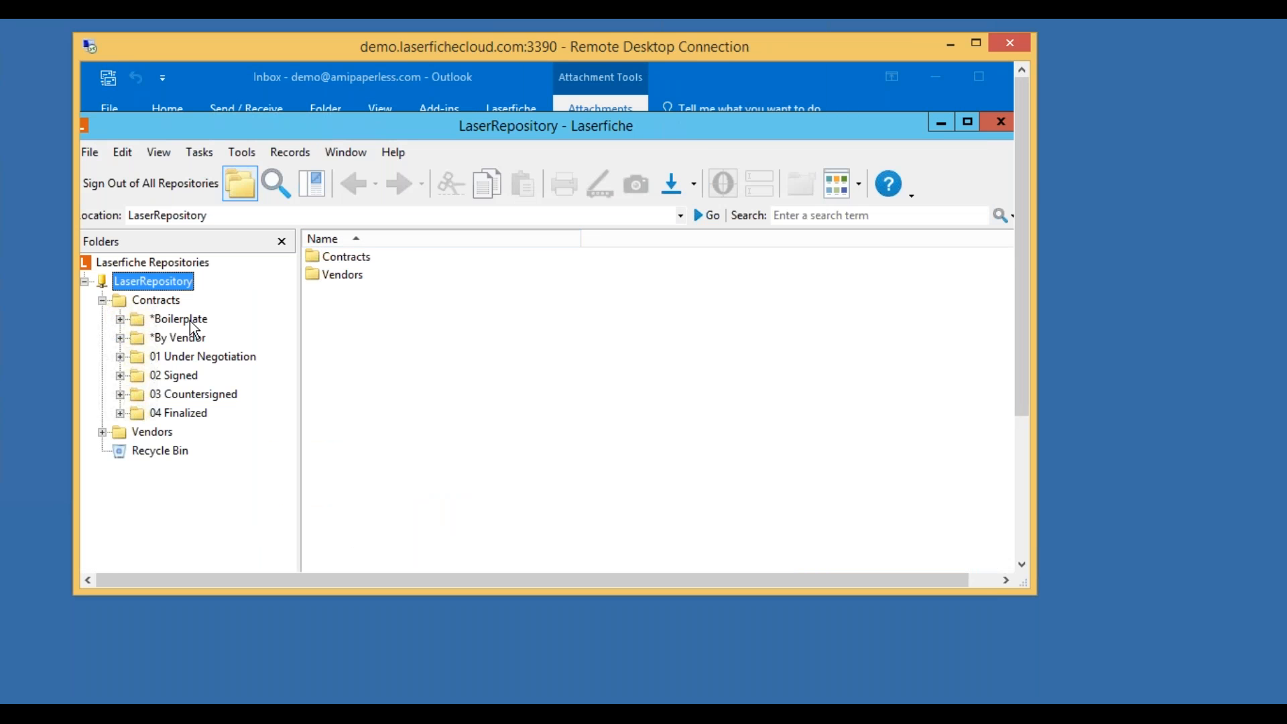
left_click(200, 356)
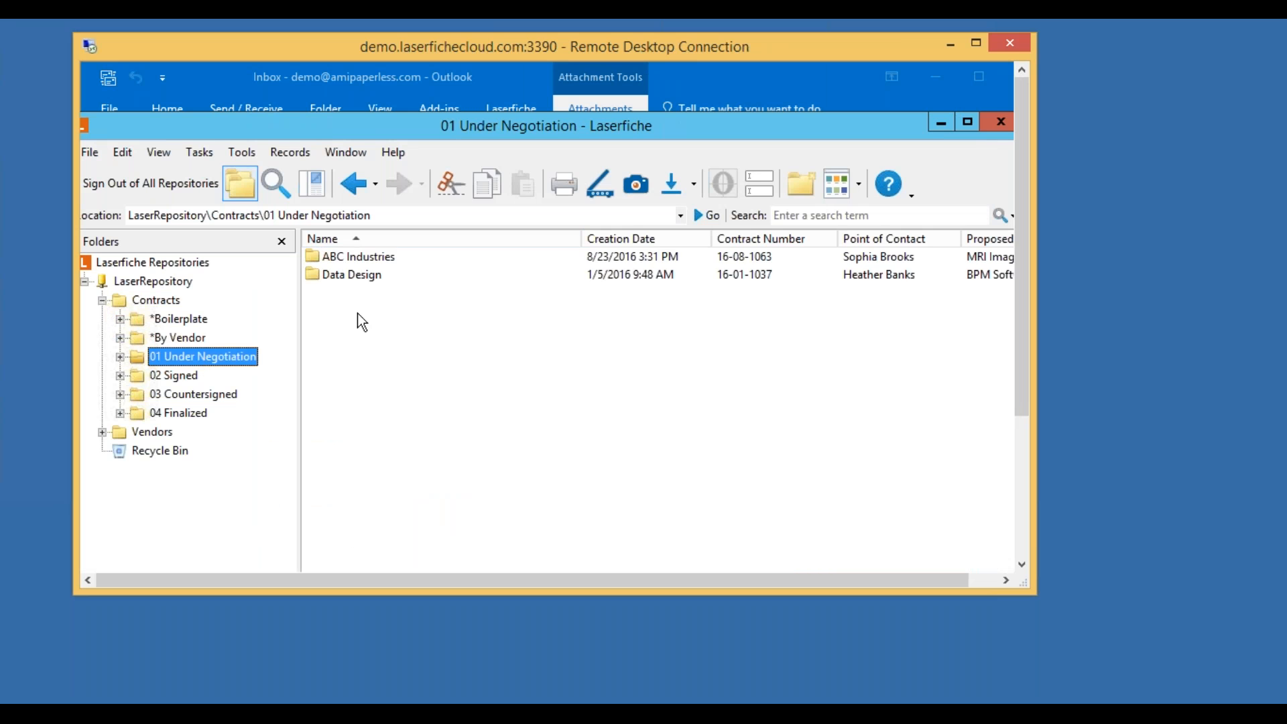
double_click(368, 260)
left_click(387, 260)
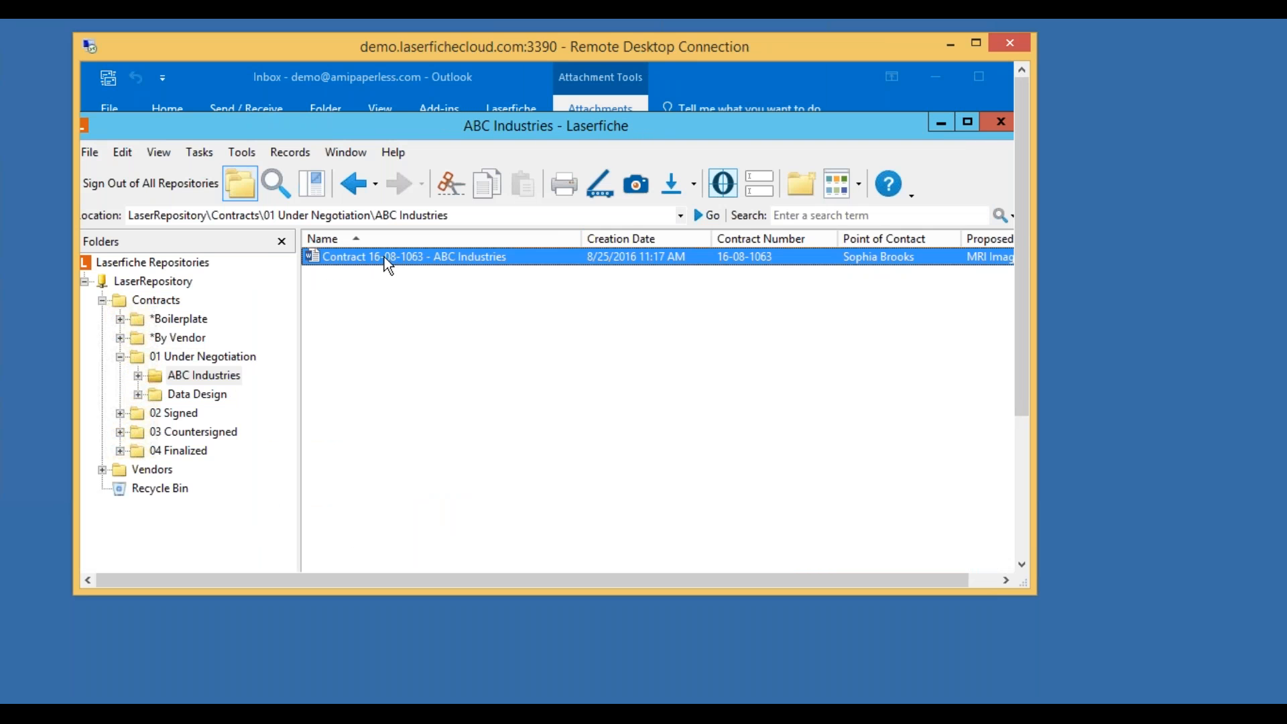
Generate pages for Contract 16-08-1063 - ABC Industries, replacing its existing pages.
right_click(388, 264)
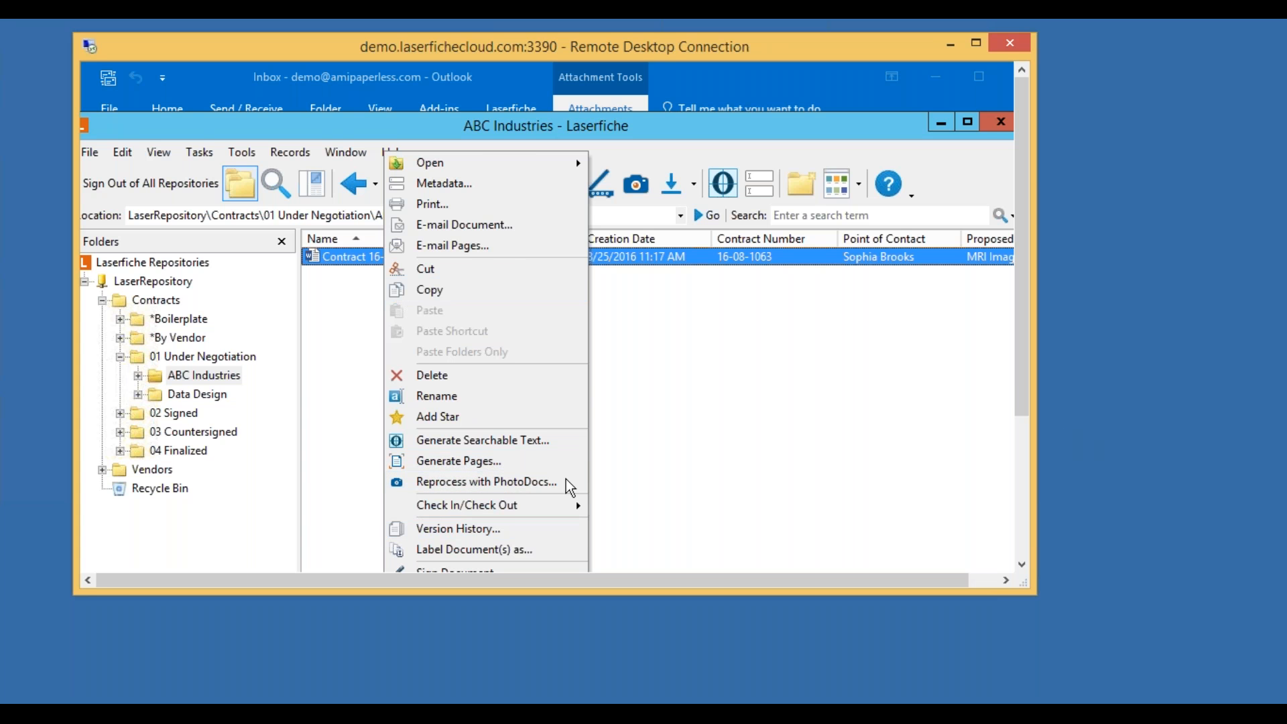
left_click(461, 461)
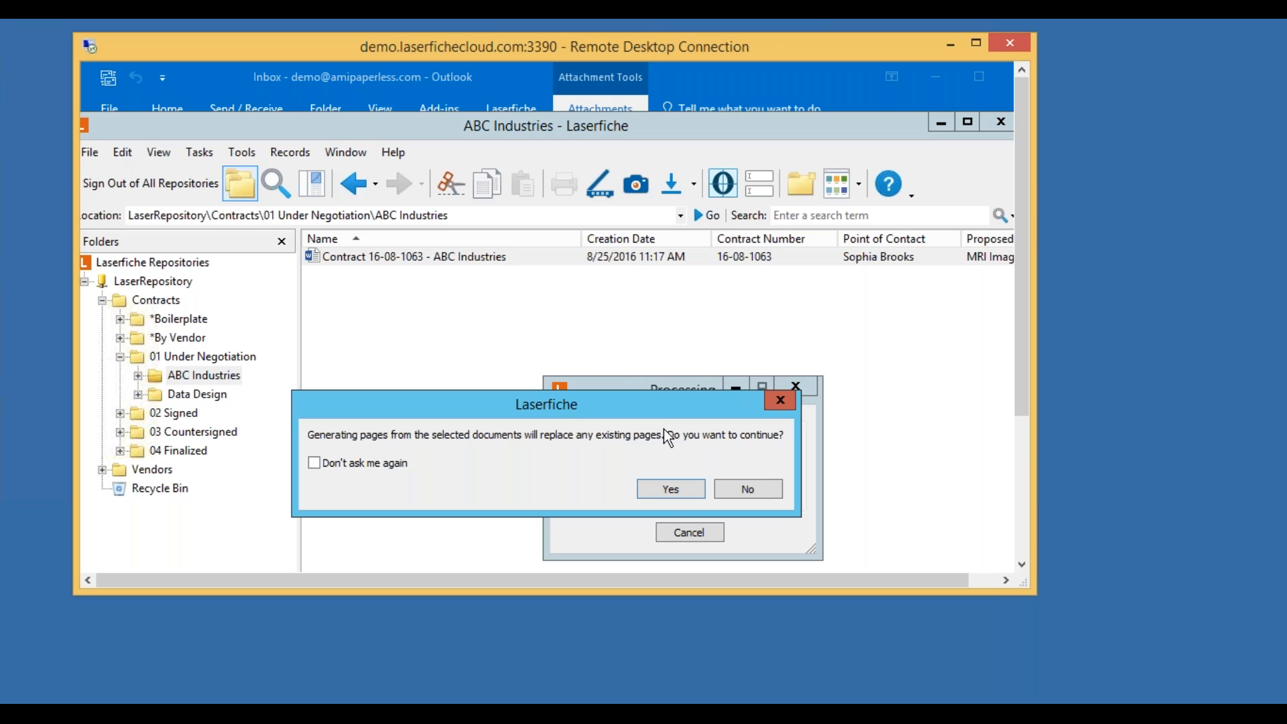
left_click(671, 490)
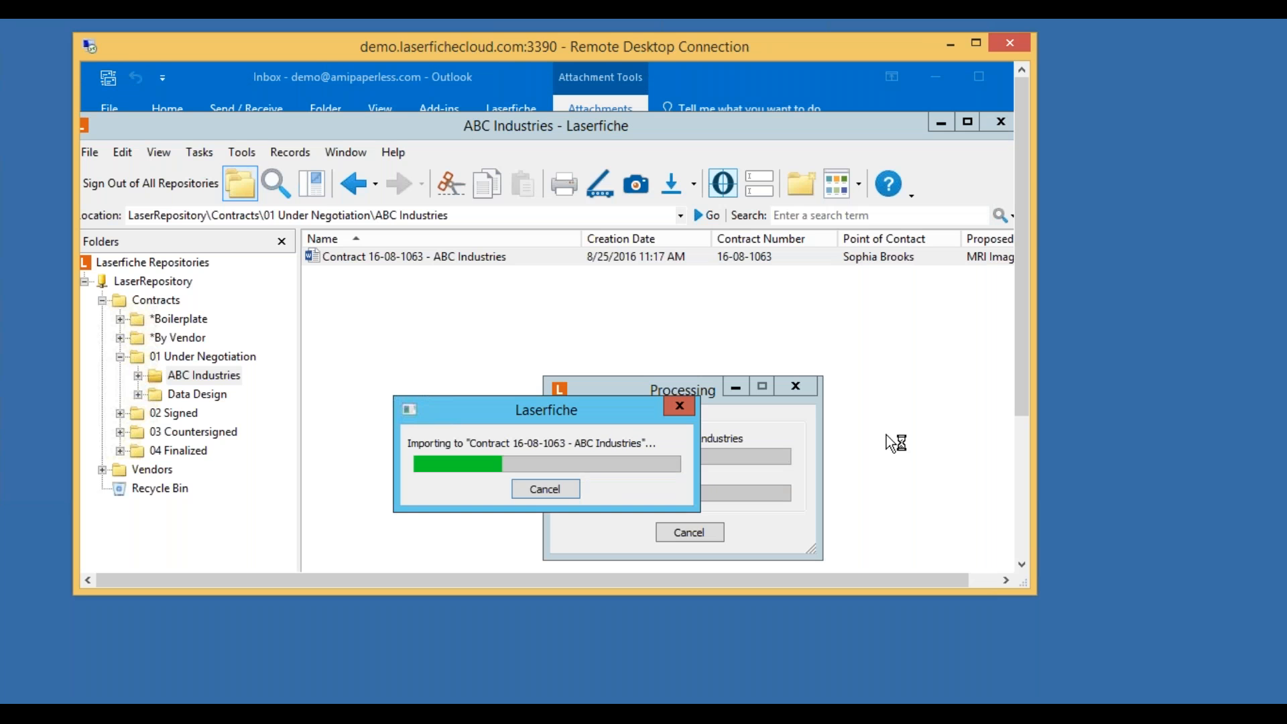
Check the Contract Generated message in Outlook, then minimize Outlook and reselect the contract.
left_click(761, 89)
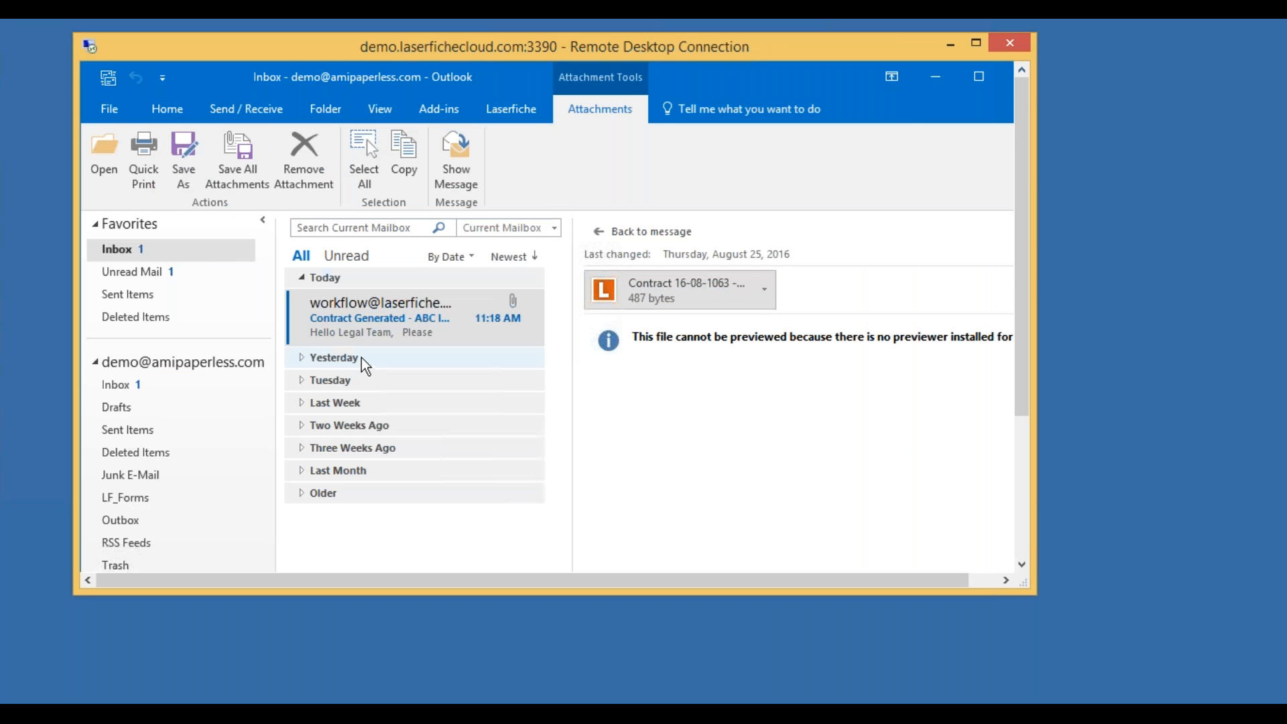
left_click(449, 303)
left_click(938, 84)
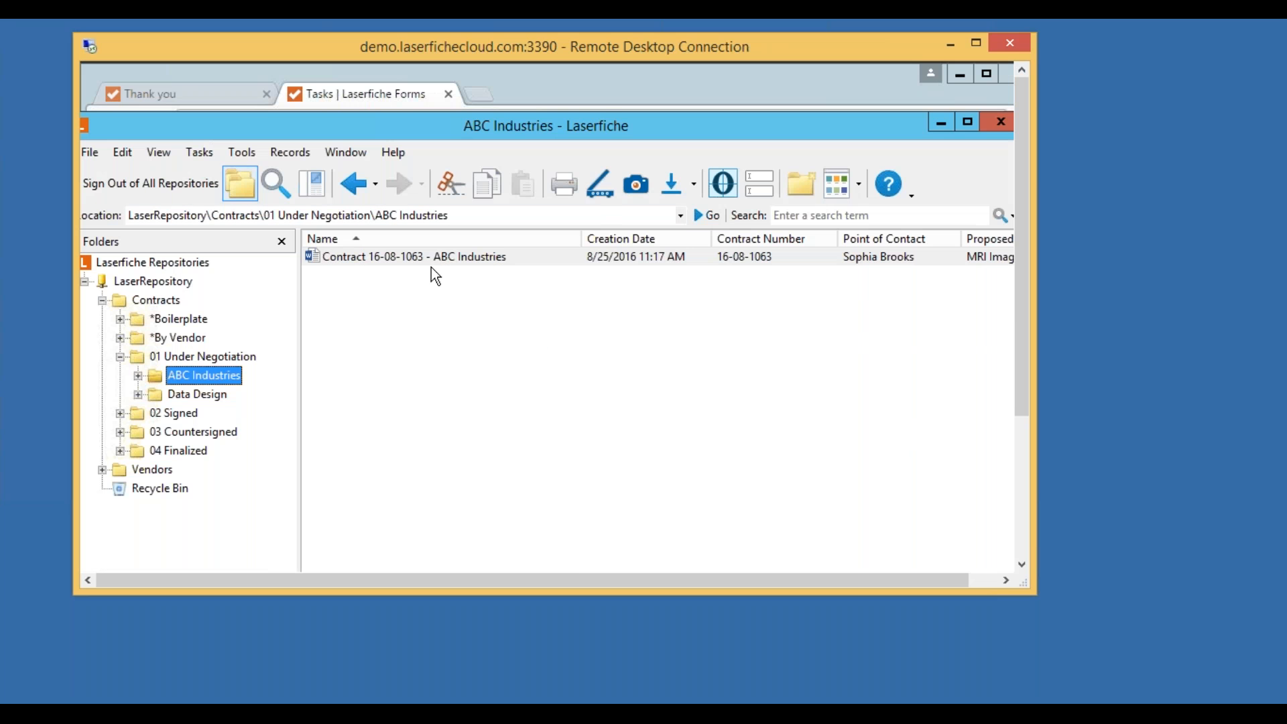
left_click(416, 255)
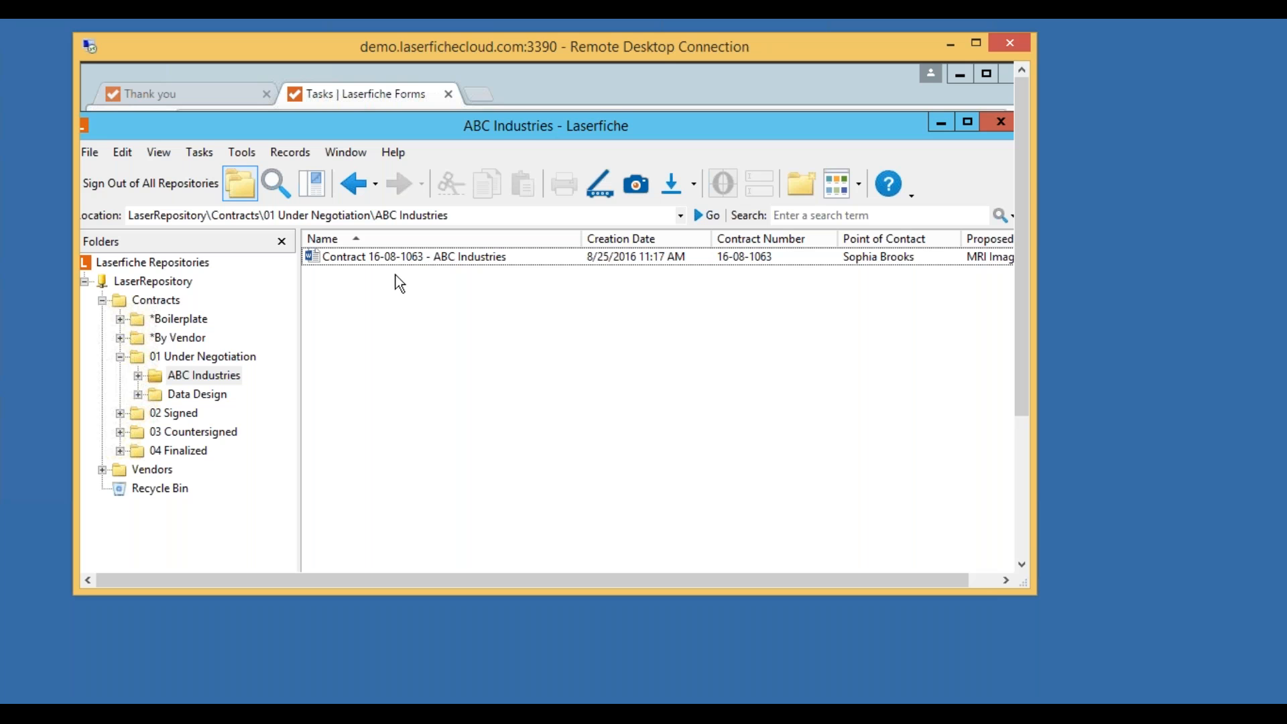
Open Contract 16-08-1063 - ABC Industries in Word and view its Laserfiche metadata.
double_click(429, 261)
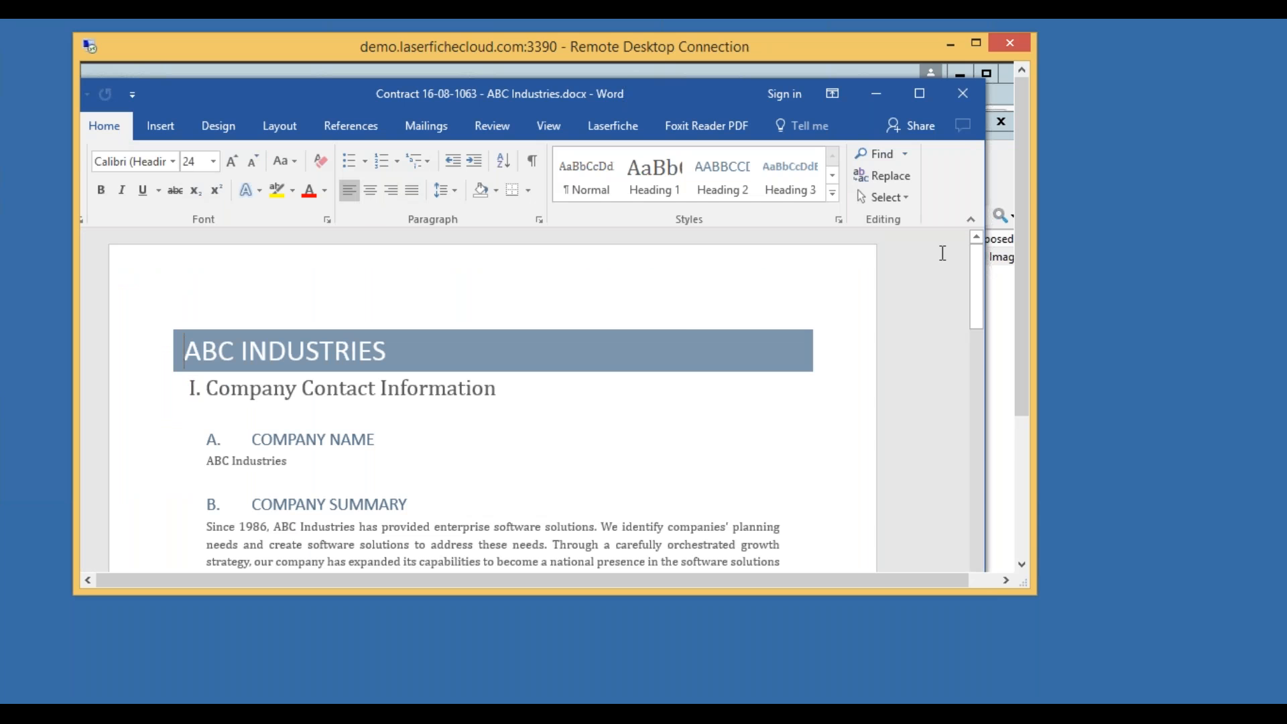
left_click_drag(975, 264, 977, 478)
scroll(667, 416, "up", 15)
scroll(687, 411, "down", 3)
scroll(689, 410, "up", 8)
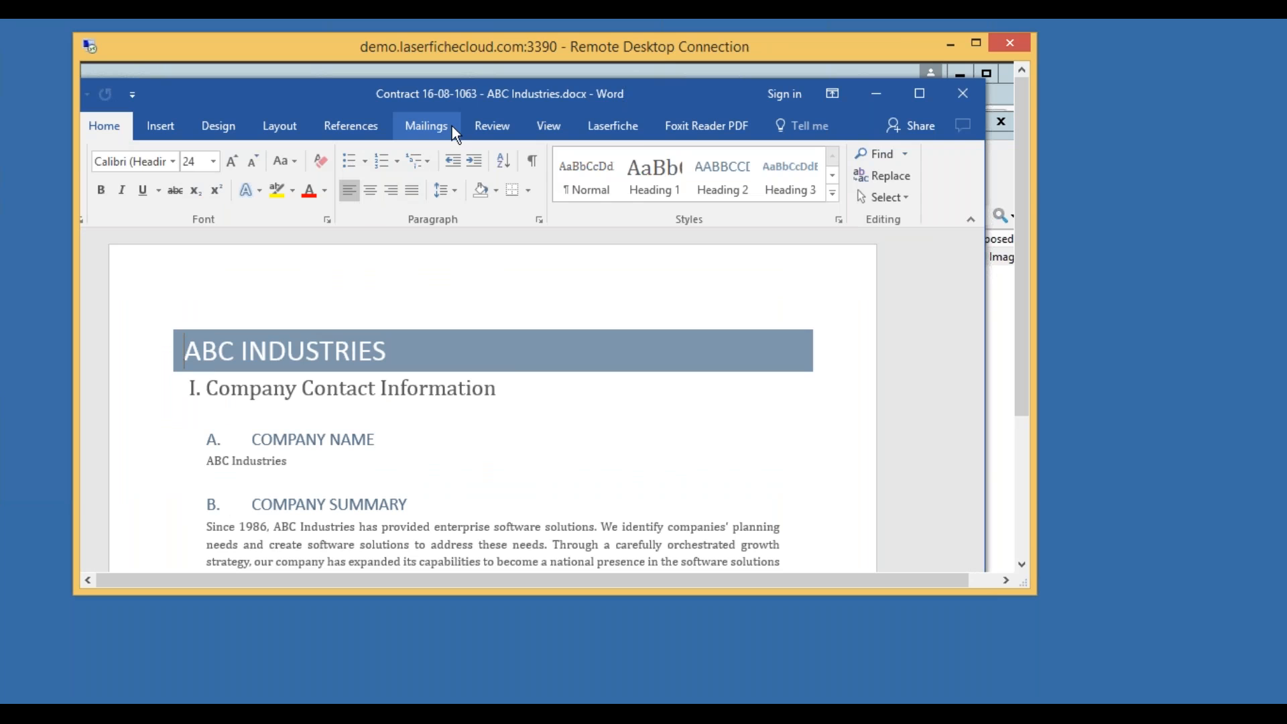
left_click(620, 128)
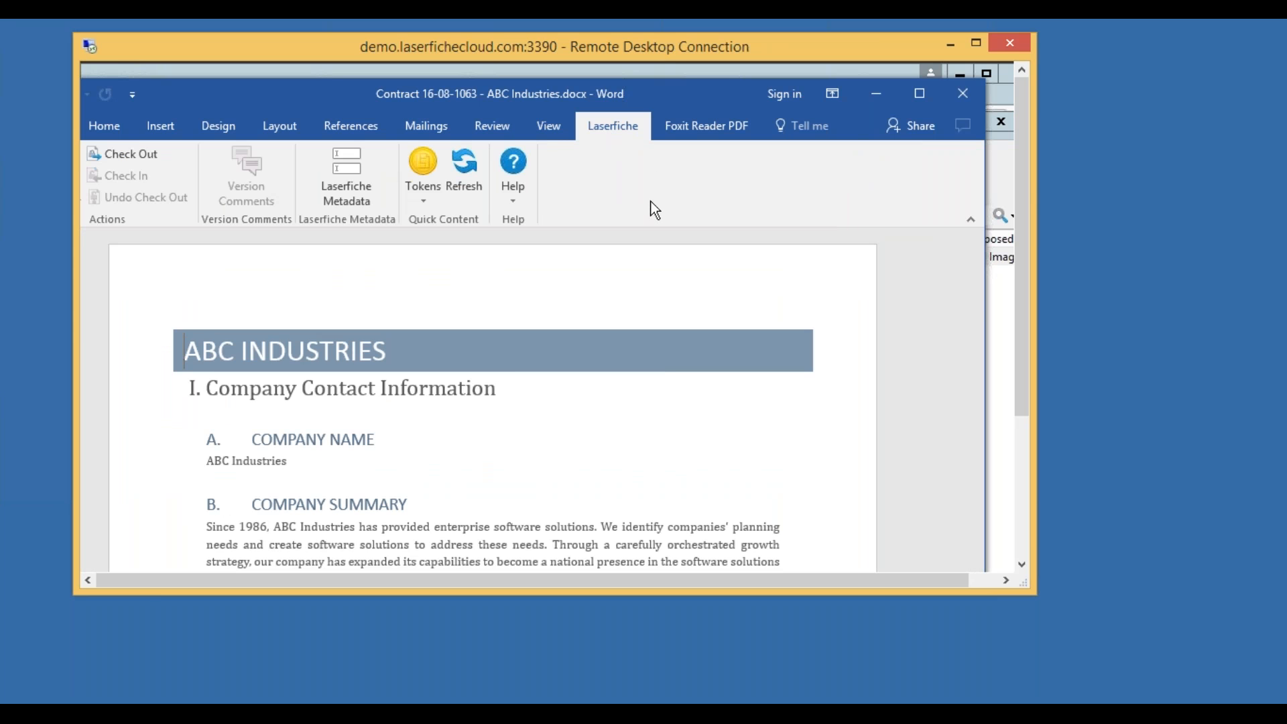
left_click(344, 183)
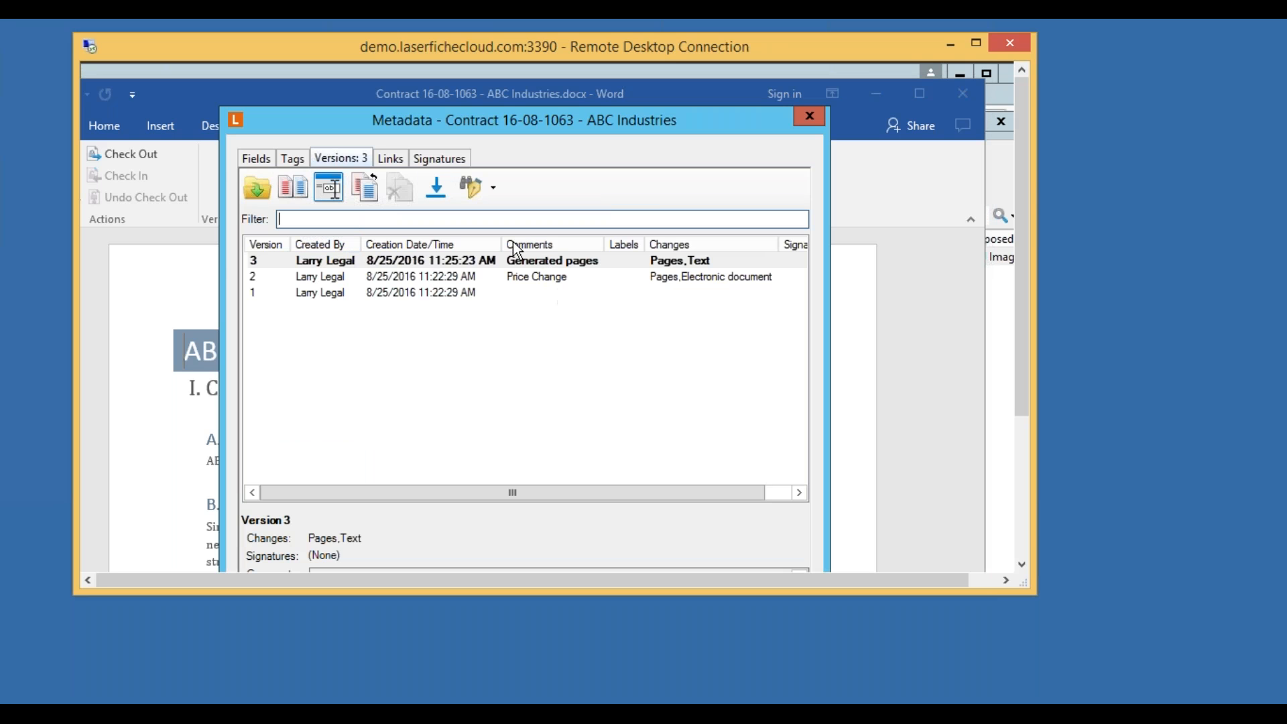
Change the contract's Contract Status to 02 Signed and save the metadata.
left_click(262, 161)
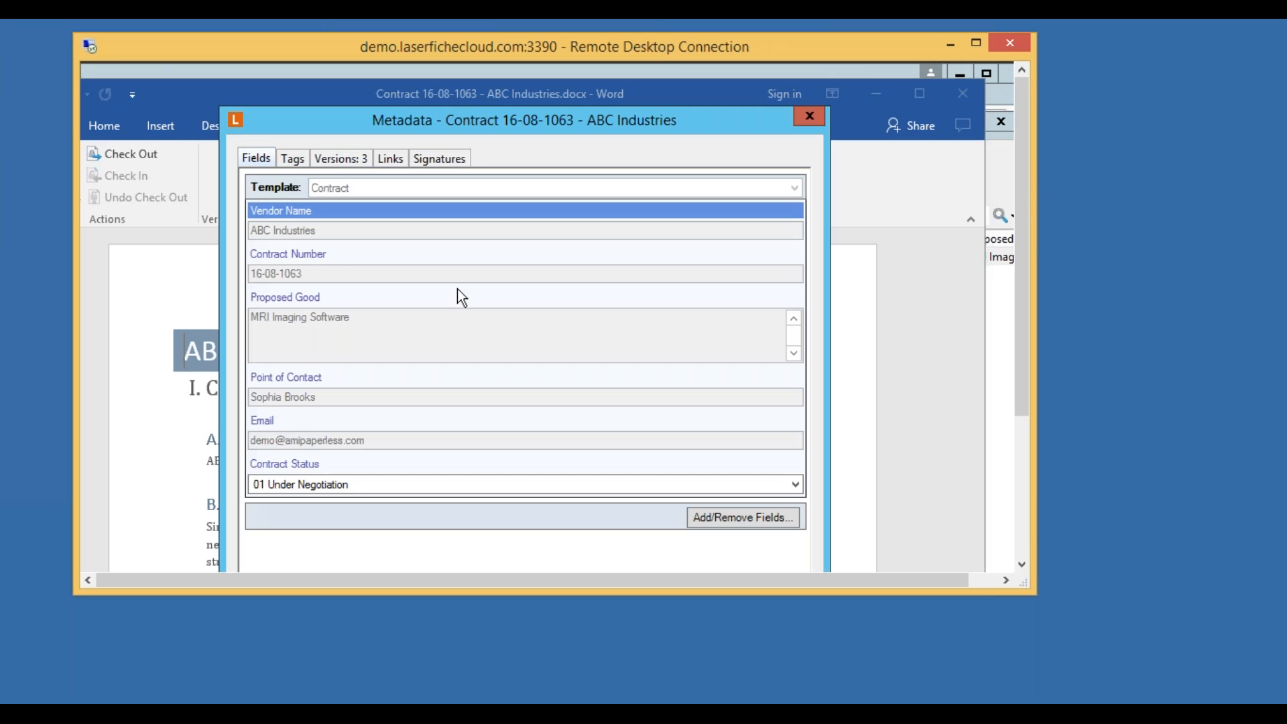
left_click(795, 485)
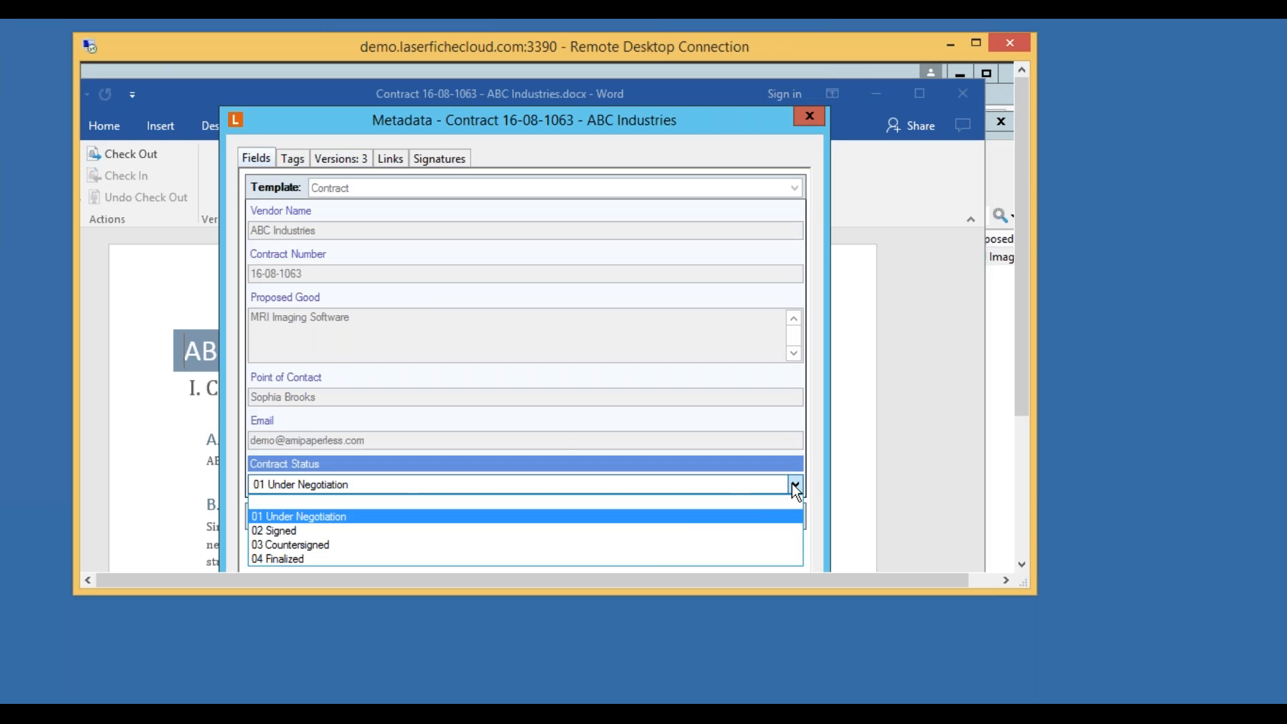
left_click(657, 533)
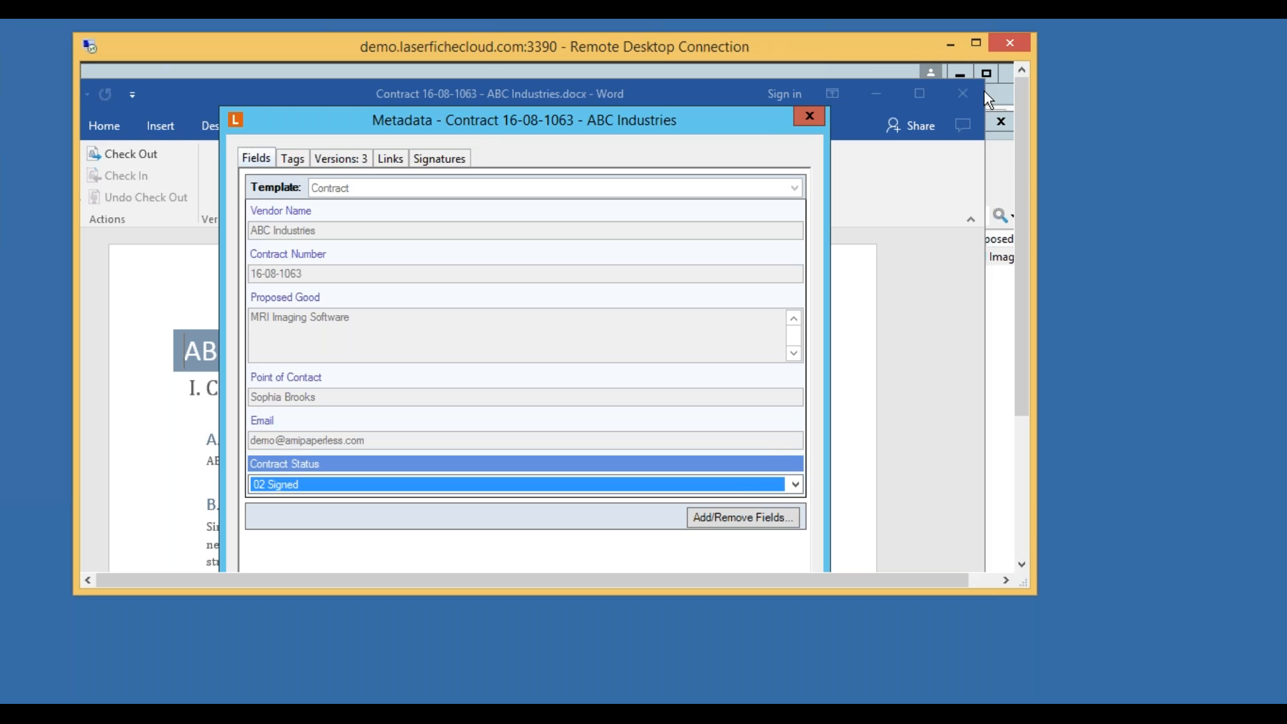
scroll(1017, 228, "down", 1)
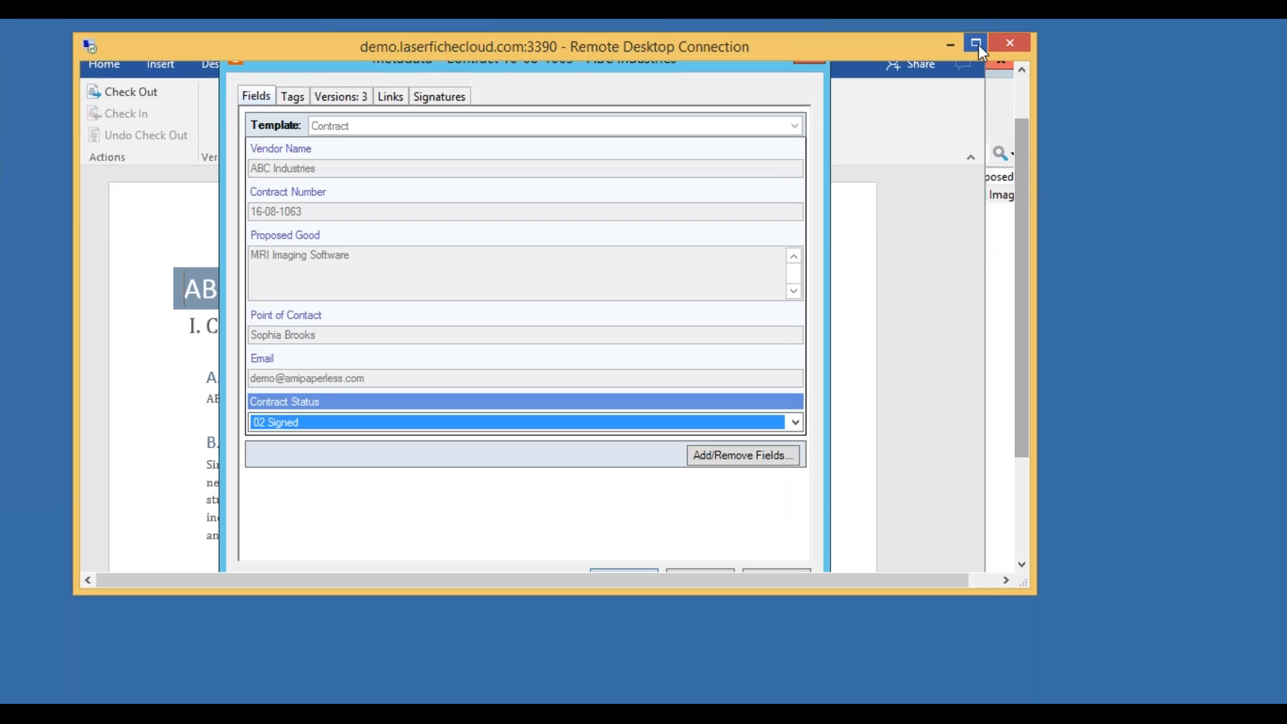
left_click(979, 44)
scroll(957, 287, "down", 1)
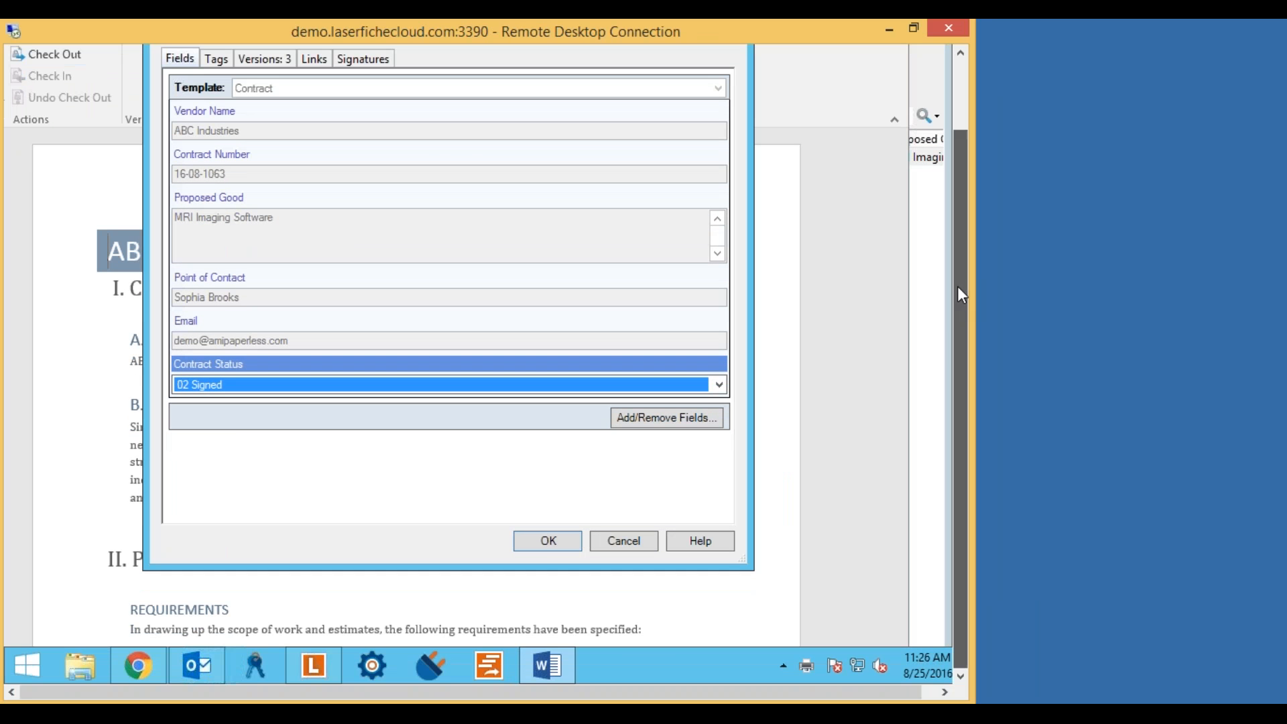
left_click(548, 540)
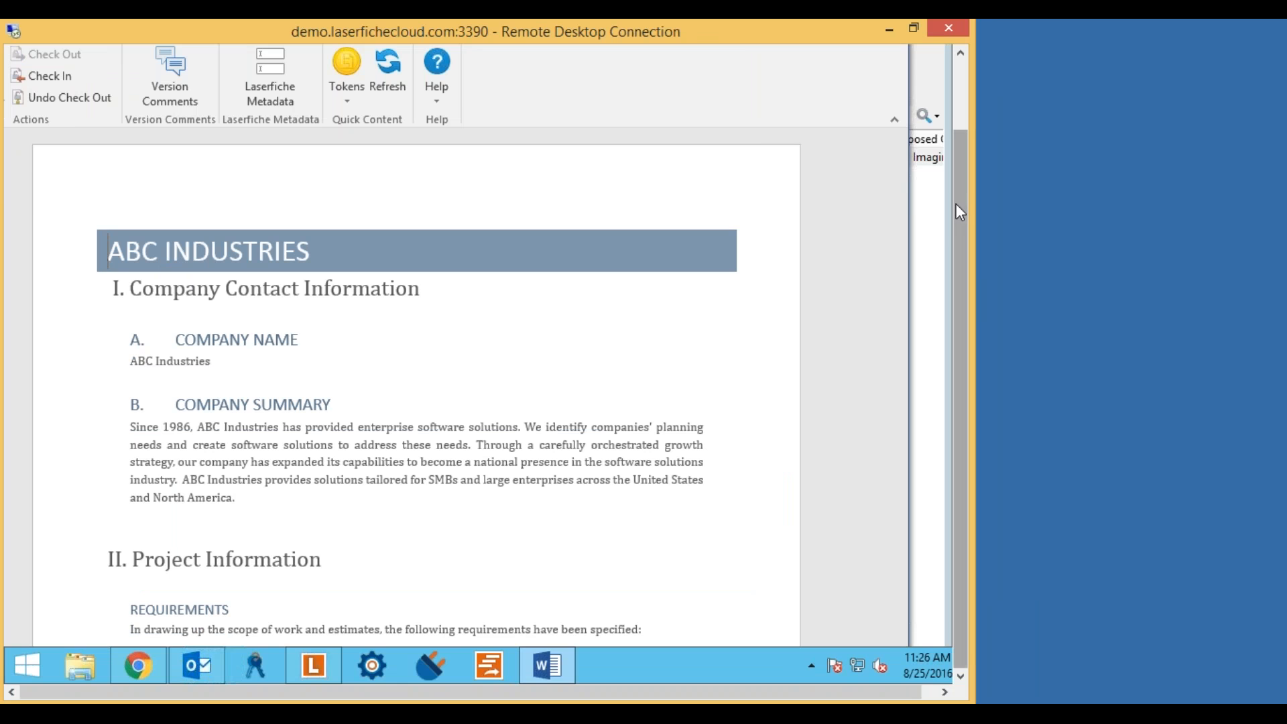
Reopen the metadata to confirm Contract Status 02 Signed, then close the contract in Word.
scroll(956, 194, "up", 1)
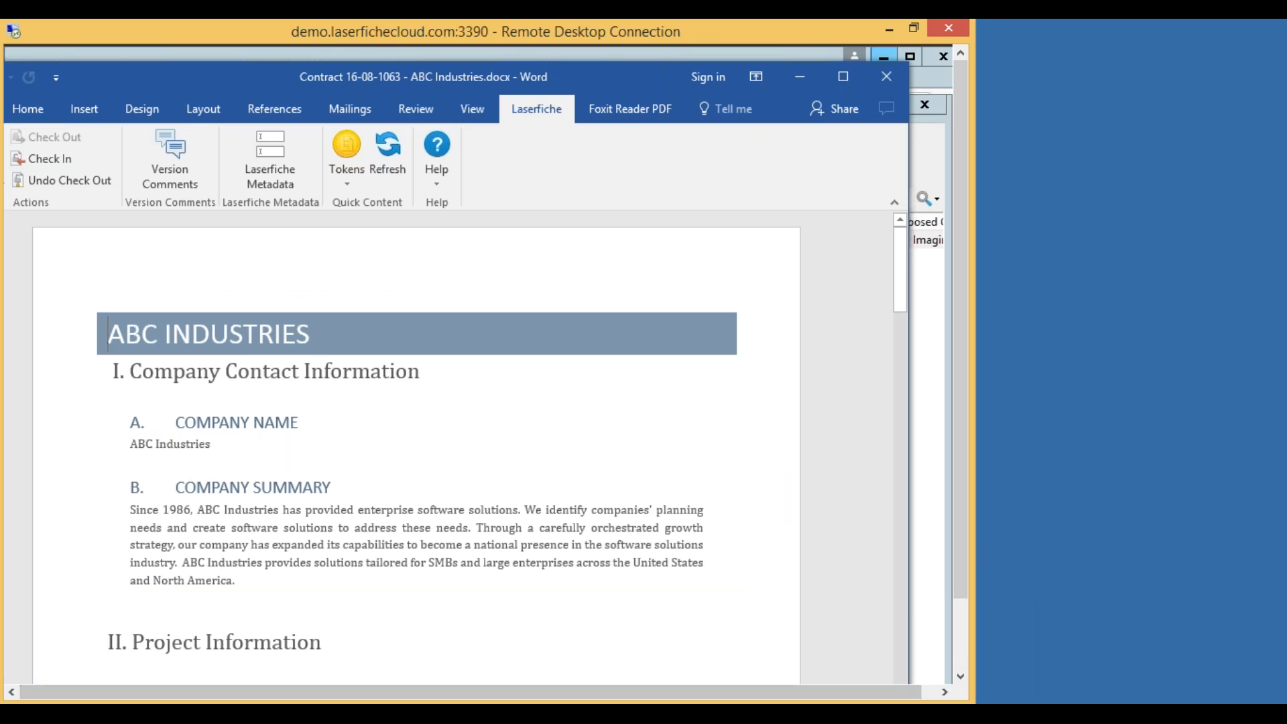
left_click(272, 147)
left_click(278, 472)
left_click(279, 472)
left_click(548, 624)
left_click_drag(463, 691, 451, 655)
left_click(888, 81)
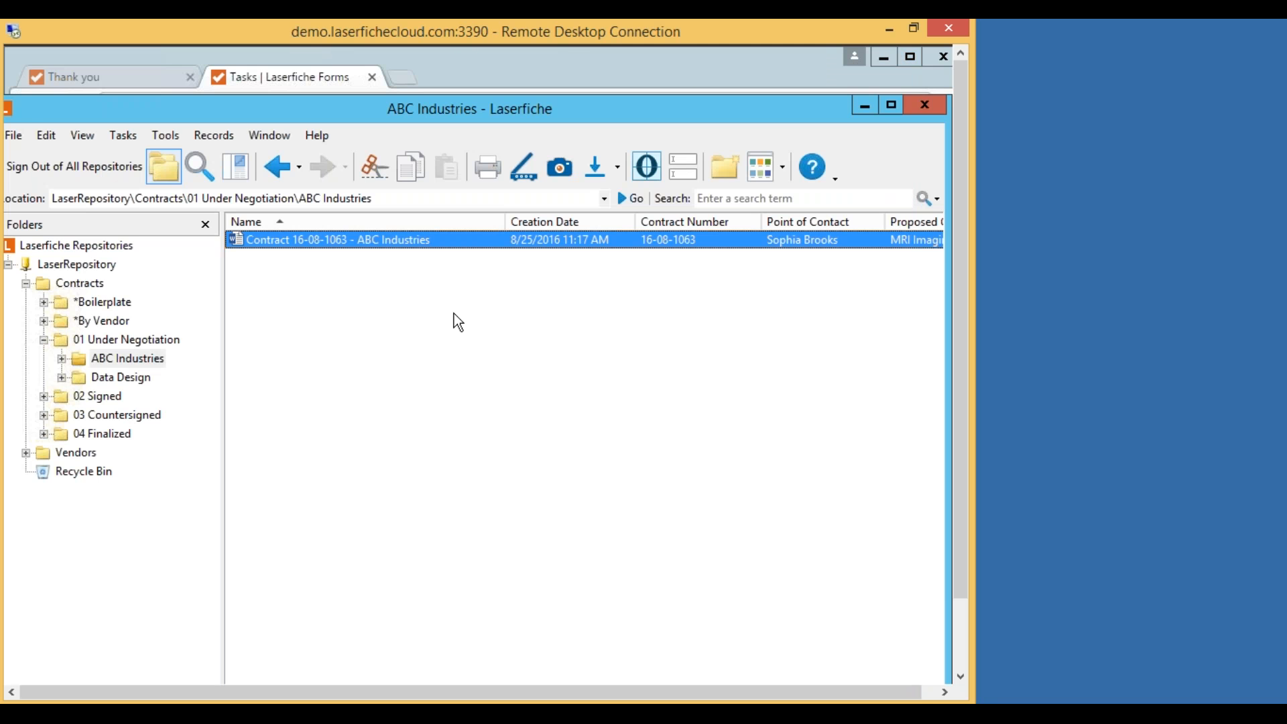
Minimize the Laserfiche client and browser windows to clear the desktop.
left_click(862, 107)
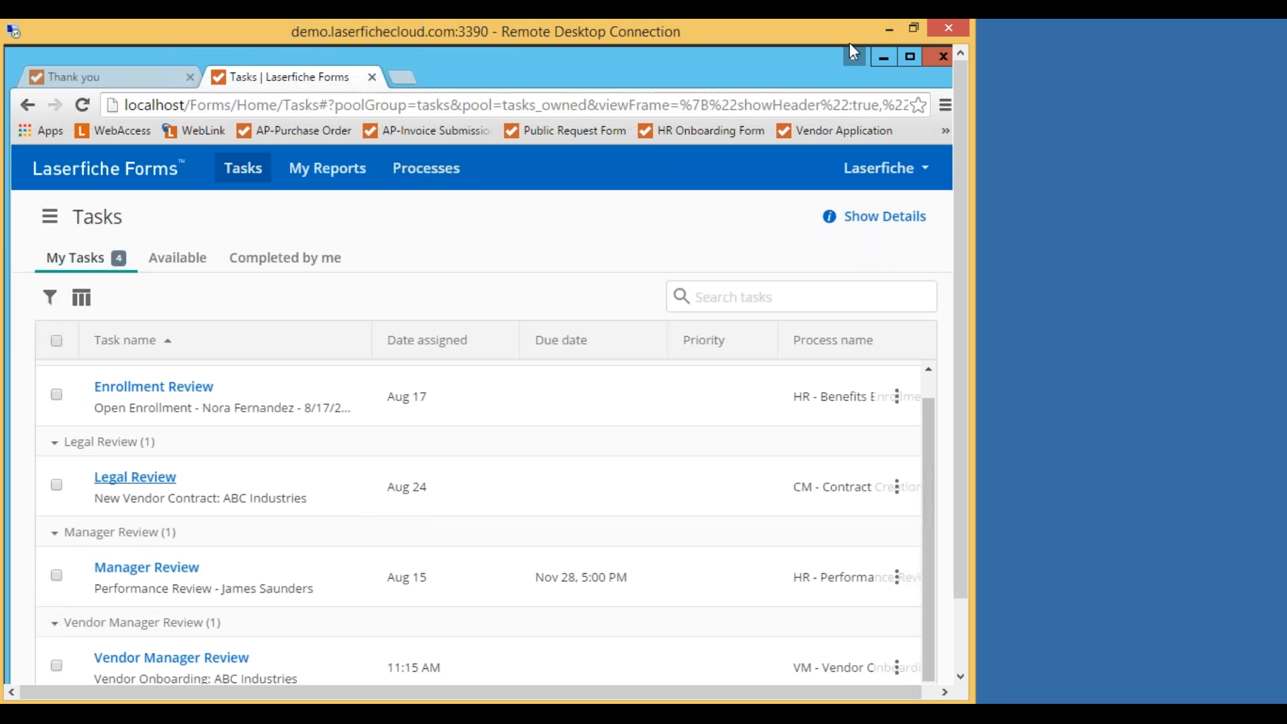
left_click(880, 57)
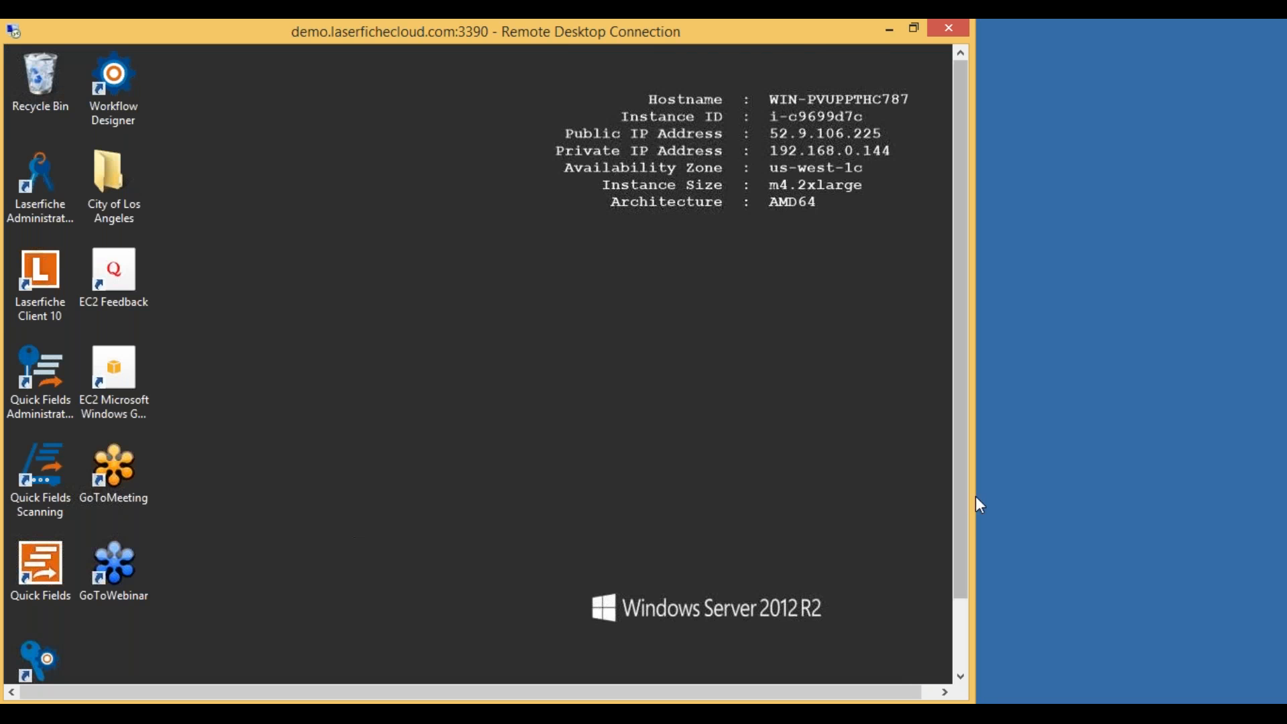
left_click_drag(956, 541, 956, 611)
left_click(138, 665)
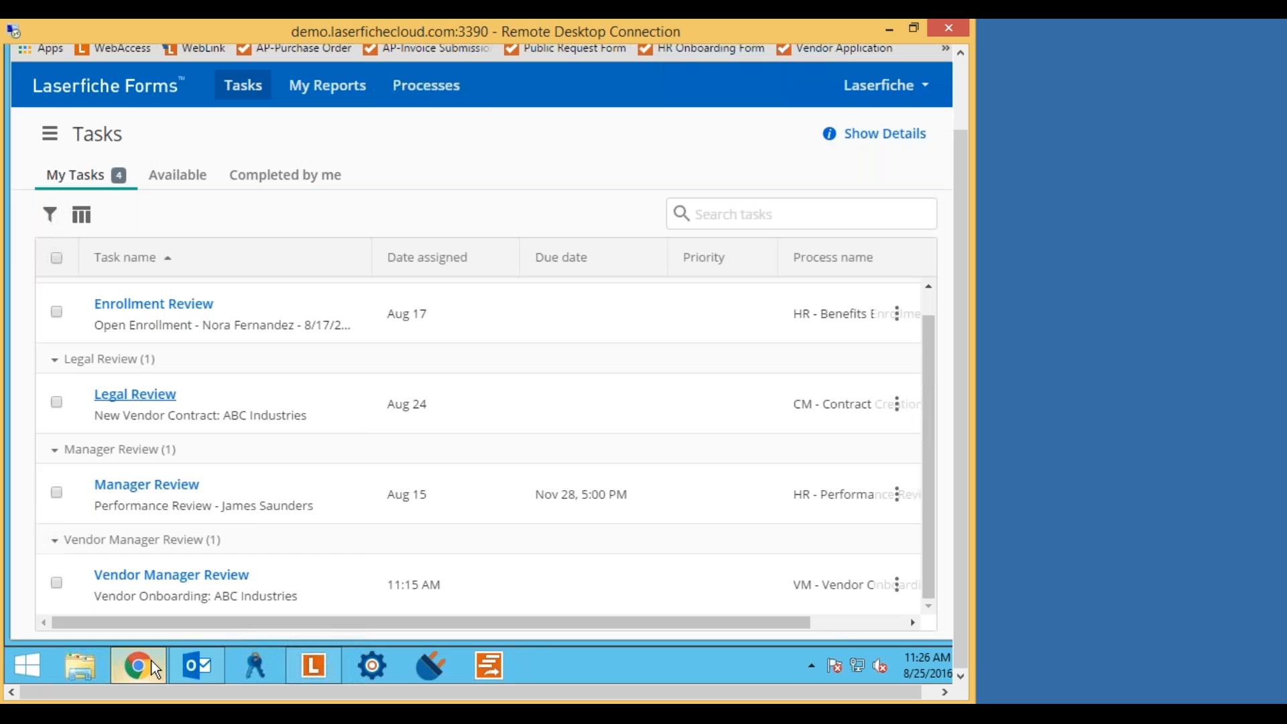
left_click_drag(965, 175, 965, 111)
left_click(878, 48)
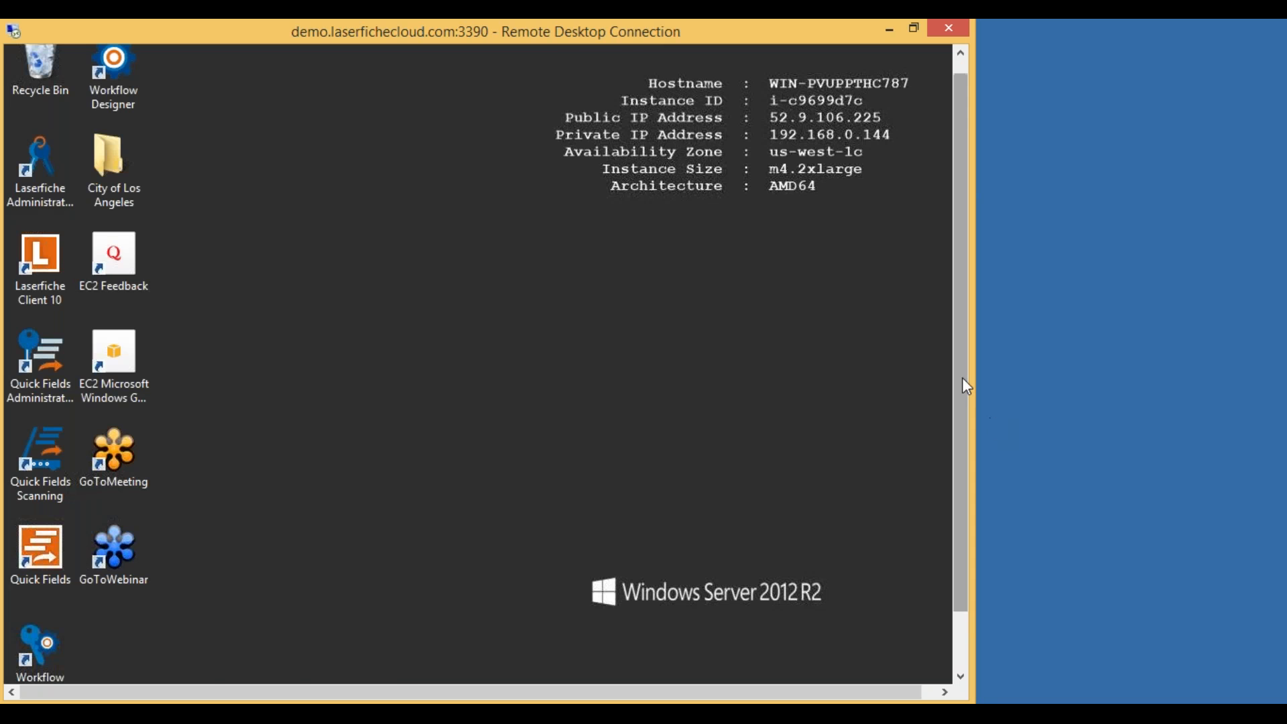
left_click_drag(963, 377, 962, 444)
Open the Contract 16-08-1063 attachment in Word, review and close it, then view the Drafted contract with Widget Tec email.
left_click(202, 654)
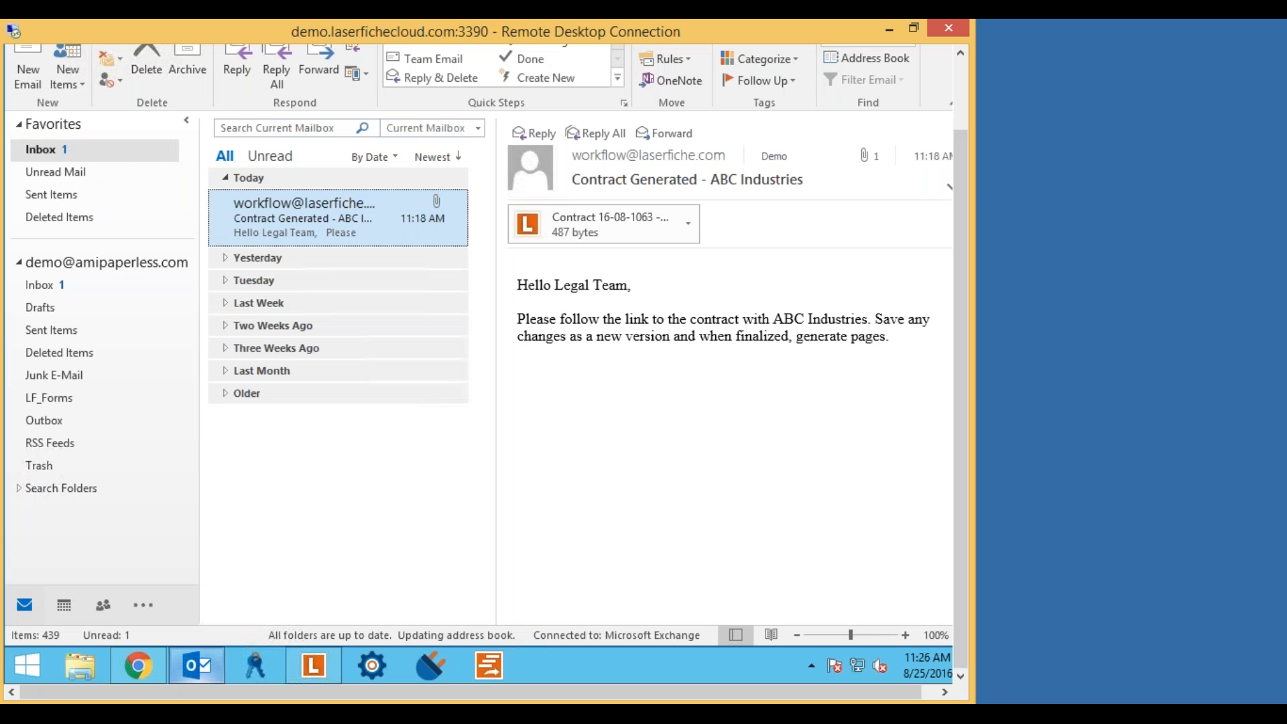
left_click(603, 233)
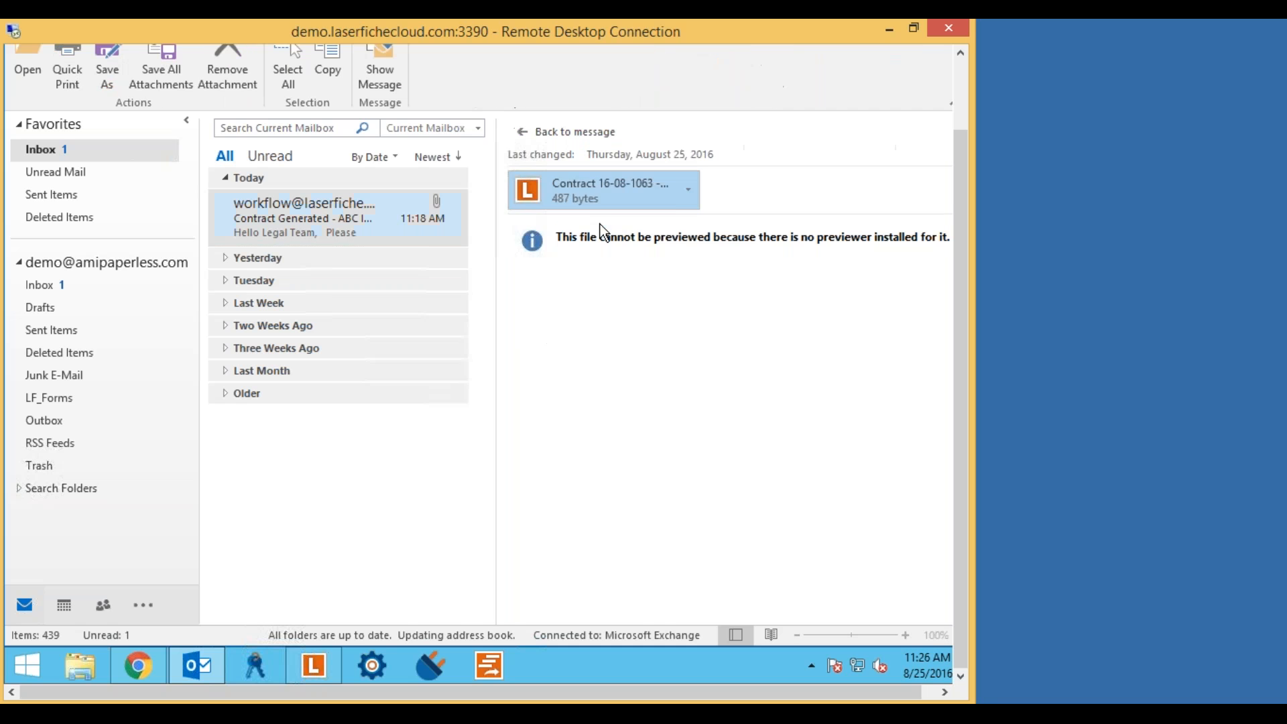
double_click(612, 187)
left_click(353, 354)
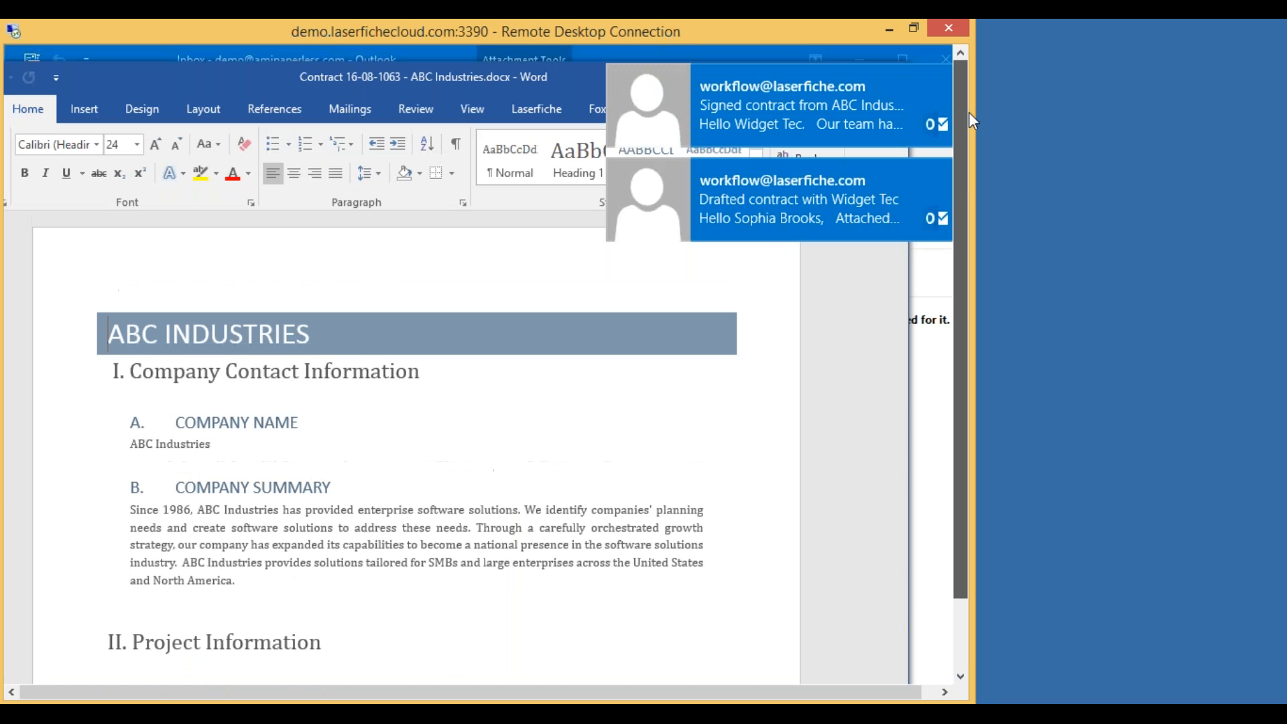
scroll(960, 237, "down", 3)
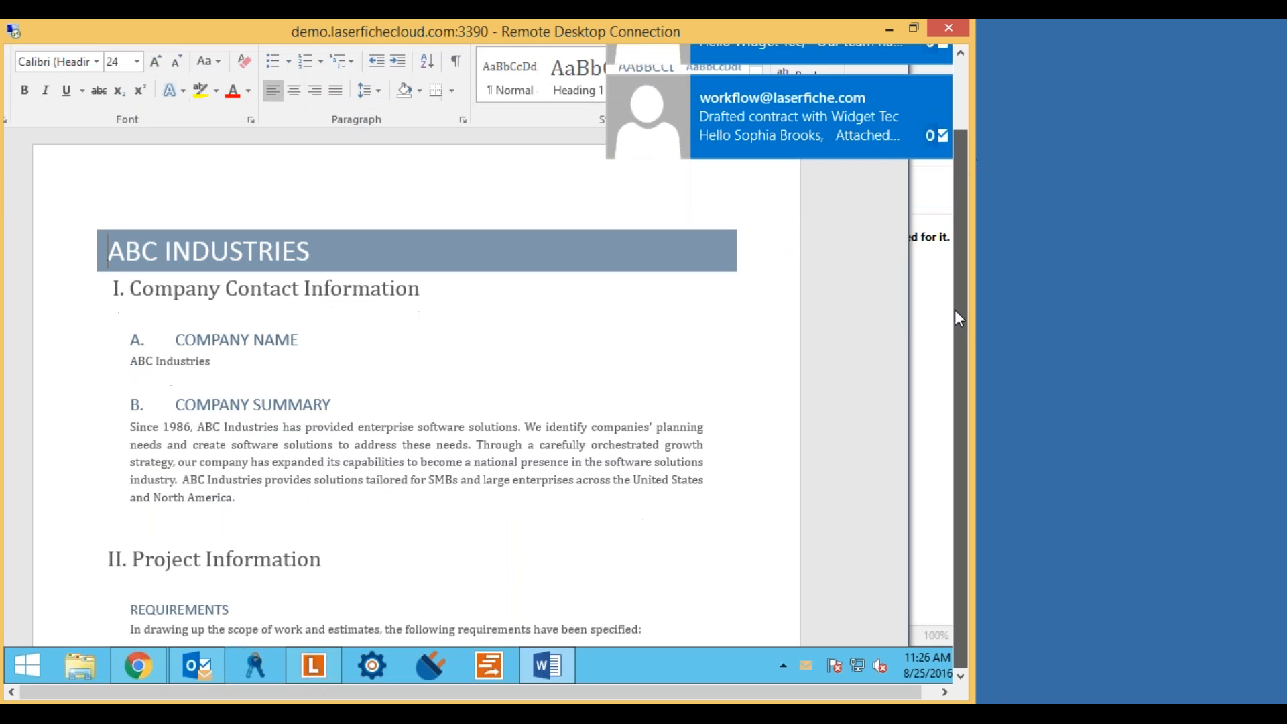
left_click(362, 499)
scroll(362, 499, "down", 8)
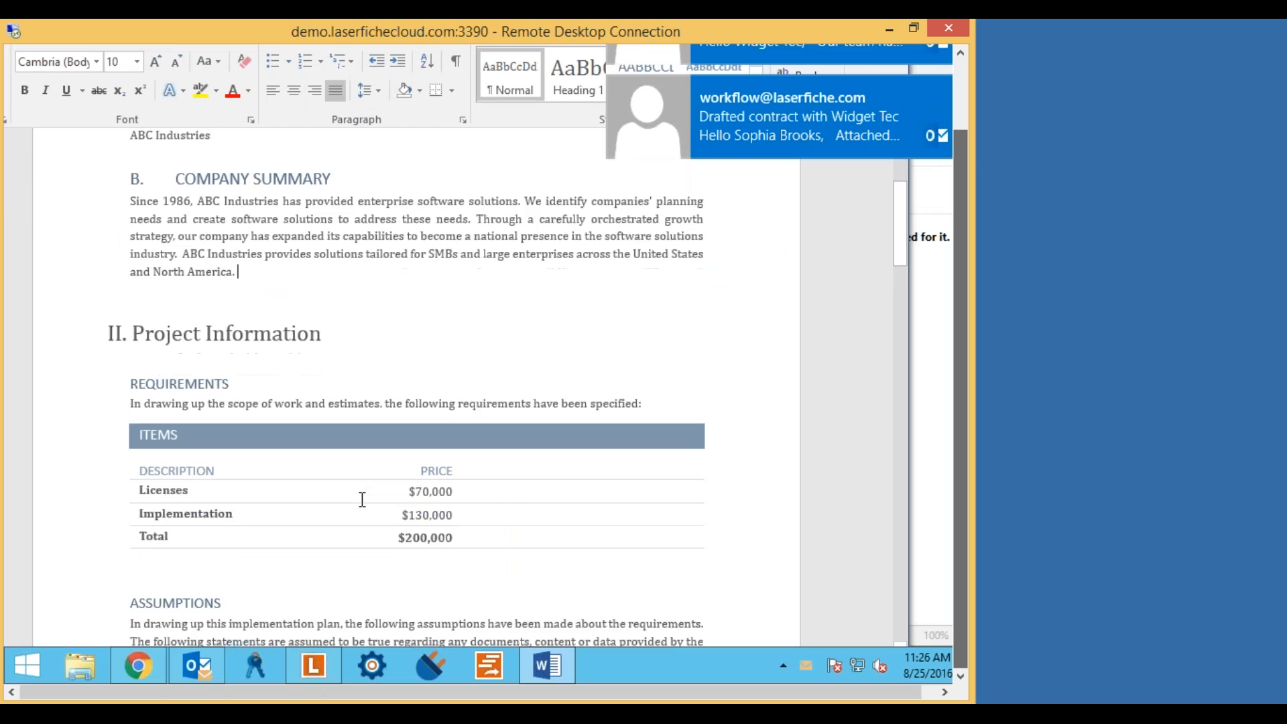
key("ctrl+Home")
key("End")
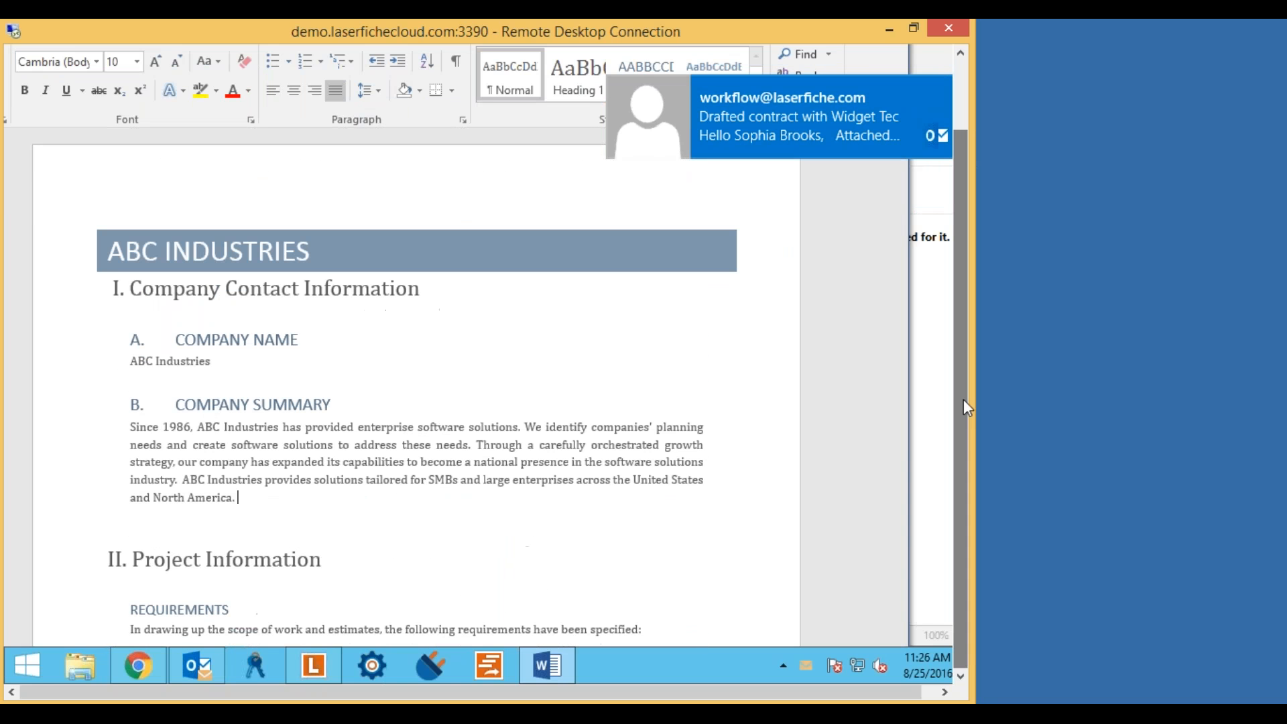
scroll(959, 235, "up", 3)
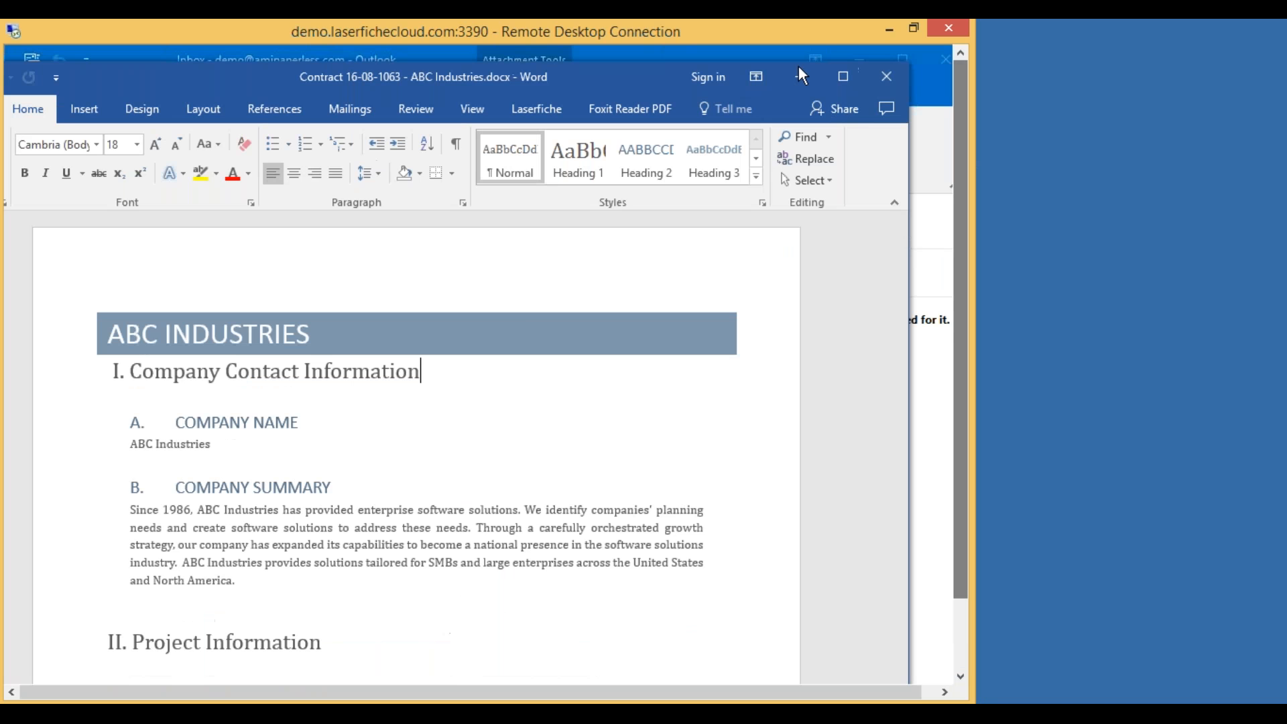
left_click(797, 73)
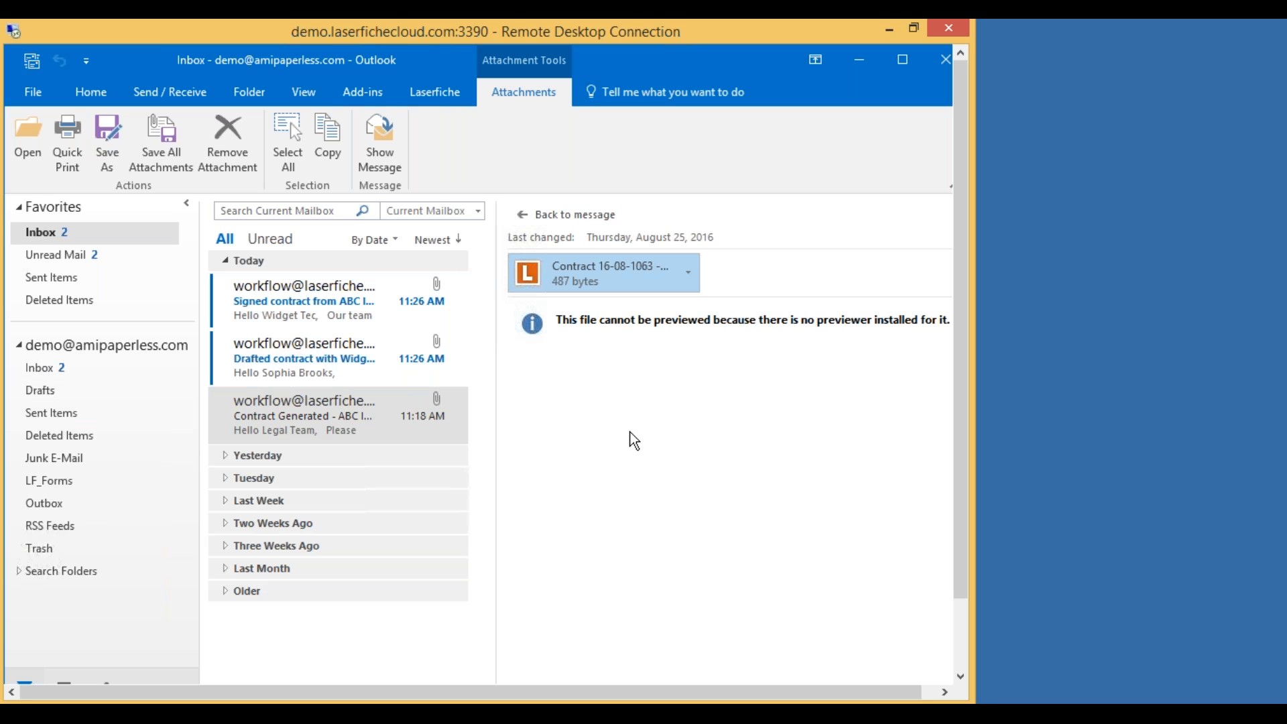
left_click(263, 371)
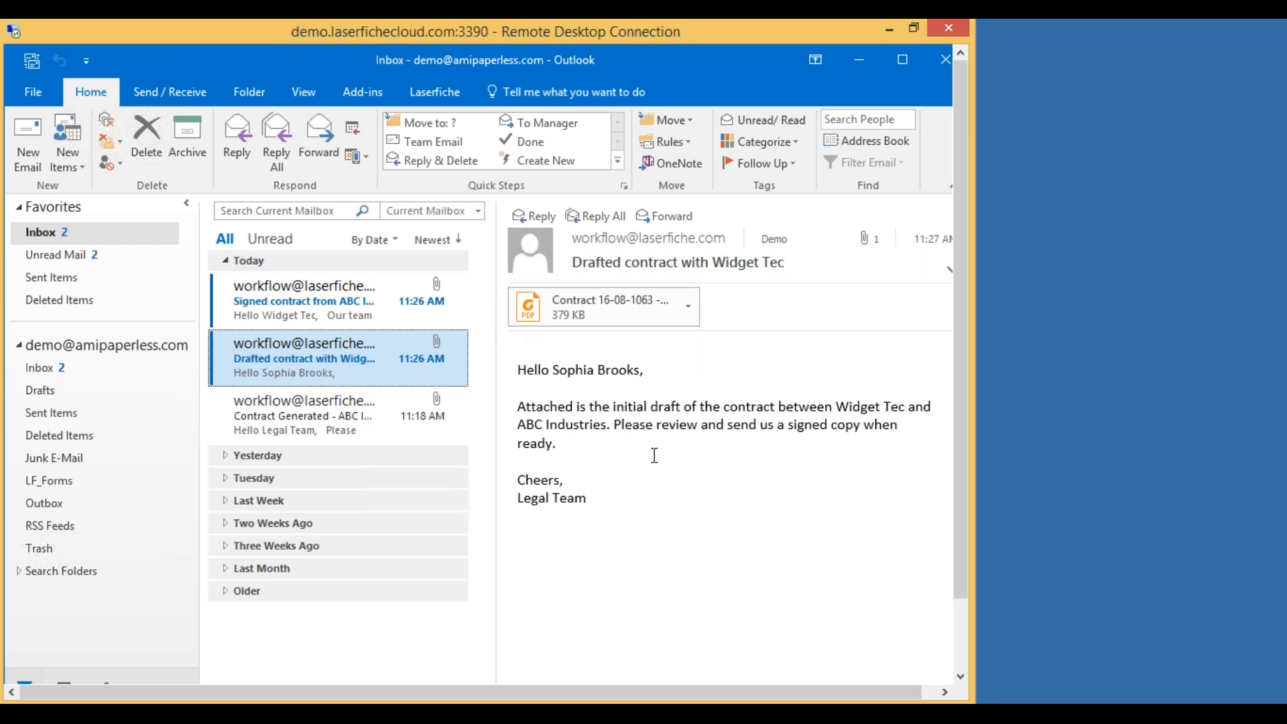
Open the Signed contract from ABC Industries email in Outlook.
left_click(337, 312)
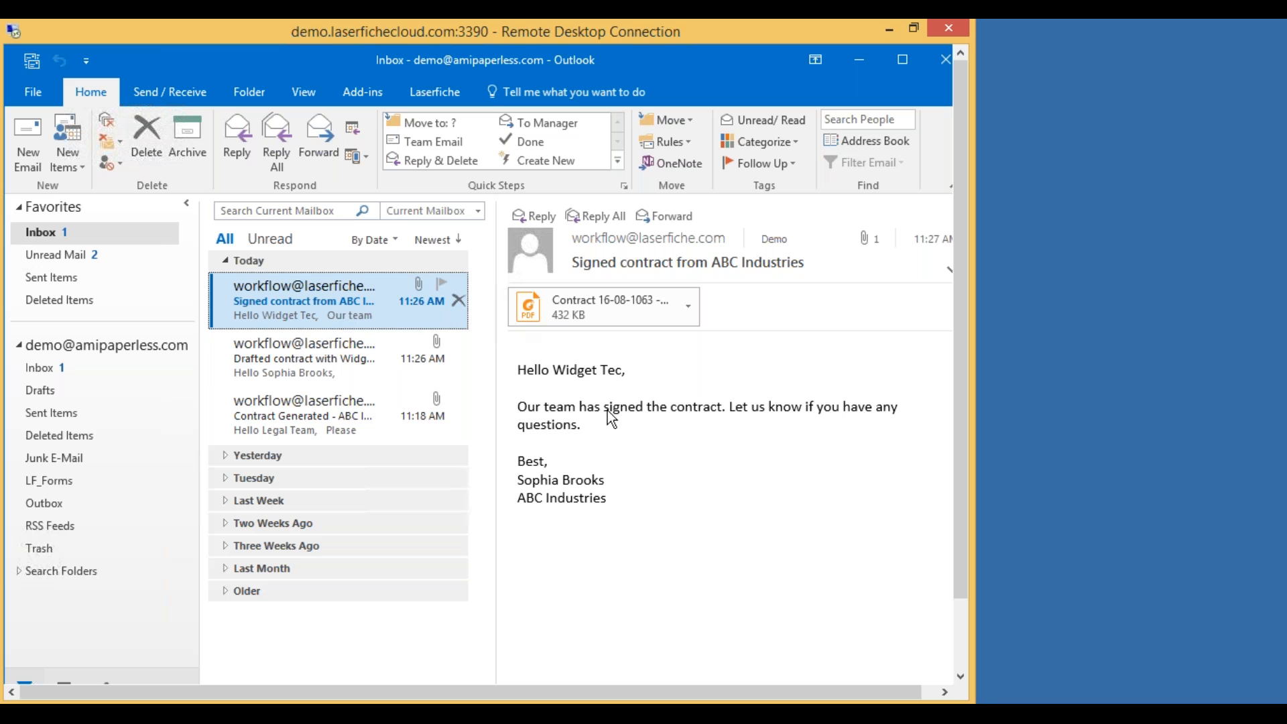
left_click(295, 352)
left_click(357, 292)
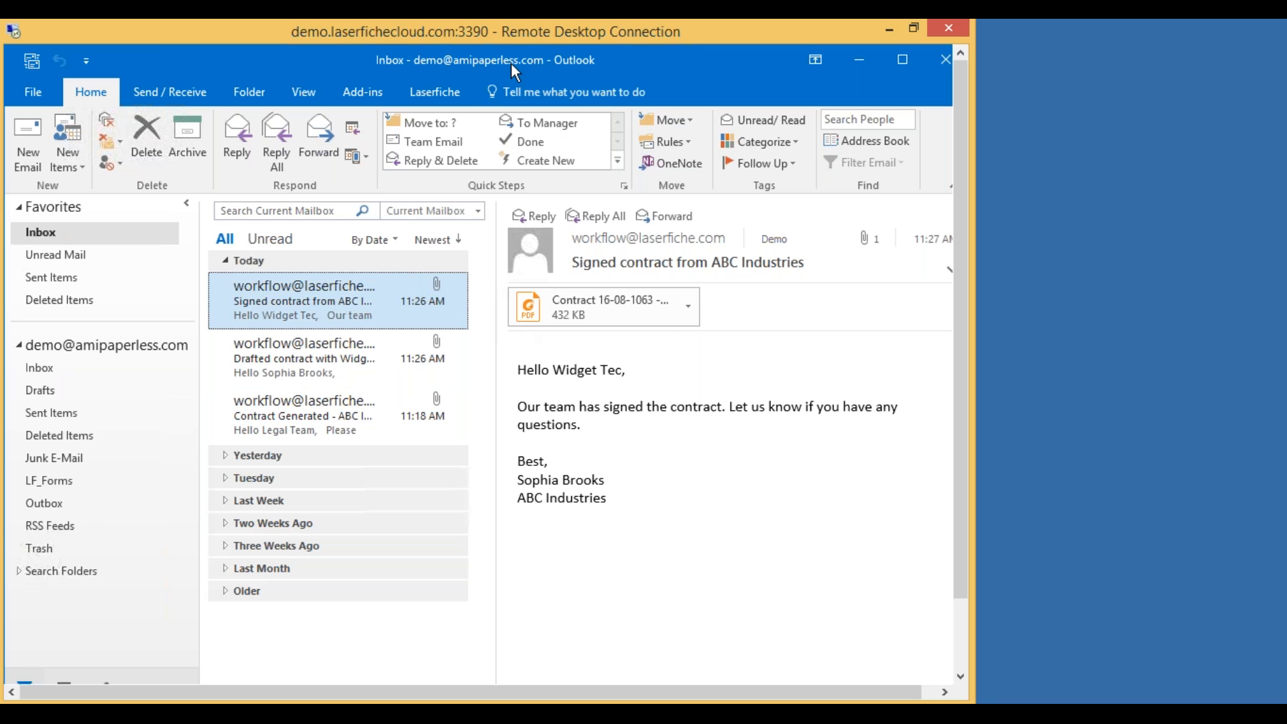
Resize and reposition Outlook so it sits alongside the Laserfiche Client window.
left_click_drag(497, 89, 947, 92)
left_click_drag(784, 94, 743, 70)
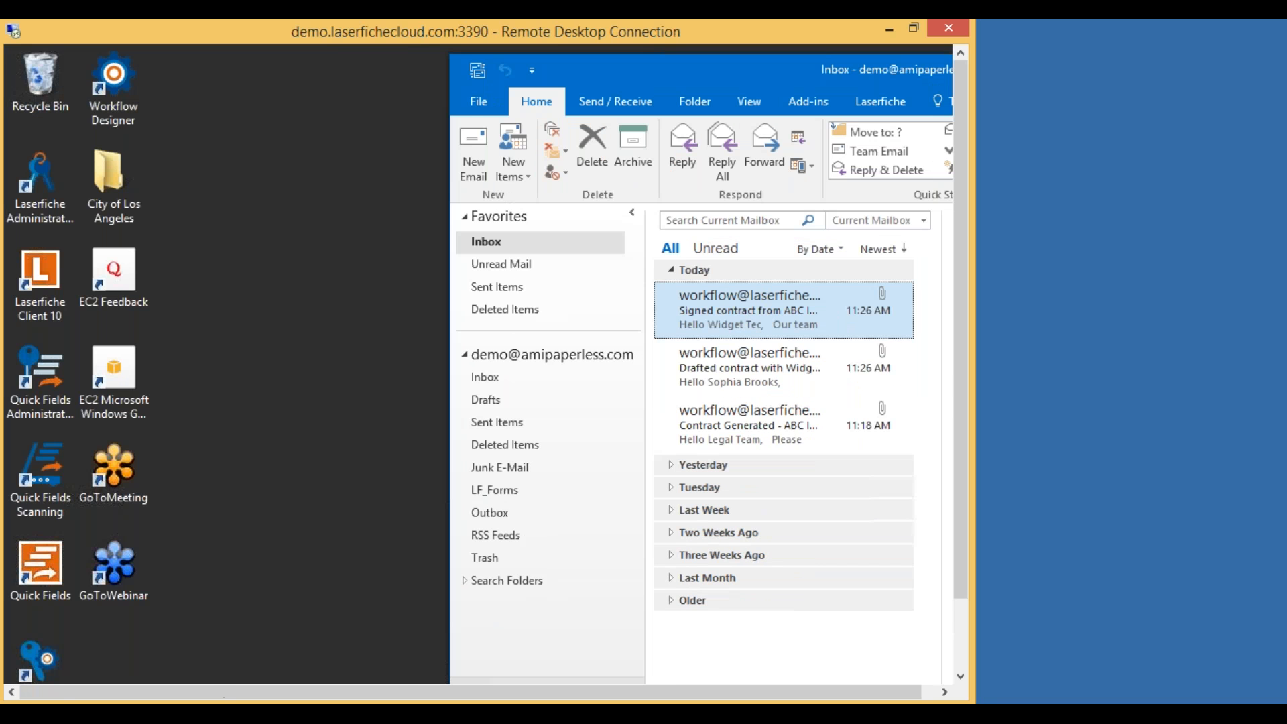
left_click_drag(963, 395, 945, 559)
left_click(309, 664)
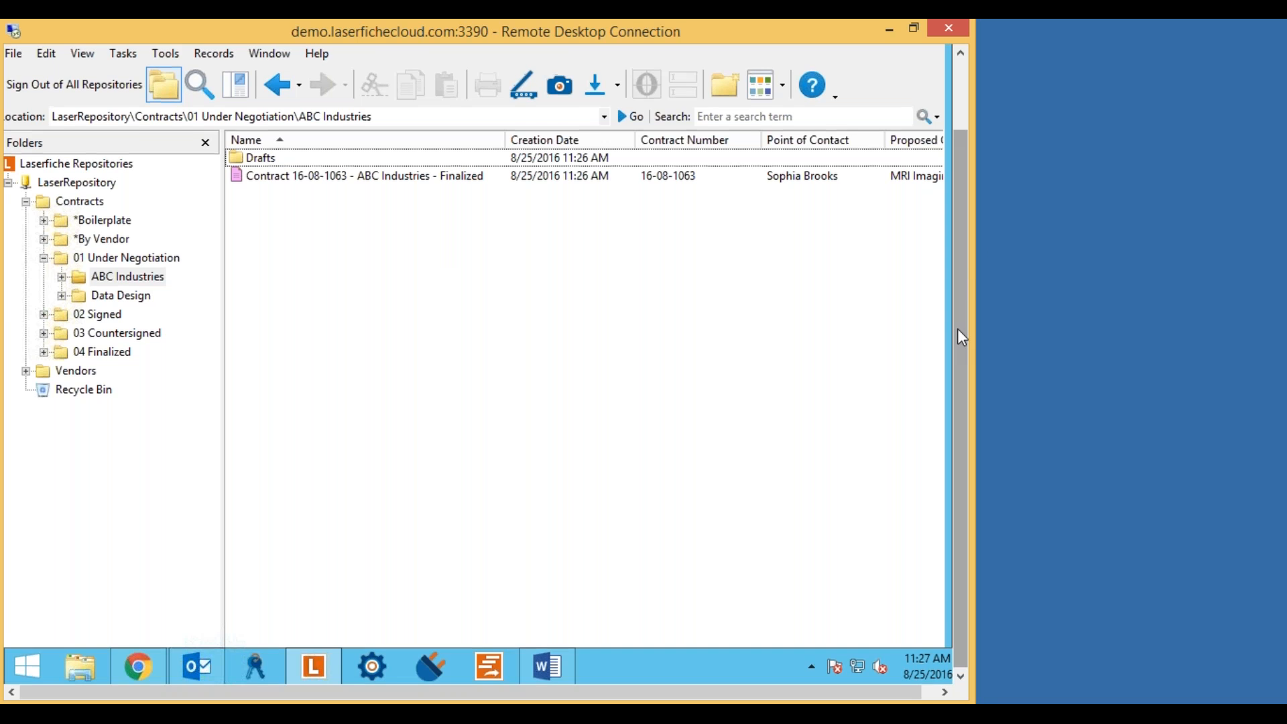
left_click_drag(957, 330, 967, 254)
left_click(716, 70)
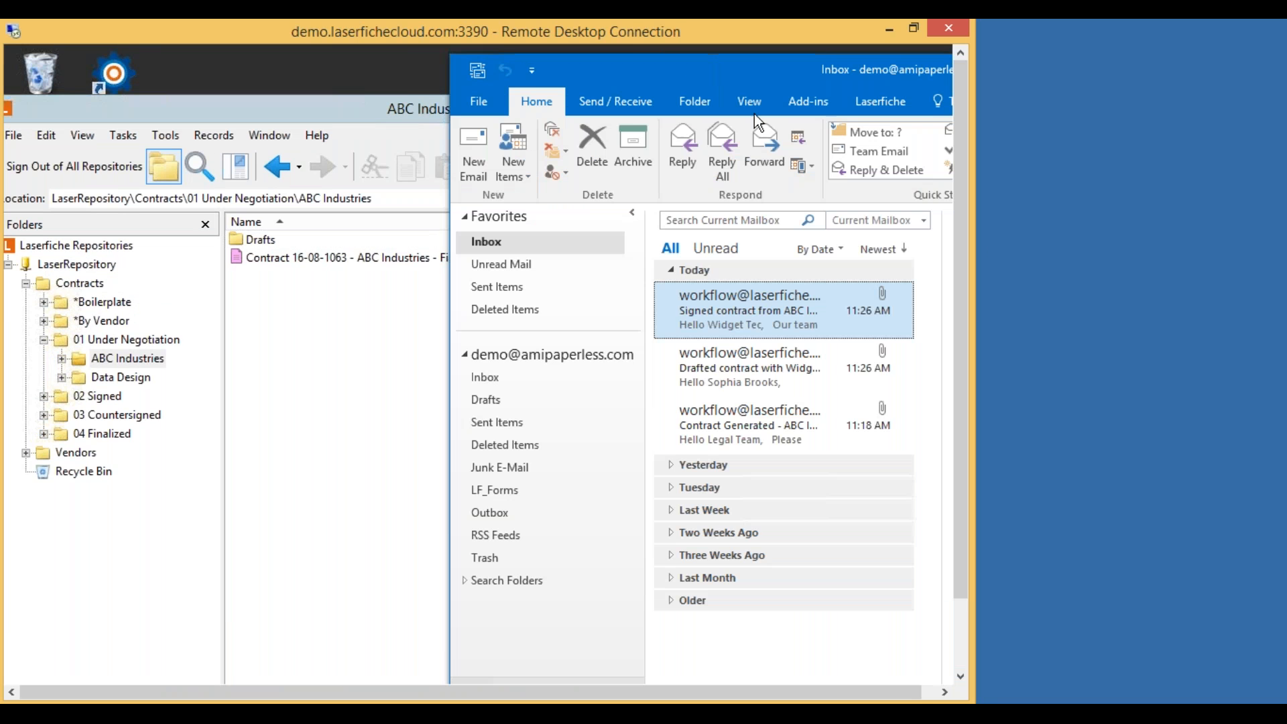
left_click_drag(670, 691, 684, 690)
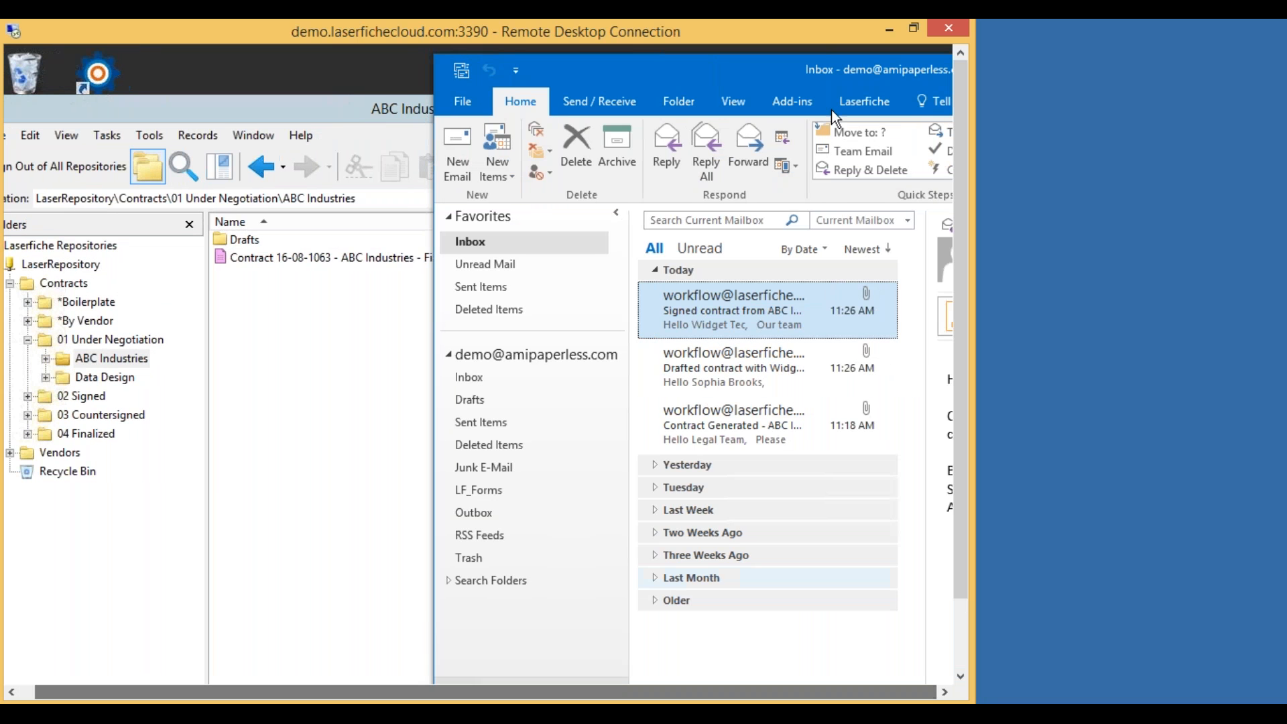
left_click_drag(841, 62, 718, 70)
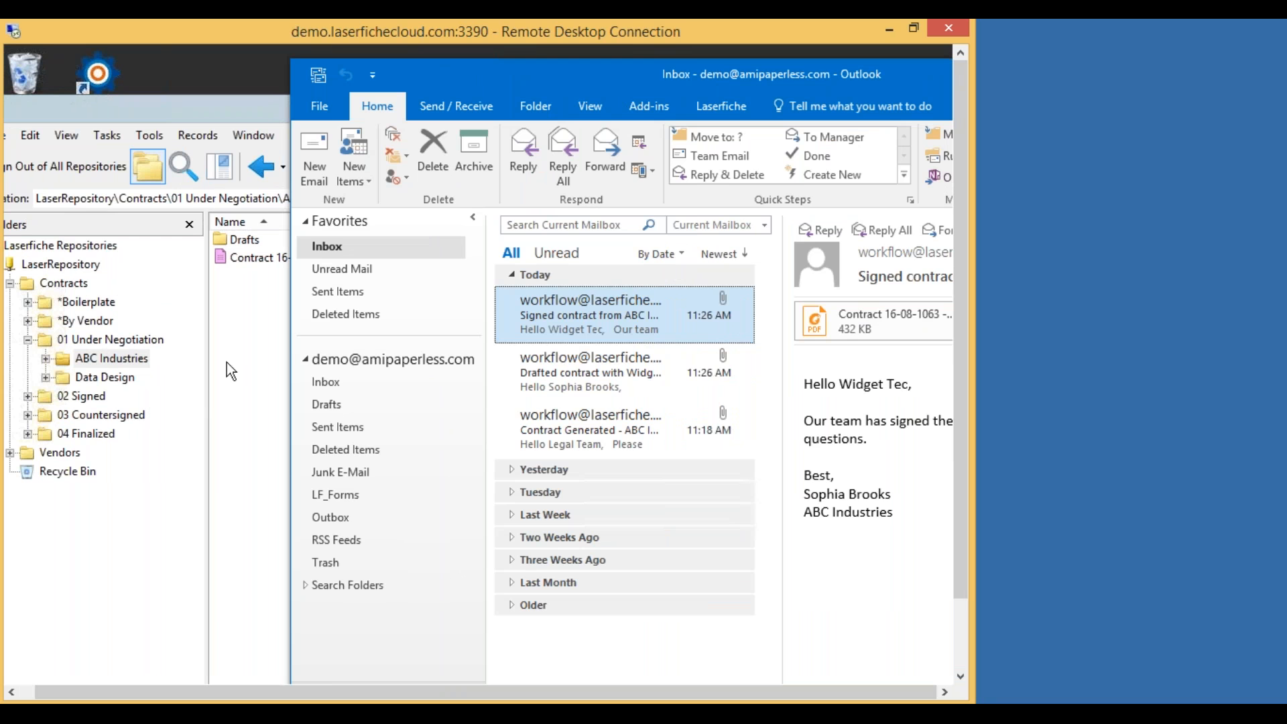
Select Contract 16-08-1063 in ABC Industries, open the Drafts folder, and bring the signed email forward.
left_click(238, 336)
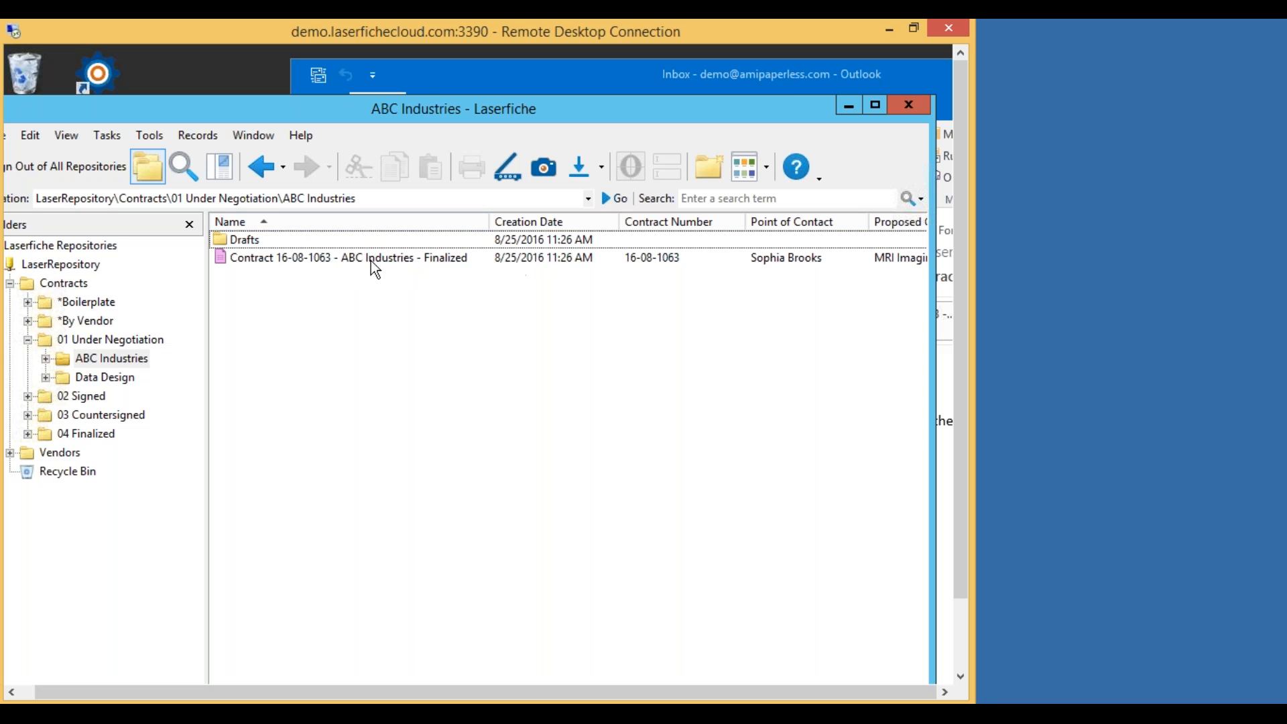
left_click(352, 255)
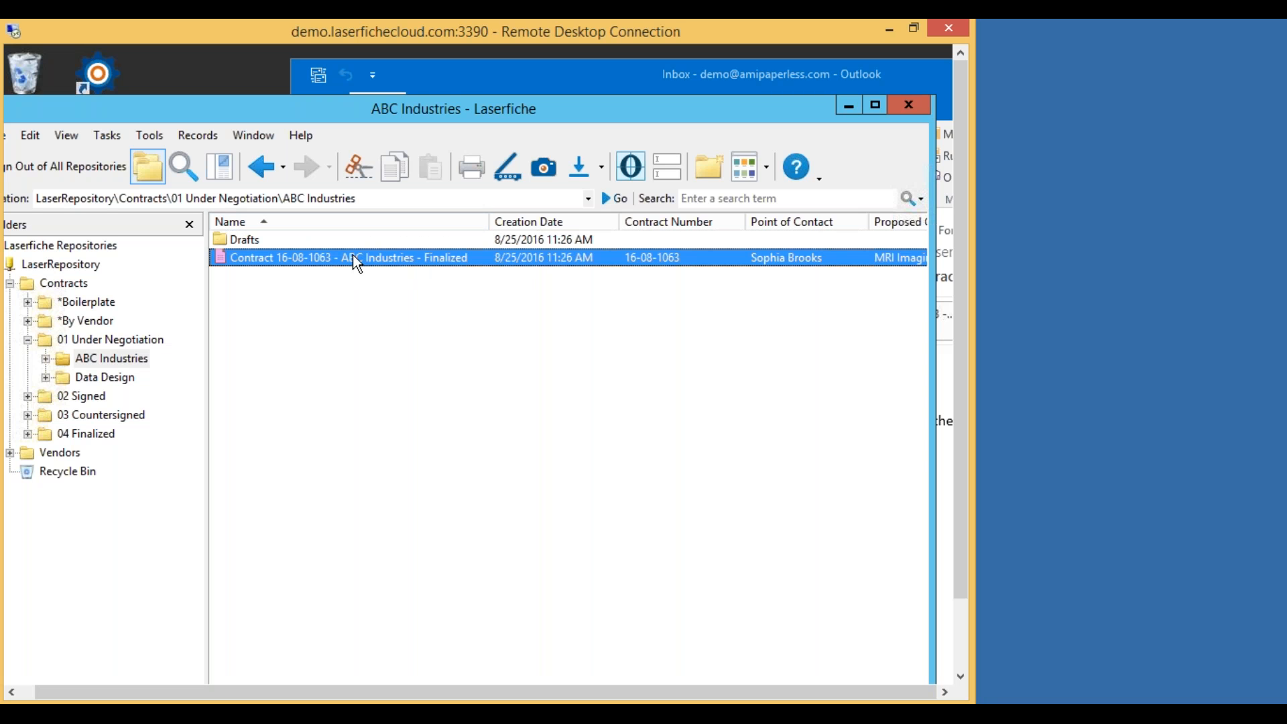
left_click(670, 82)
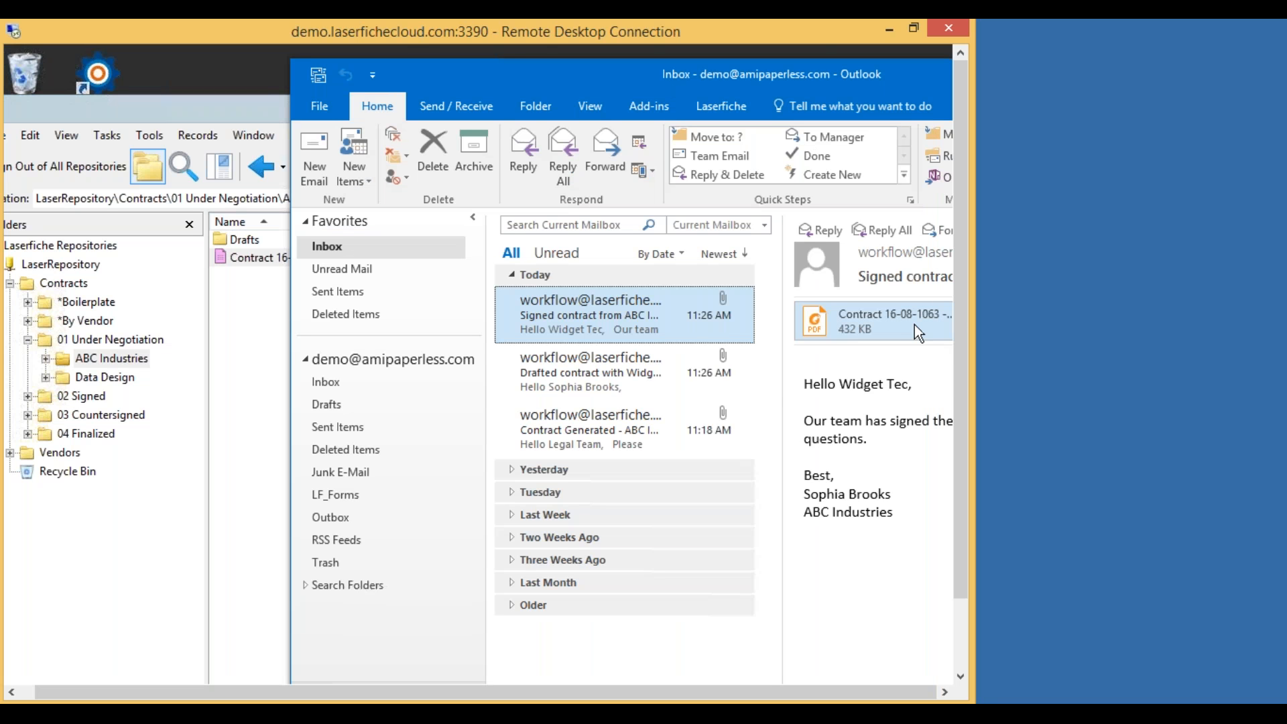
left_click(255, 308)
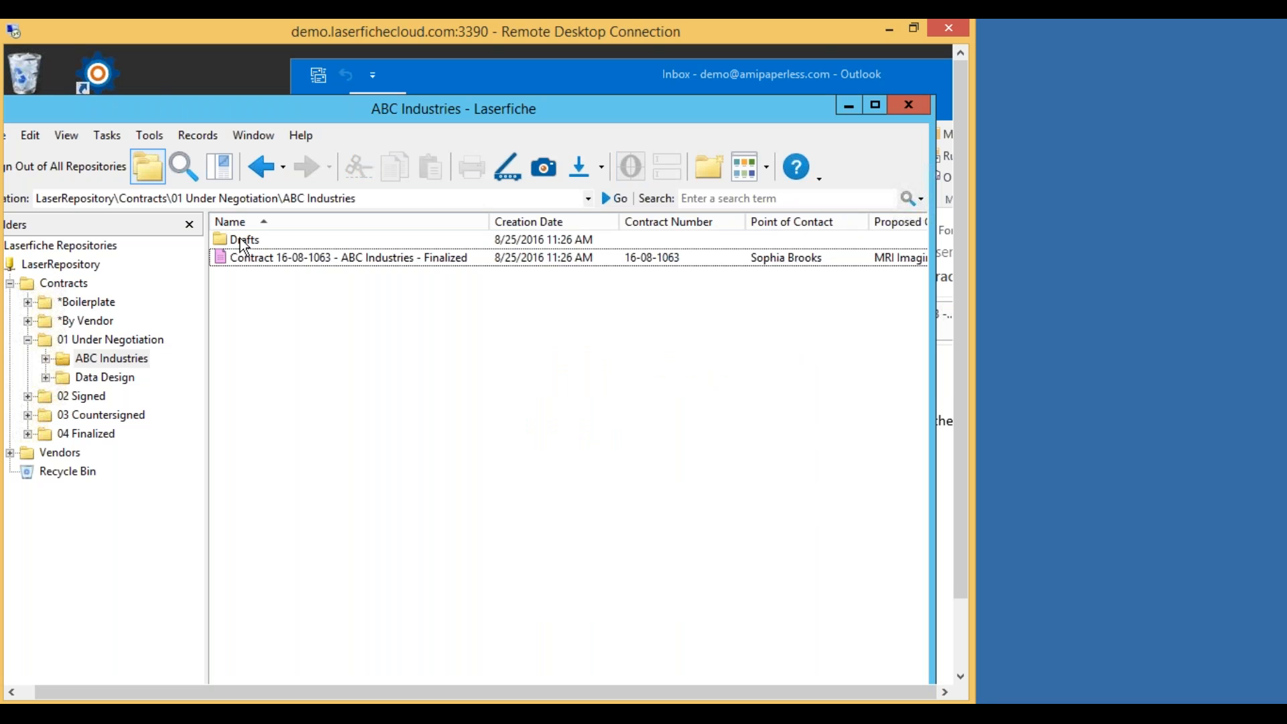
double_click(245, 241)
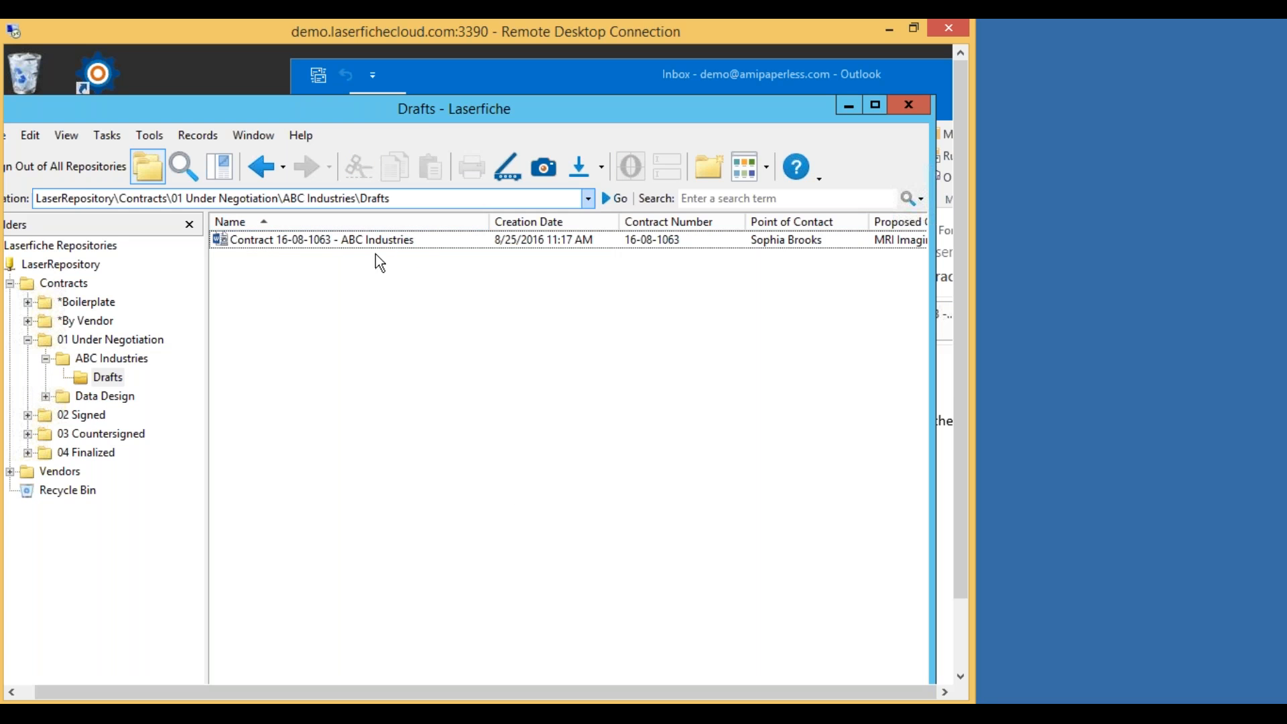
left_click(610, 71)
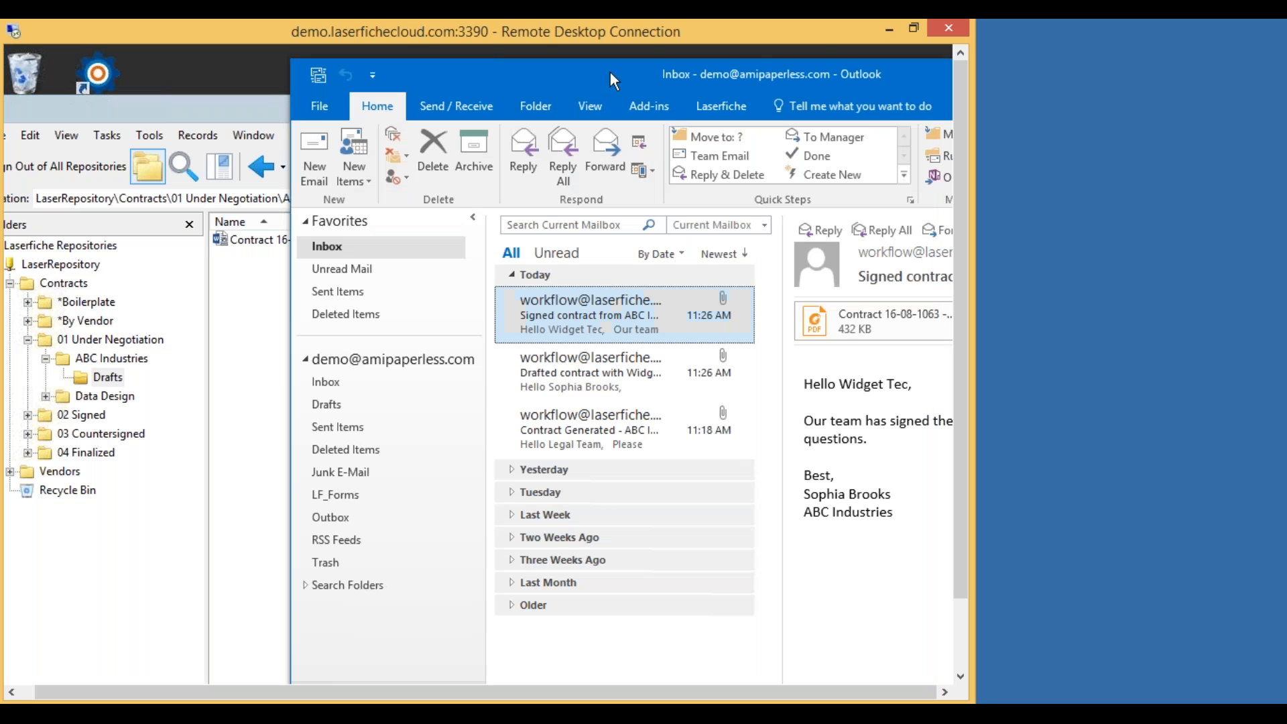
Import the signed PDF into Drafts as Contract 16-08-1063 - ABC Industries - Finalized.
left_click_drag(742, 70, 800, 79)
left_click_drag(902, 329, 282, 274)
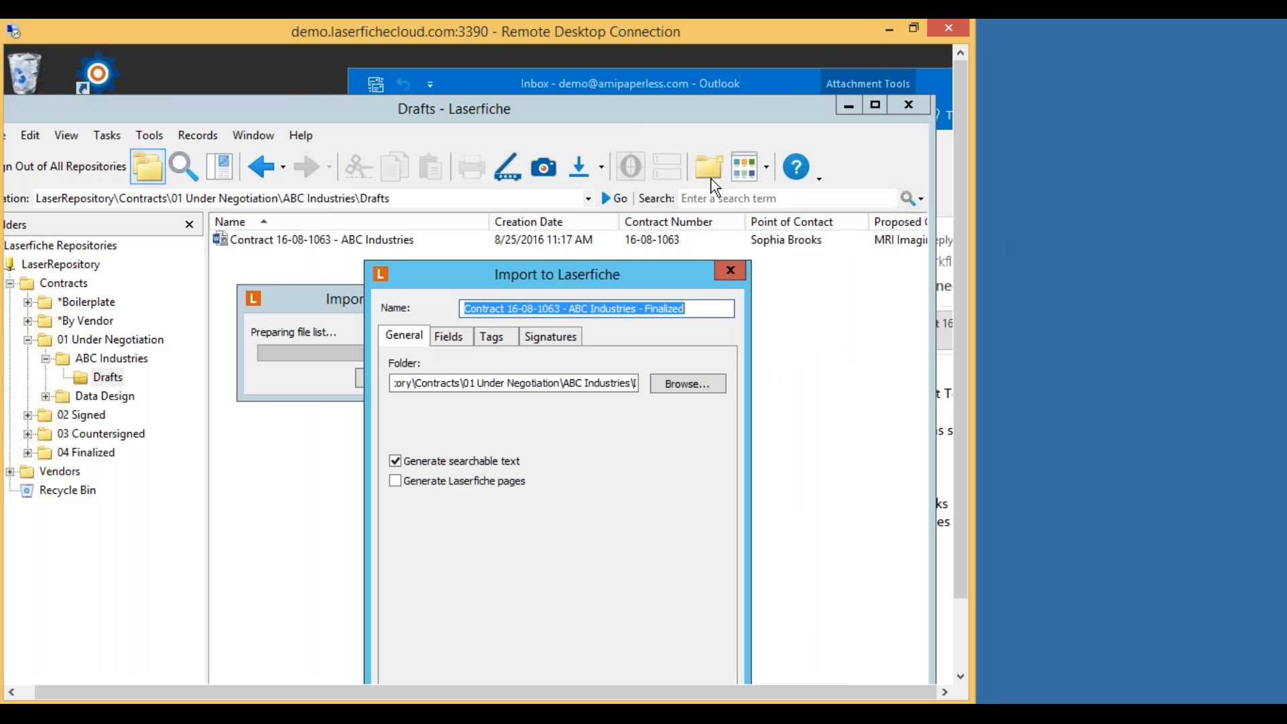
left_click(631, 97)
left_click_drag(607, 269, 623, 131)
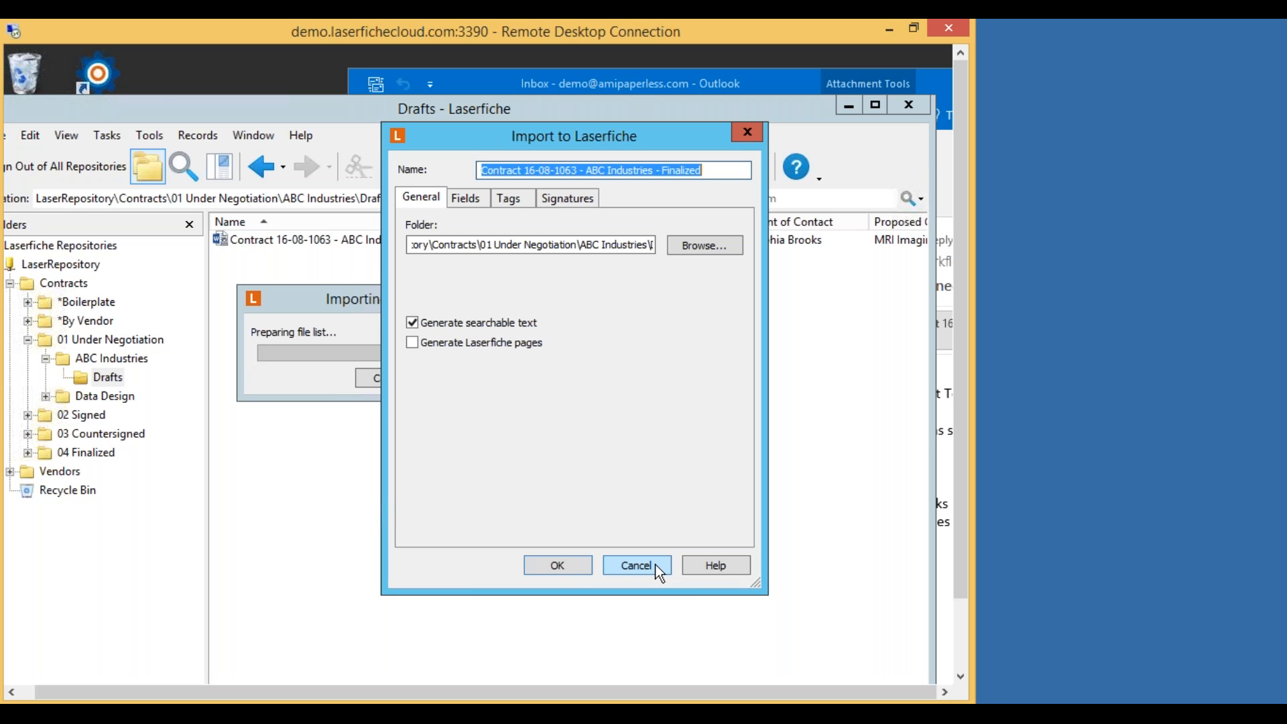
left_click(569, 566)
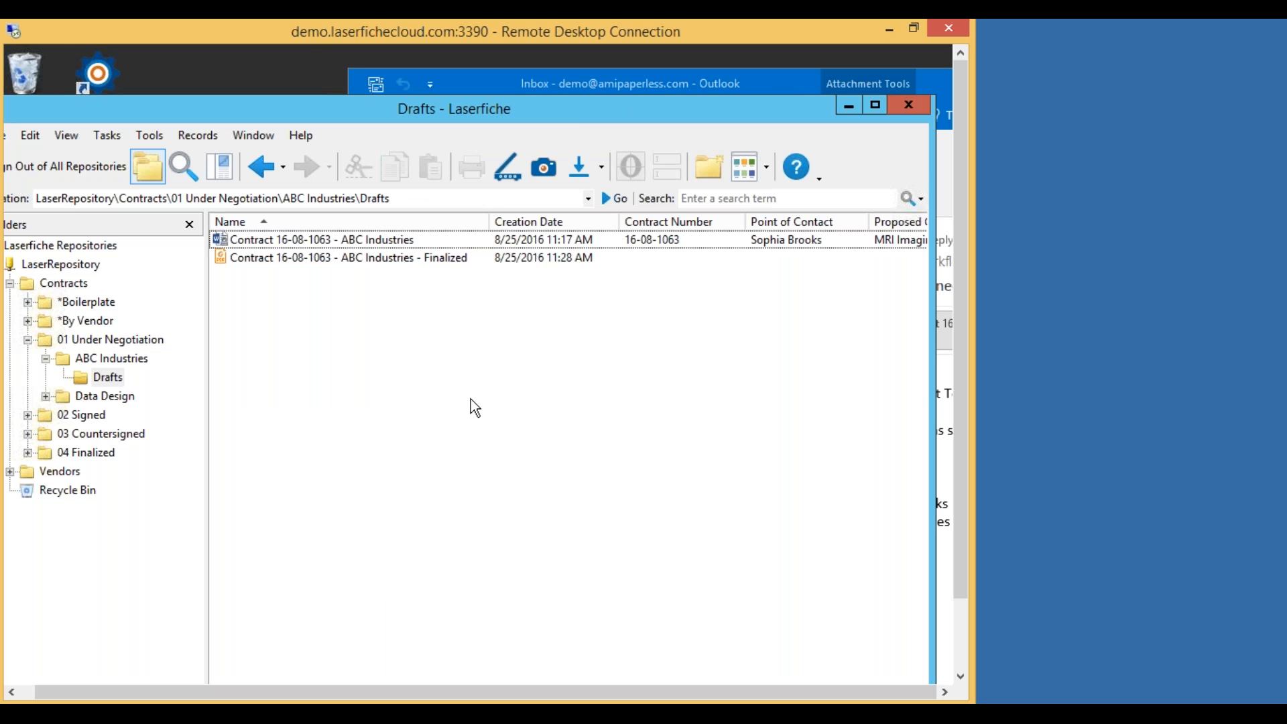
Import the signed PDF again as a new version with comment 'Countersigned'.
left_click(679, 83)
left_click_drag(898, 329, 274, 268)
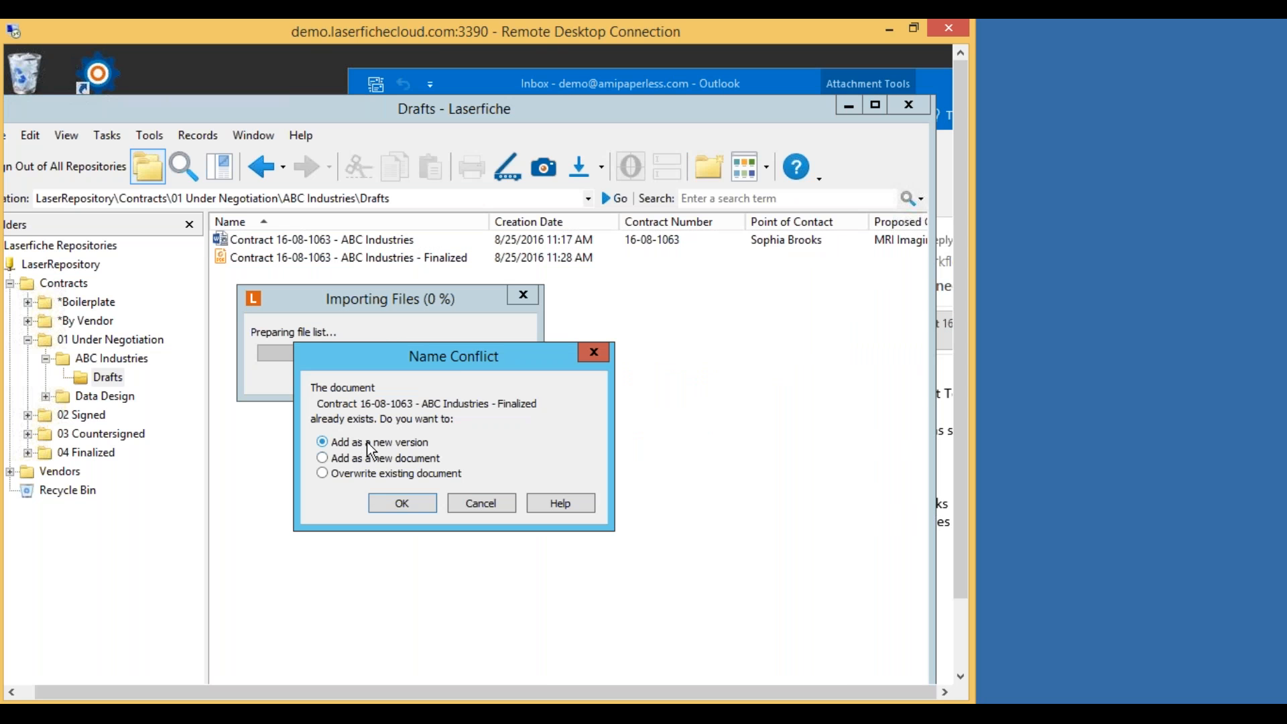
left_click(408, 502)
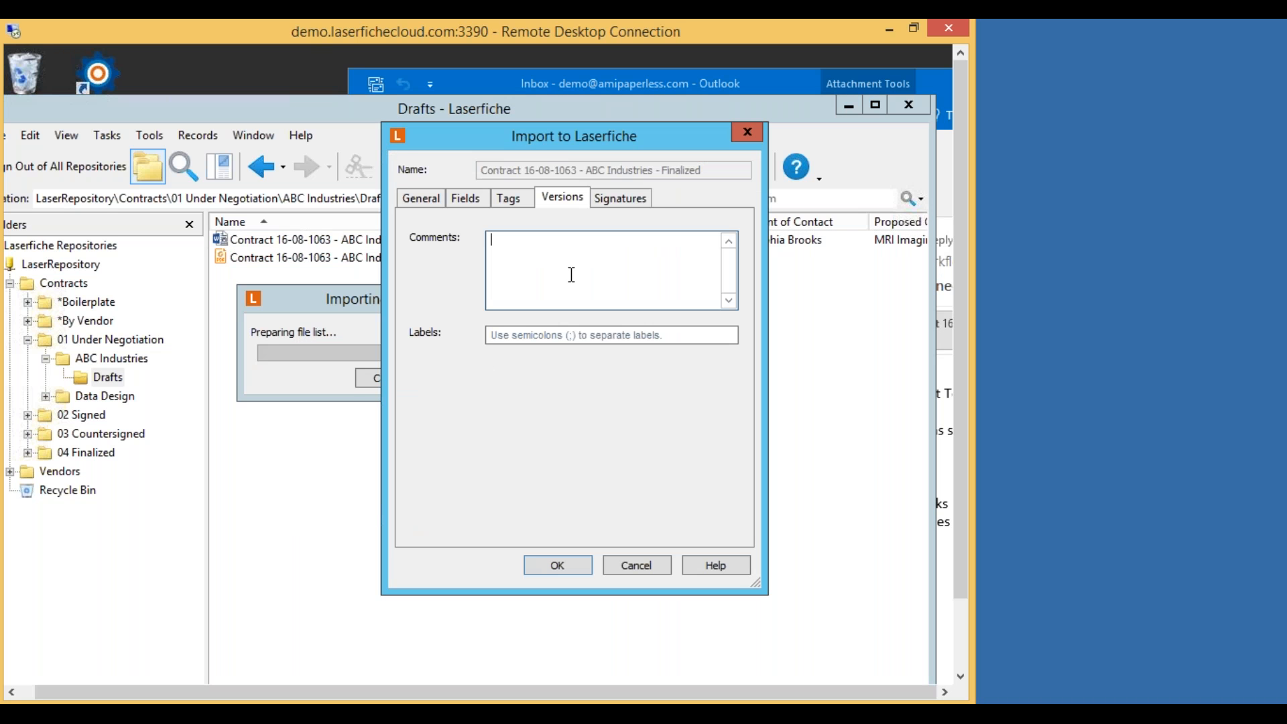
type("Countersigned")
left_click(562, 565)
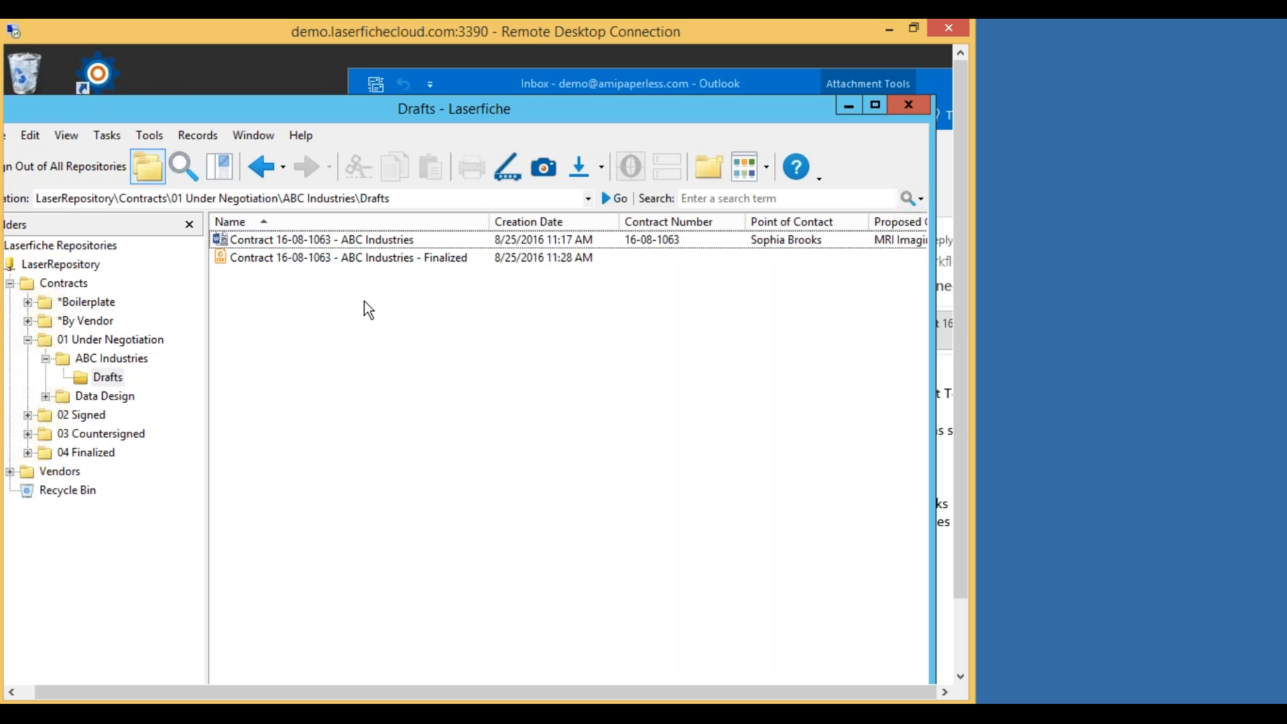
left_click_drag(464, 116, 638, 80)
left_click_drag(536, 92, 494, 87)
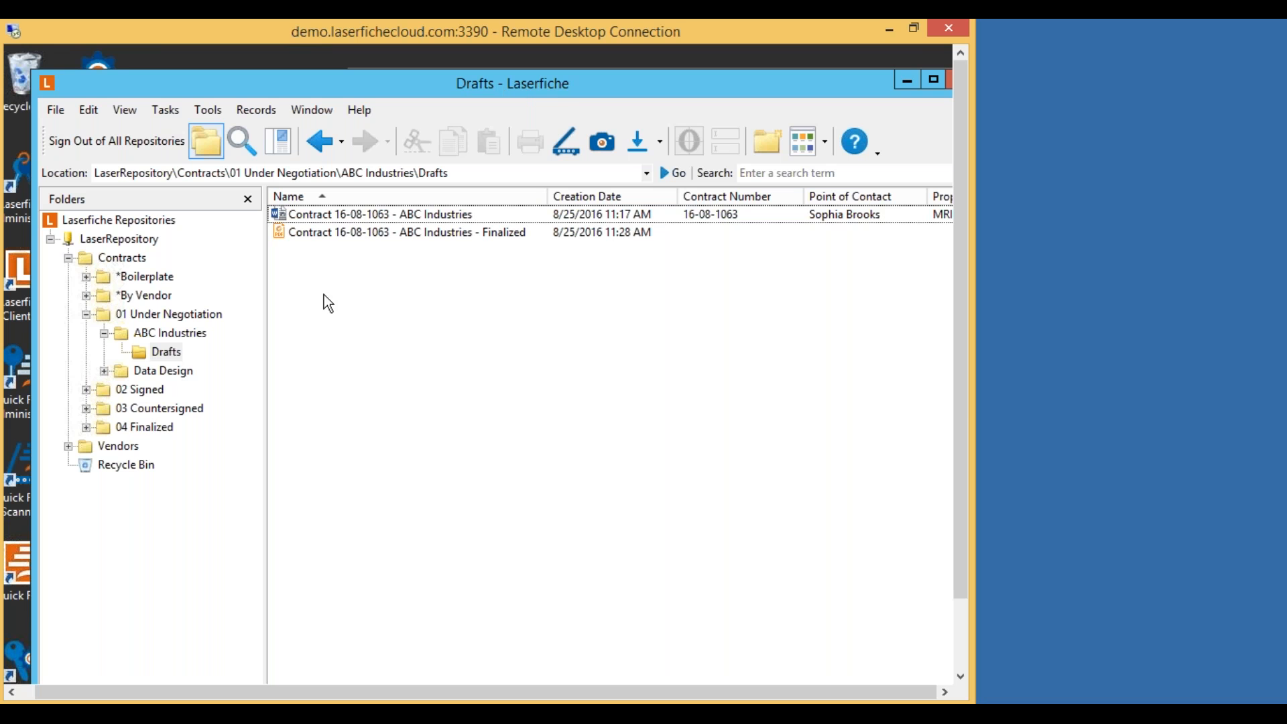
Open 04 Finalized, select contract 16-08-1060, then open By Vendor > ABC Industries.
left_click(158, 429)
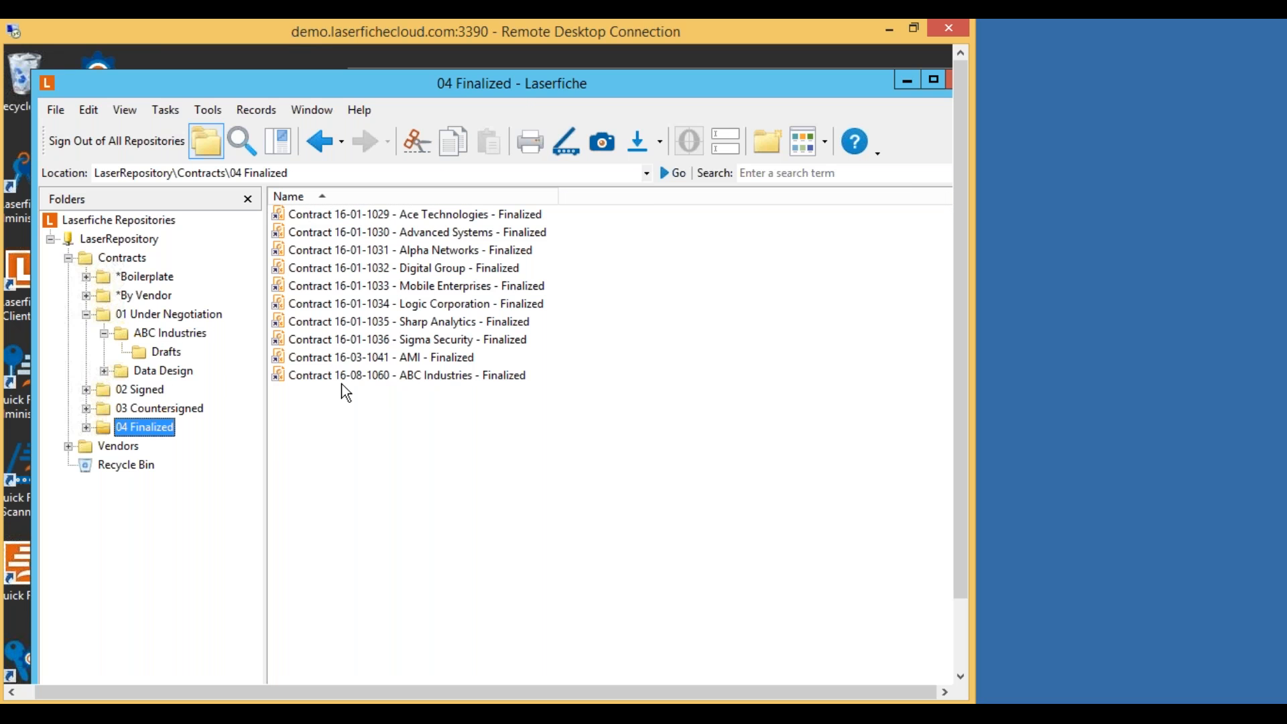
left_click(472, 376)
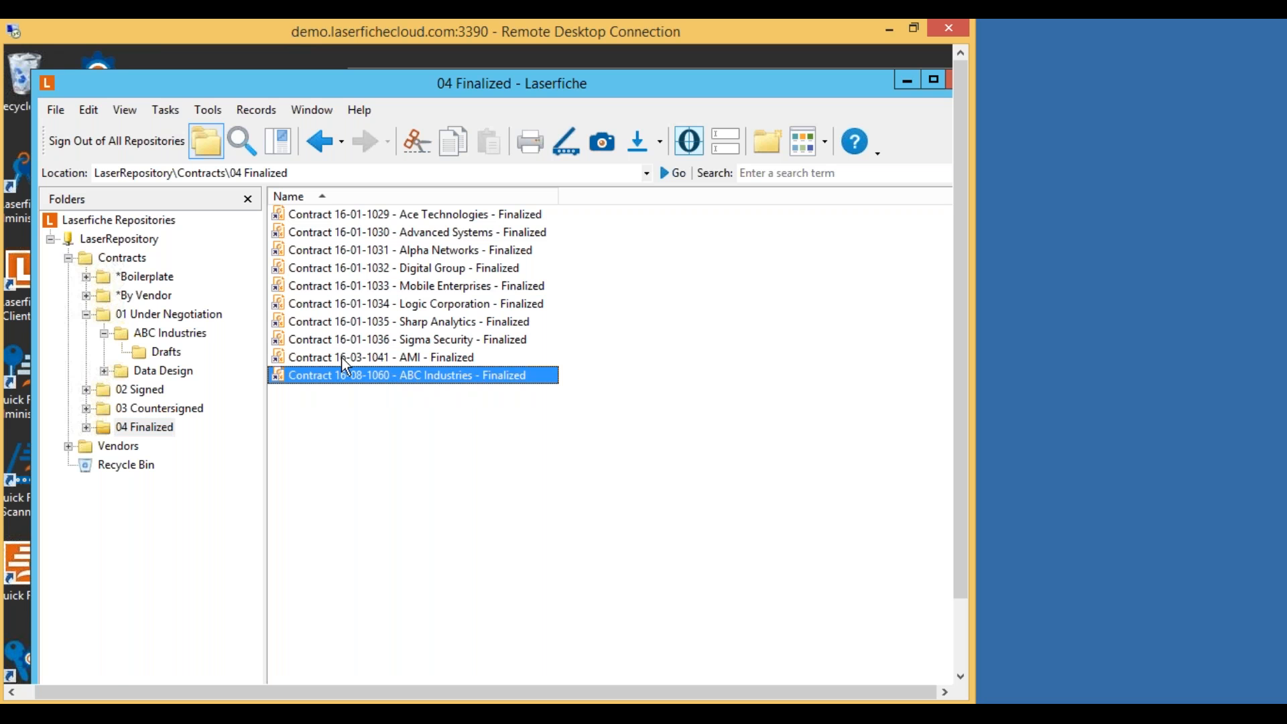
left_click(86, 295)
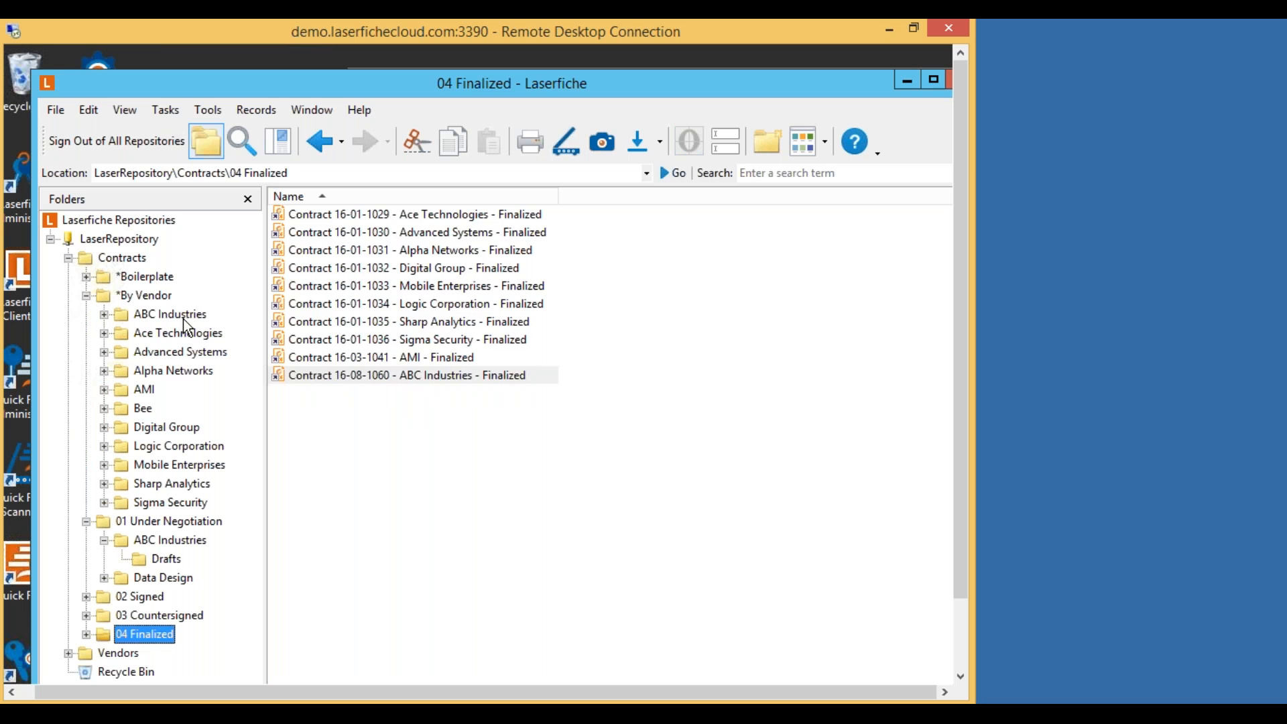
left_click(183, 319)
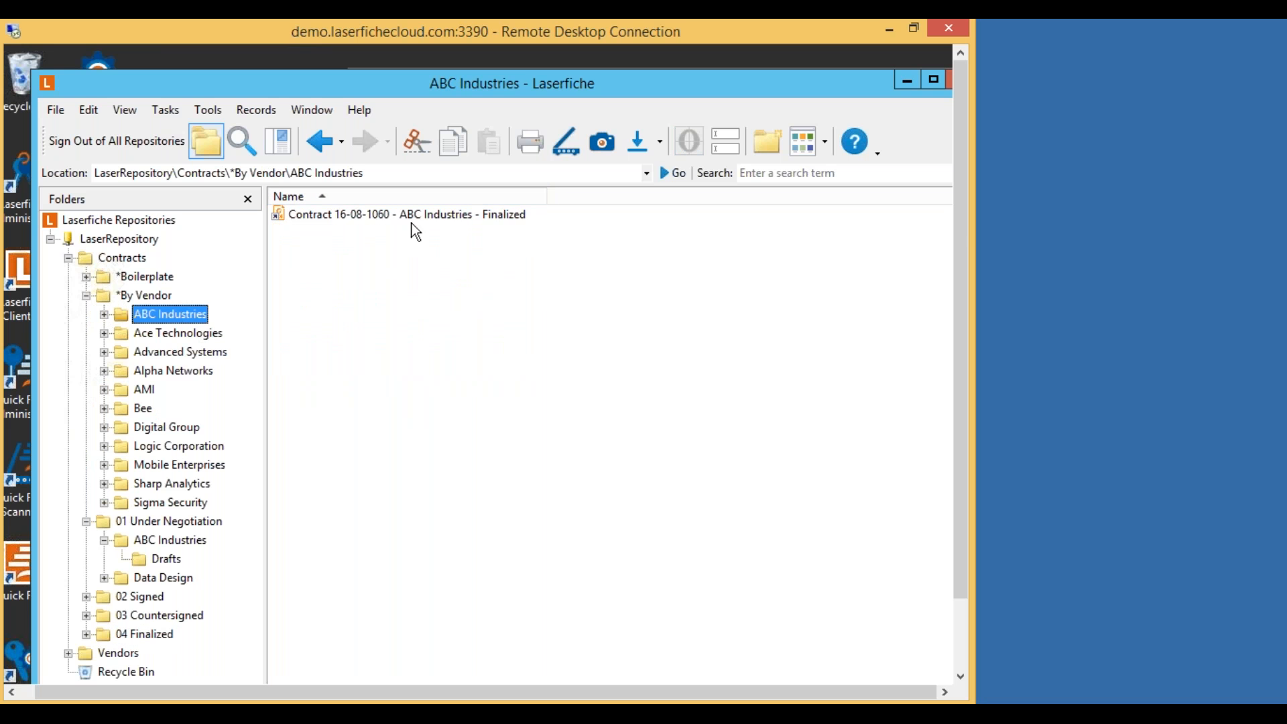
double_click(433, 225)
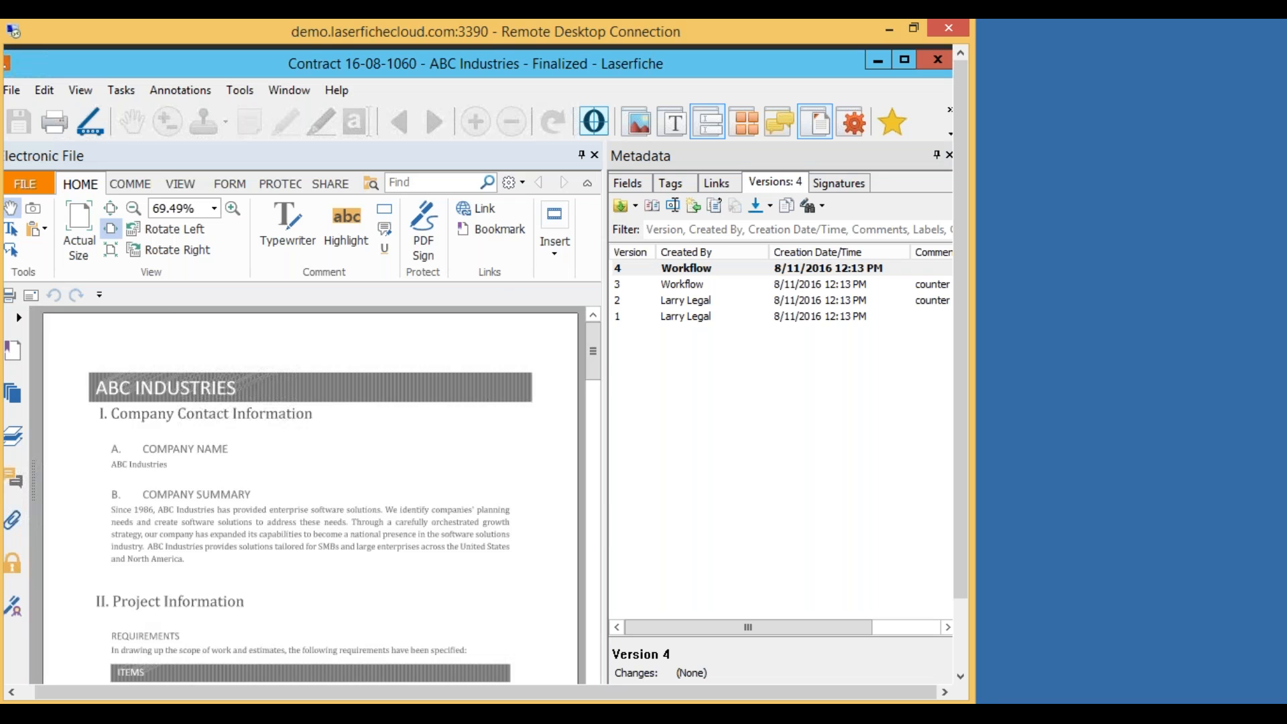
scroll(537, 434, "down", 10)
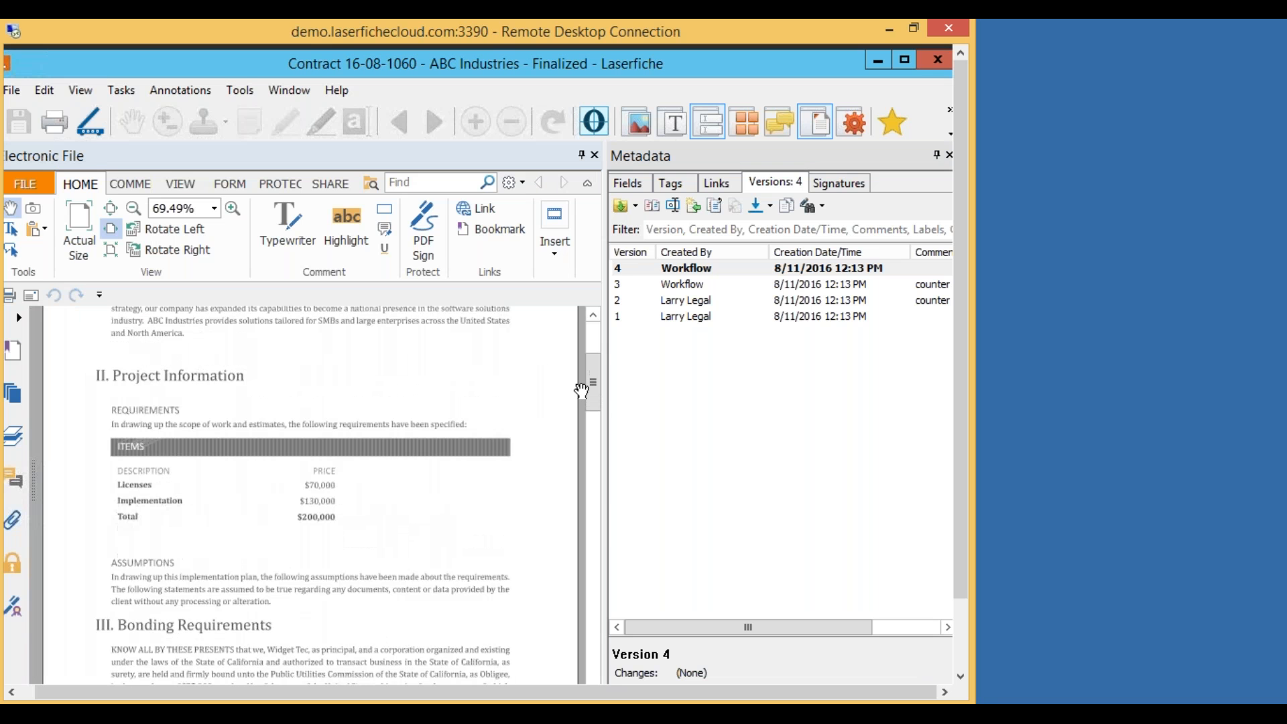
scroll(576, 388, "down", 15)
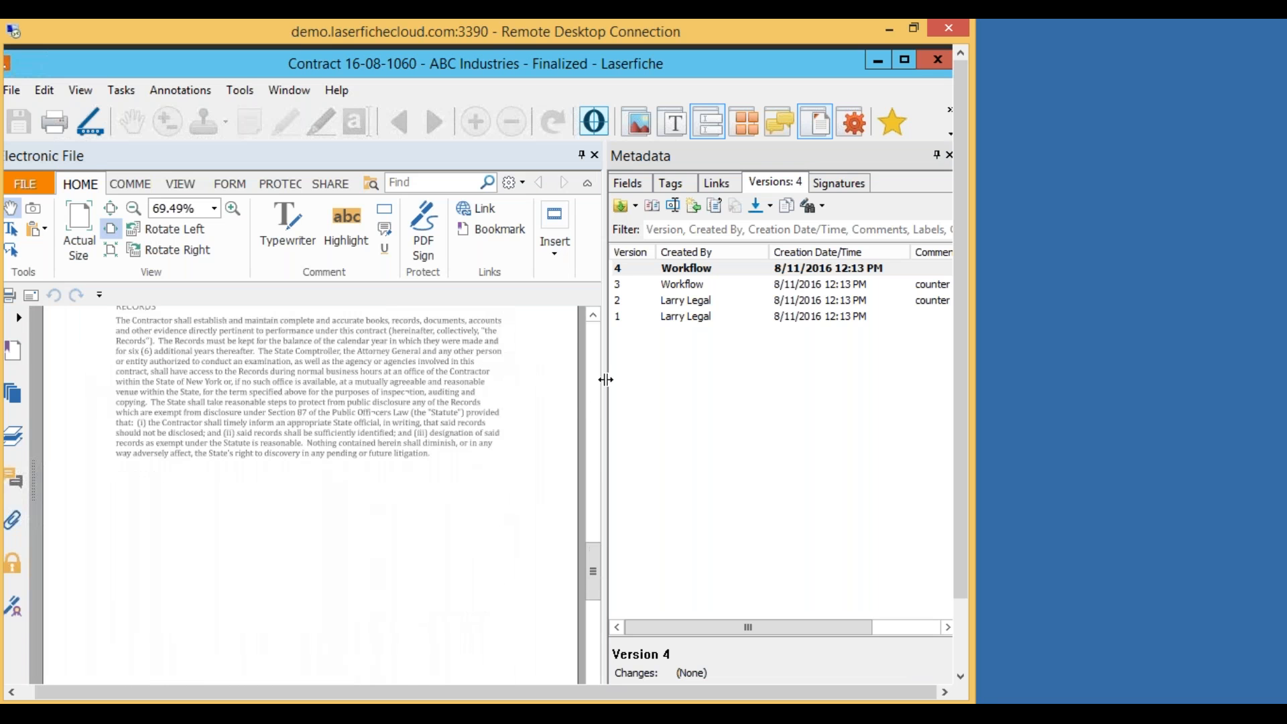
scroll(474, 424, "down", 10)
scroll(268, 409, "up", 3)
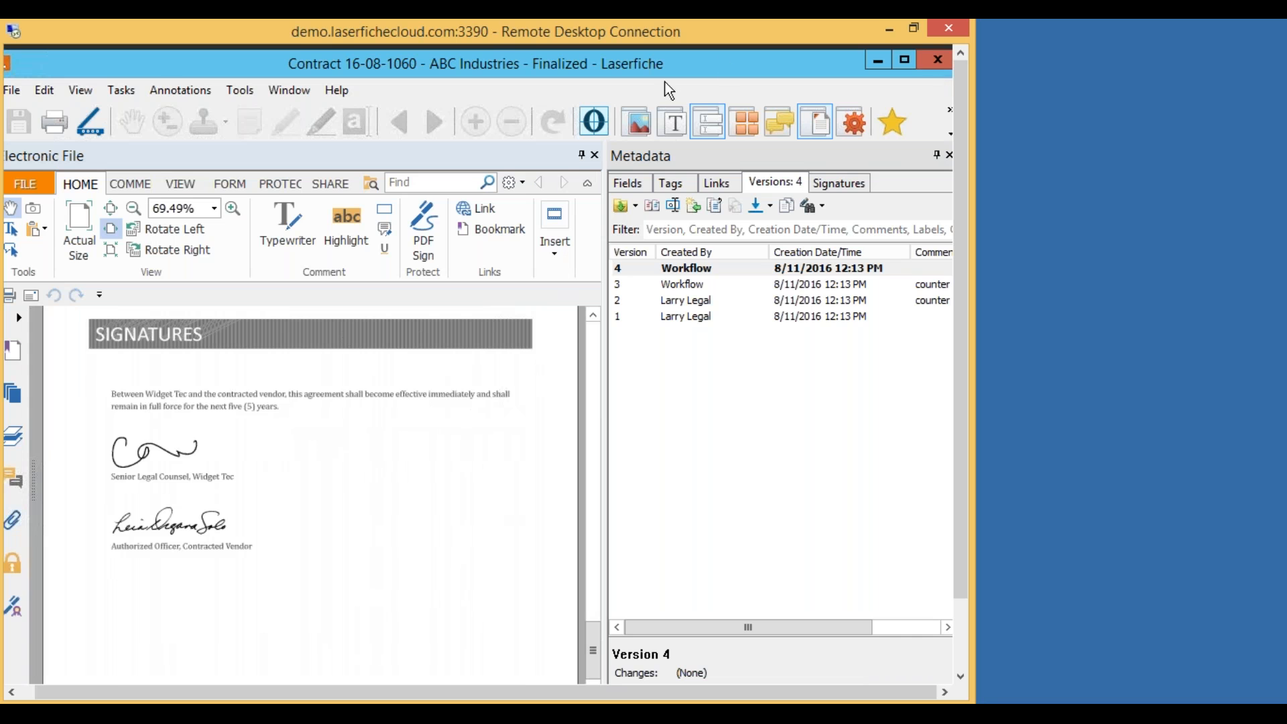
double_click(651, 63)
left_click(862, 67)
left_click_drag(557, 81, 513, 68)
left_click_drag(618, 85, 642, 77)
mouse_move(811, 78)
left_mouse_down()
mouse_move(793, 114)
mouse_move(788, 88)
left_mouse_up()
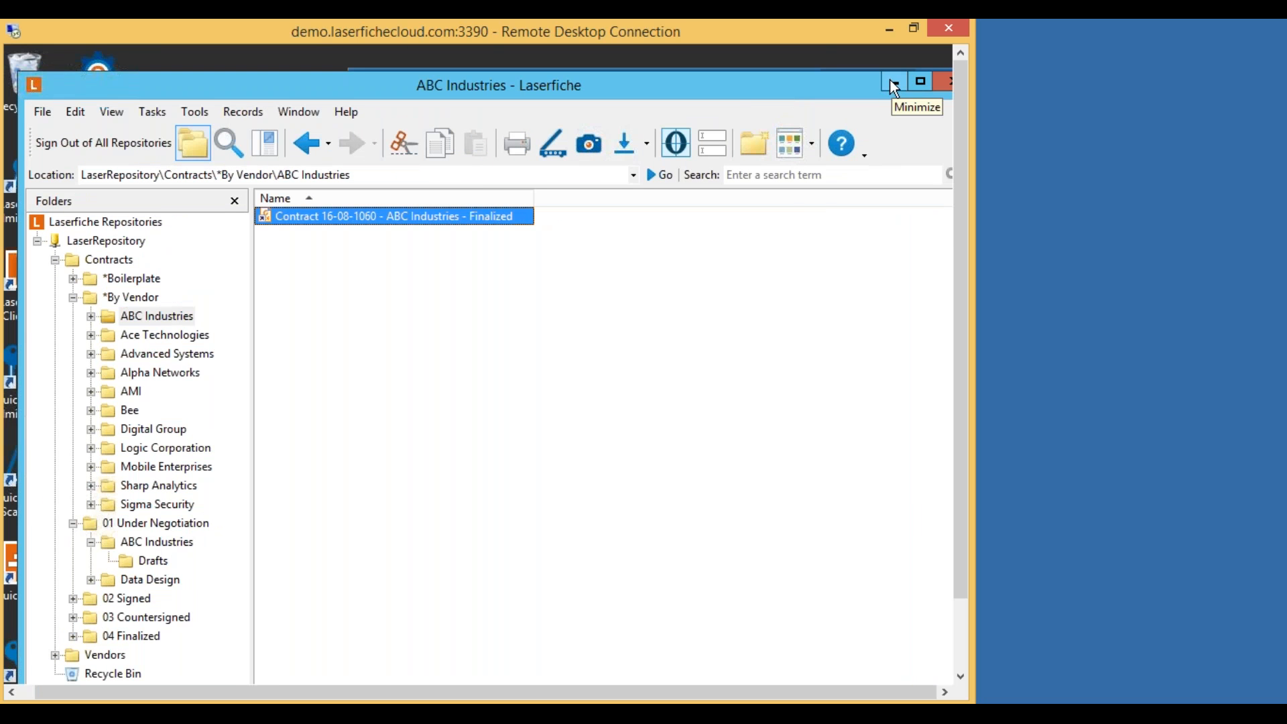
Minimize the Laserfiche repository and Outlook mail windows to reveal the server desktop.
left_click_drag(731, 82, 738, 67)
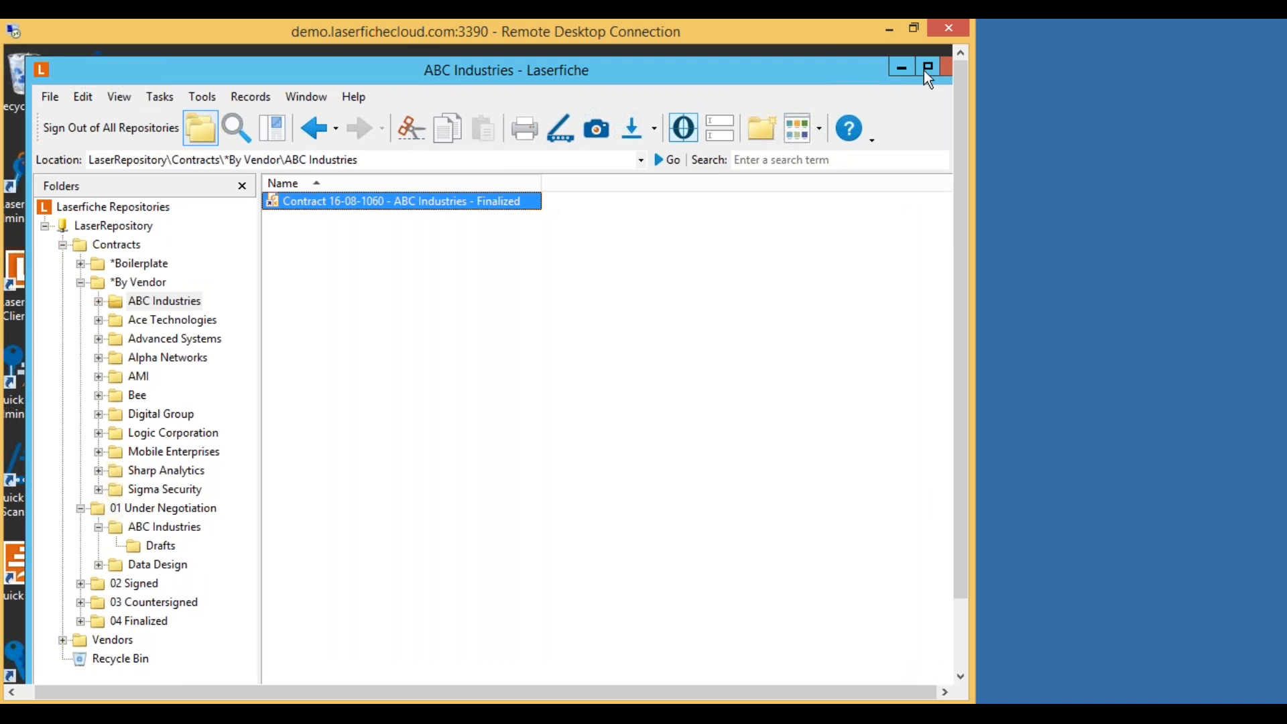
left_click(900, 69)
left_click(868, 127)
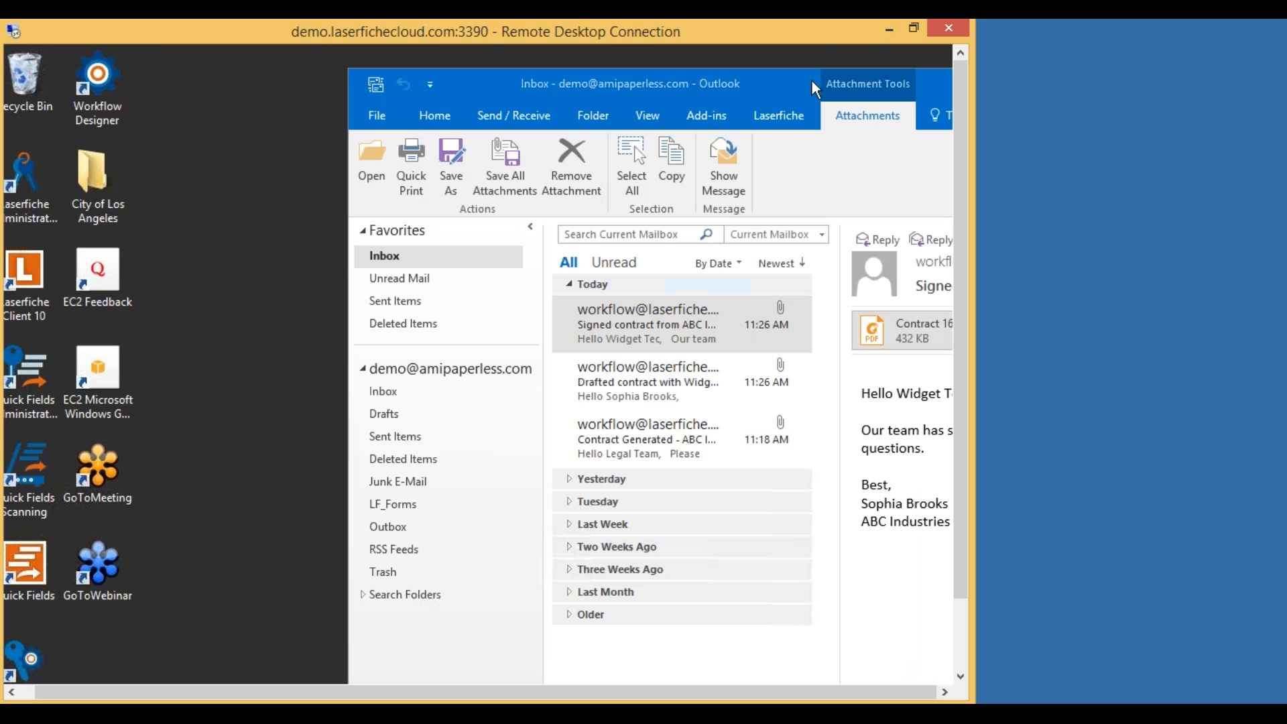
double_click(756, 78)
left_click(870, 85)
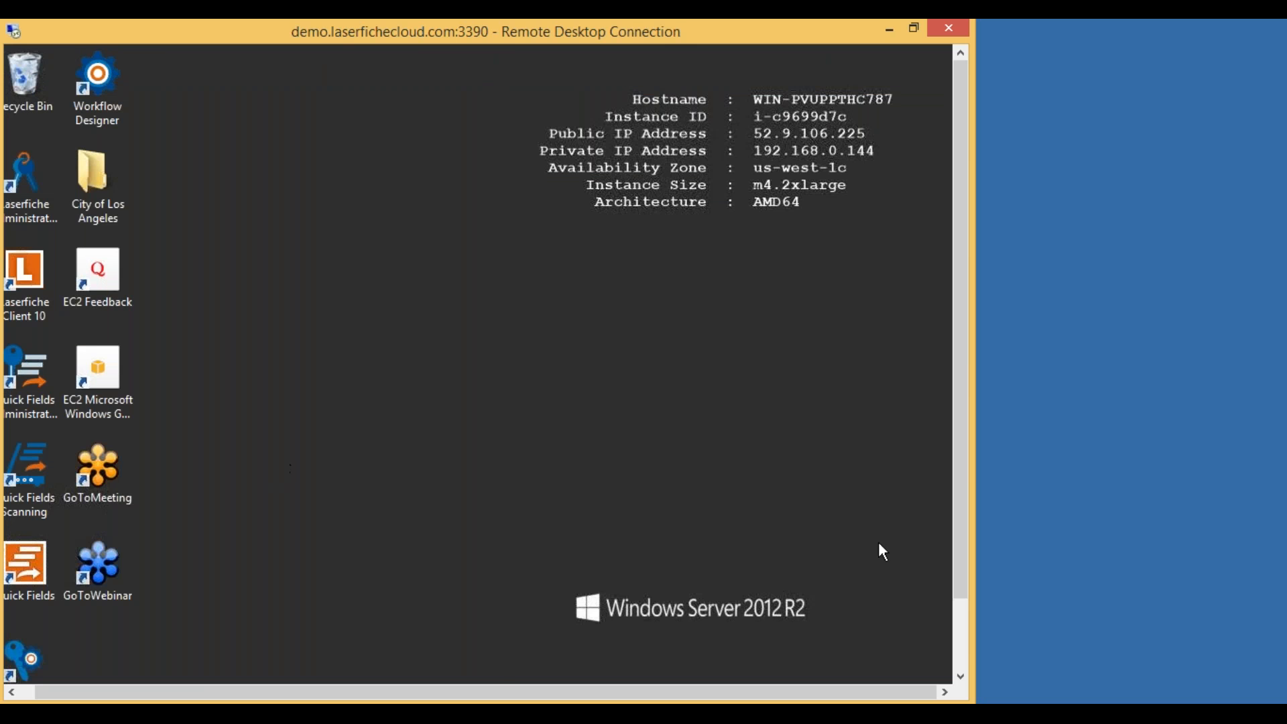
left_click_drag(955, 461, 956, 530)
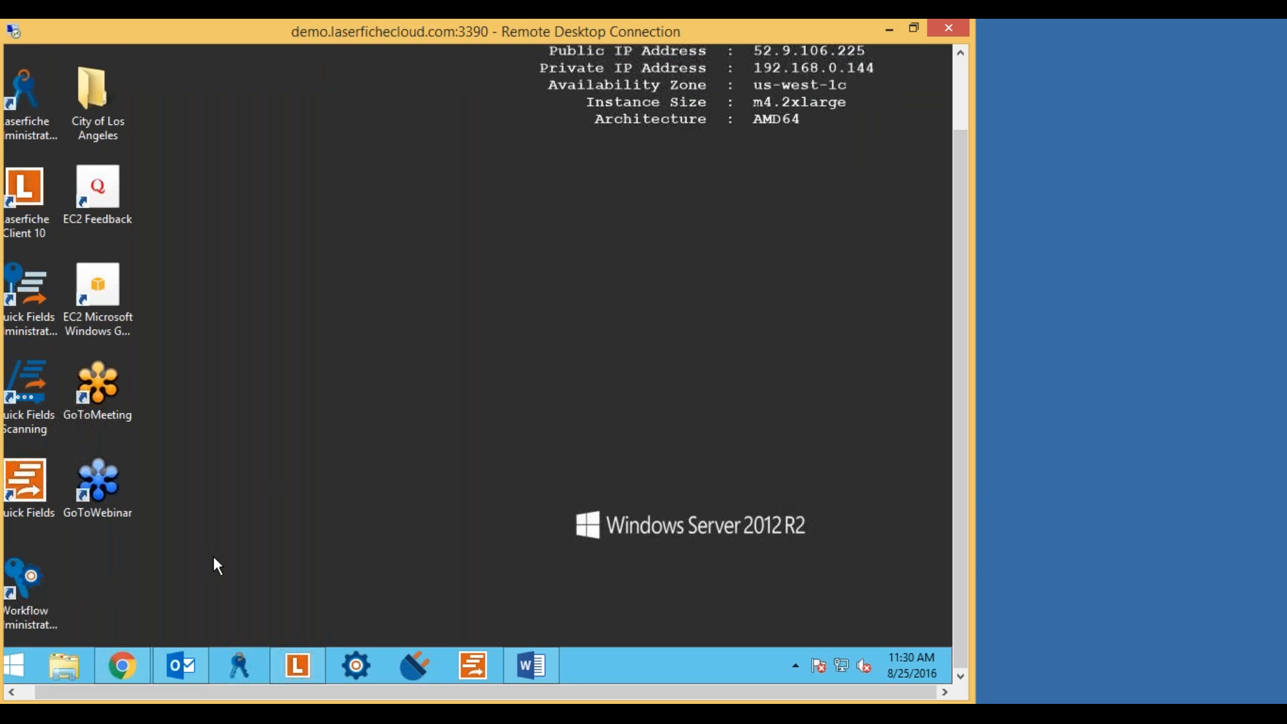
Restore and re-minimize the repository window, then switch to the browser from the taskbar.
left_click(299, 667)
left_click_drag(958, 448, 957, 372)
left_click_drag(798, 63, 659, 73)
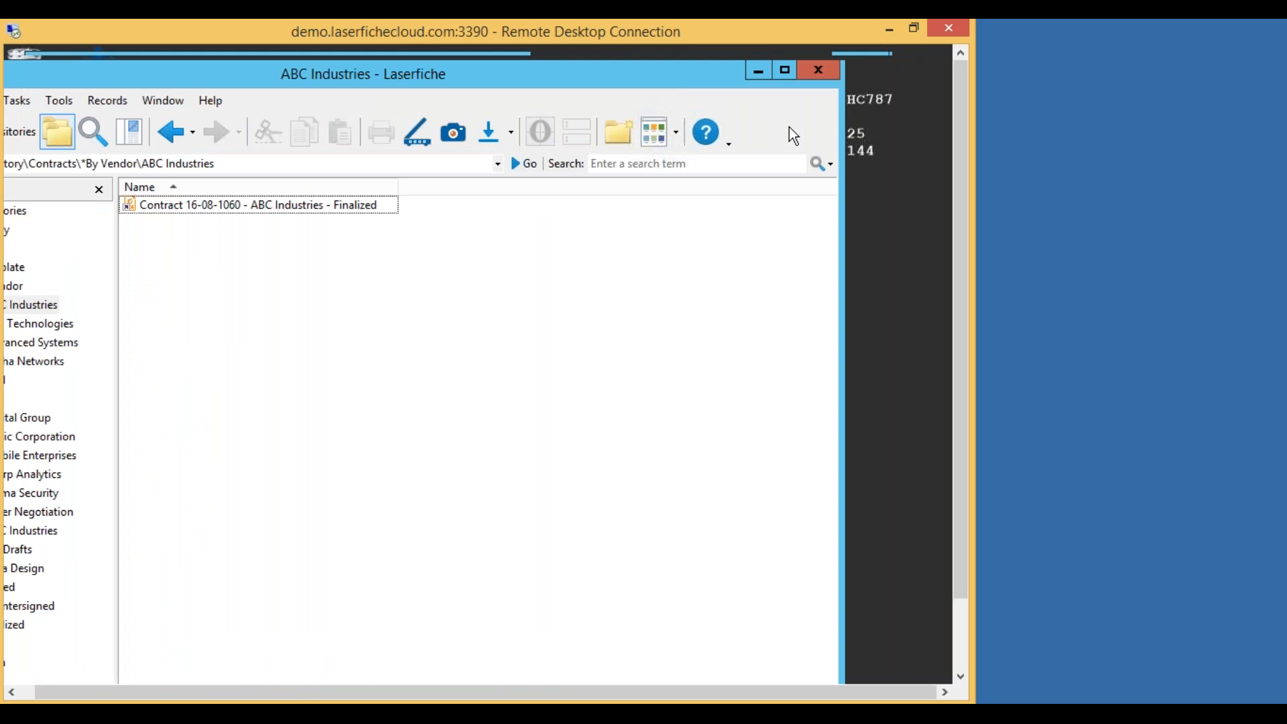
double_click(574, 80)
left_click(850, 64)
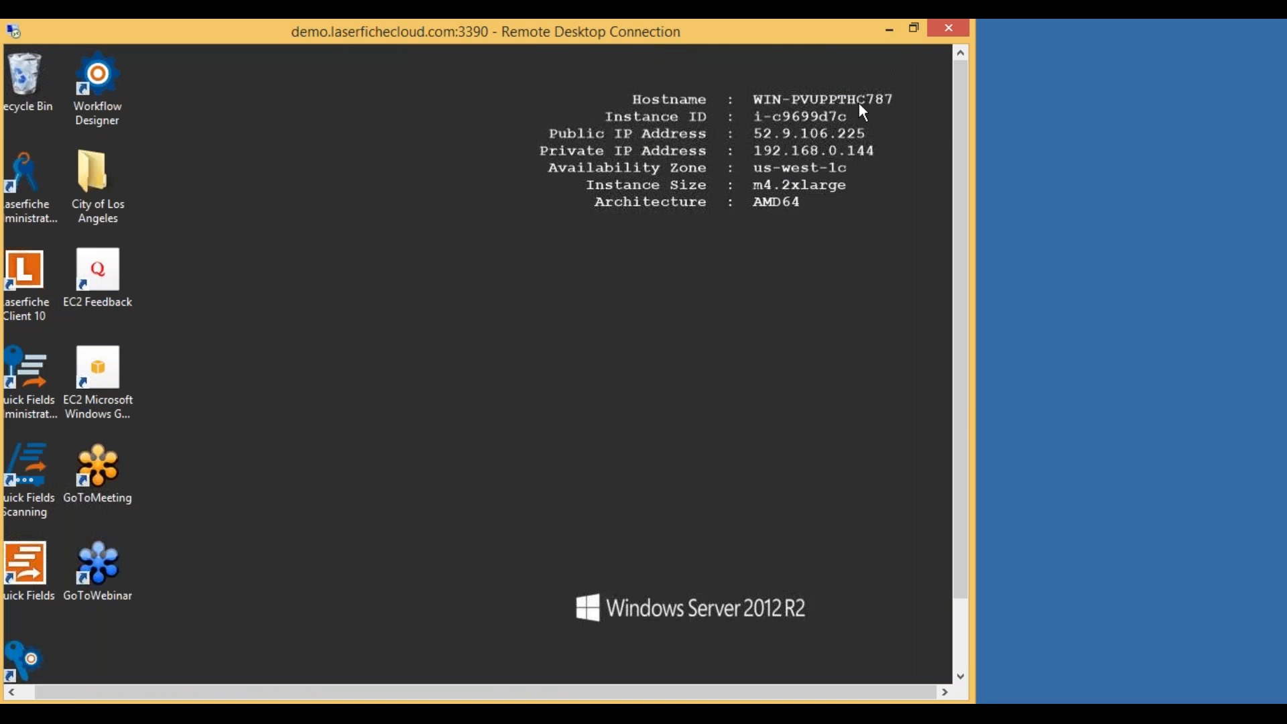
left_click_drag(964, 404, 964, 477)
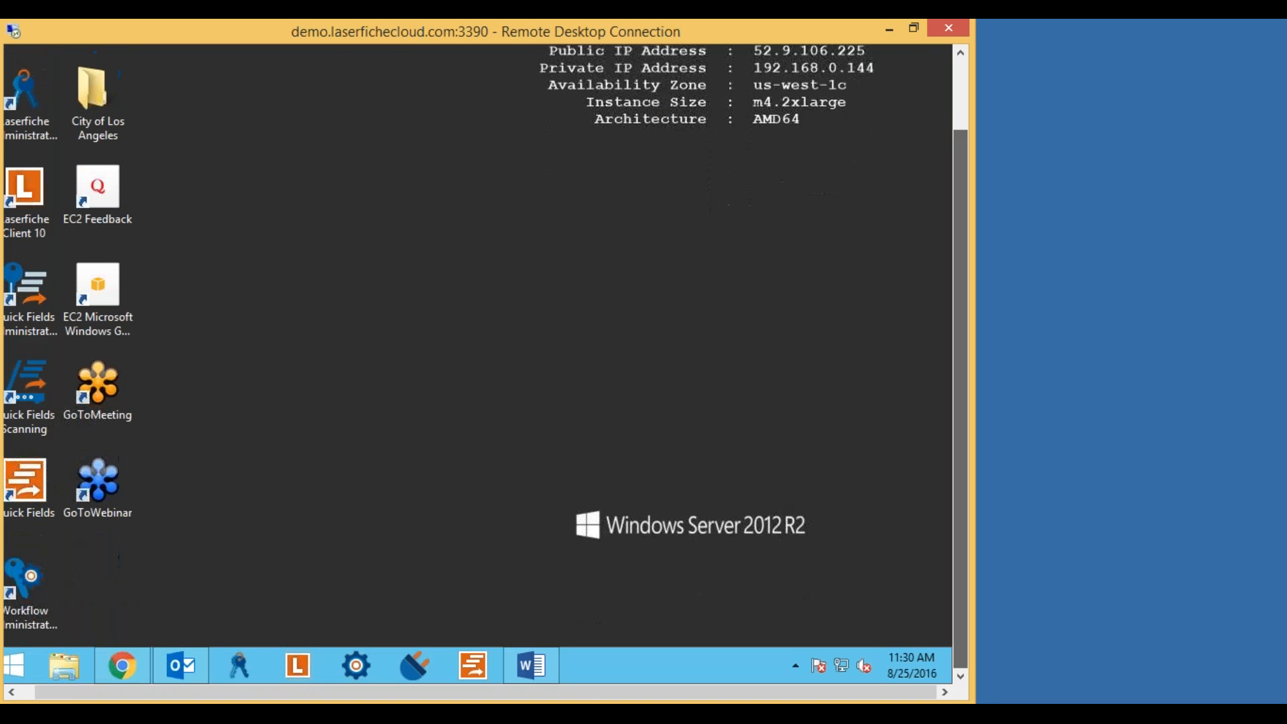
left_click(148, 657)
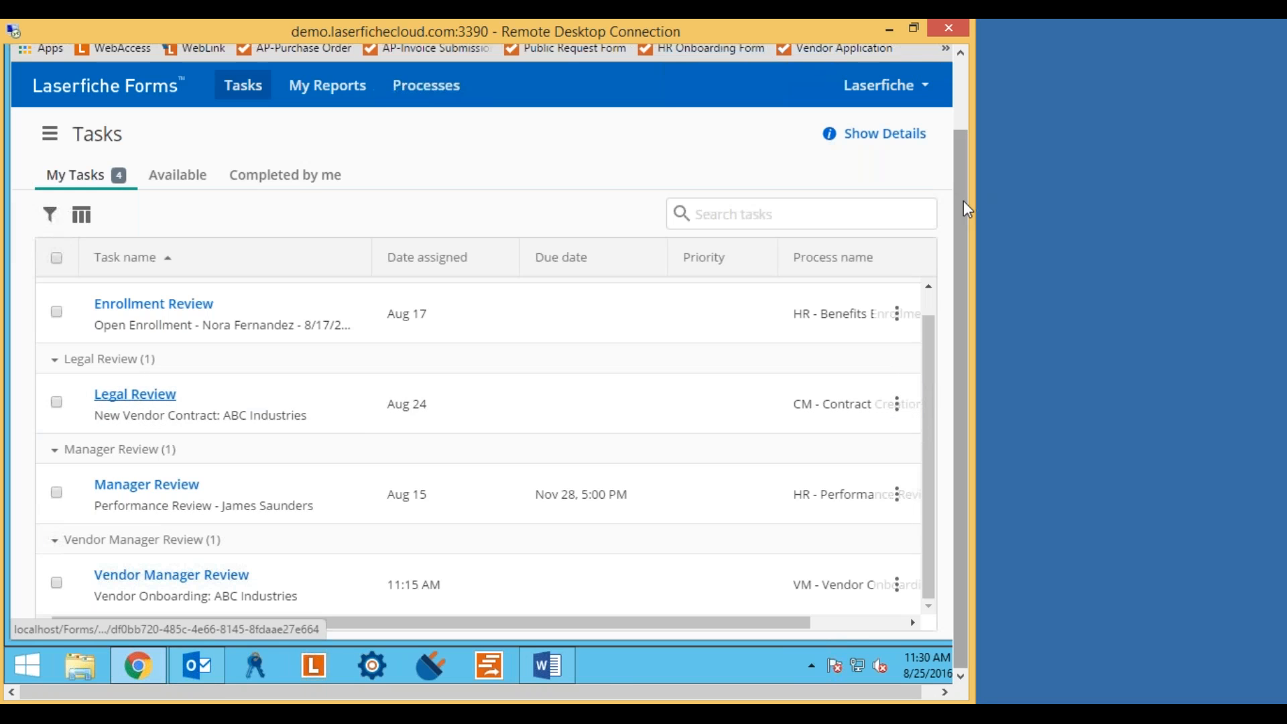
In a new tab, open the WebAccess bookmark and sign in to LaserRepository.
left_click_drag(963, 200, 964, 127)
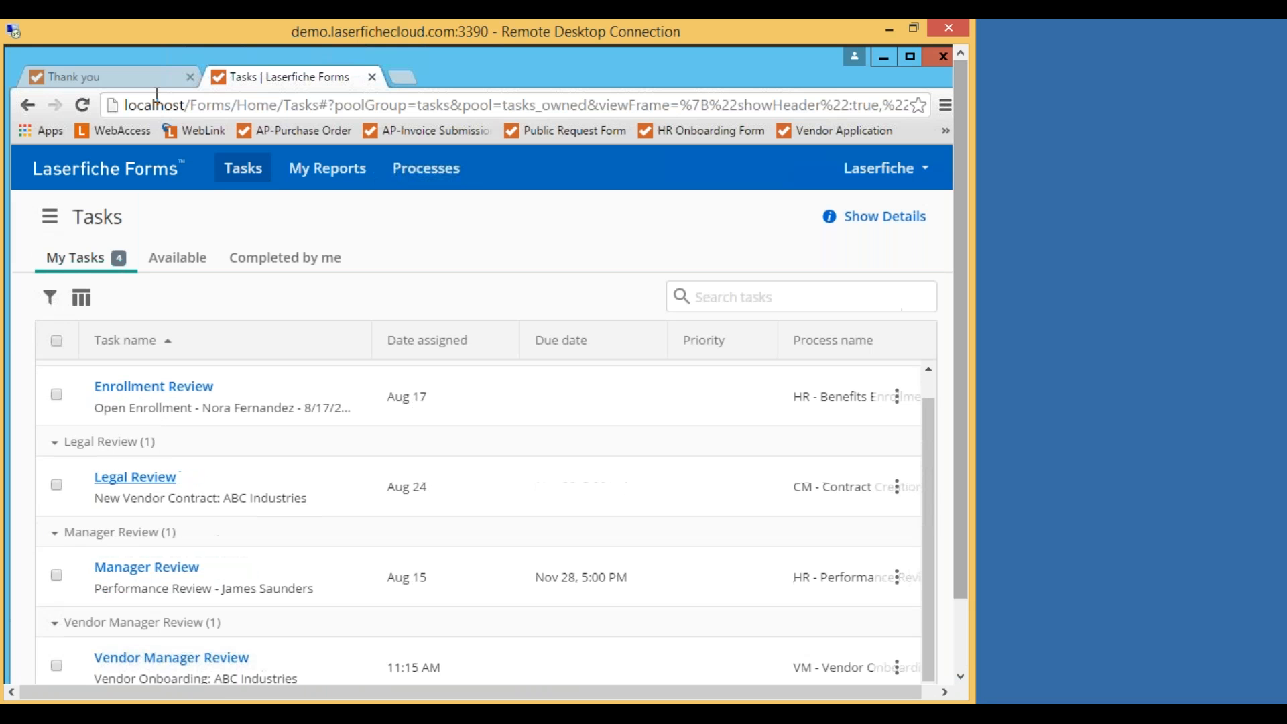
left_click(404, 79)
left_click(120, 134)
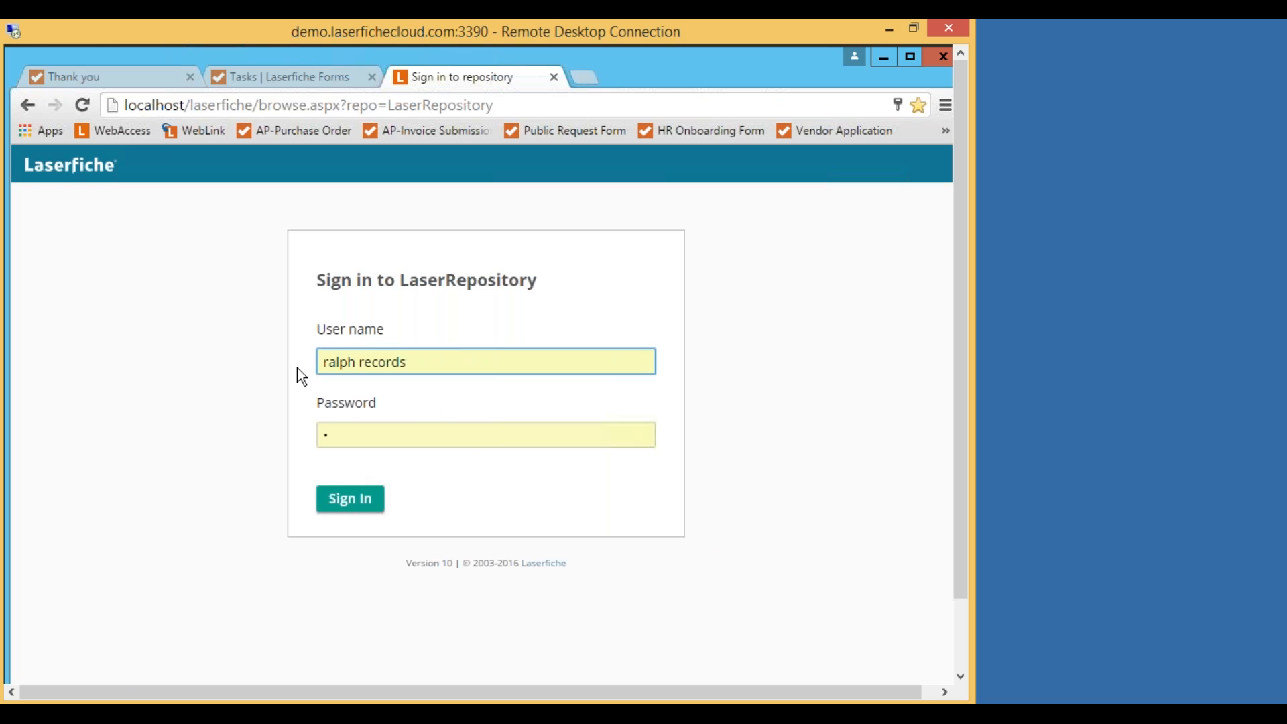
left_click(348, 508)
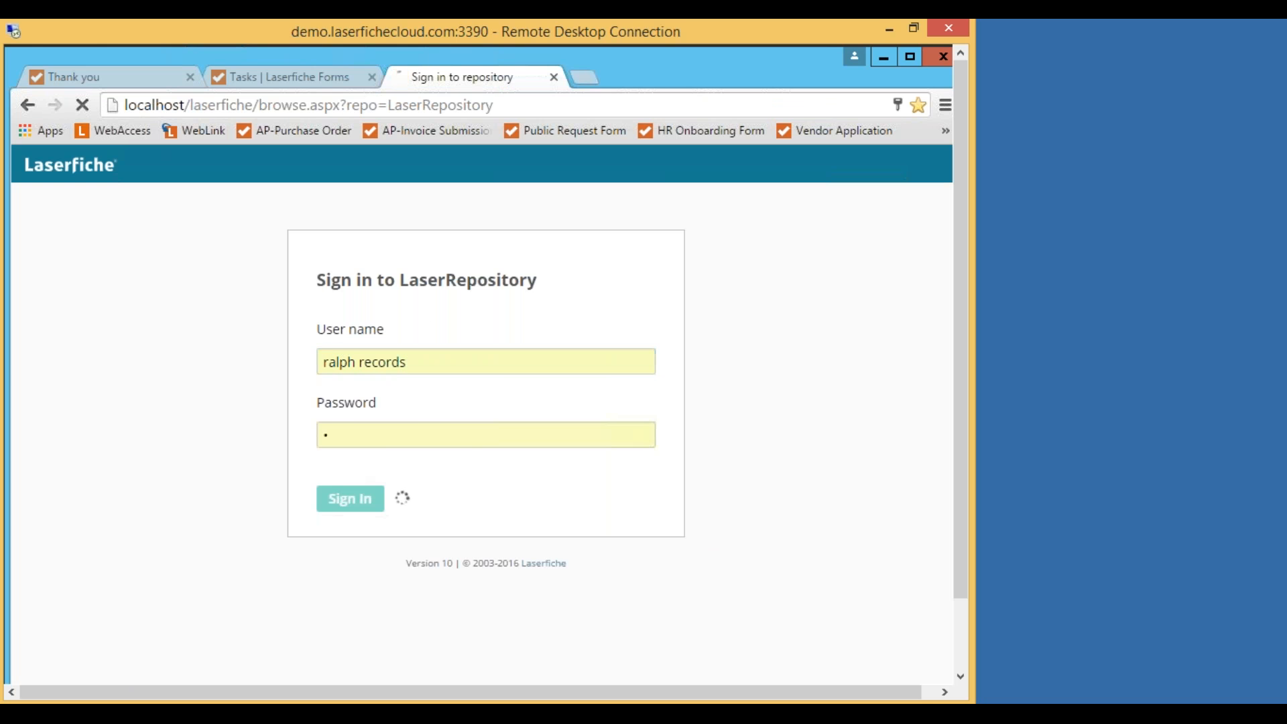
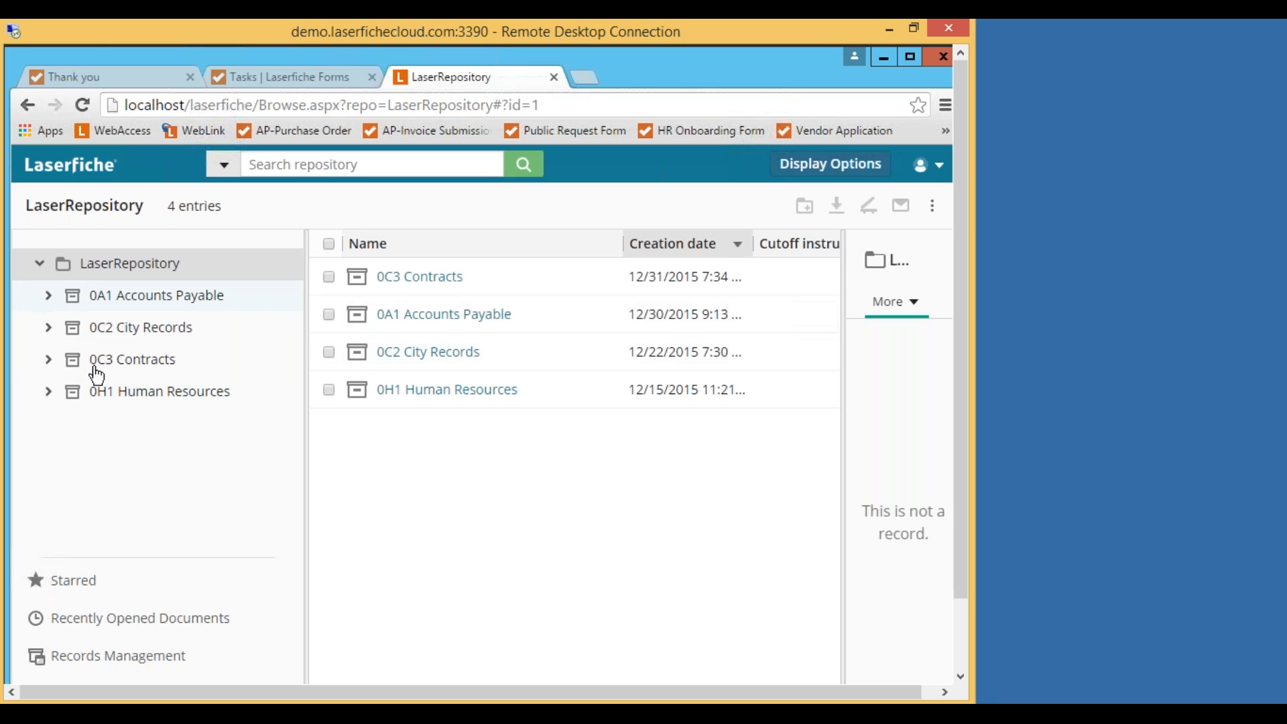
Browse through 0C3 Contracts and 0C3A Vendor Agreements into the ABC Industries folder.
left_click(141, 365)
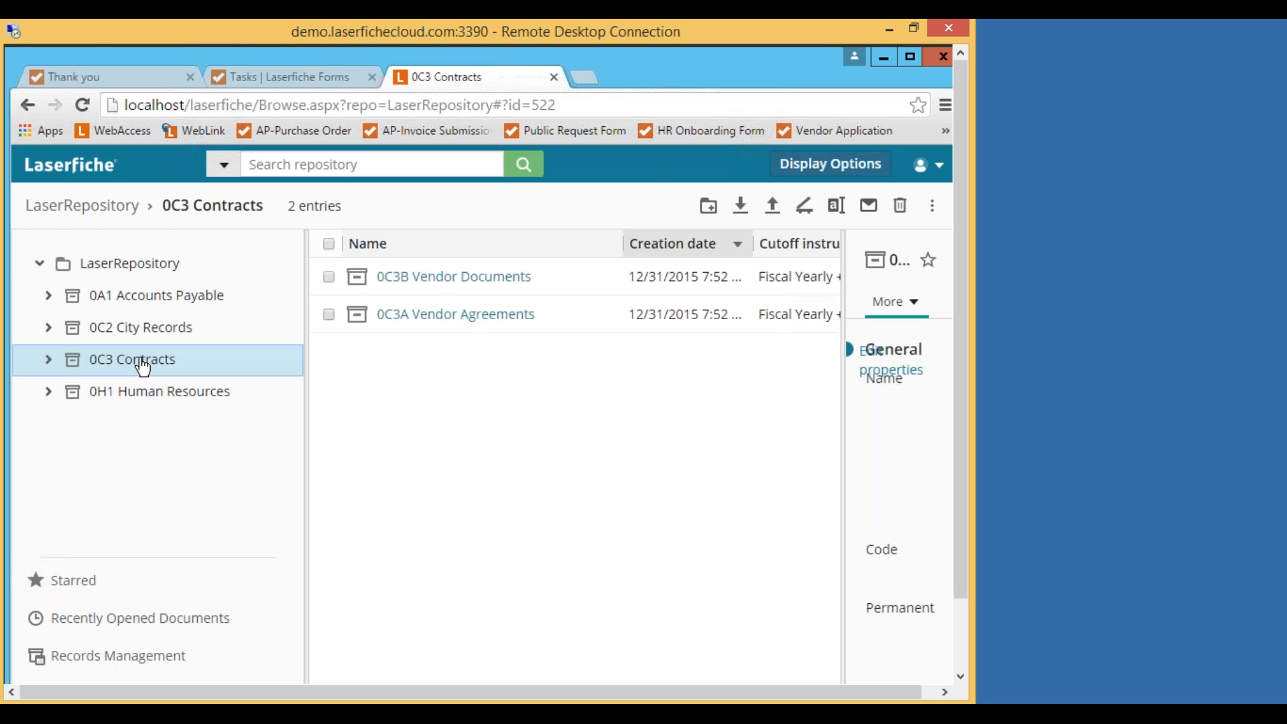
left_click(454, 315)
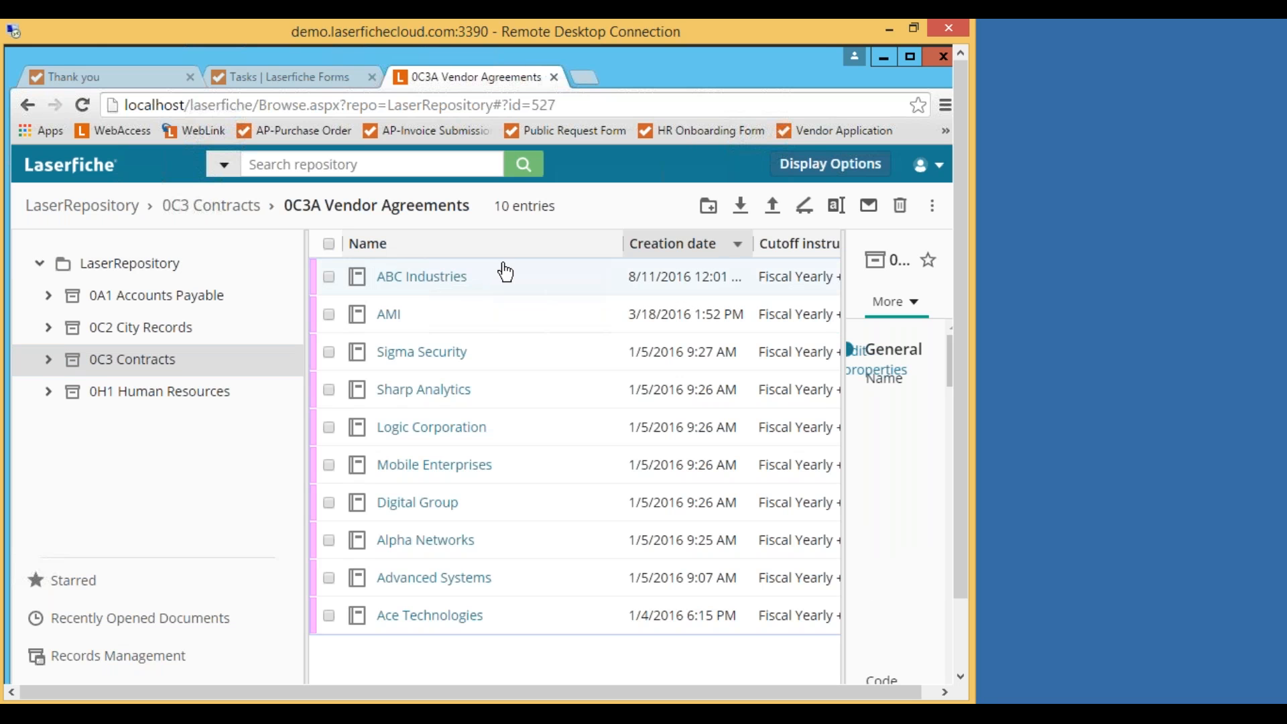
left_click(425, 280)
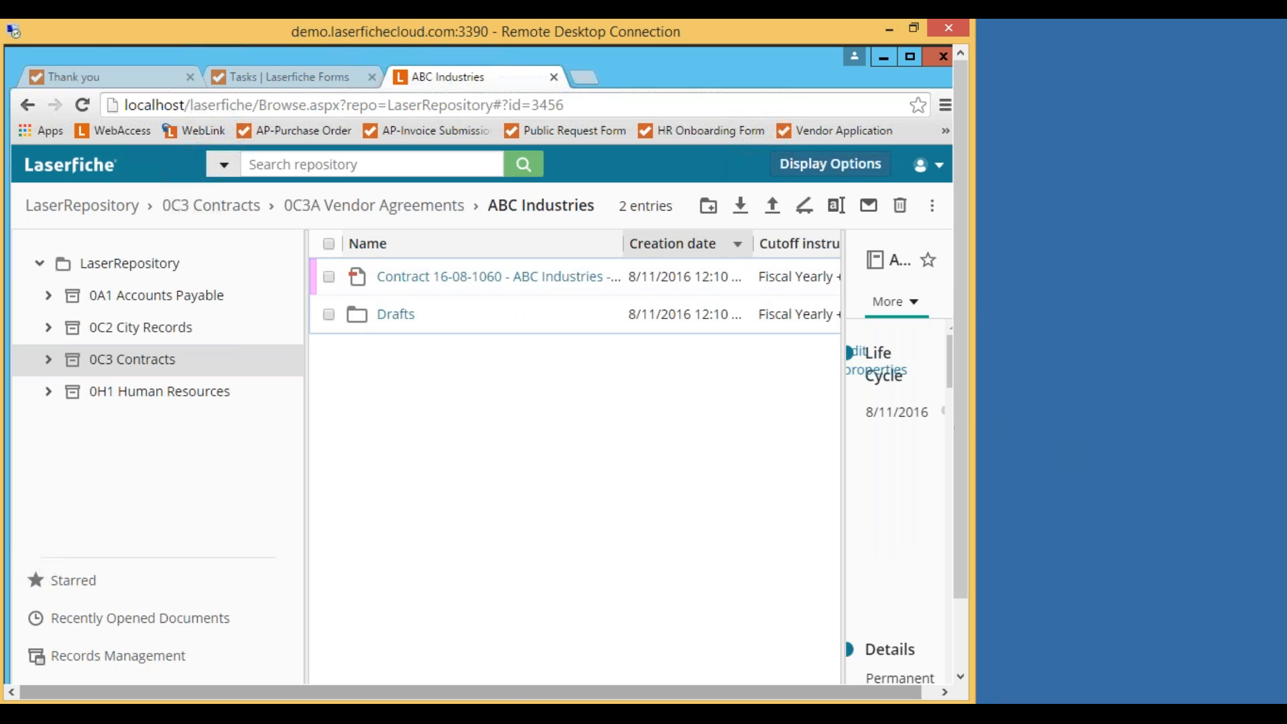
Scroll across the ABC Industries file list's retention columns, then close the Web Client tab.
left_click_drag(959, 434, 958, 517)
left_click_drag(432, 633, 618, 609)
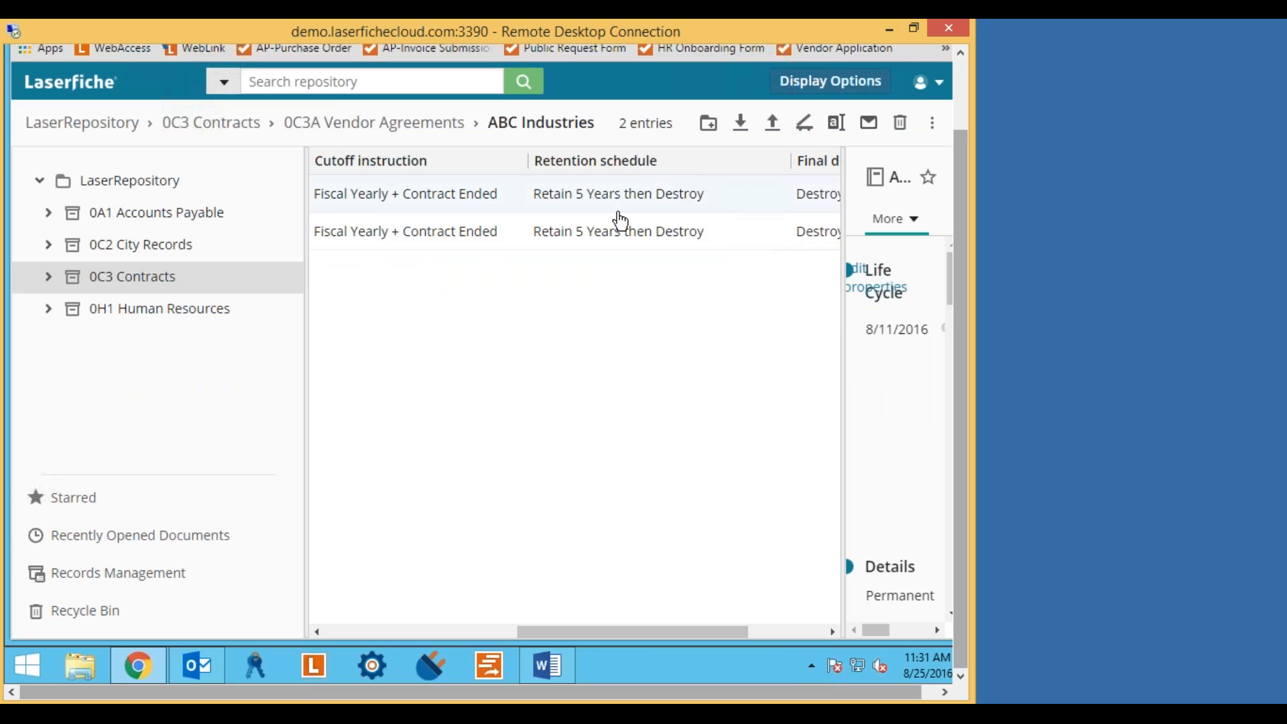
mouse_move(624, 634)
left_mouse_down()
mouse_move(697, 622)
mouse_move(596, 625)
mouse_move(636, 617)
left_mouse_up()
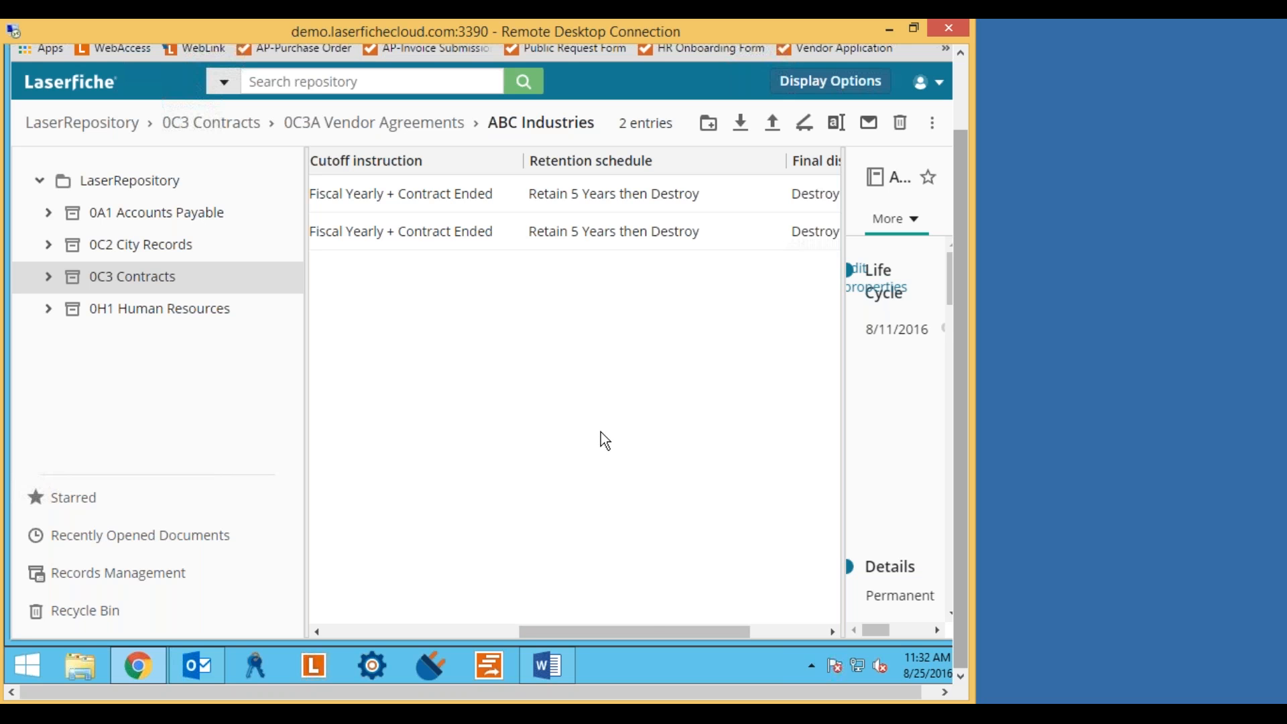
mouse_move(647, 625)
left_mouse_down()
mouse_move(657, 629)
mouse_move(633, 632)
mouse_move(657, 624)
left_mouse_up()
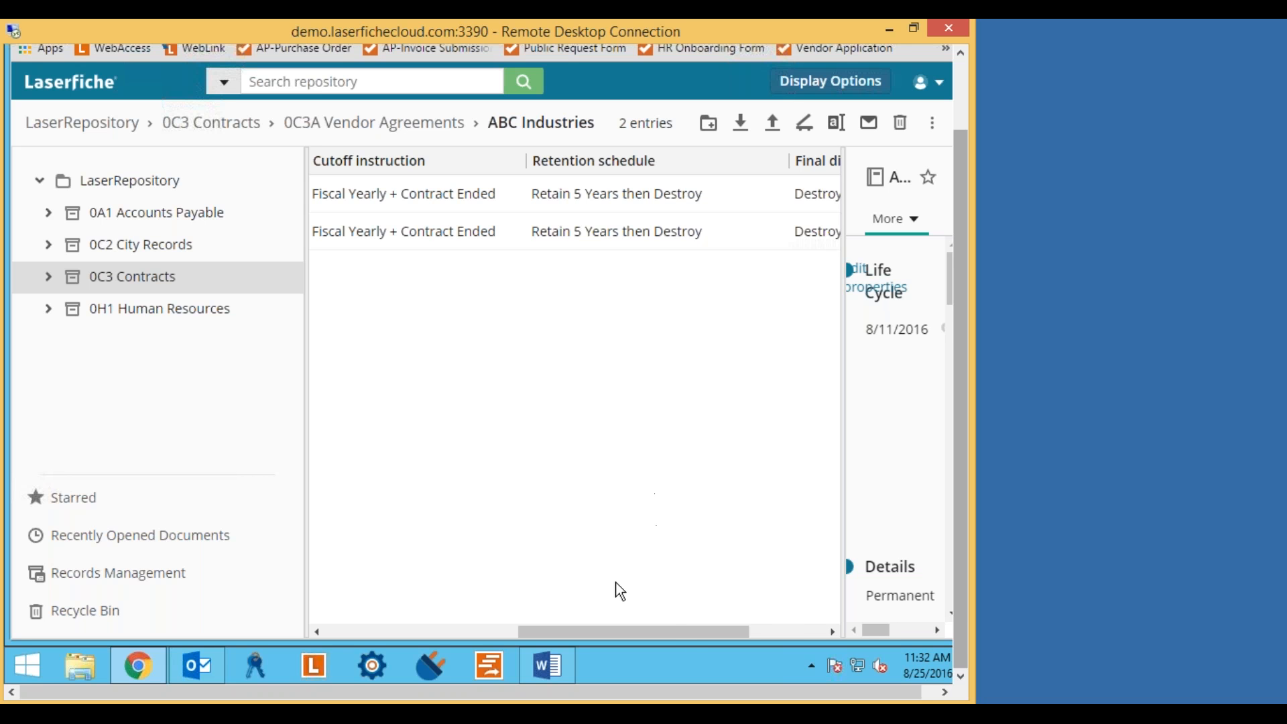
left_click_drag(690, 631, 768, 617)
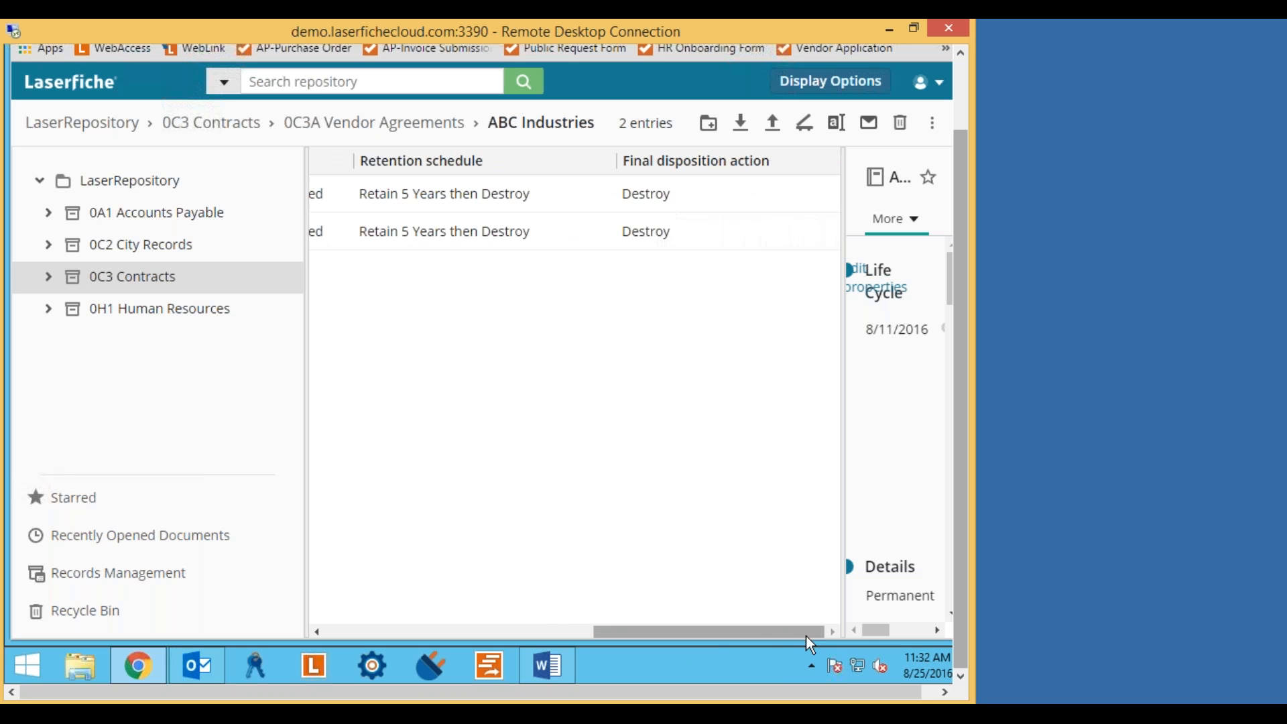
left_click_drag(751, 630, 693, 633)
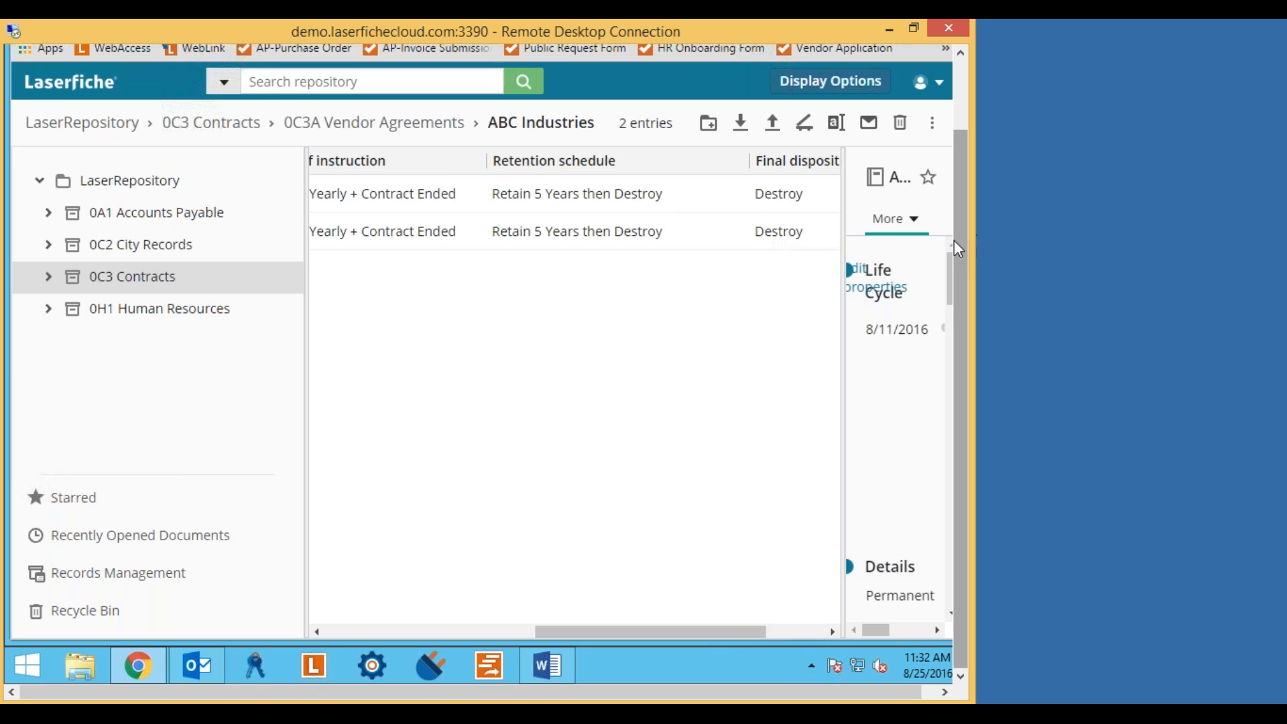
left_click_drag(958, 240, 960, 162)
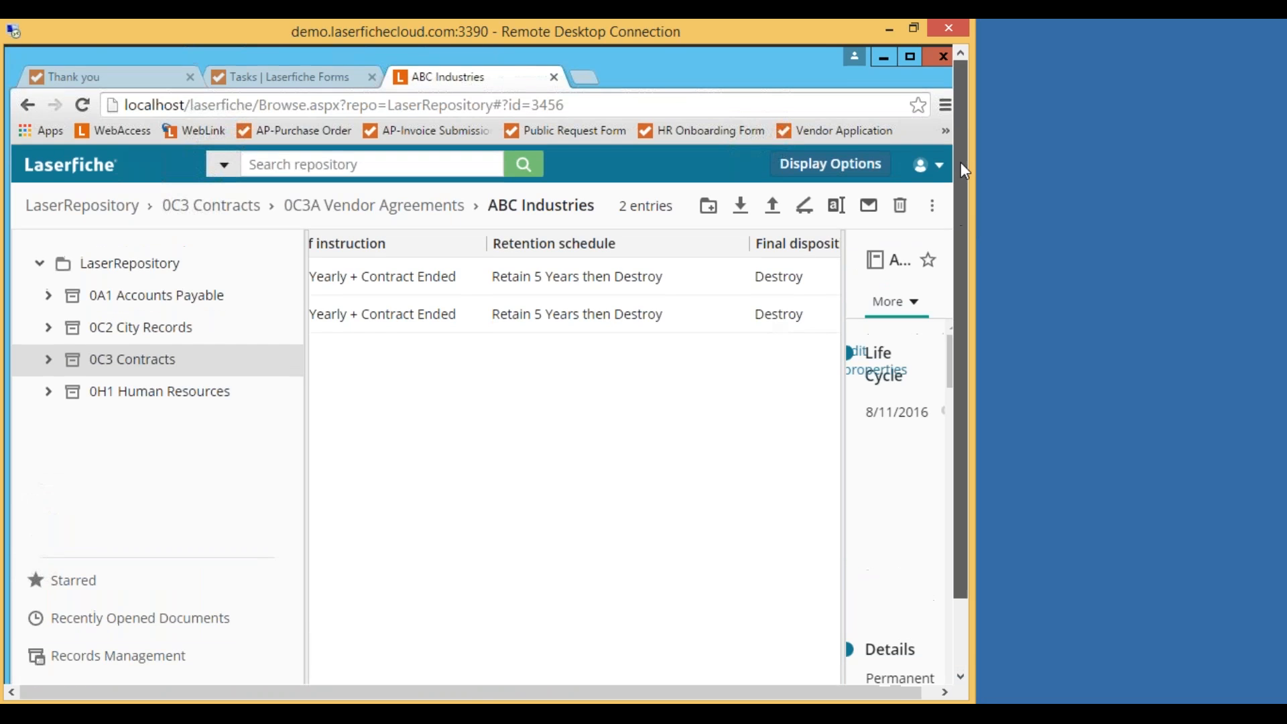
left_click(554, 78)
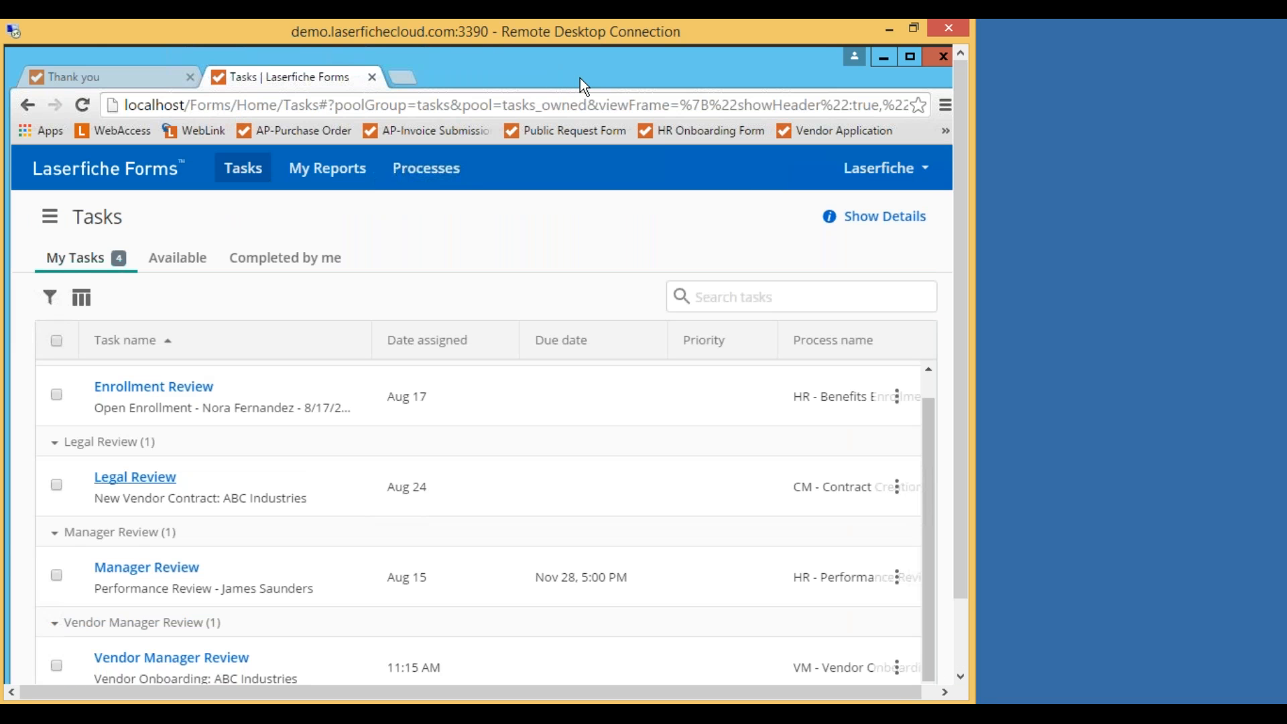
Open the Vendor Manager Review task for Vendor Onboarding: ABC Industries from the task list.
left_click_drag(960, 400, 959, 485)
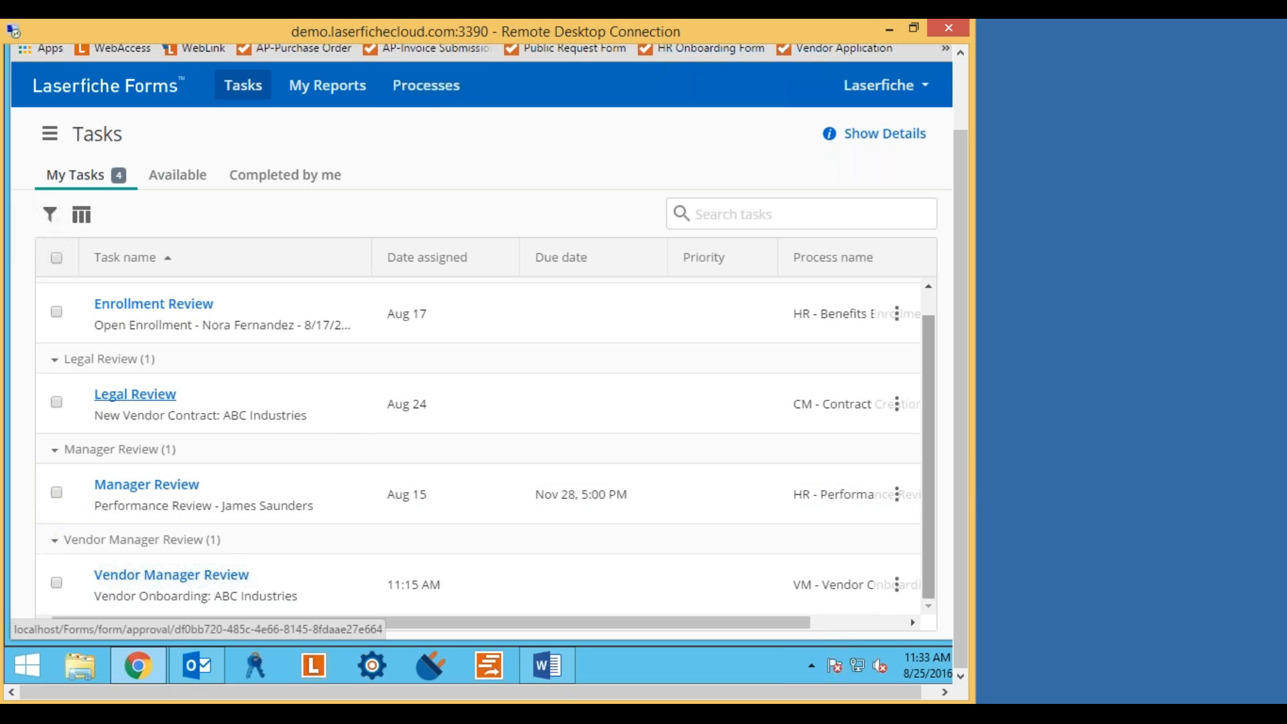
left_click(182, 580)
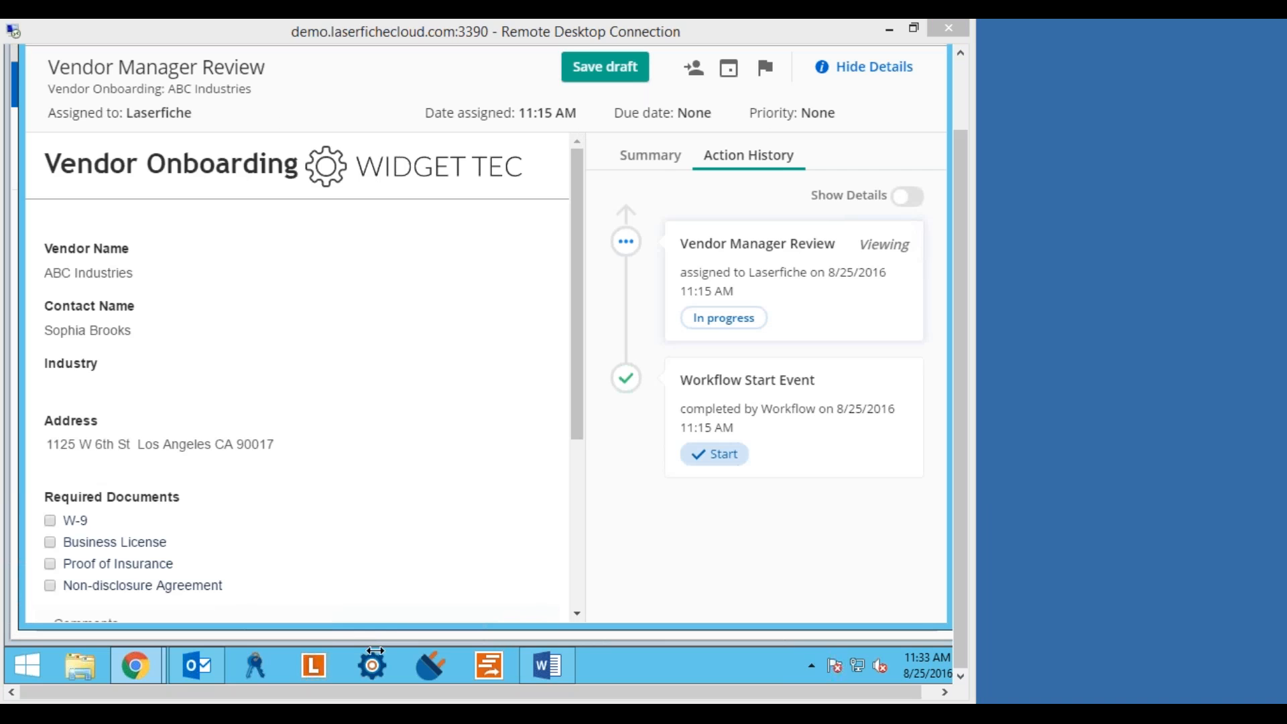
Mark W-9, Business License, Proof of Insurance and Non-disclosure Agreement as required documents.
left_click(395, 410)
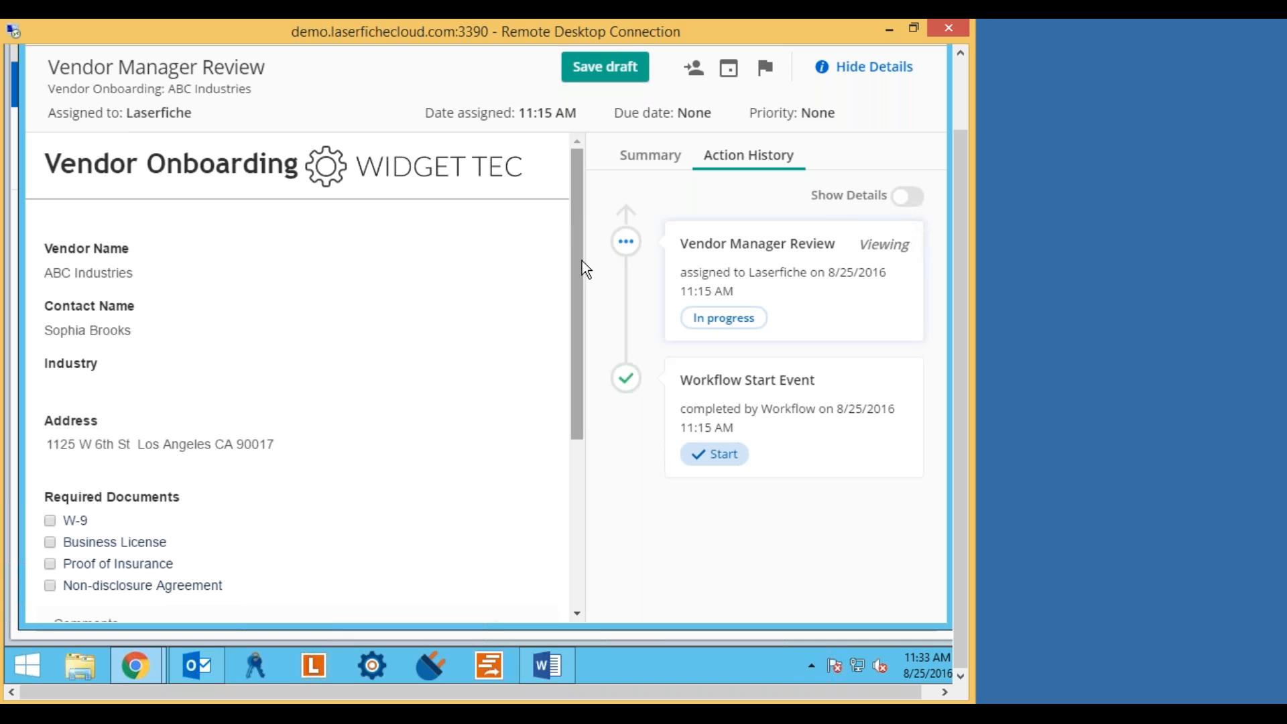
left_click_drag(577, 233, 572, 323)
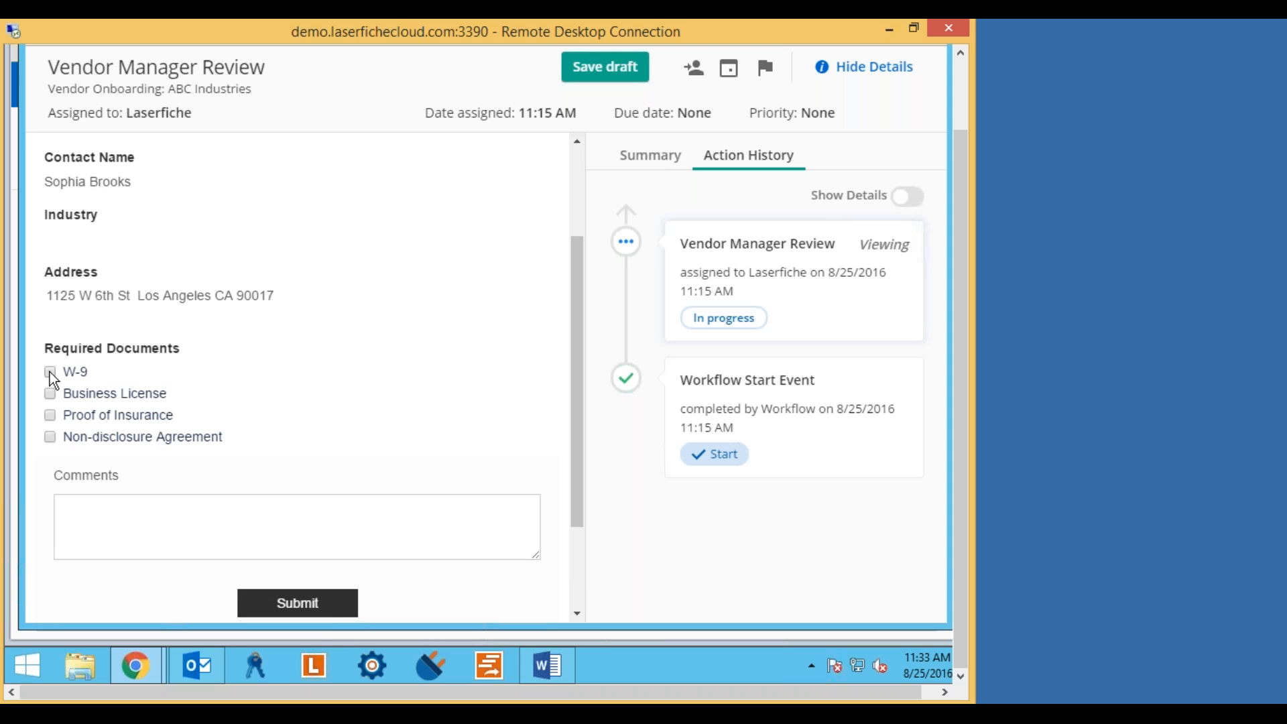
left_click(49, 394)
left_click(49, 416)
left_click(51, 438)
Add the comment 'Please send over ASAP!' and submit the review.
left_click(172, 515)
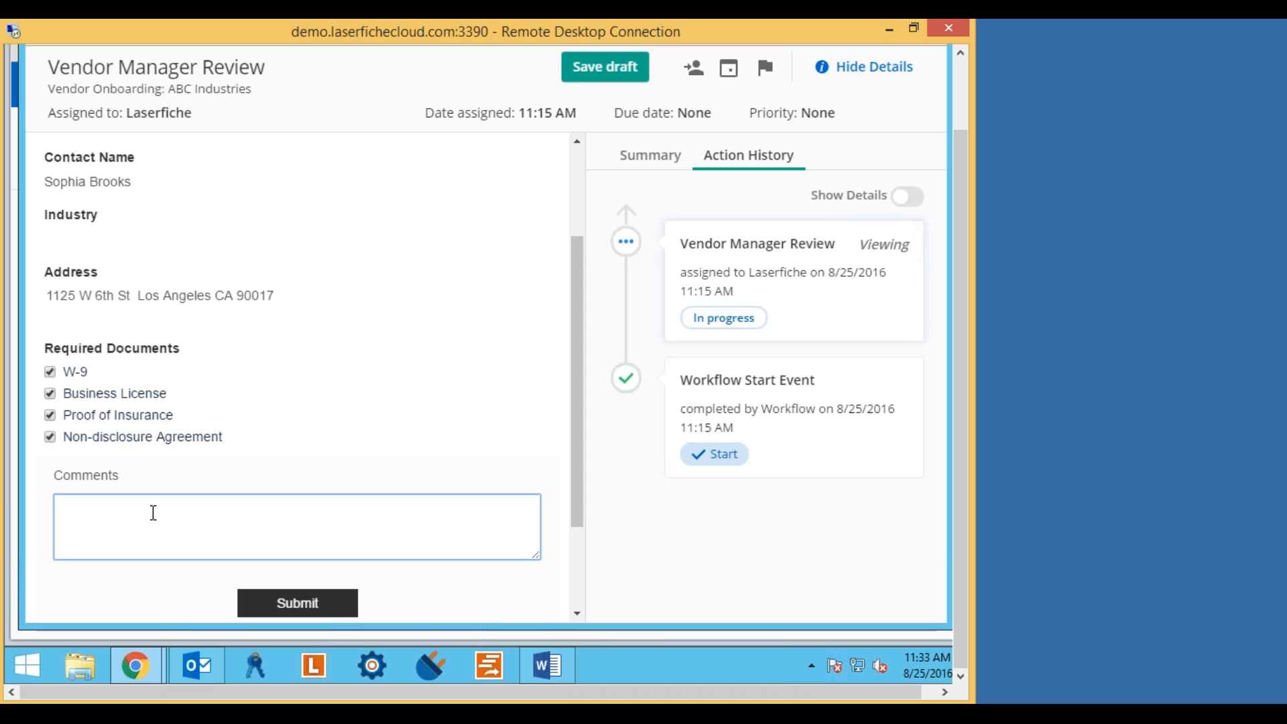
type("Please send over ASAP!")
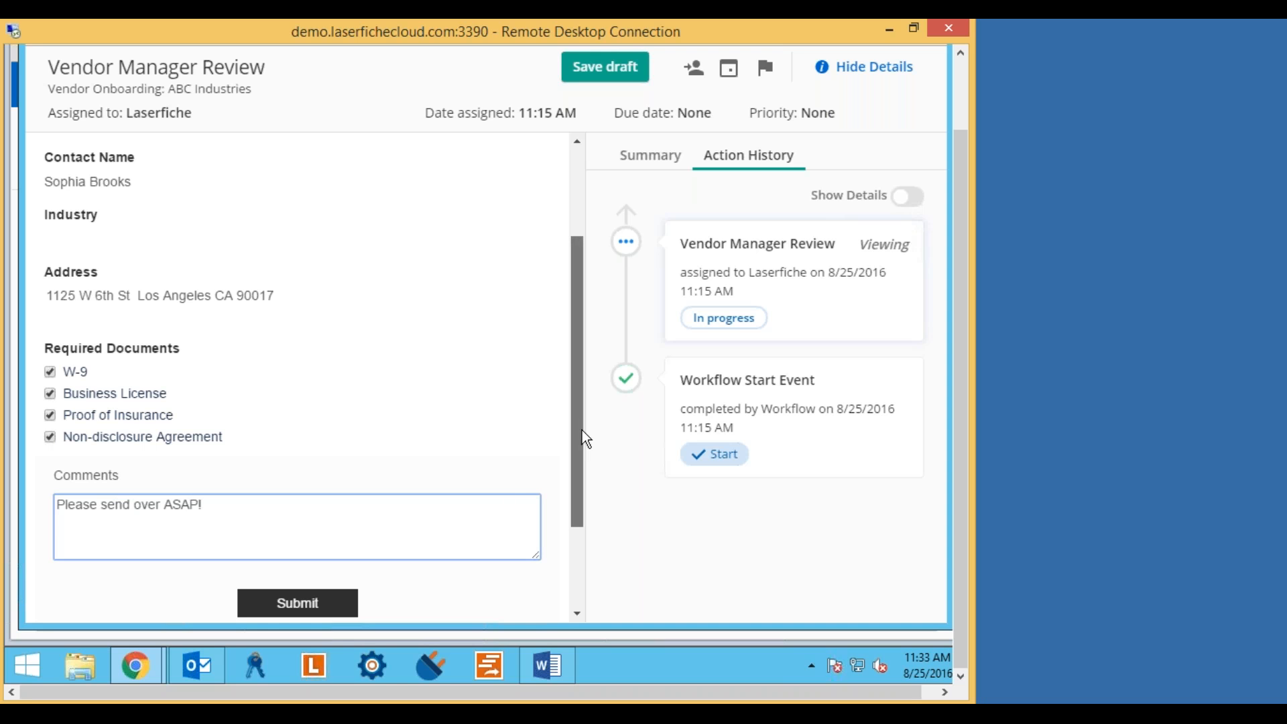
left_click_drag(582, 429, 581, 504)
left_click(288, 477)
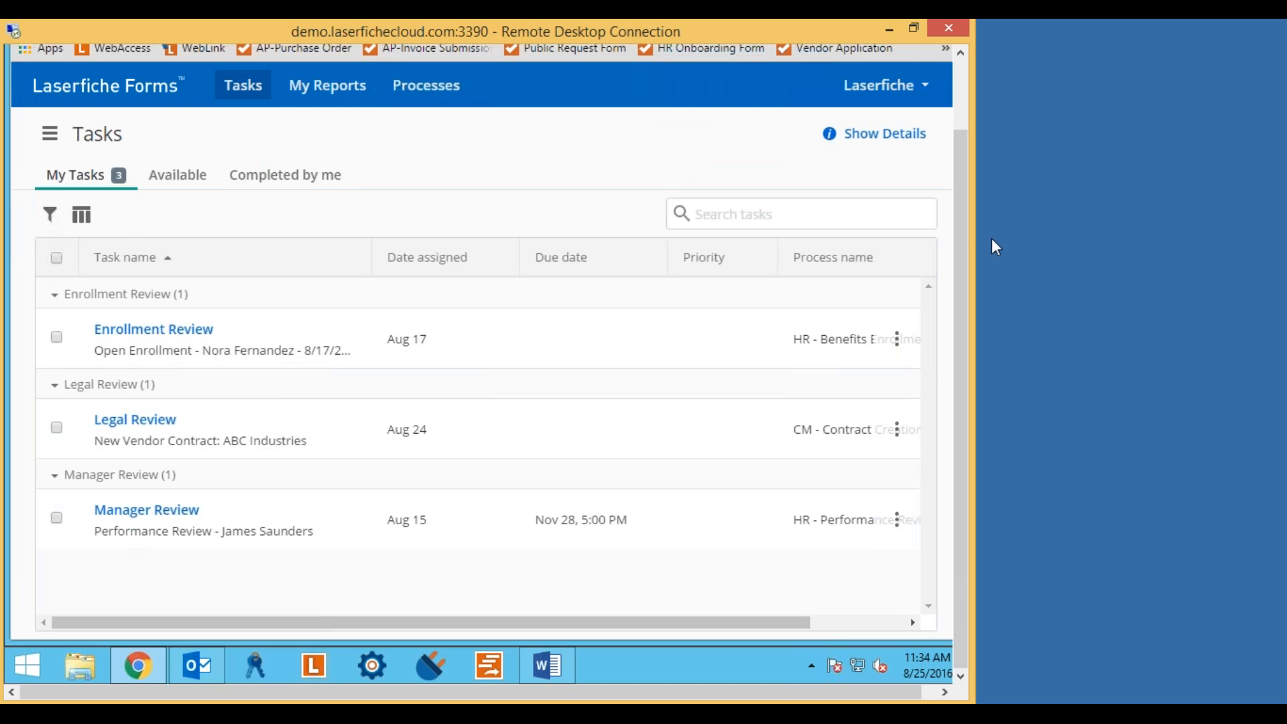
Open the WidgetTec Vendor Onboarding email and follow its 'here' document upload link.
left_click_drag(956, 256, 957, 167)
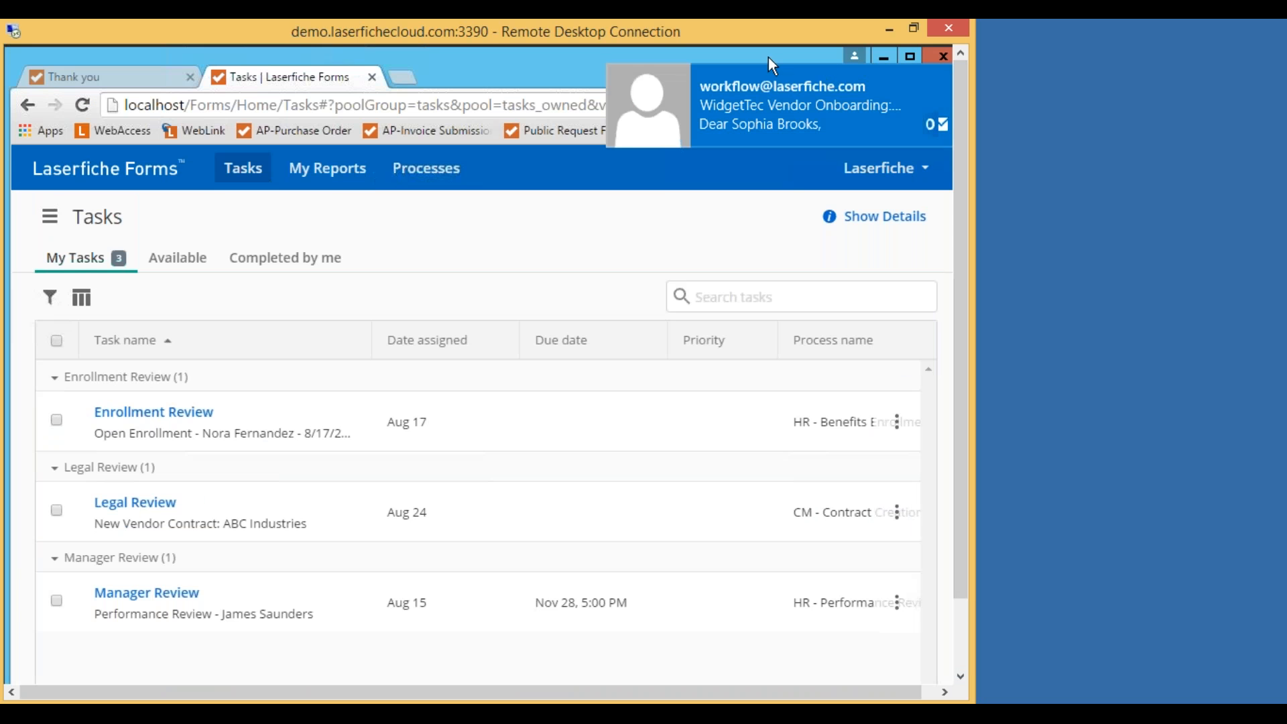
left_click(886, 56)
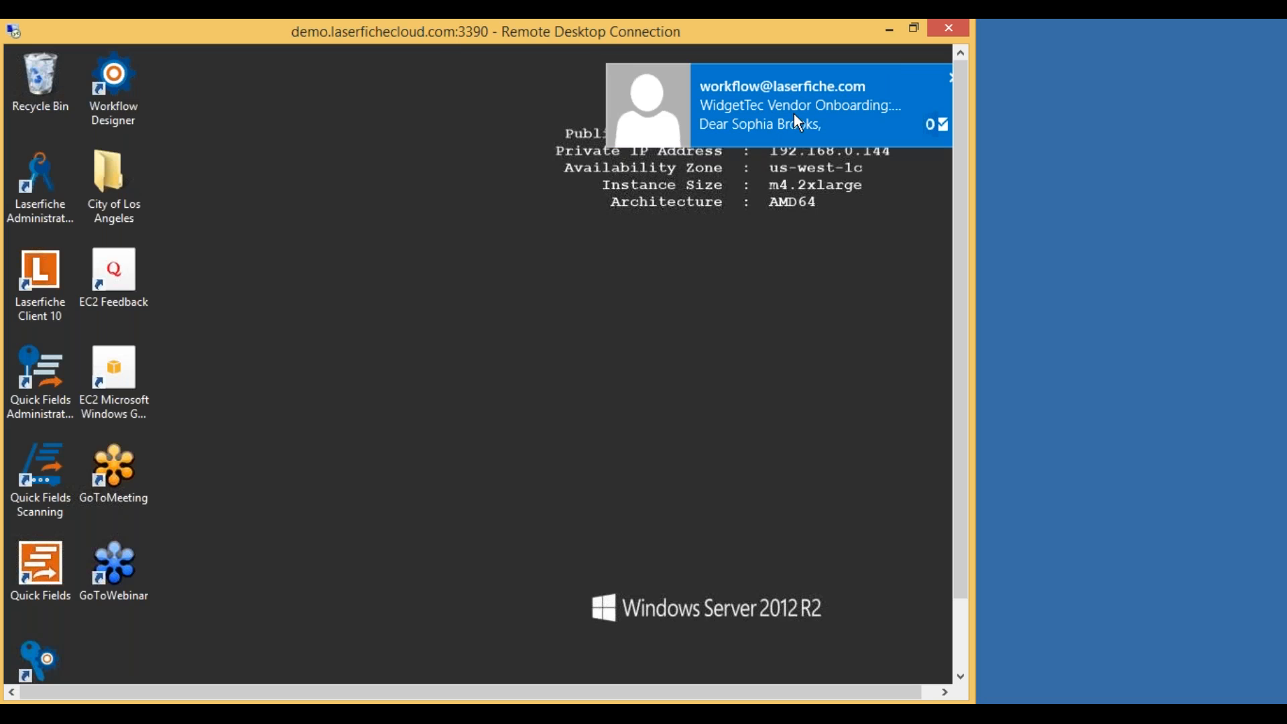
left_click(804, 120)
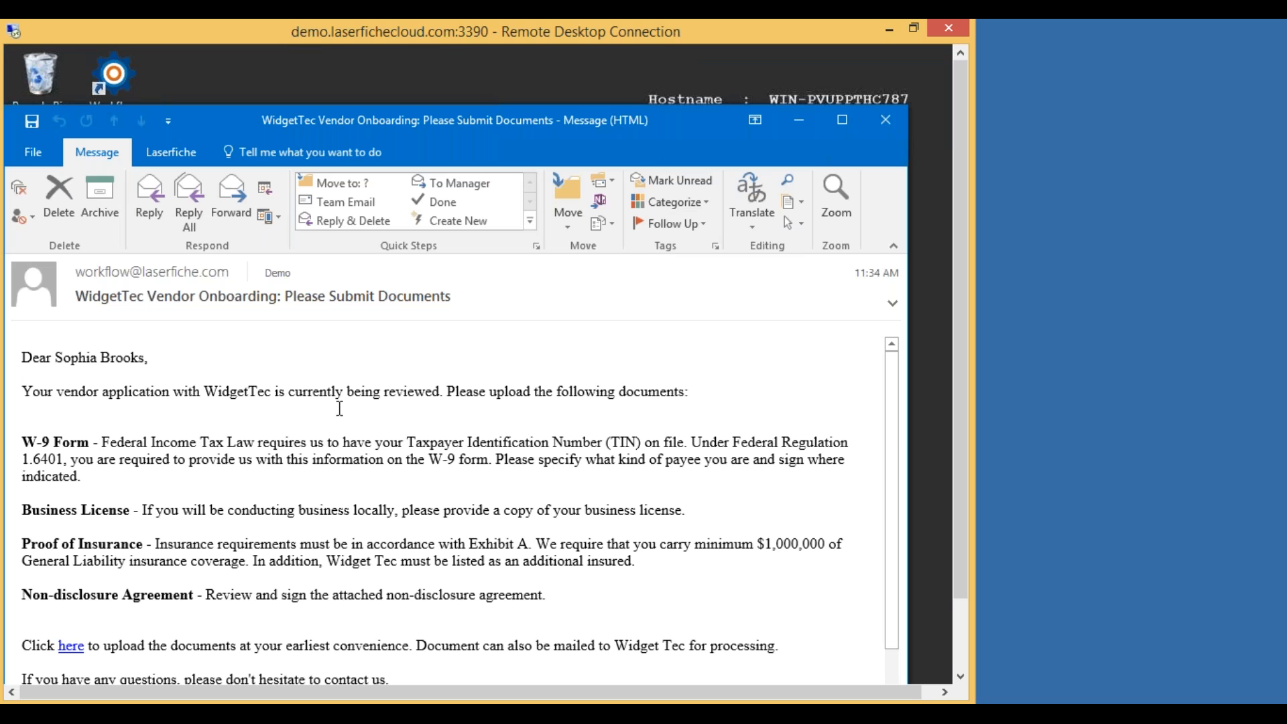
left_click_drag(464, 109, 482, 104)
left_click_drag(496, 78, 485, 75)
scroll(248, 368, "down", 1)
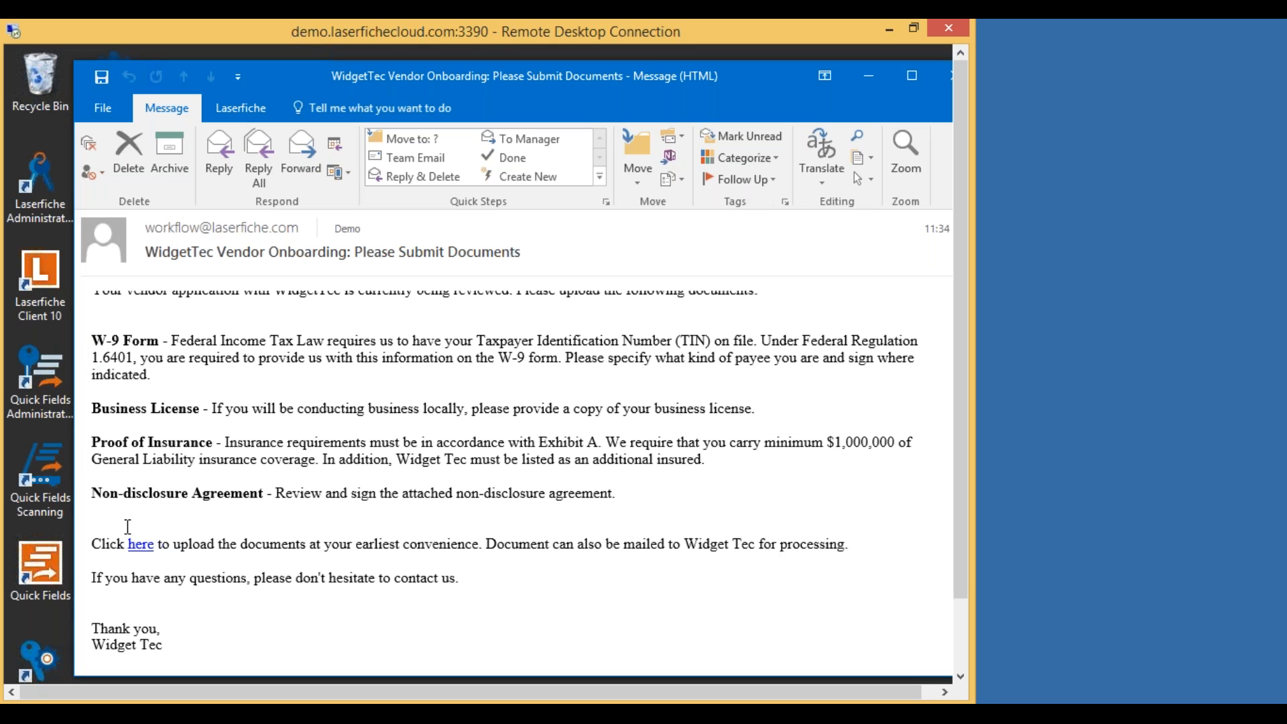
left_click(140, 544)
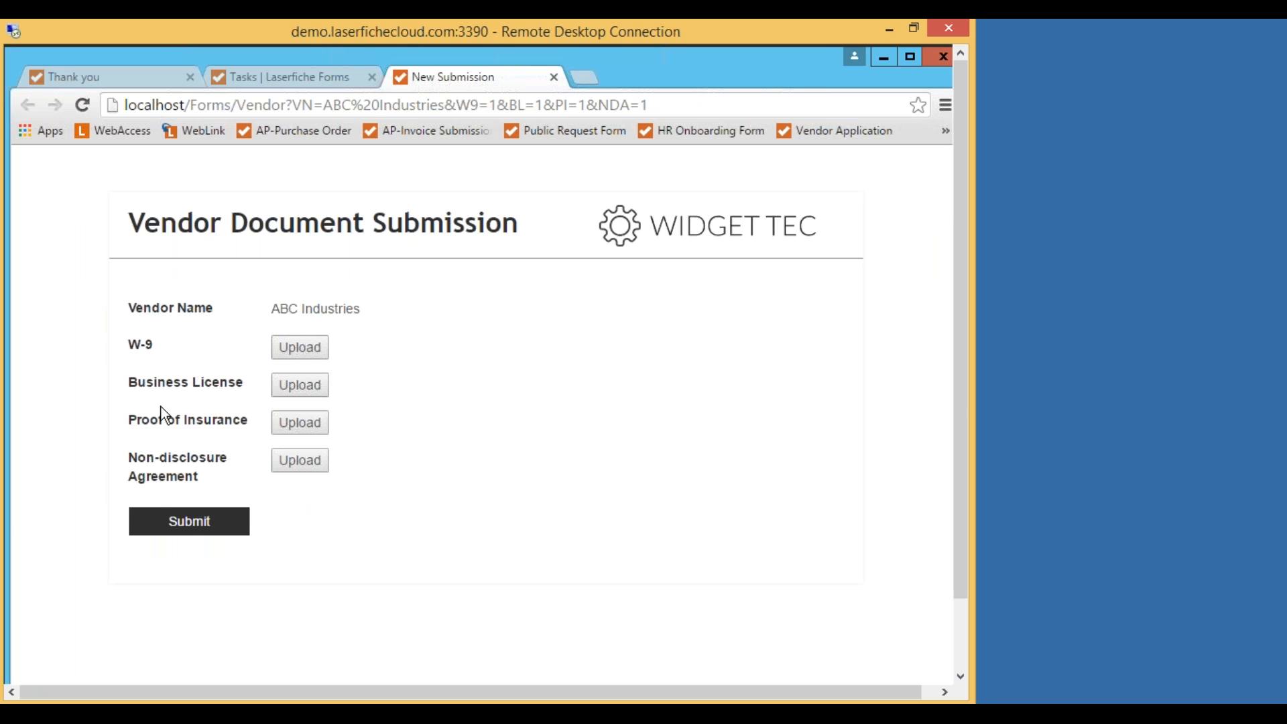
Try the W-9 Upload button, cancel file selection, and move the browser aside.
left_click(311, 349)
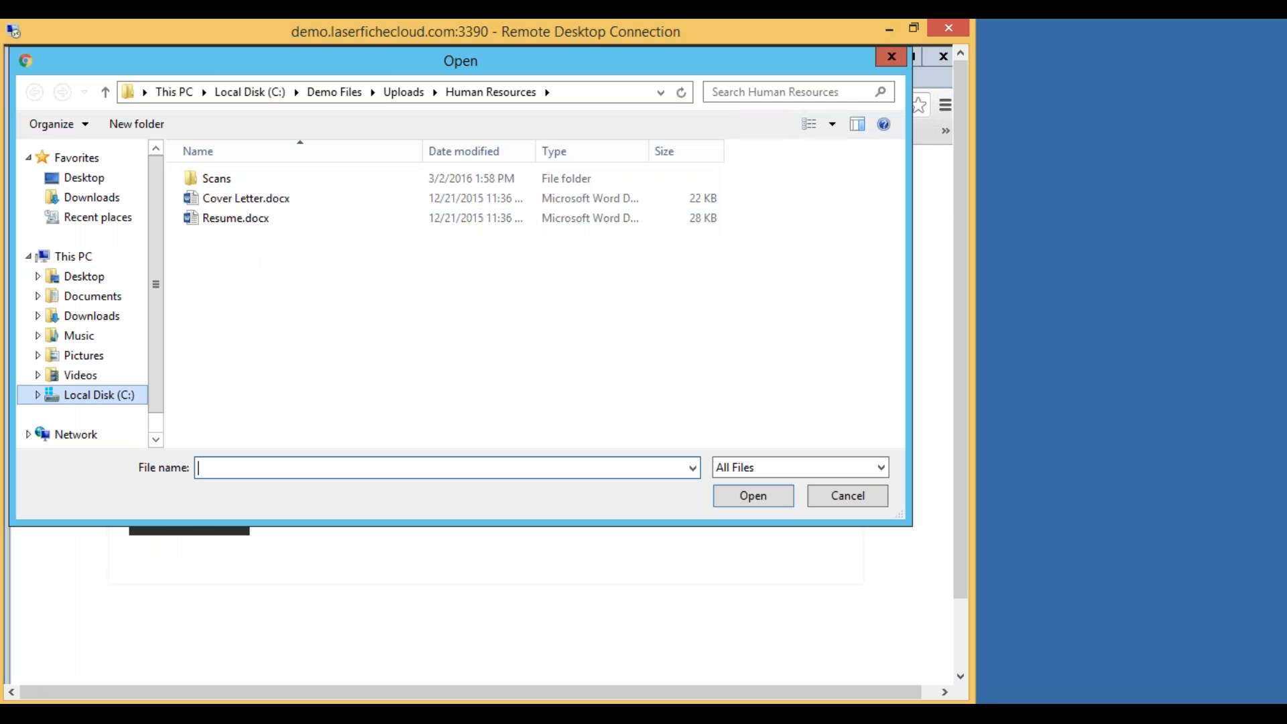
left_click(855, 493)
left_click(911, 58)
left_click(915, 54)
left_click_drag(515, 59, 740, 53)
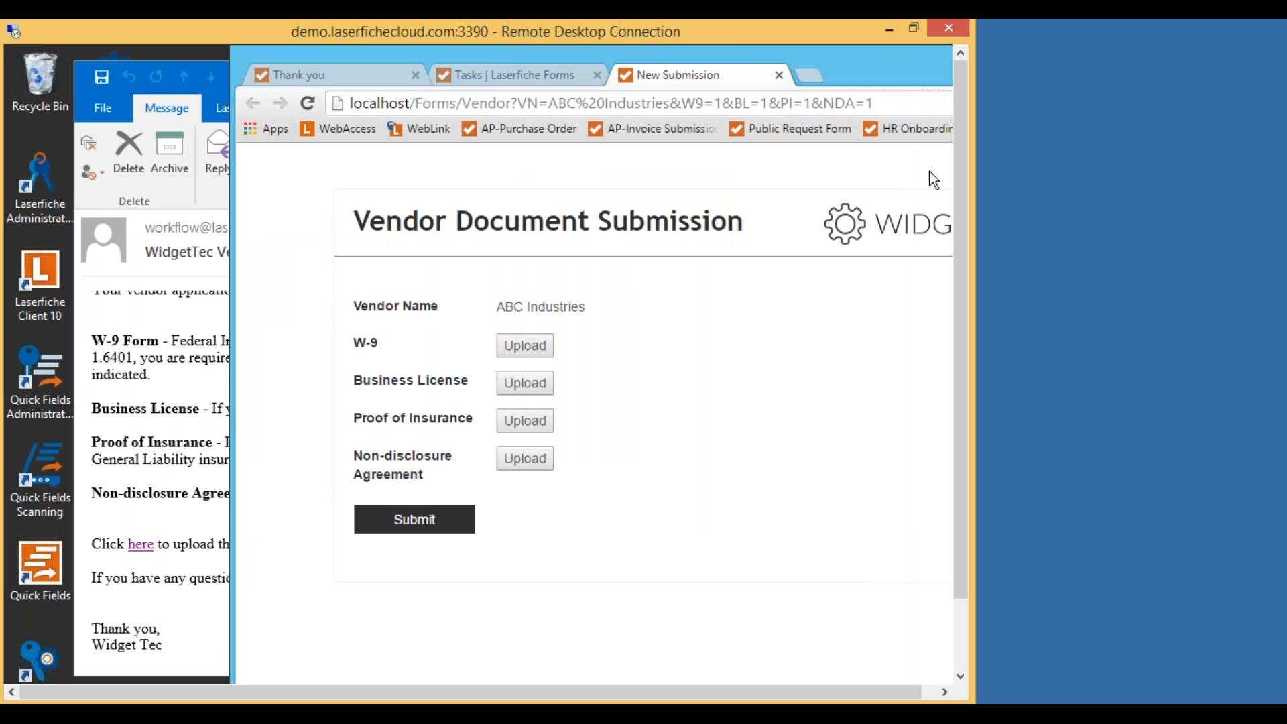
Close the New Submission and Laserfiche Forms Tasks tabs, leaving the Thank you page.
left_click_drag(959, 168, 959, 238)
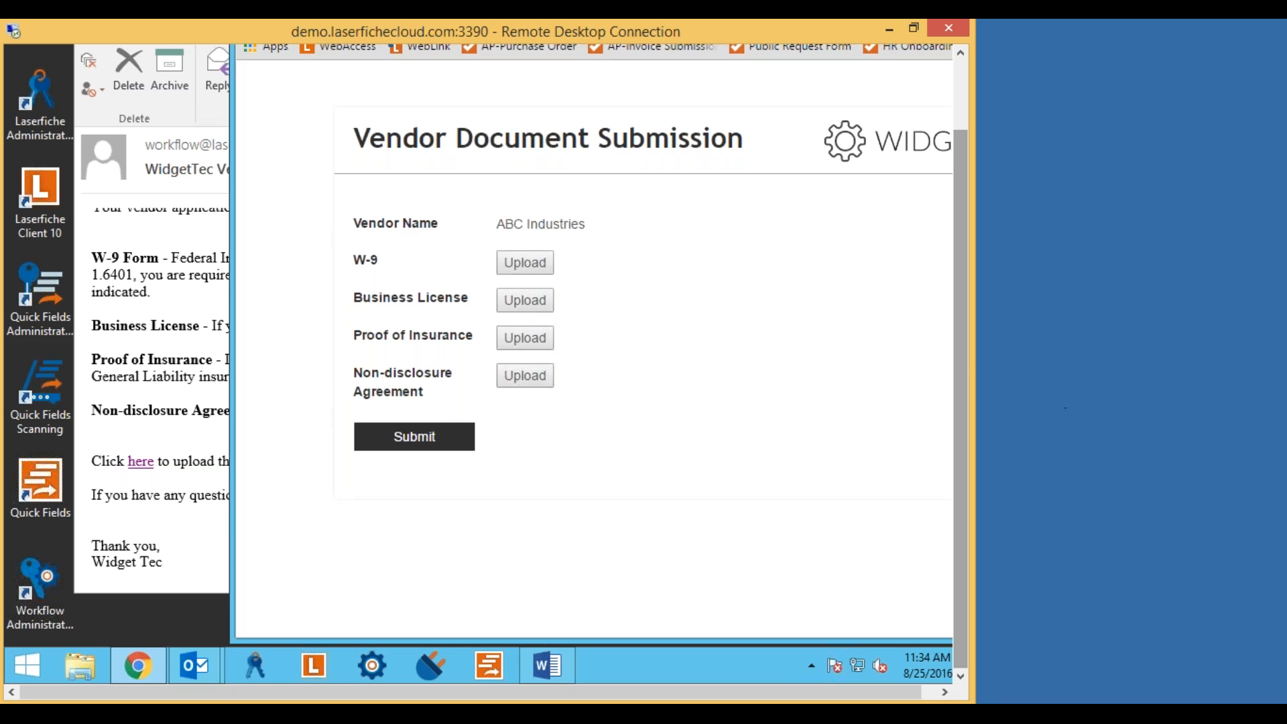
left_click_drag(965, 364, 966, 287)
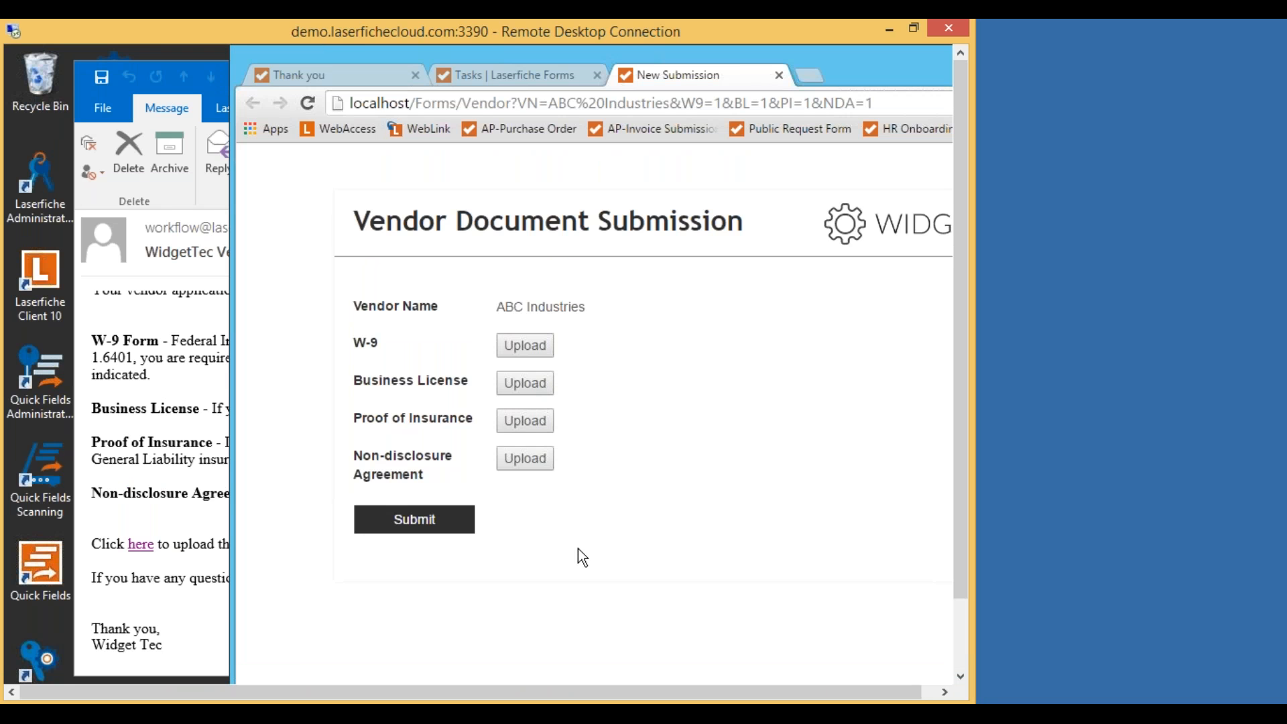
left_click(779, 75)
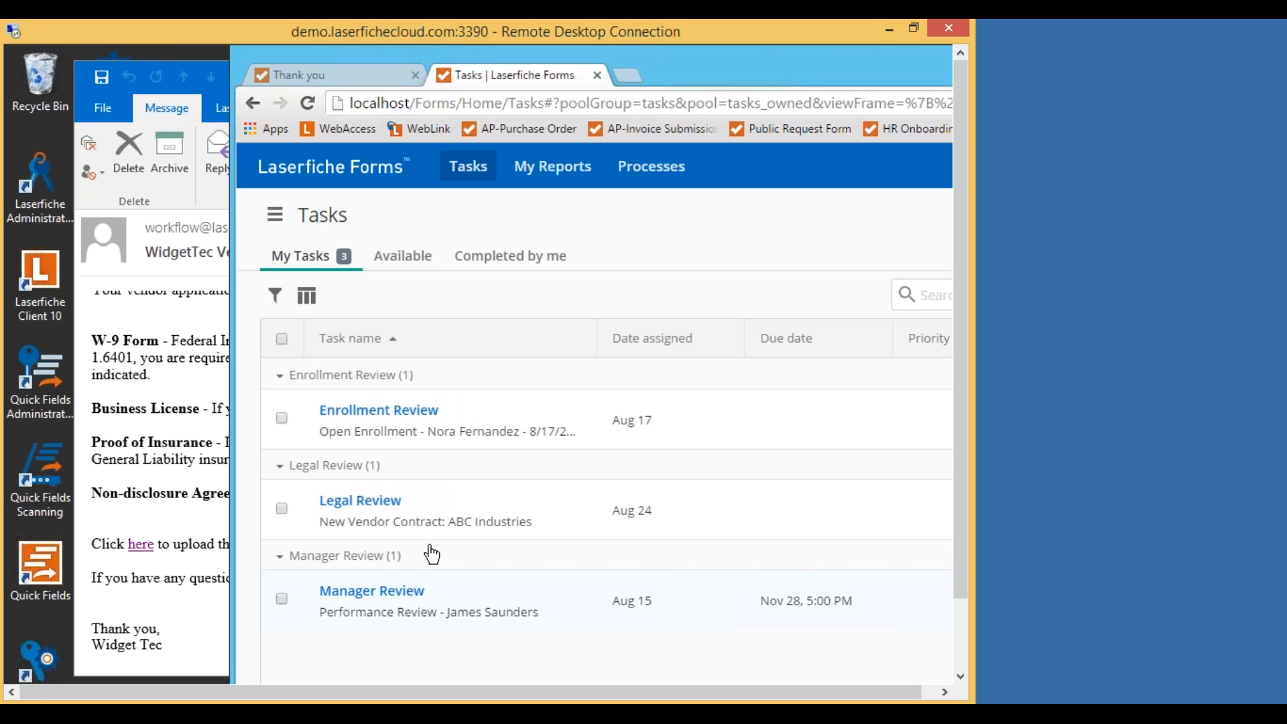
left_click(597, 75)
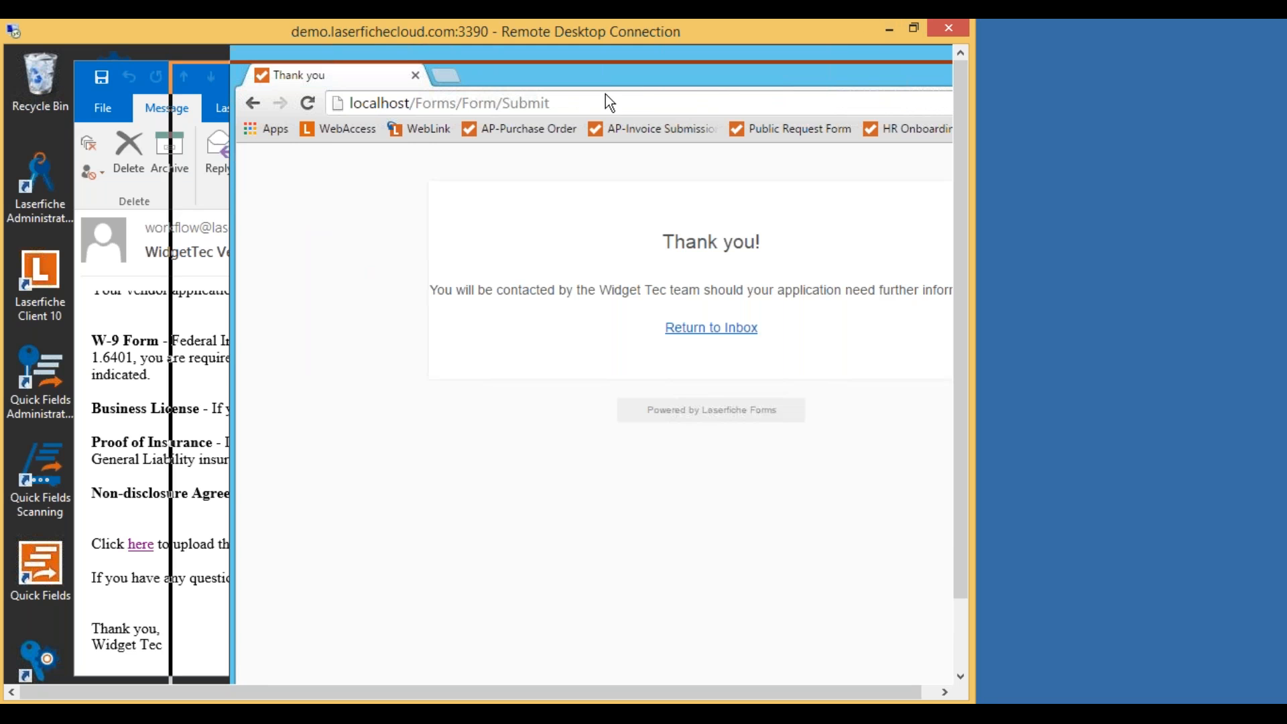
double_click(605, 94)
Minimize the browser and close the vendor onboarding email.
left_click(834, 100)
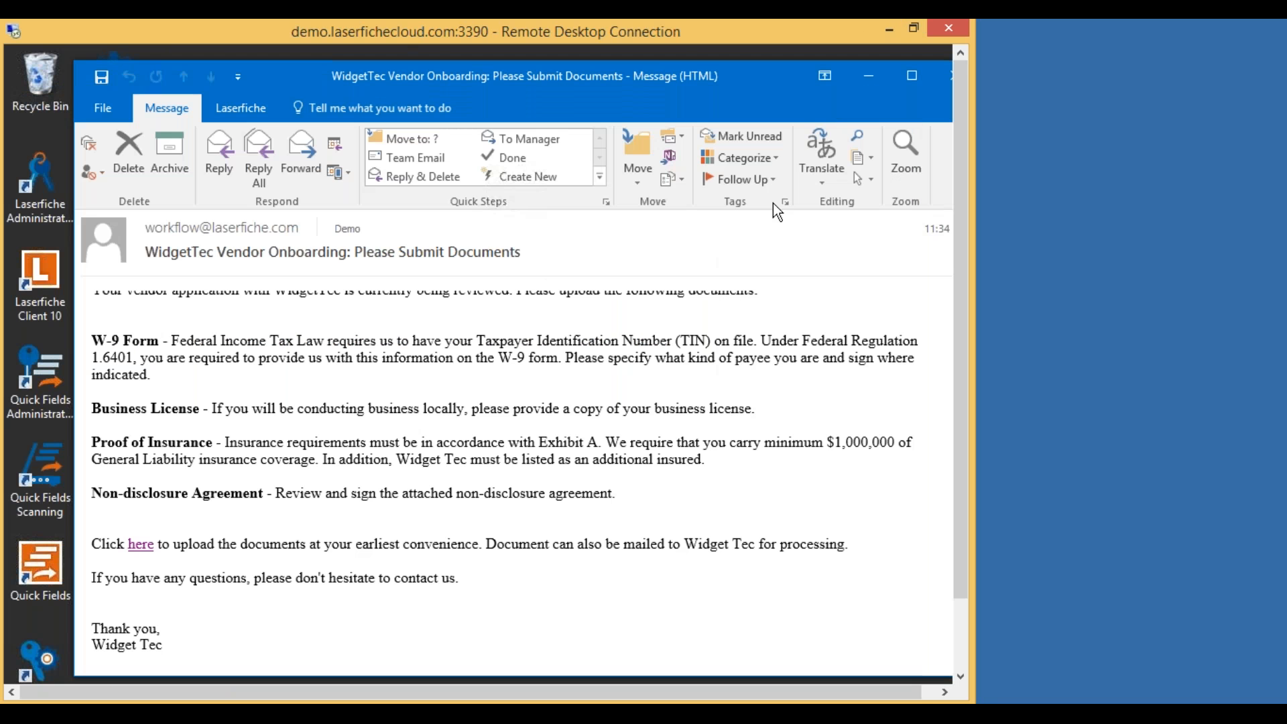
left_click_drag(680, 92, 633, 89)
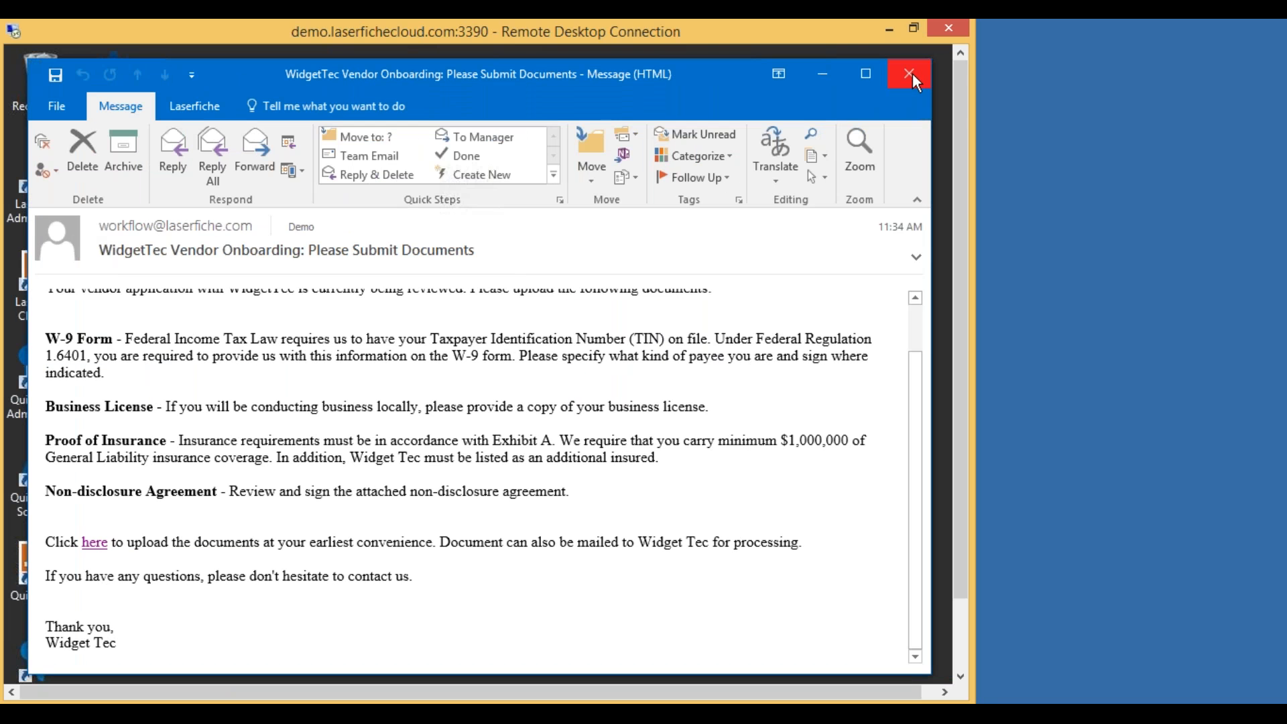
left_click(913, 76)
Launch Quick Fields from its icon on the remote desktop.
left_click_drag(959, 192, 984, 380)
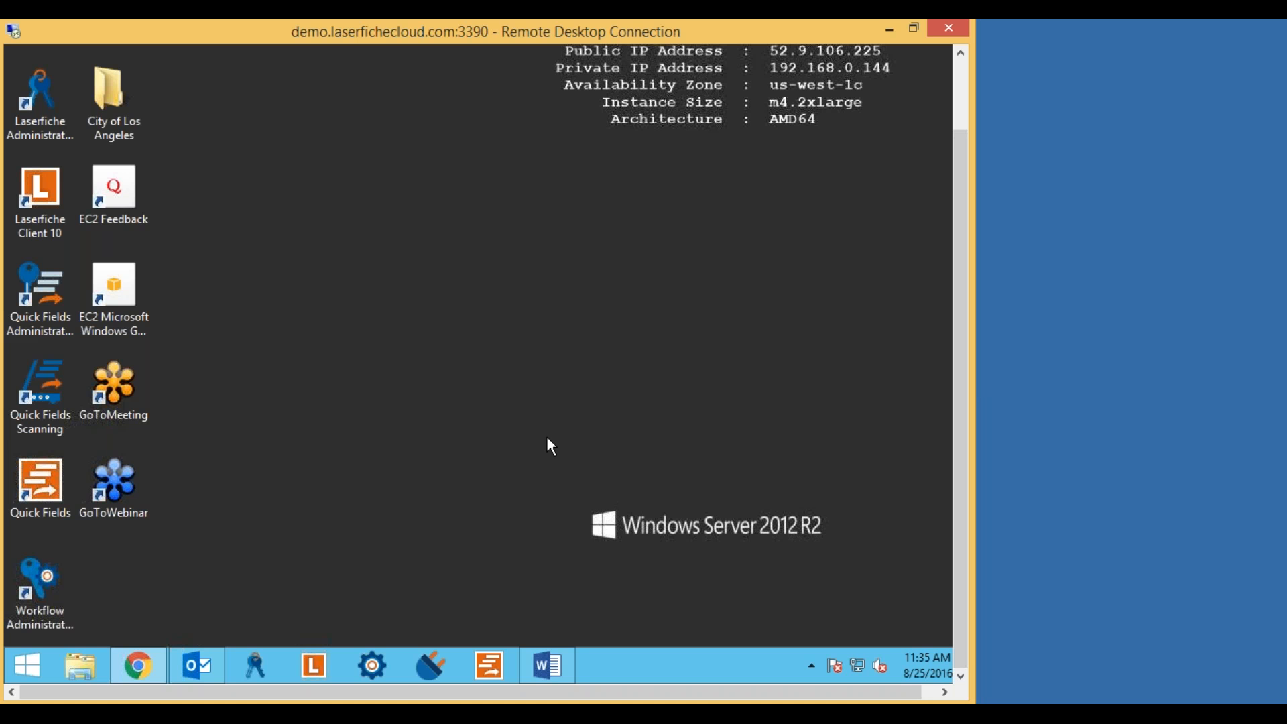
mouse_move(960, 362)
left_mouse_down()
mouse_move(979, 344)
mouse_move(971, 302)
mouse_move(968, 381)
left_mouse_up()
double_click(45, 488)
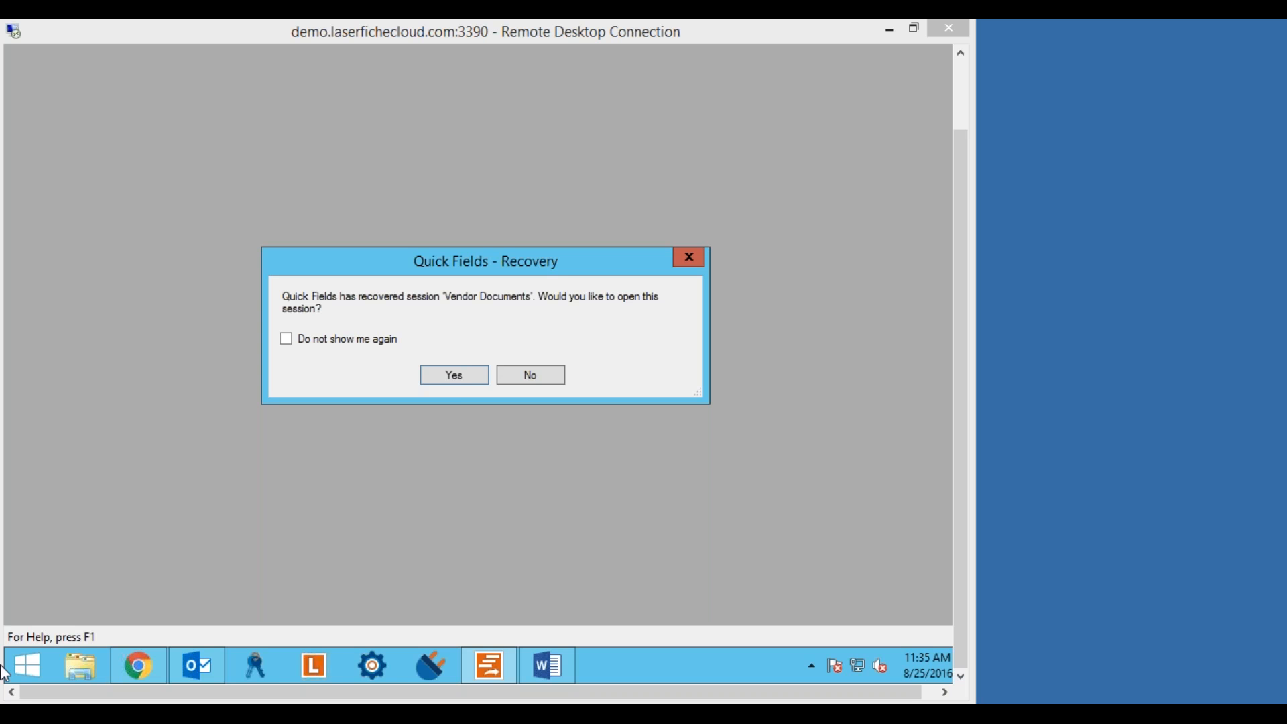
Accept the recovery prompt to reopen the Vendor Documents session.
left_click(460, 380)
left_click(449, 375)
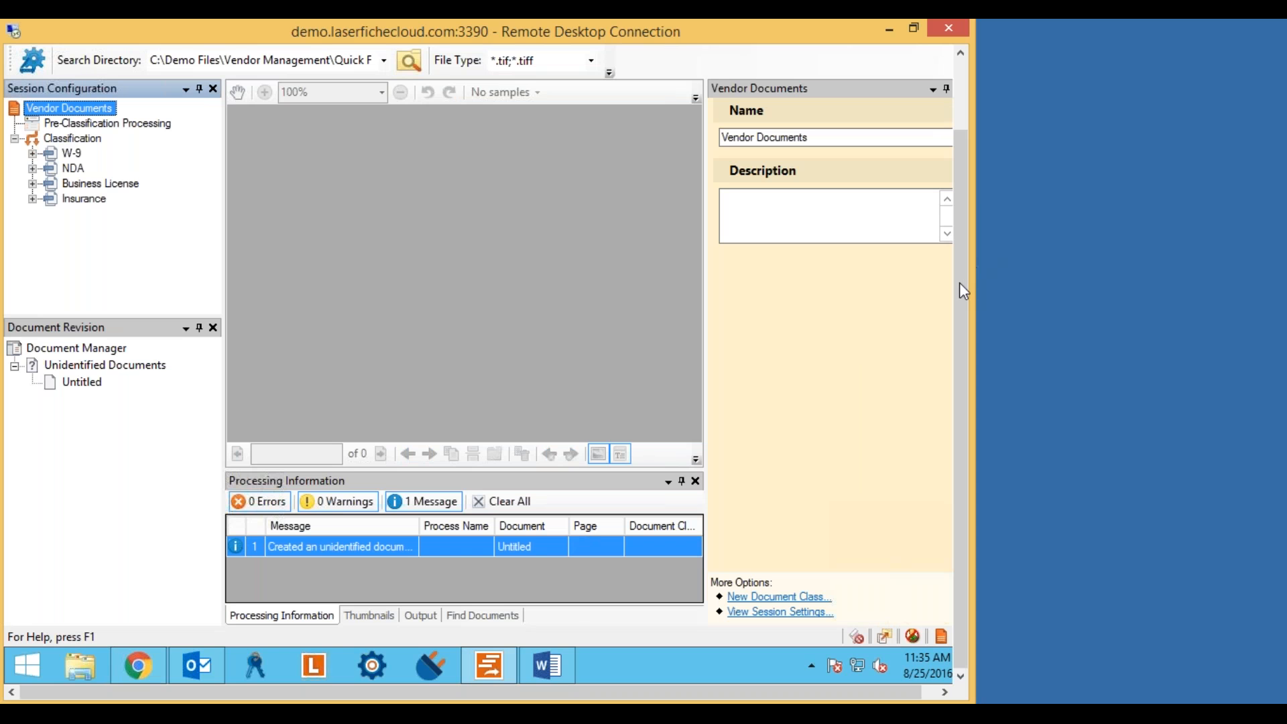
scroll(961, 279, "up", 3)
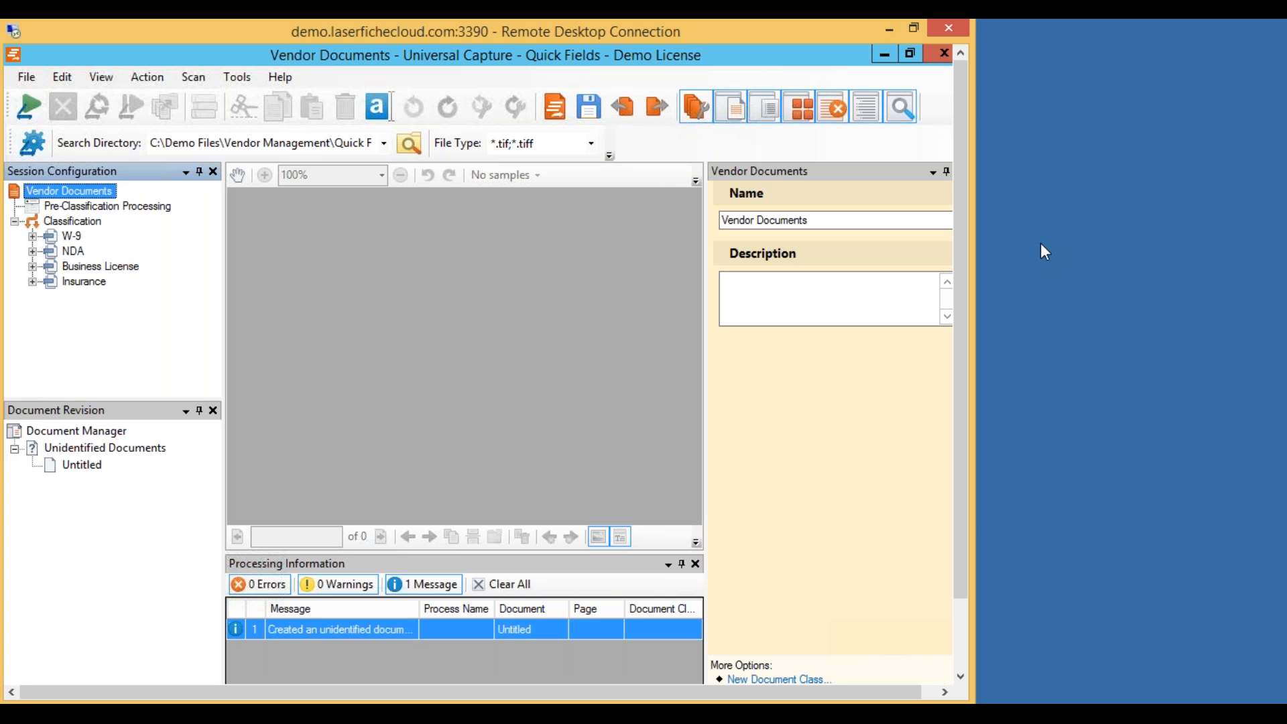
left_click(1046, 387)
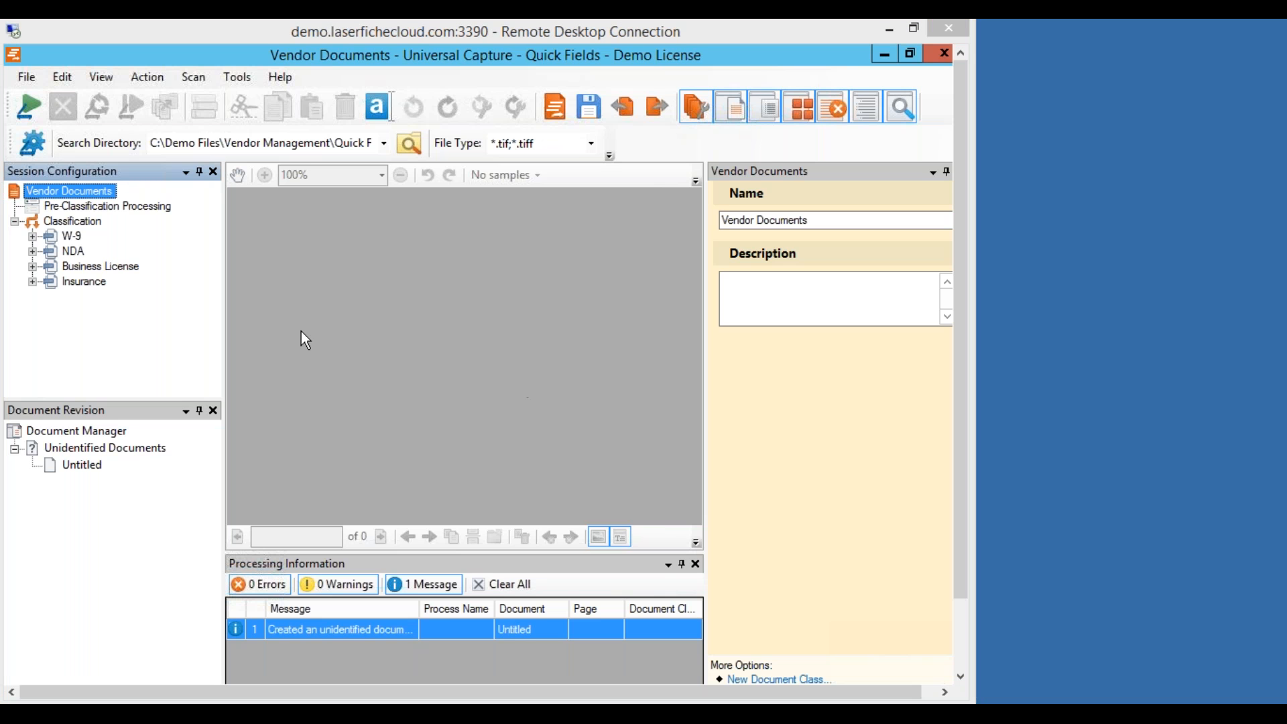
left_click(969, 328)
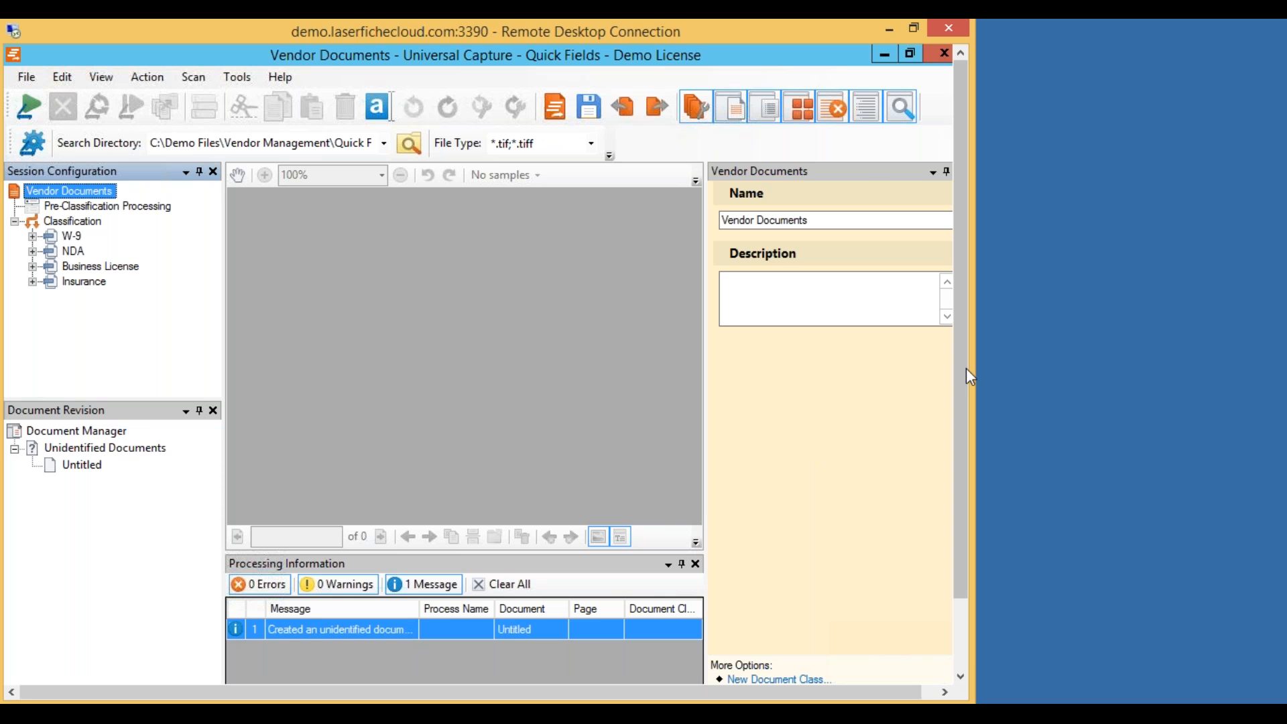
left_click_drag(956, 388, 968, 335)
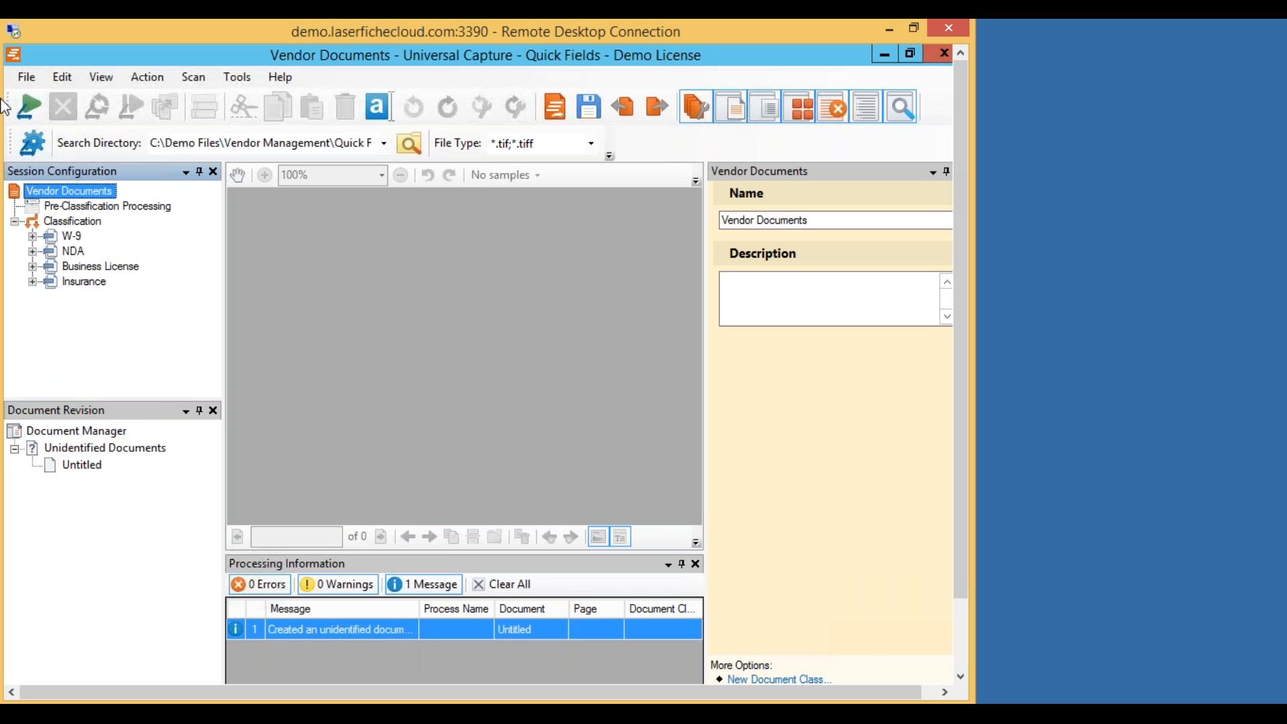
Run the session, then review the Business License, Insurance, NDA and W-9 results.
left_click(27, 110)
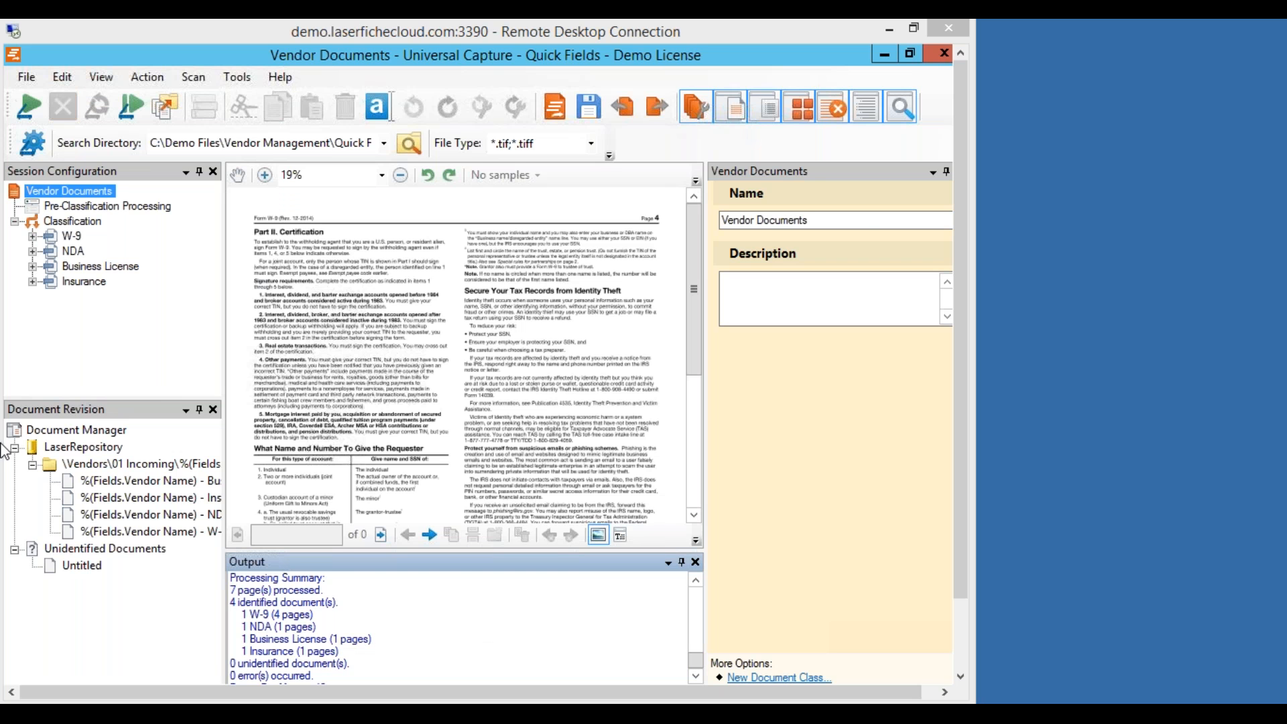
left_click(130, 482)
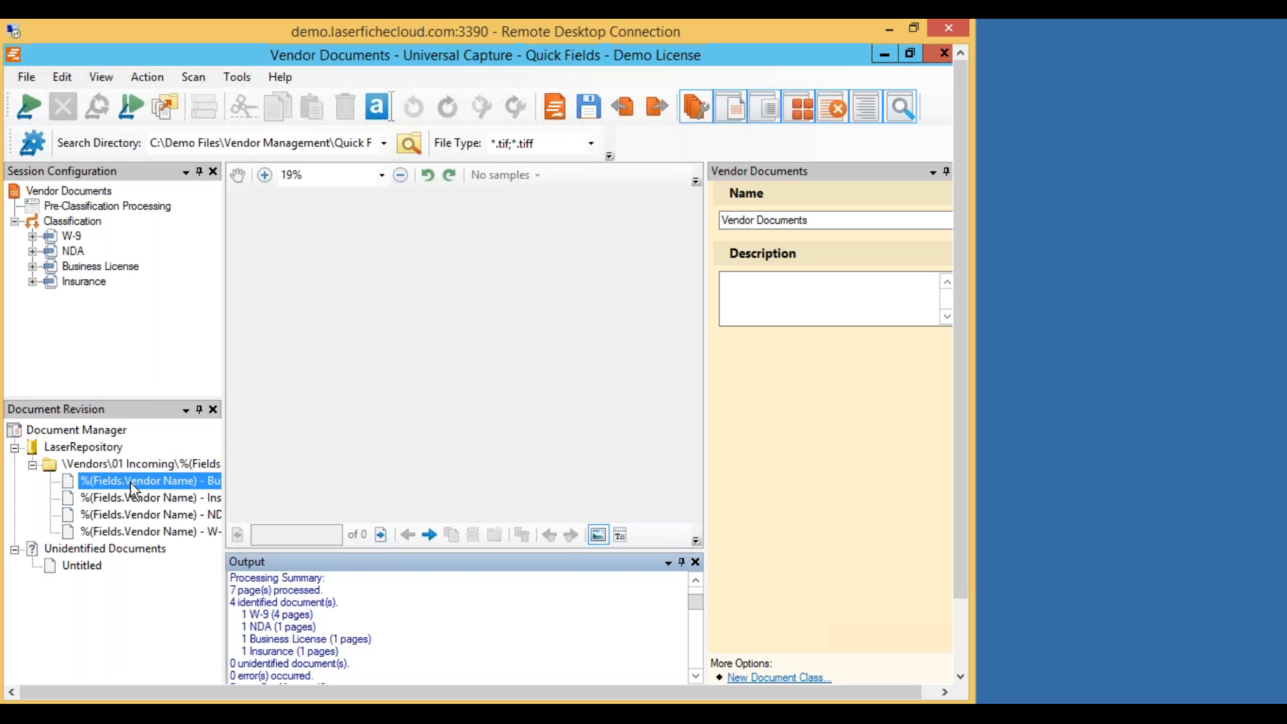
left_click(137, 498)
left_click(144, 515)
left_click(152, 533)
left_click(149, 482)
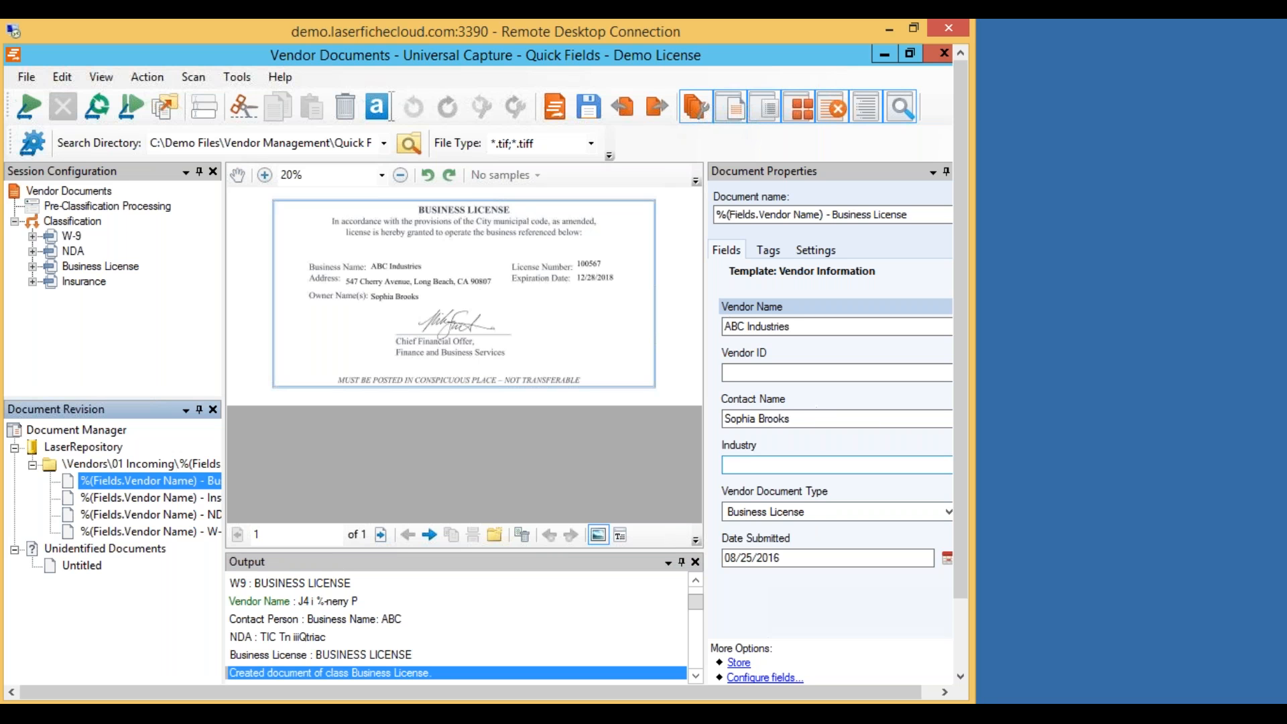
Enter Health in the Industry field for the Business License and Insurance documents.
left_click(757, 467)
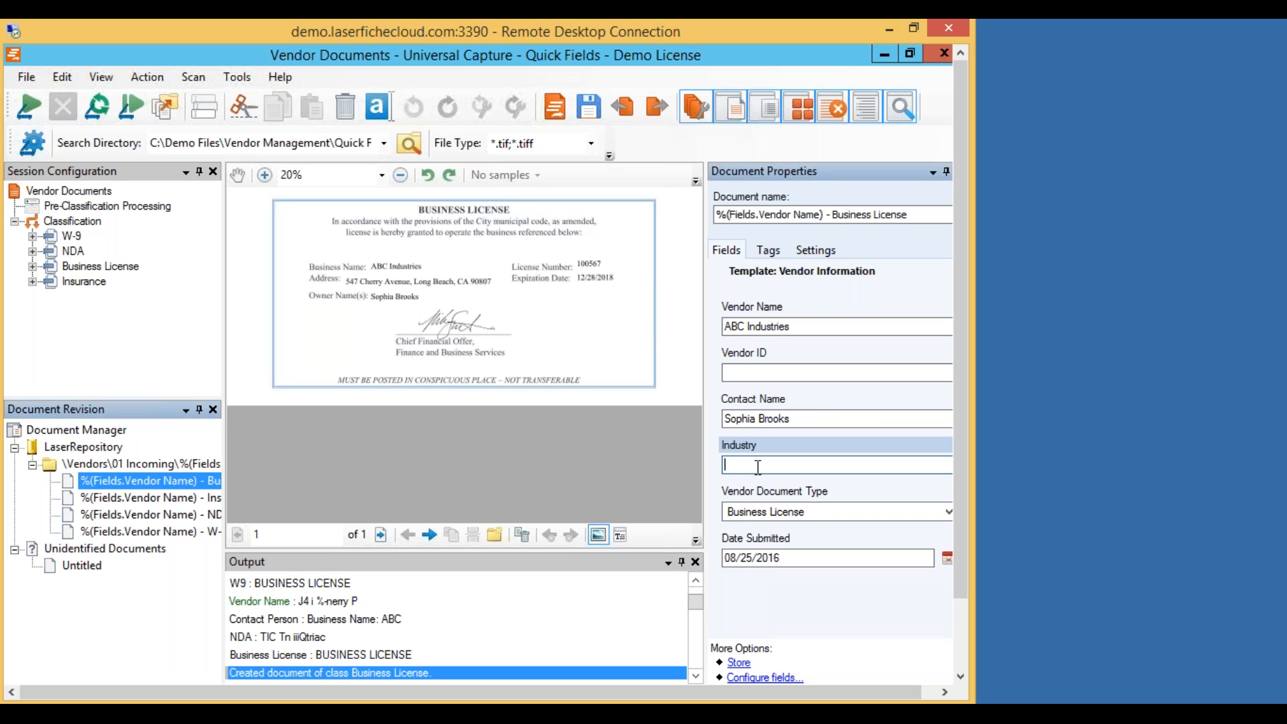
type("Health")
left_click(124, 498)
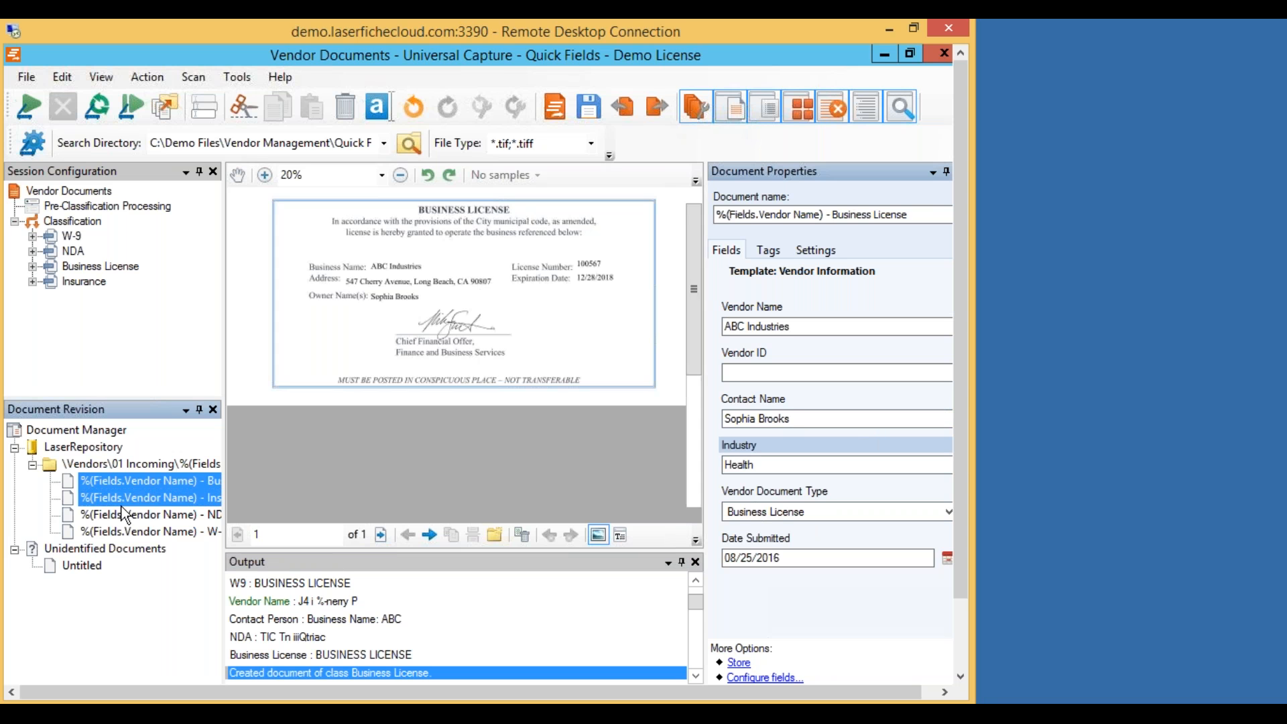
left_click(756, 469)
type("Hea")
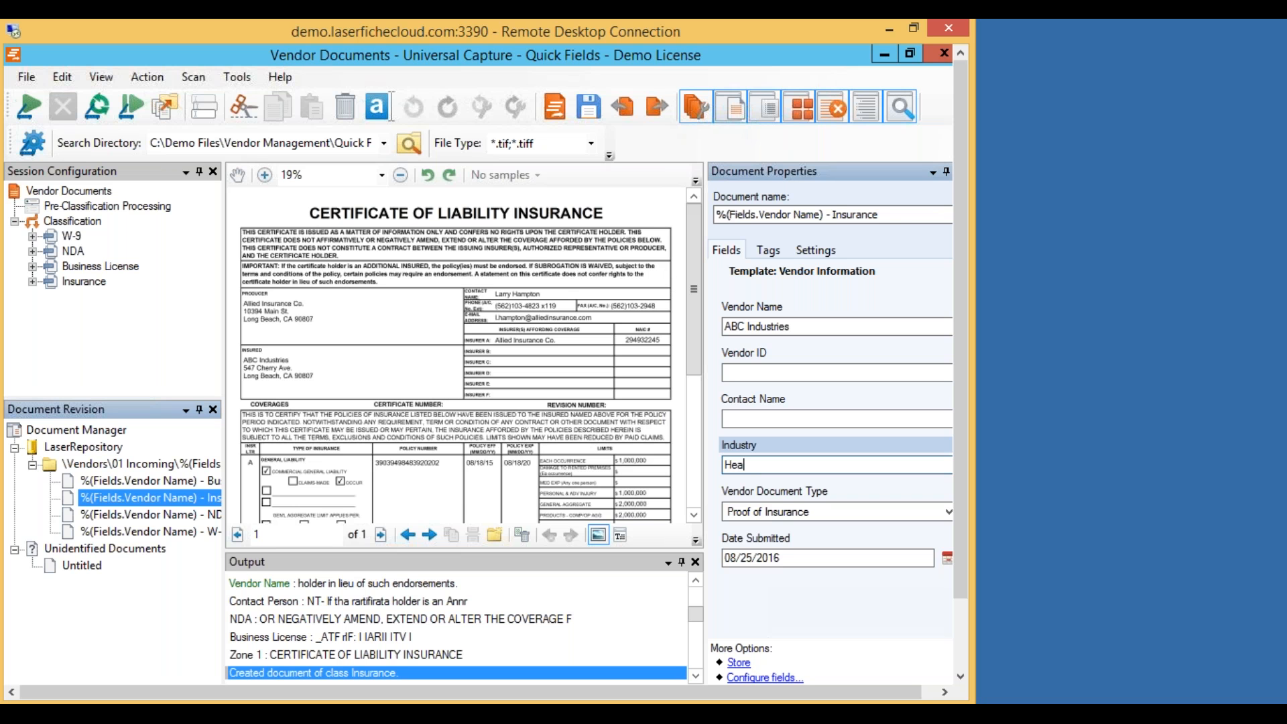
type("lth")
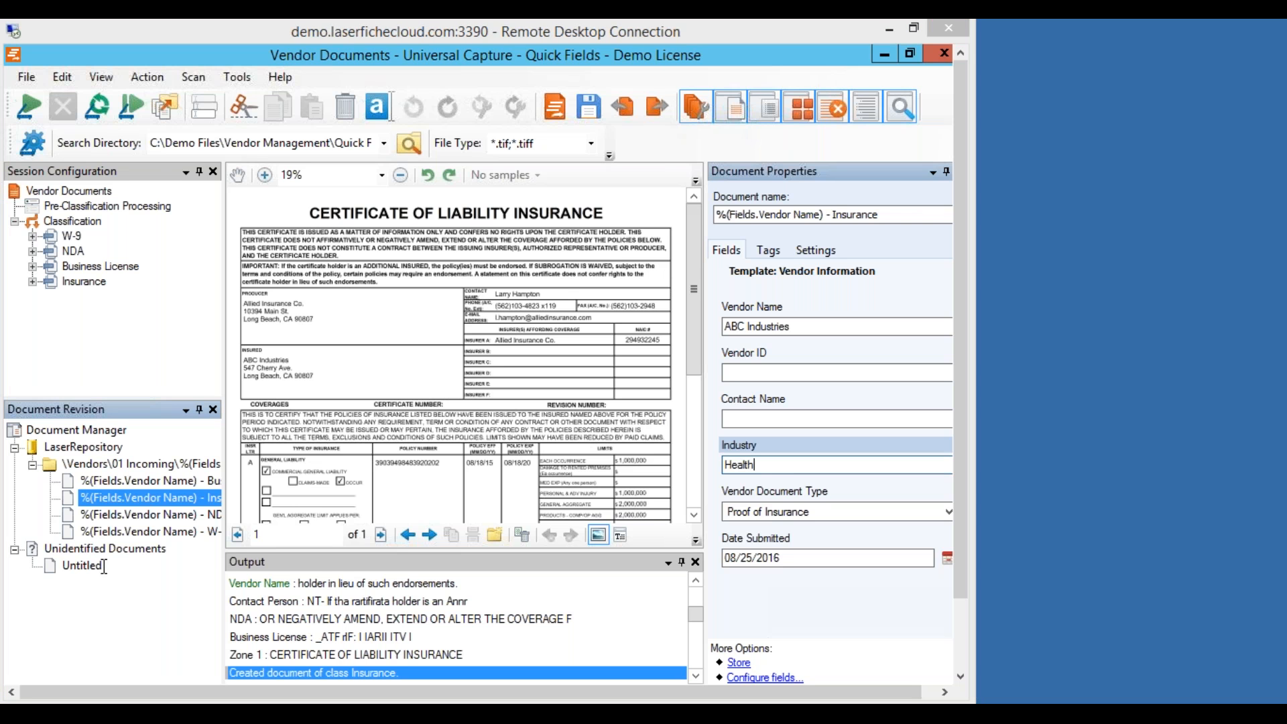
Review the W-9, NDA, Insurance and Business License documents in turn.
left_click(161, 483)
left_click(157, 532)
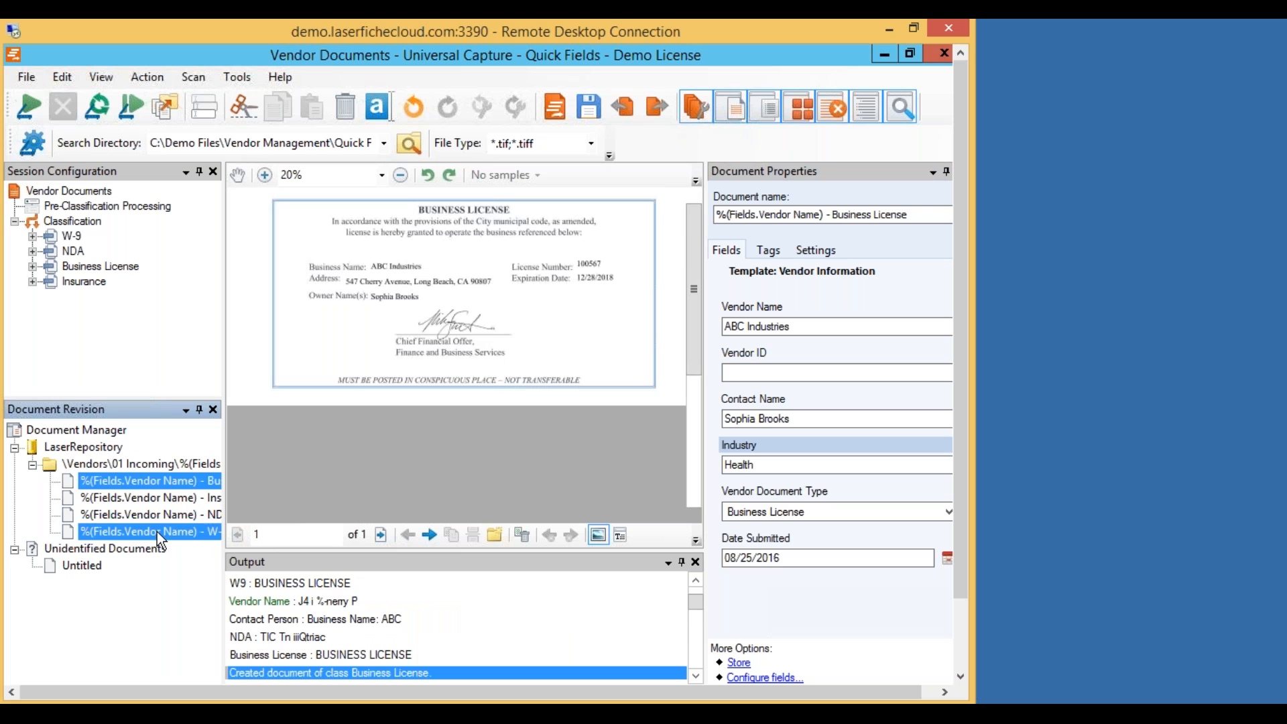
left_click(165, 514)
left_click(176, 497)
left_click(178, 481)
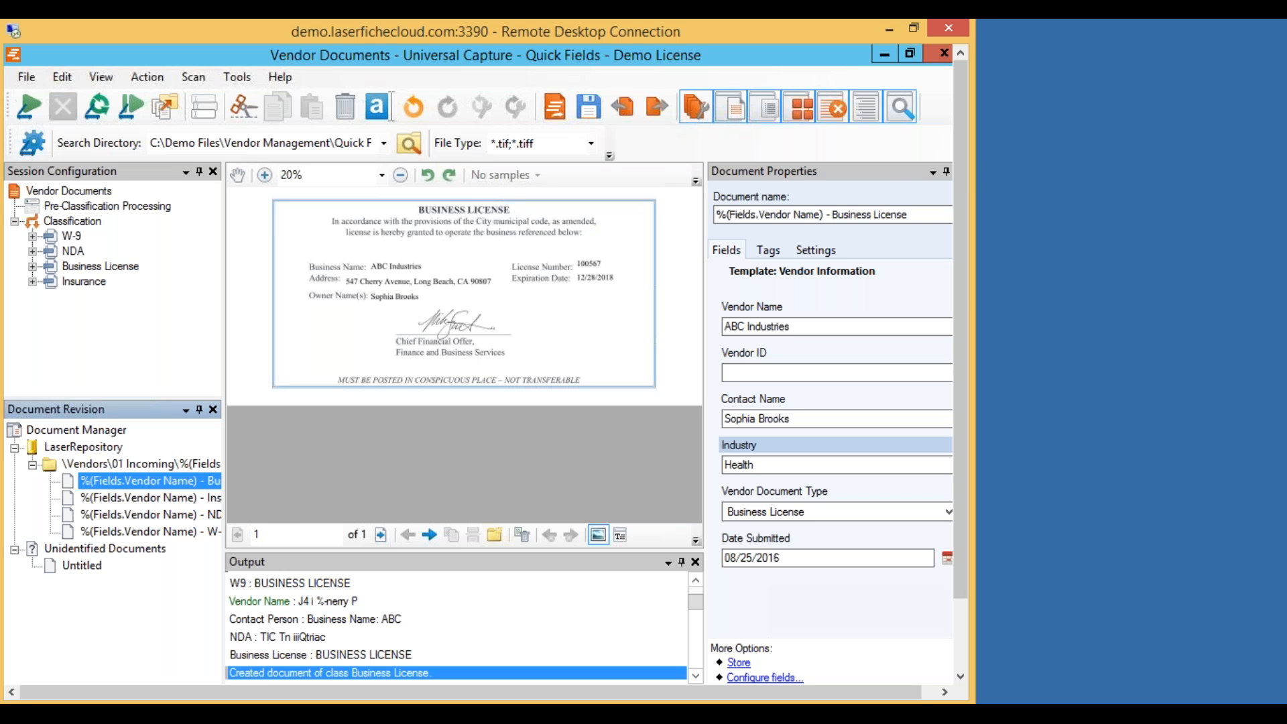
Store the 4 processed documents (7 pages) in the repository, then close Quick Fields.
left_click(165, 109)
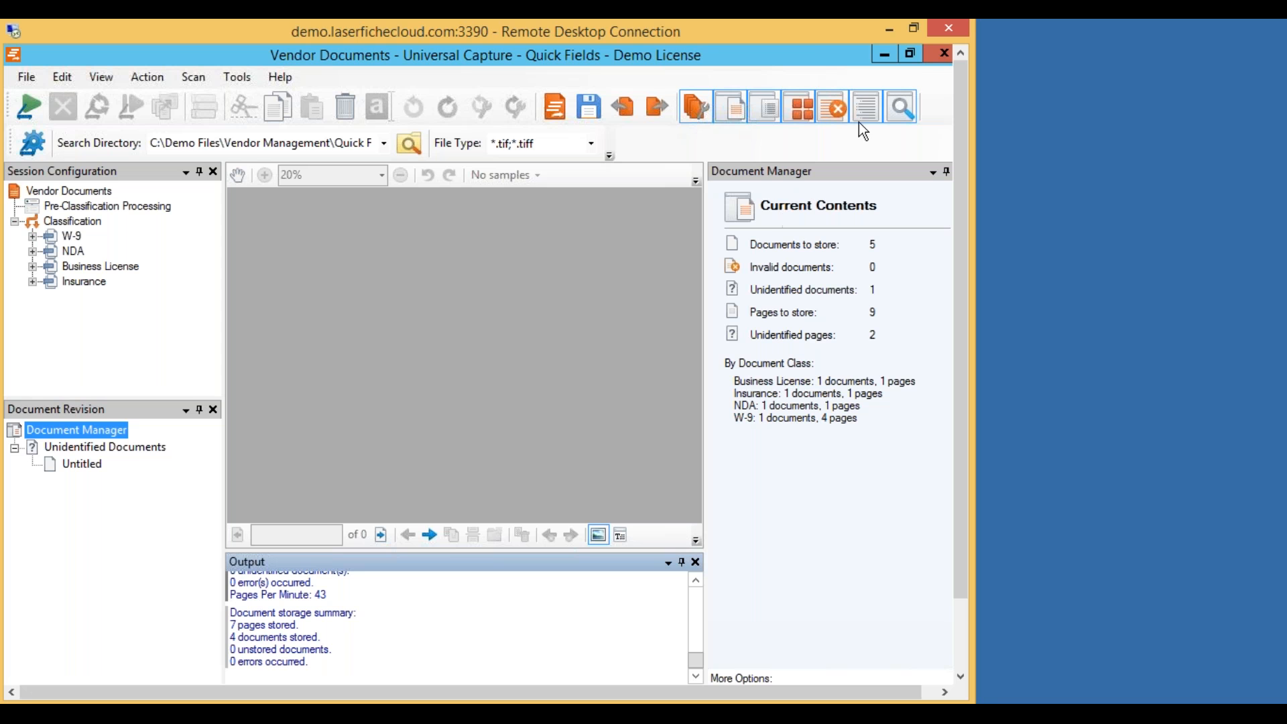
left_click_drag(810, 55, 630, 95)
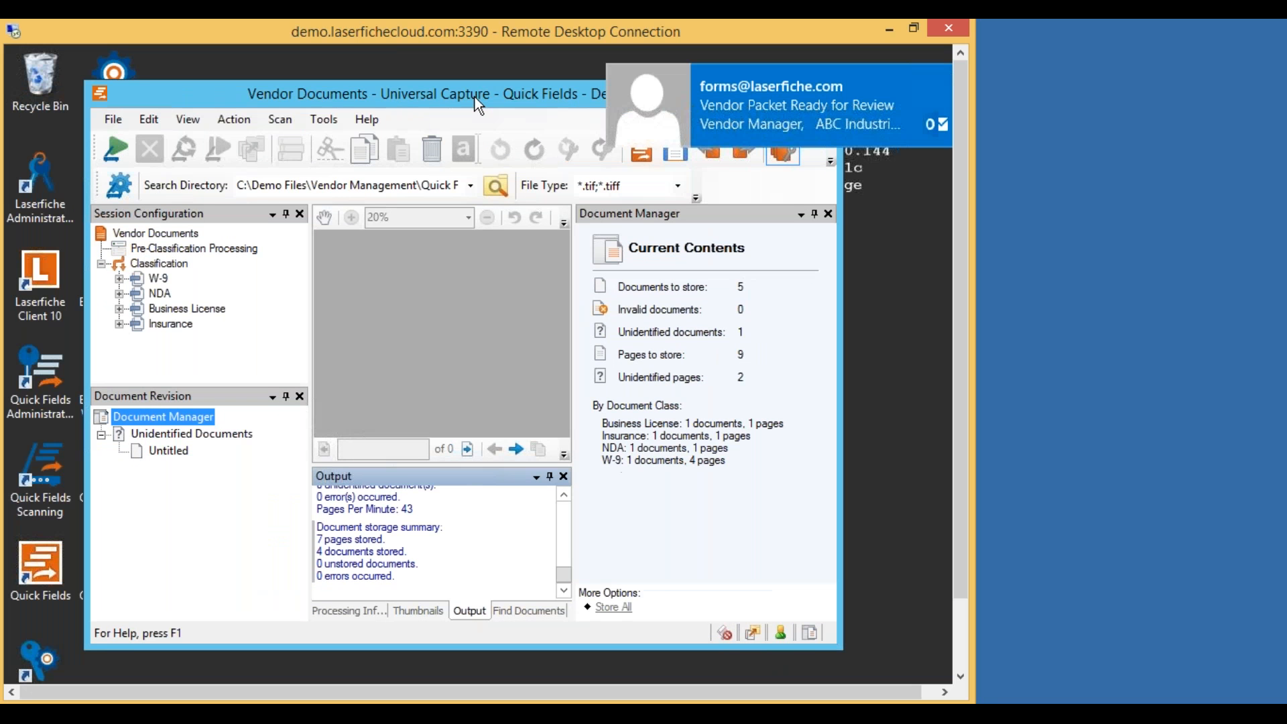
left_click_drag(321, 96, 91, 100)
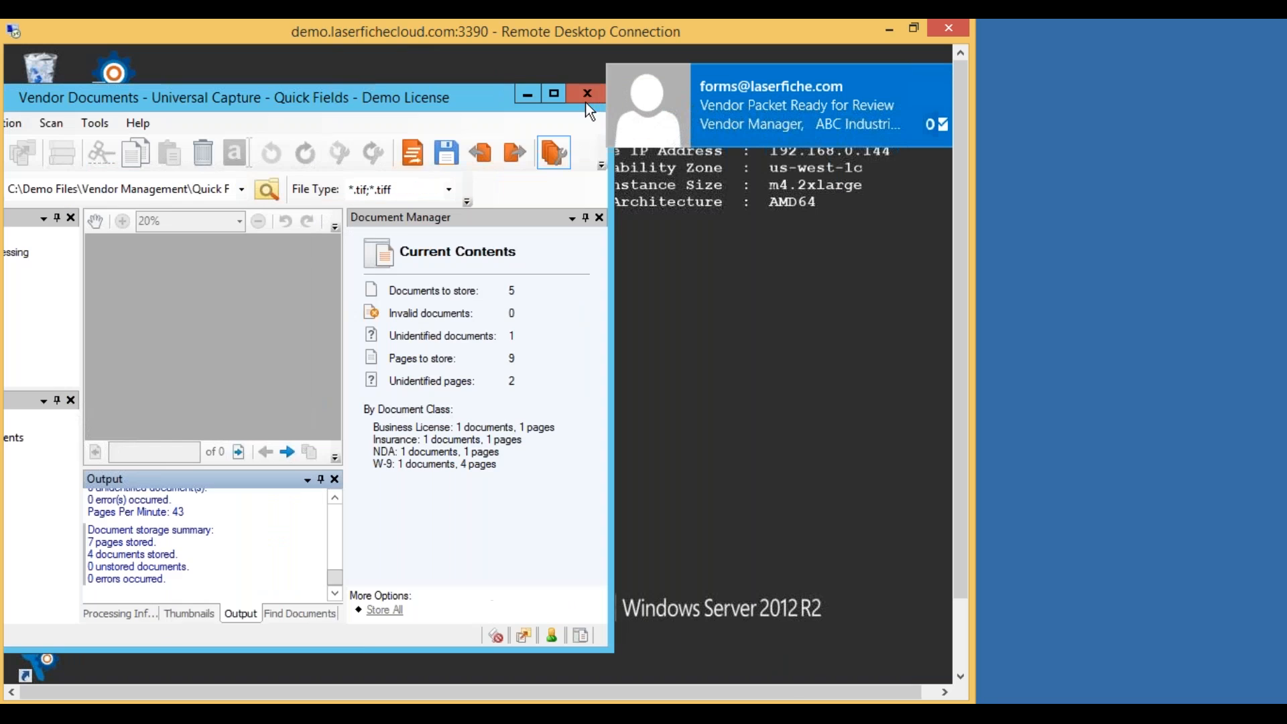
left_click(590, 95)
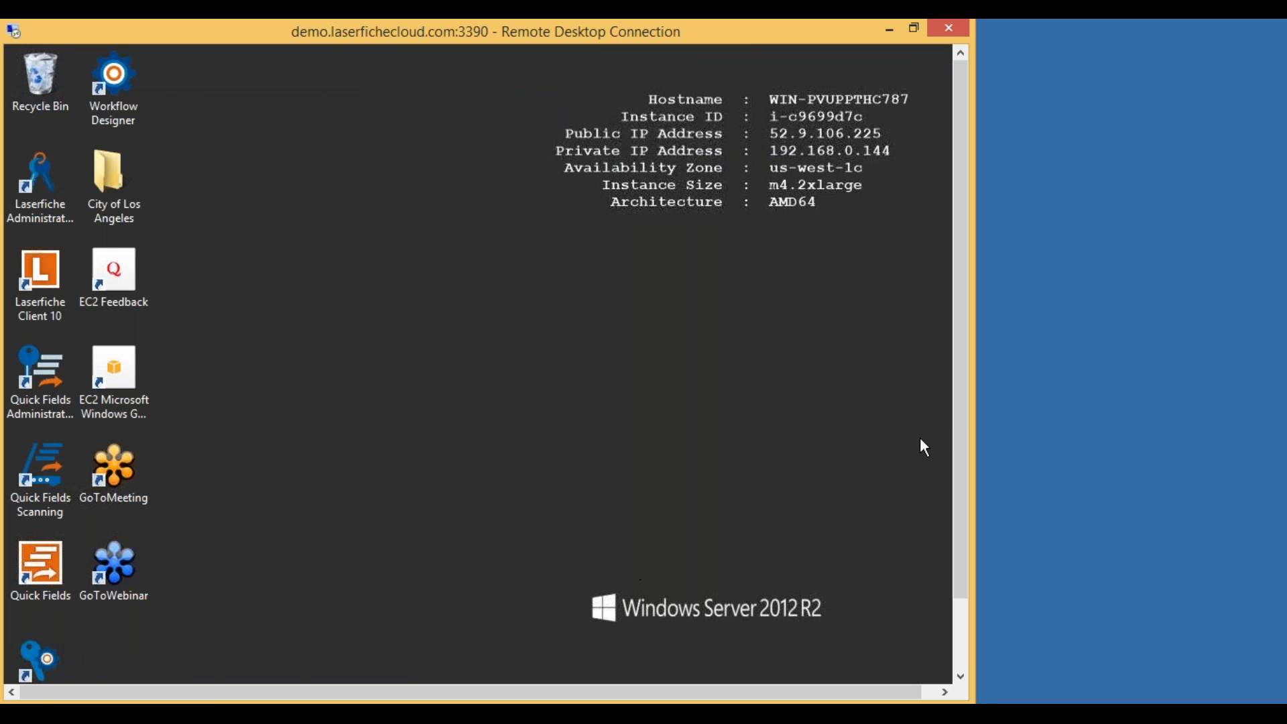
Open the 'Vendor Packet Ready for Review' email in Outlook and follow its task link into Forms.
scroll(965, 411, "down", 2)
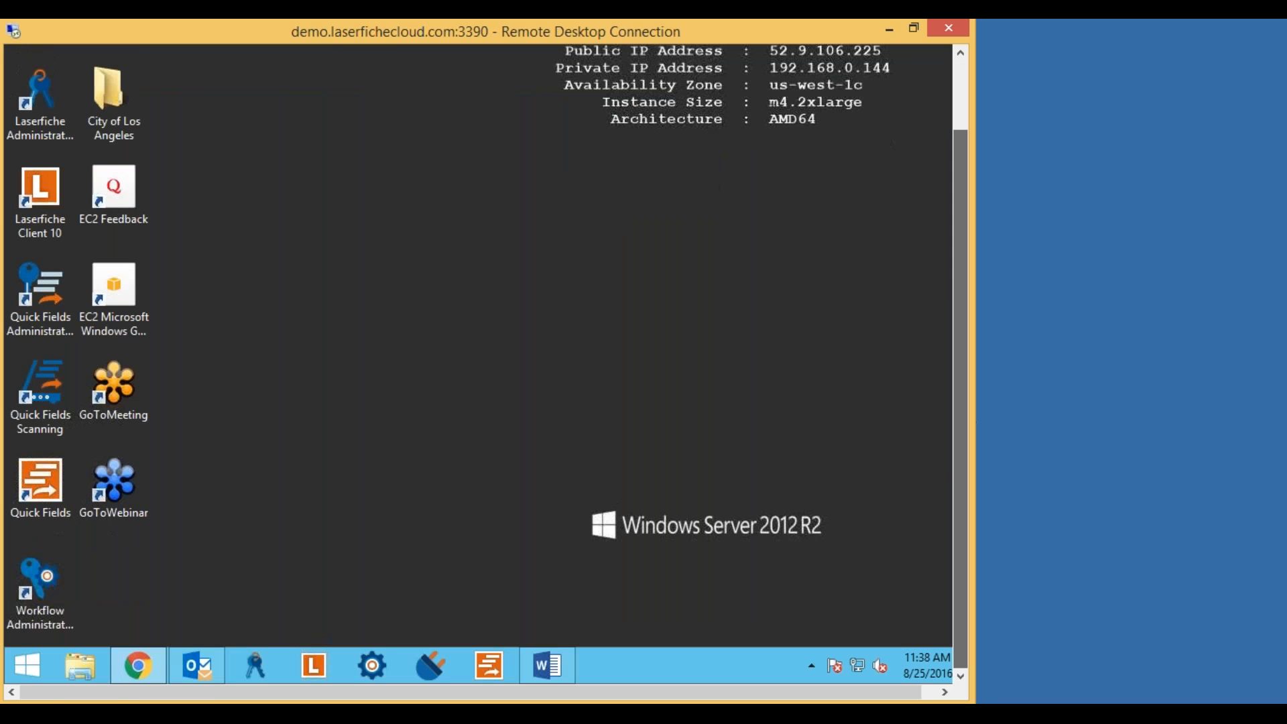
left_click(201, 671)
left_click(293, 248)
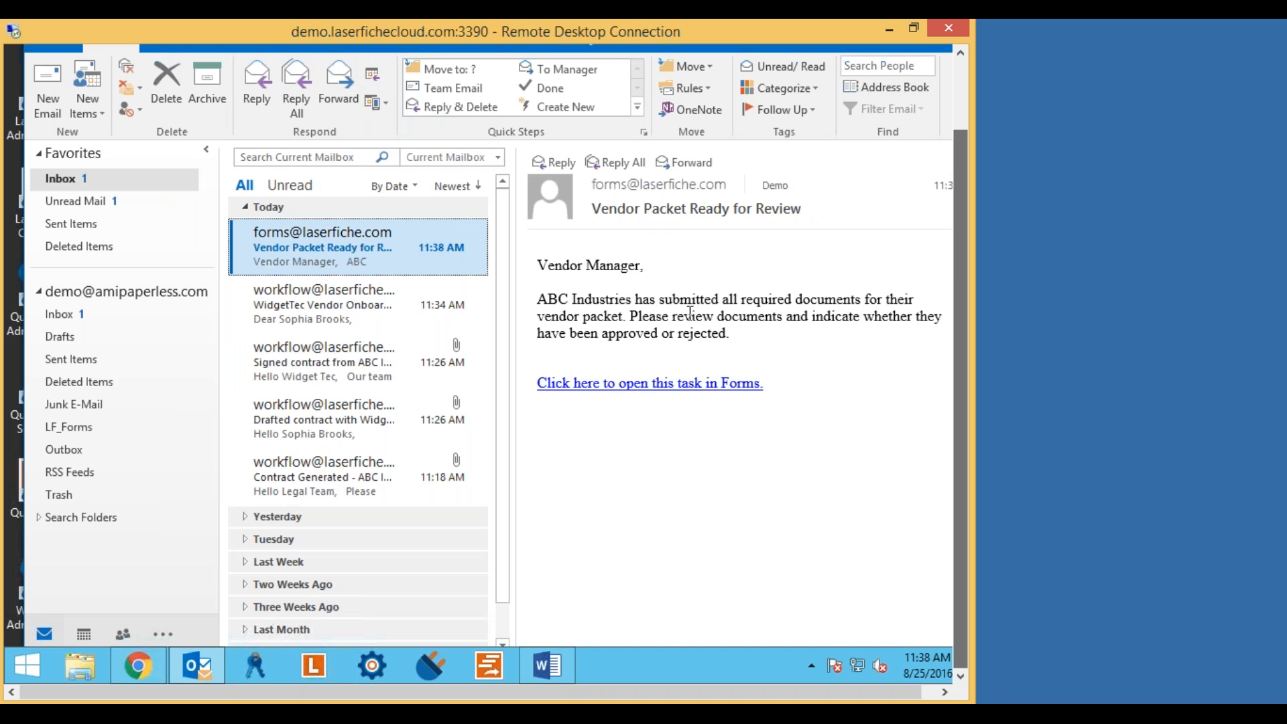
left_click(658, 389)
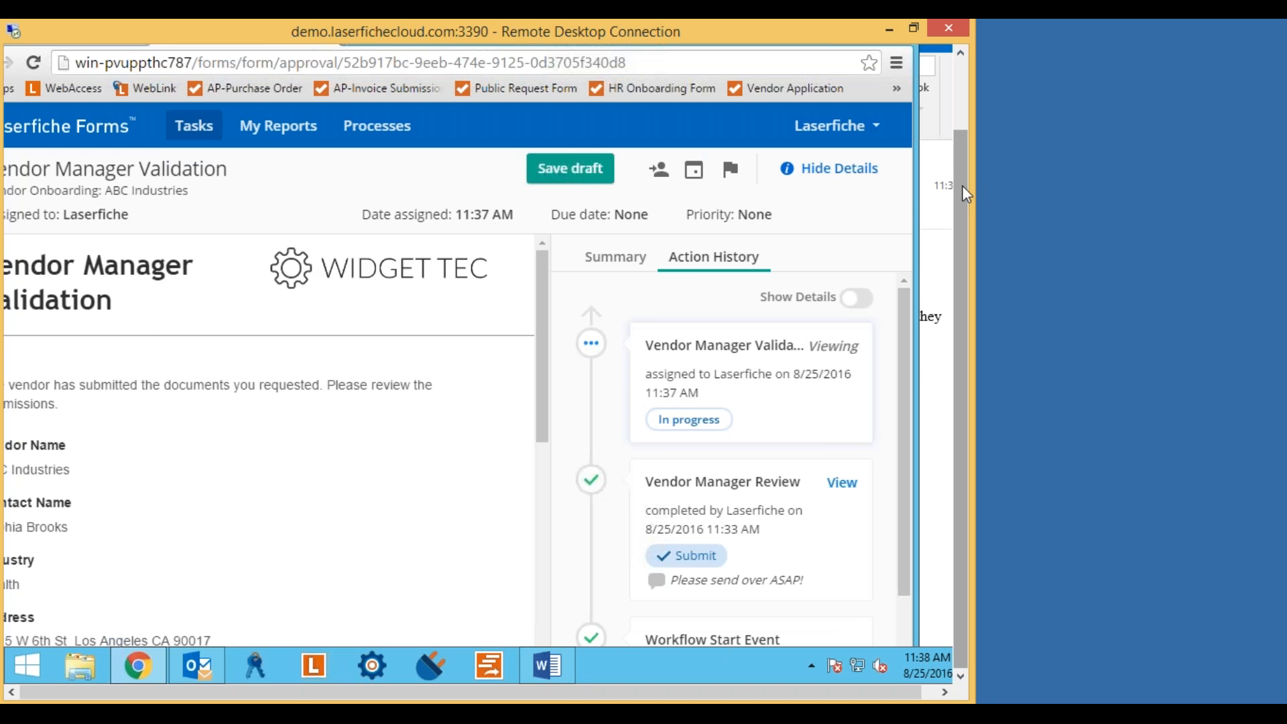
Fit the browser to the screen and follow the form's link to the submitted vendor documents.
left_click_drag(966, 171, 965, 111)
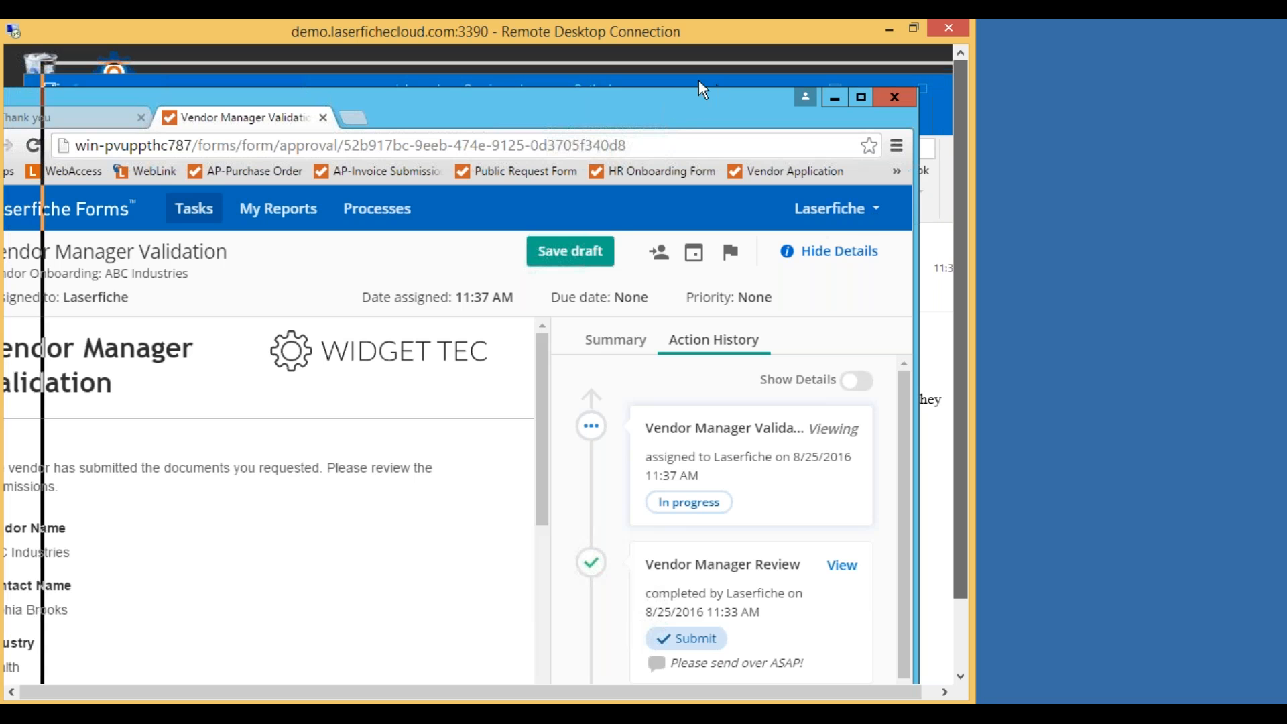
left_click_drag(673, 75, 685, 70)
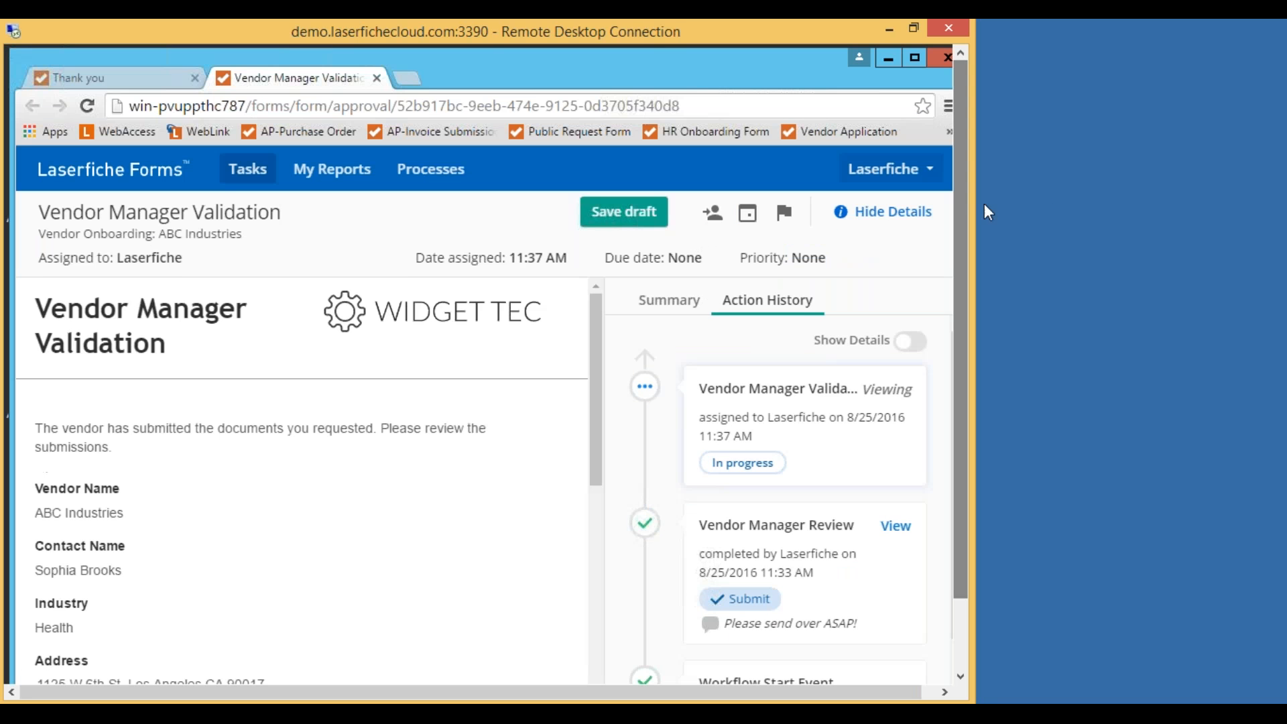
left_click_drag(960, 203, 968, 278)
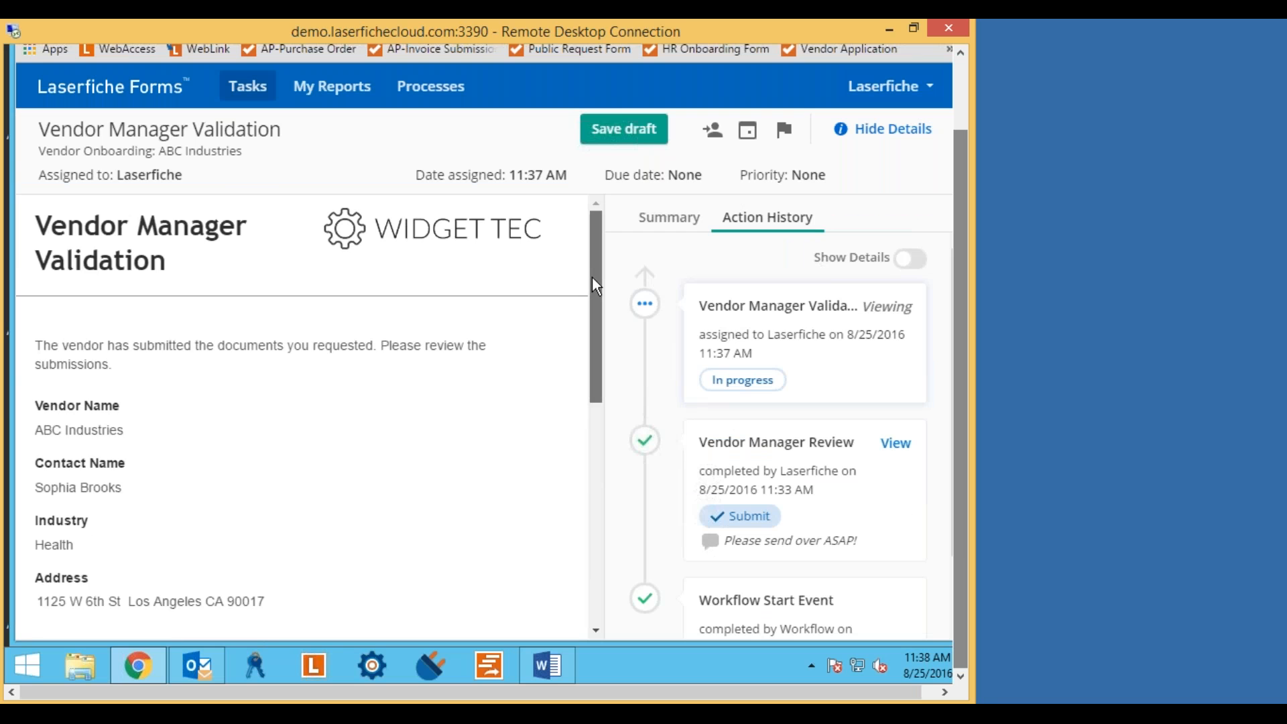
left_click_drag(593, 283, 590, 355)
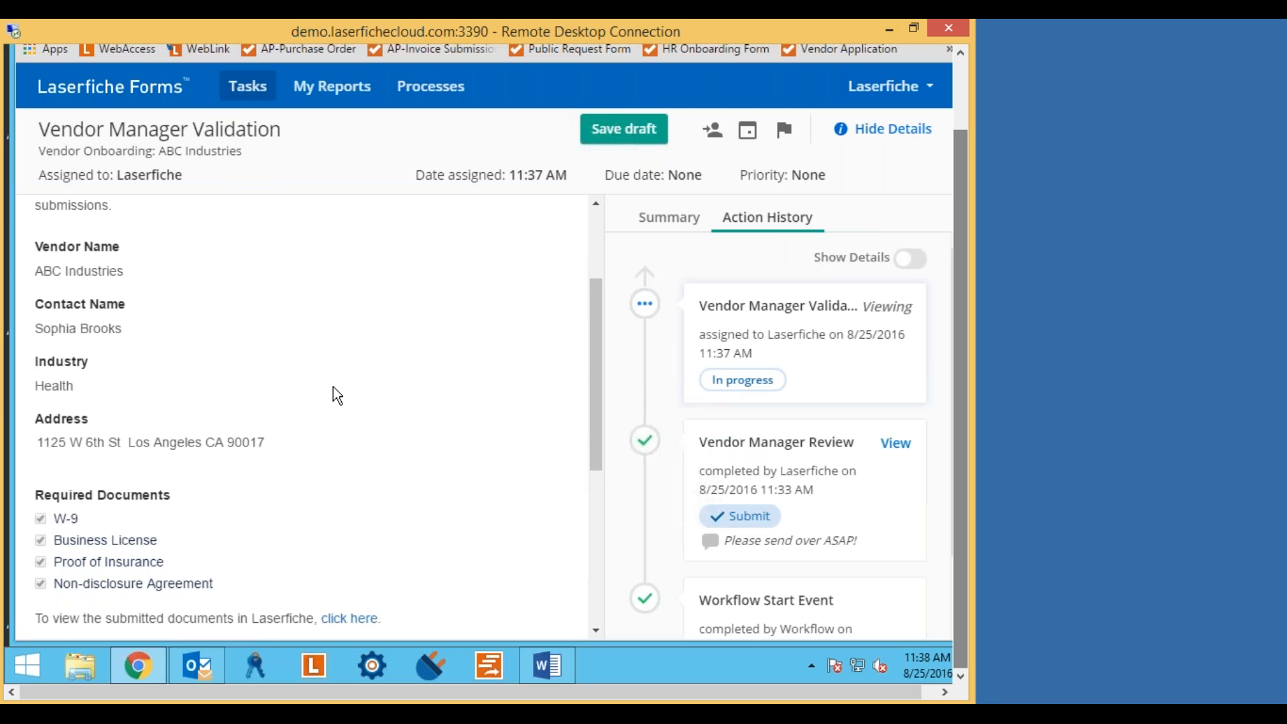
left_click_drag(595, 334, 596, 380)
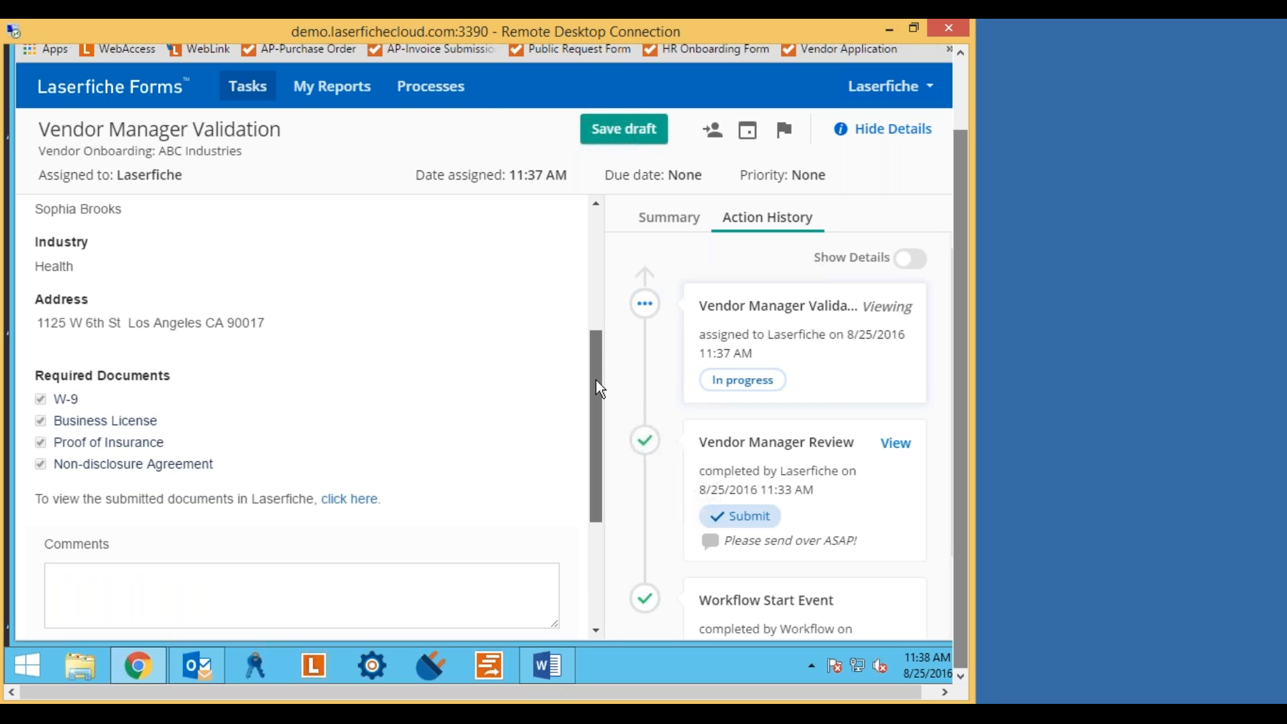
left_click_drag(598, 373, 597, 319)
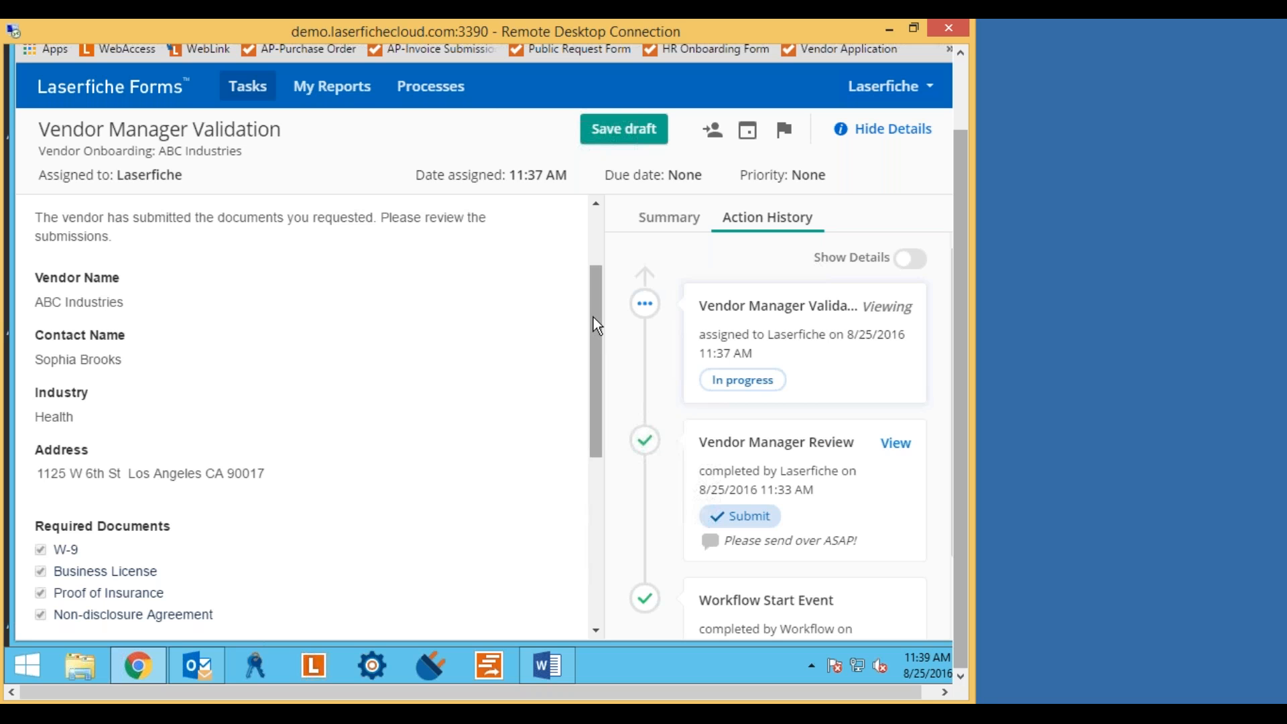
left_click_drag(593, 317, 592, 377)
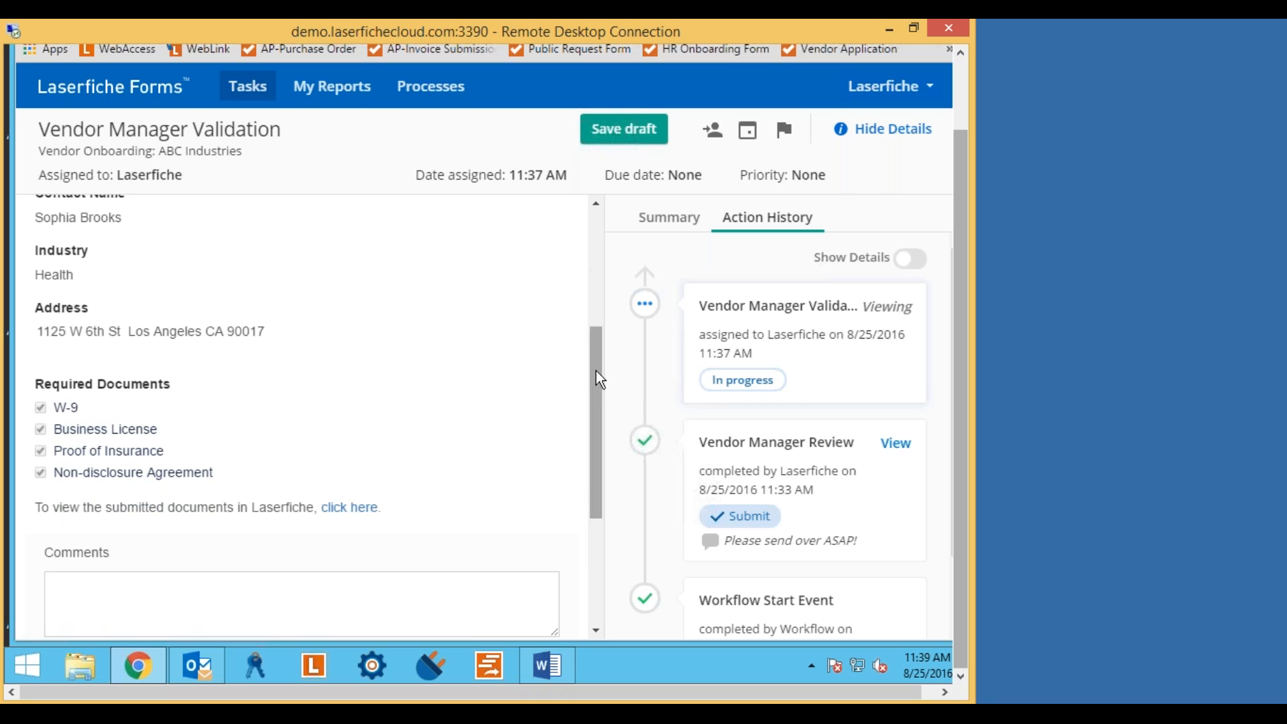
left_click_drag(596, 378, 594, 400)
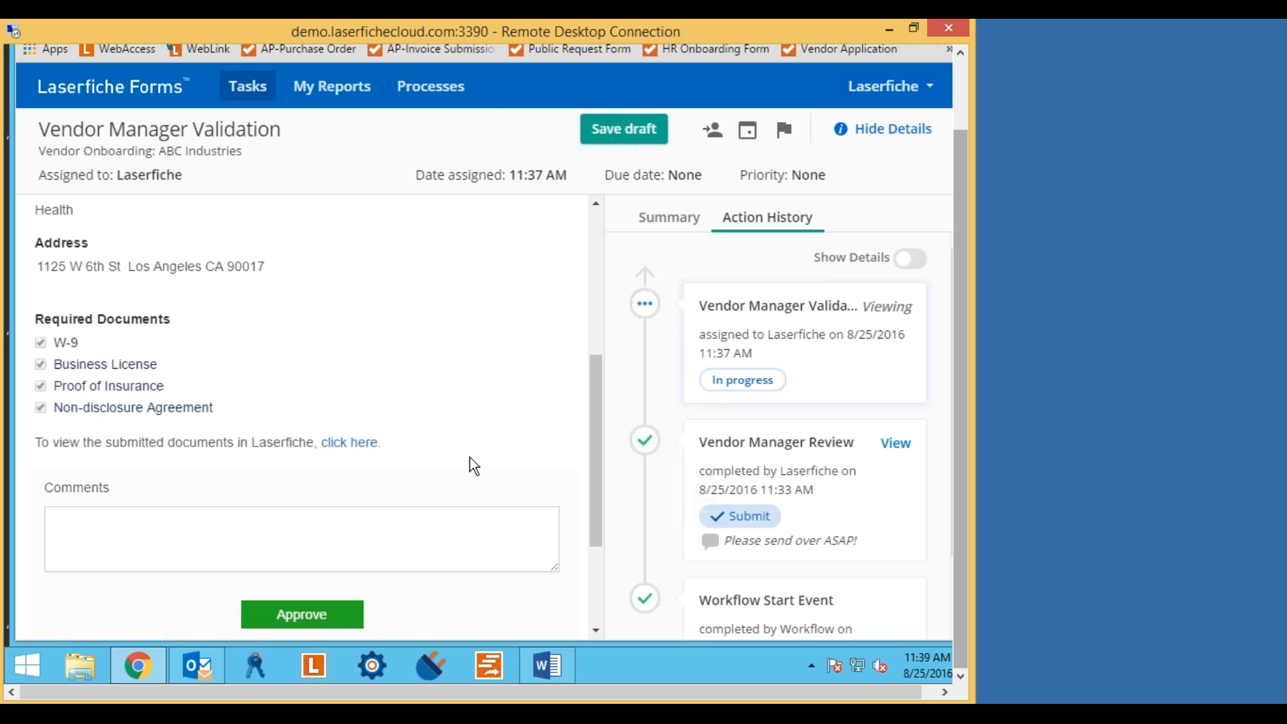
left_click(342, 442)
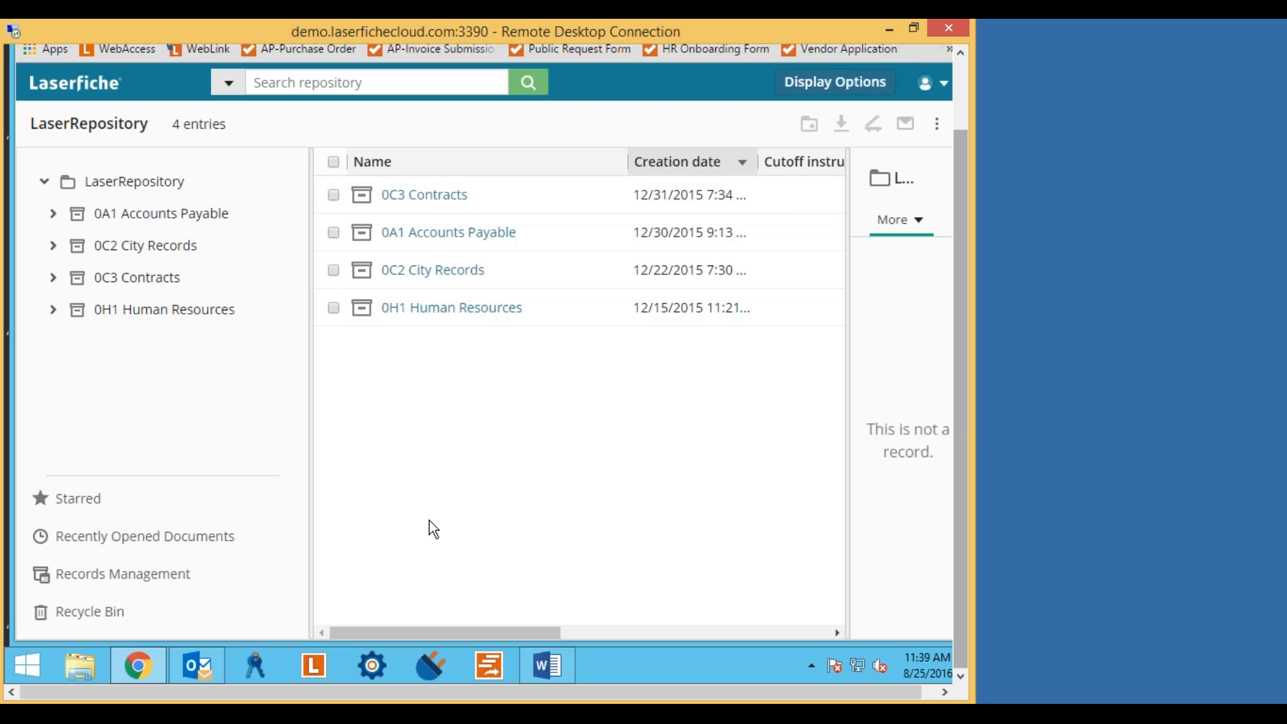
Sign out of the repository, sign back in with the saved account, then reopen it from the form.
left_click_drag(966, 433, 977, 364)
left_click(938, 156)
left_click(821, 335)
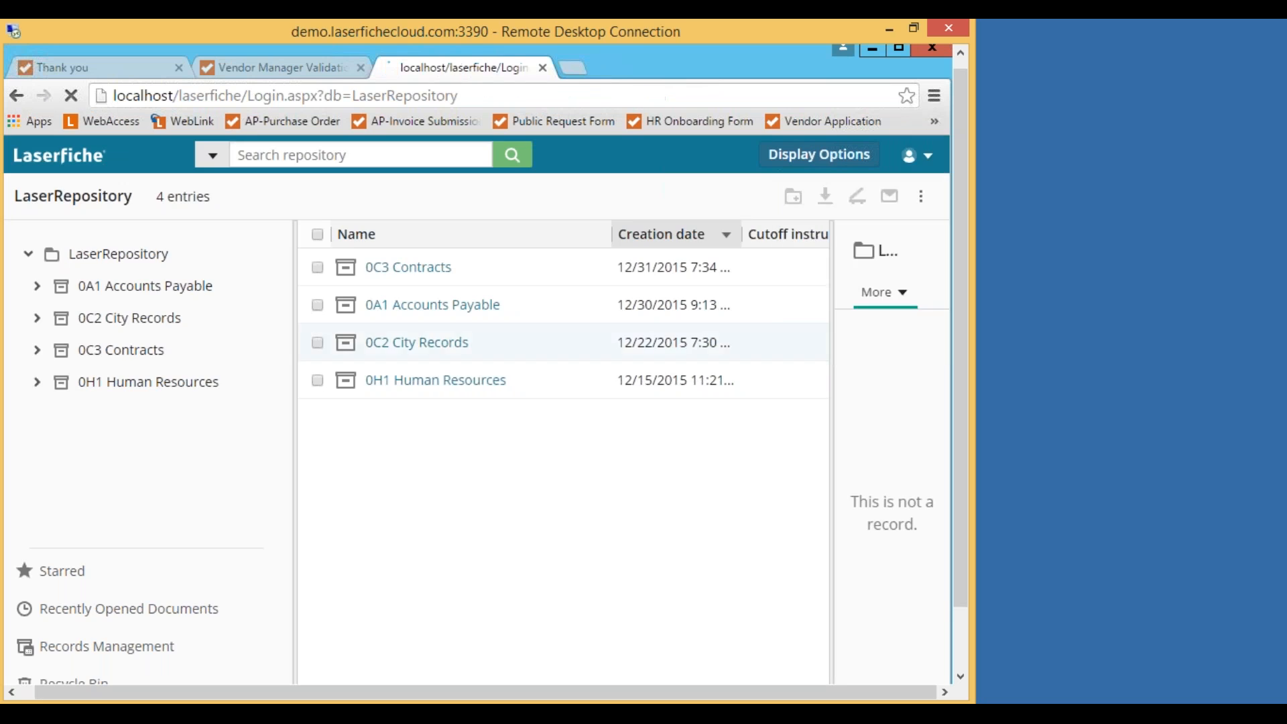
left_click_drag(424, 352, 278, 372)
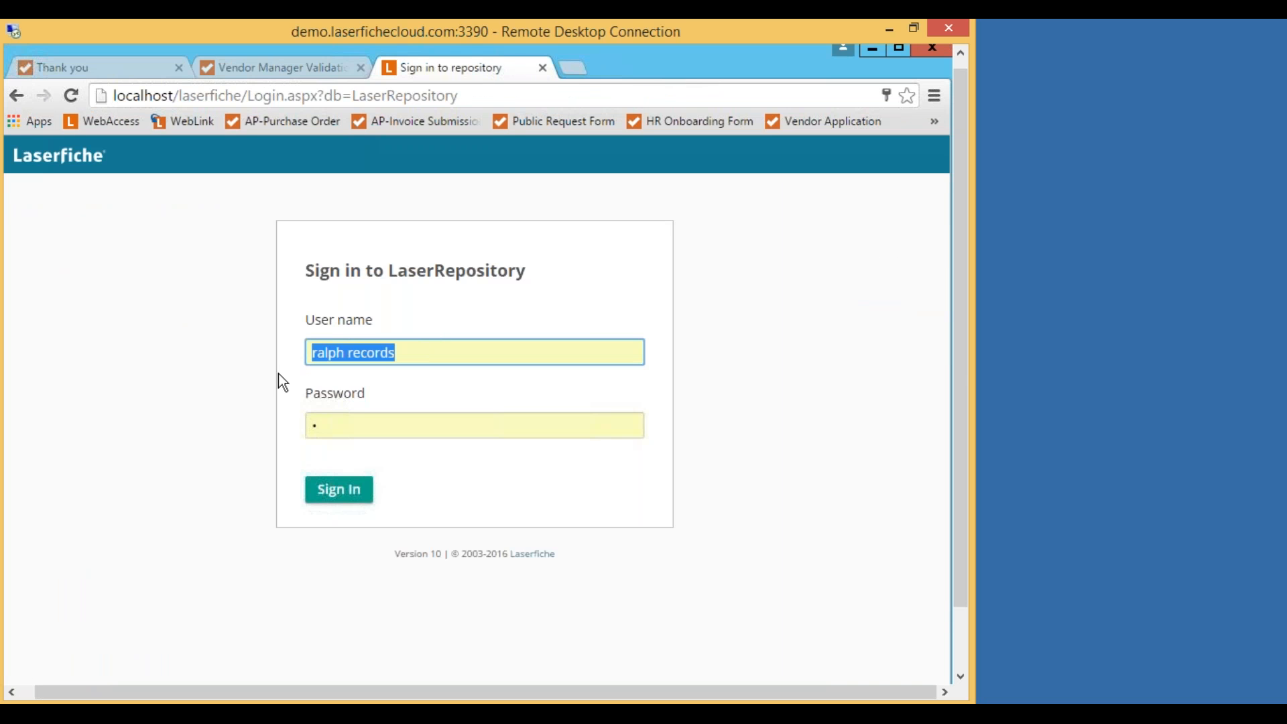
type("laser")
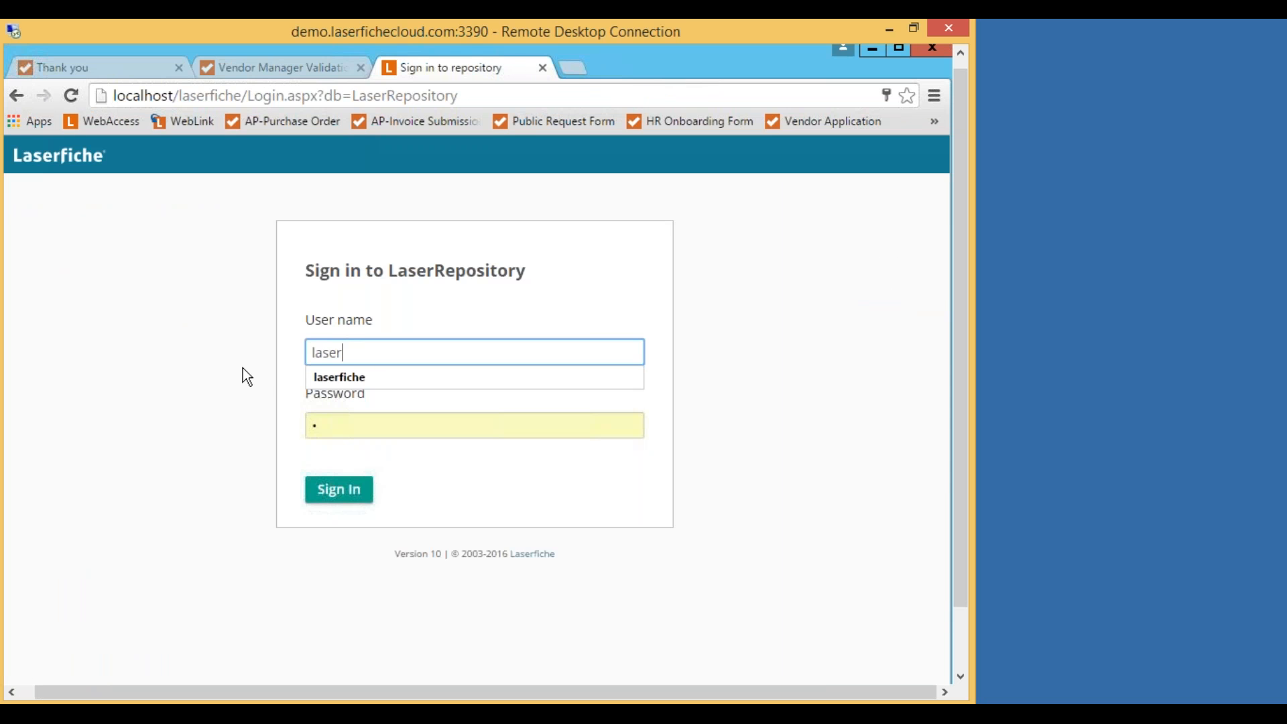
left_click(388, 376)
left_click(341, 499)
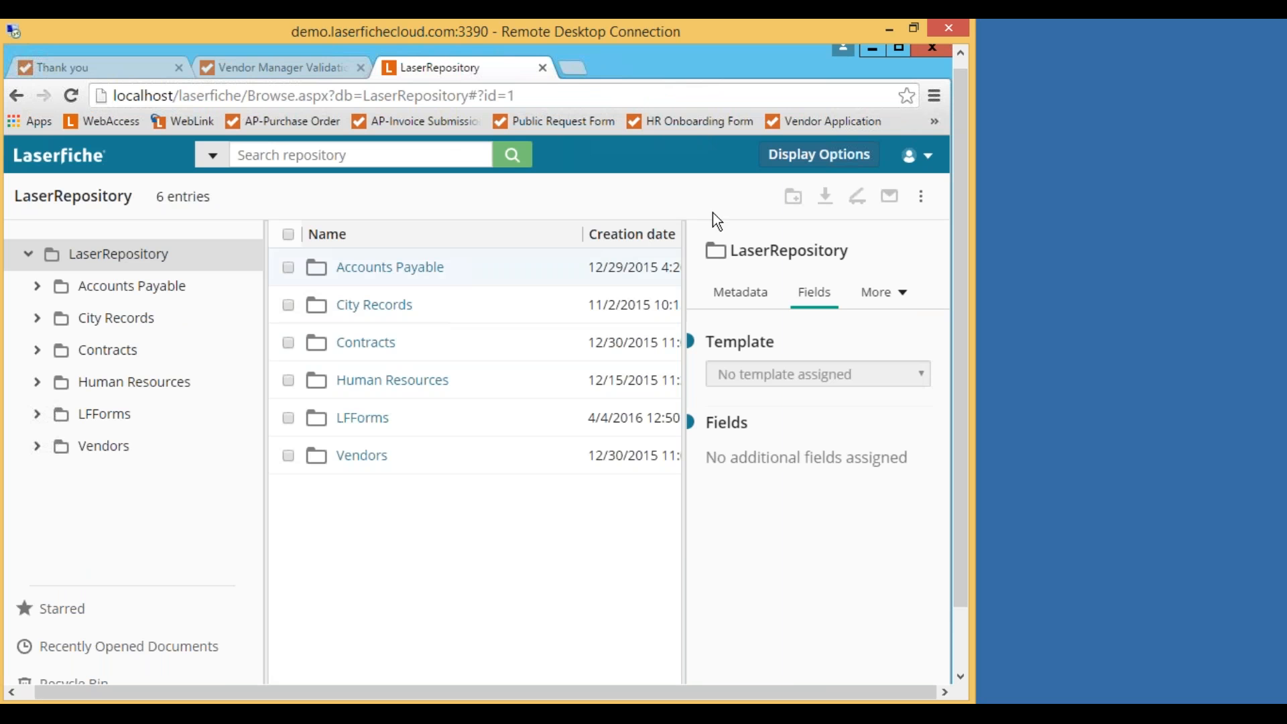
left_click(542, 67)
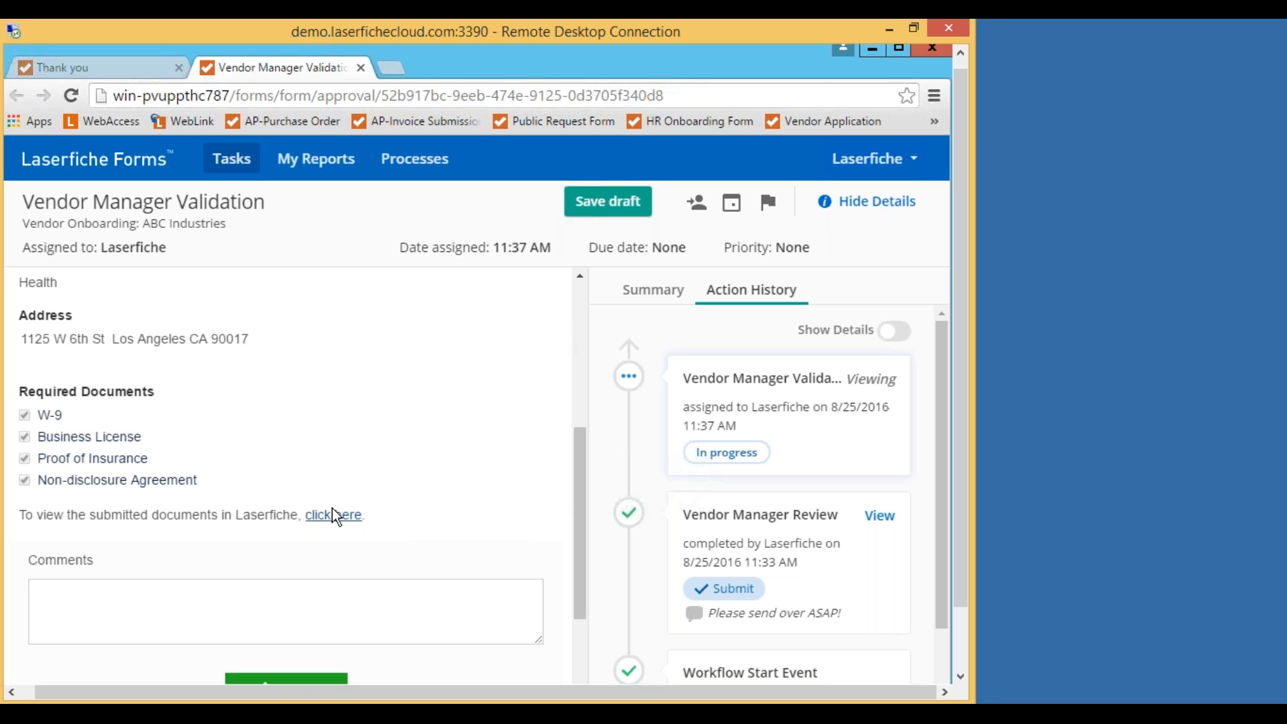
left_click(333, 515)
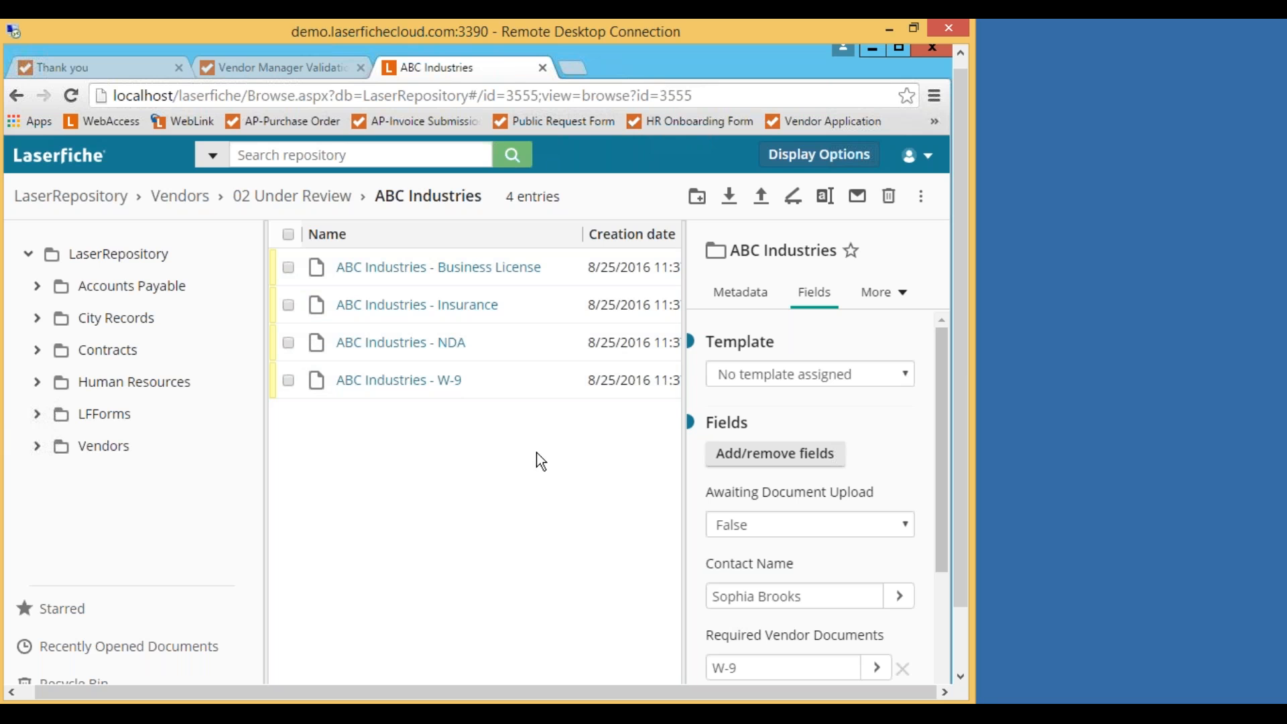
Review the ABC Industries folder's fields and its metadata.
scroll(942, 348, "down", 1)
left_click_drag(942, 388, 940, 503)
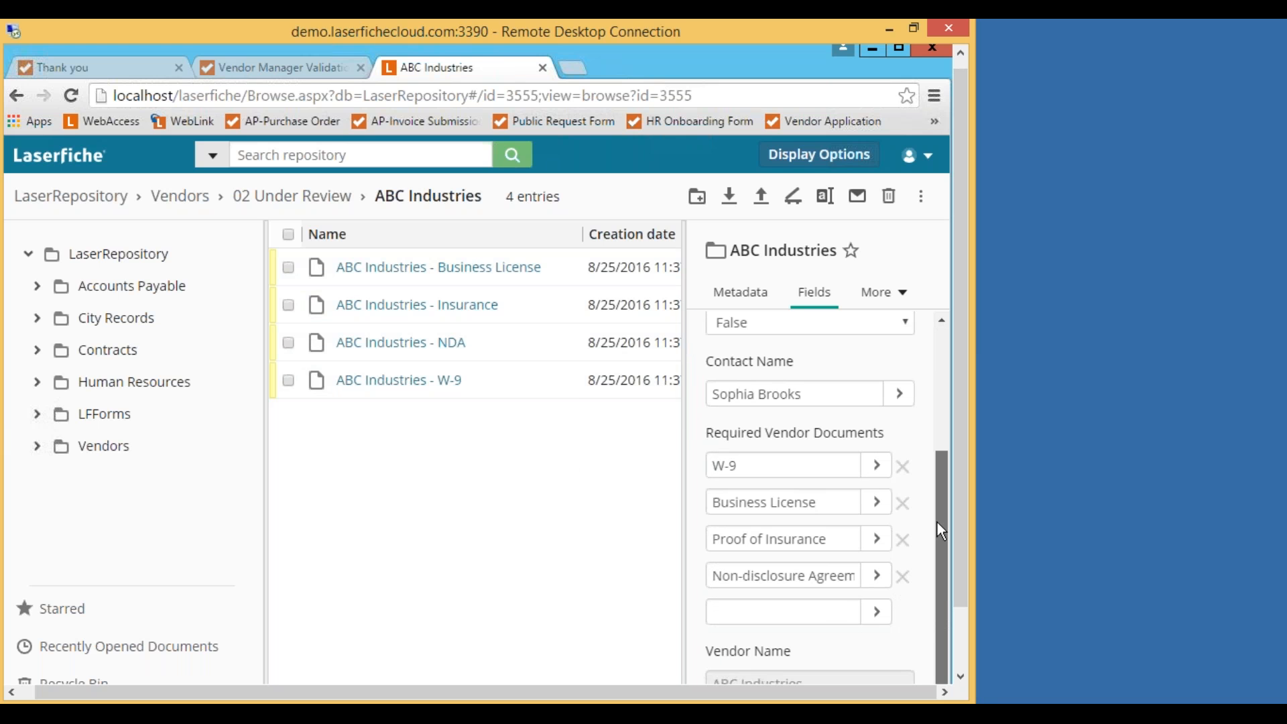
left_click(939, 427)
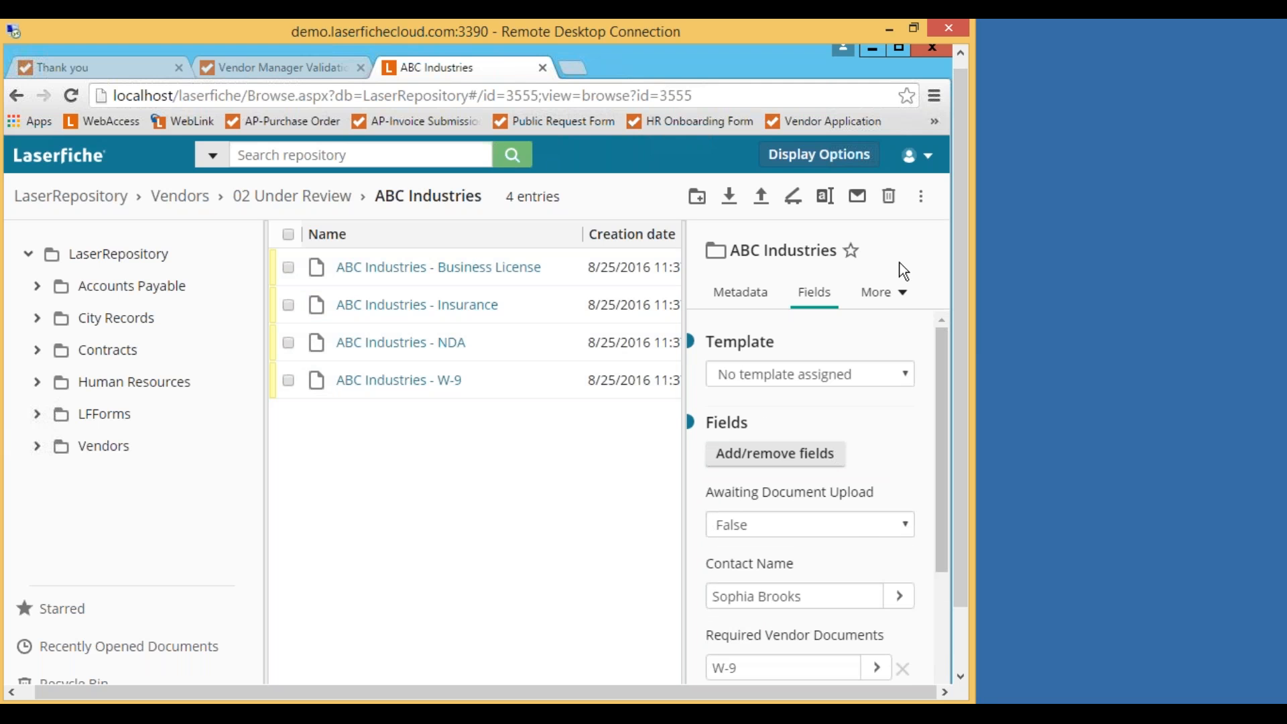
left_click(737, 294)
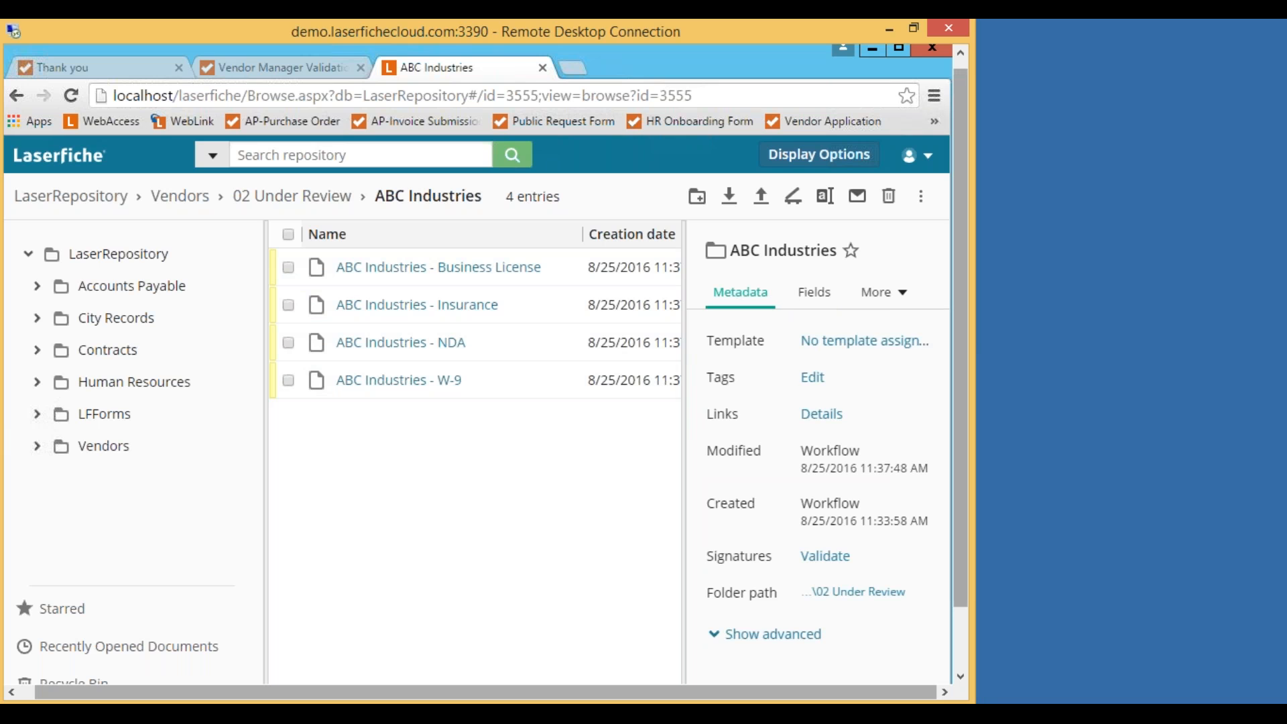
Show the folder's Processes panel via More, then return to the Vendor Manager Validation form.
left_click(892, 295)
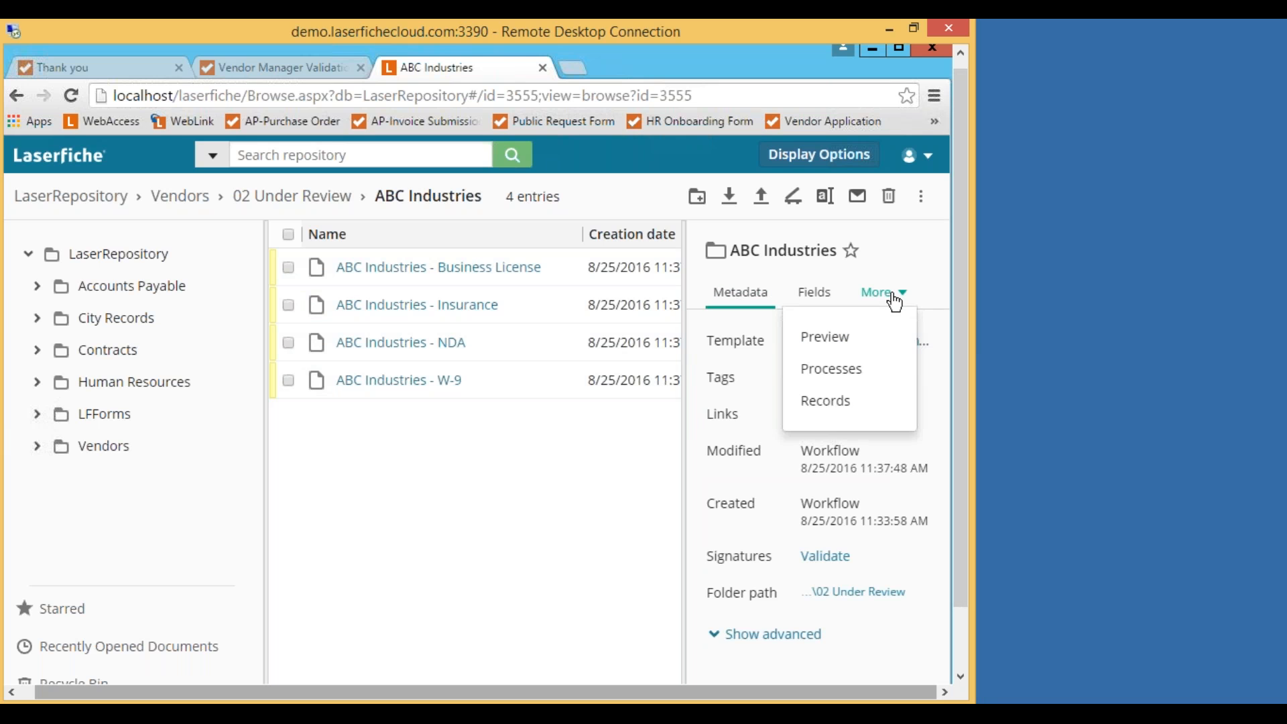
left_click(885, 375)
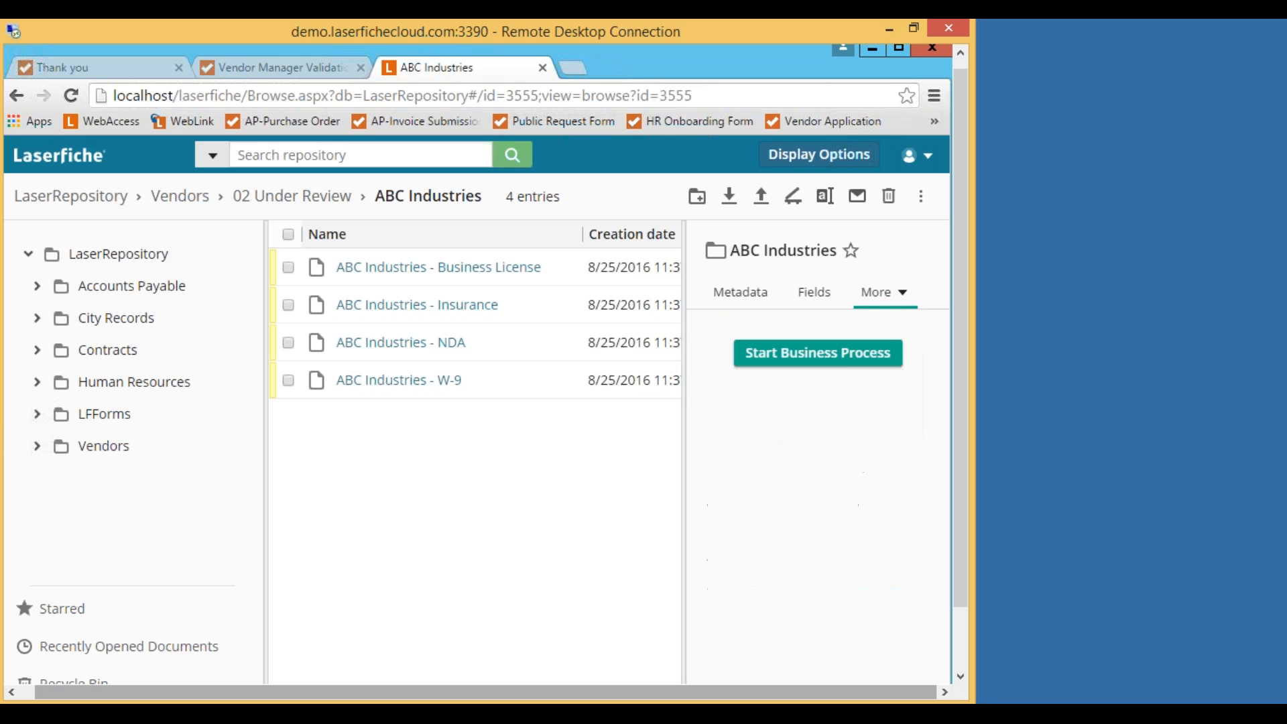
left_click(899, 295)
left_click(905, 299)
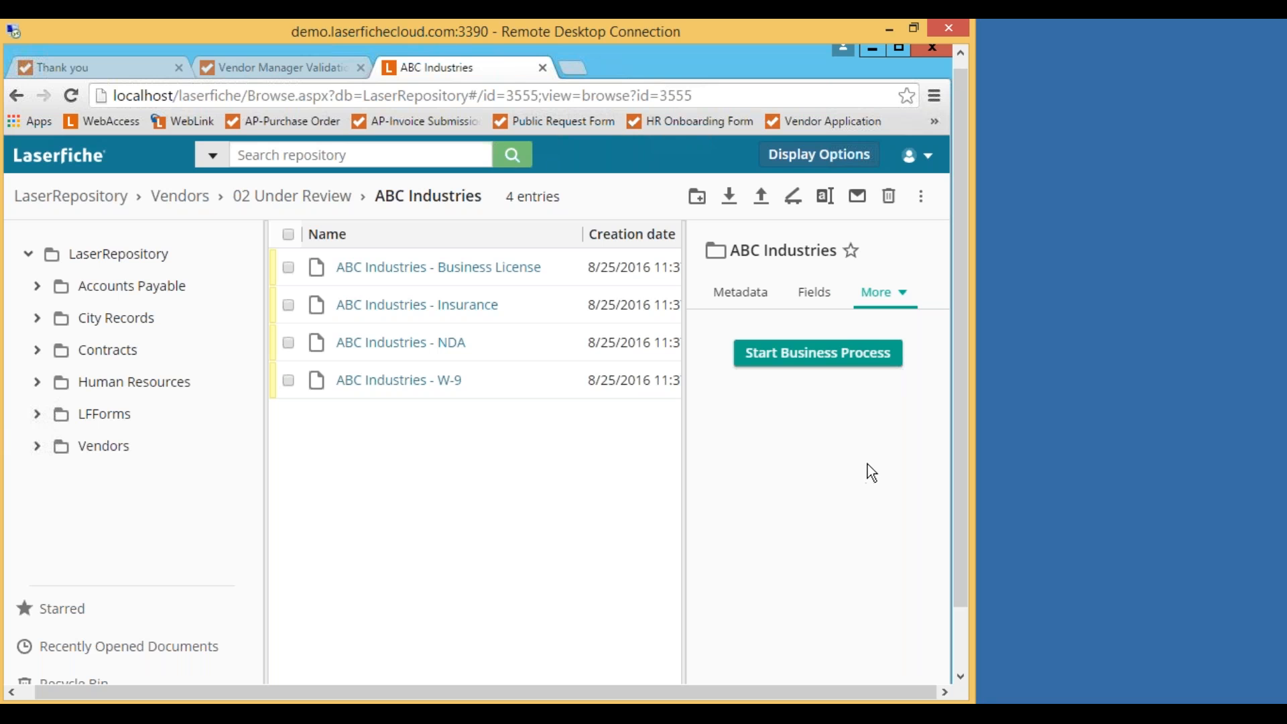
left_click(898, 300)
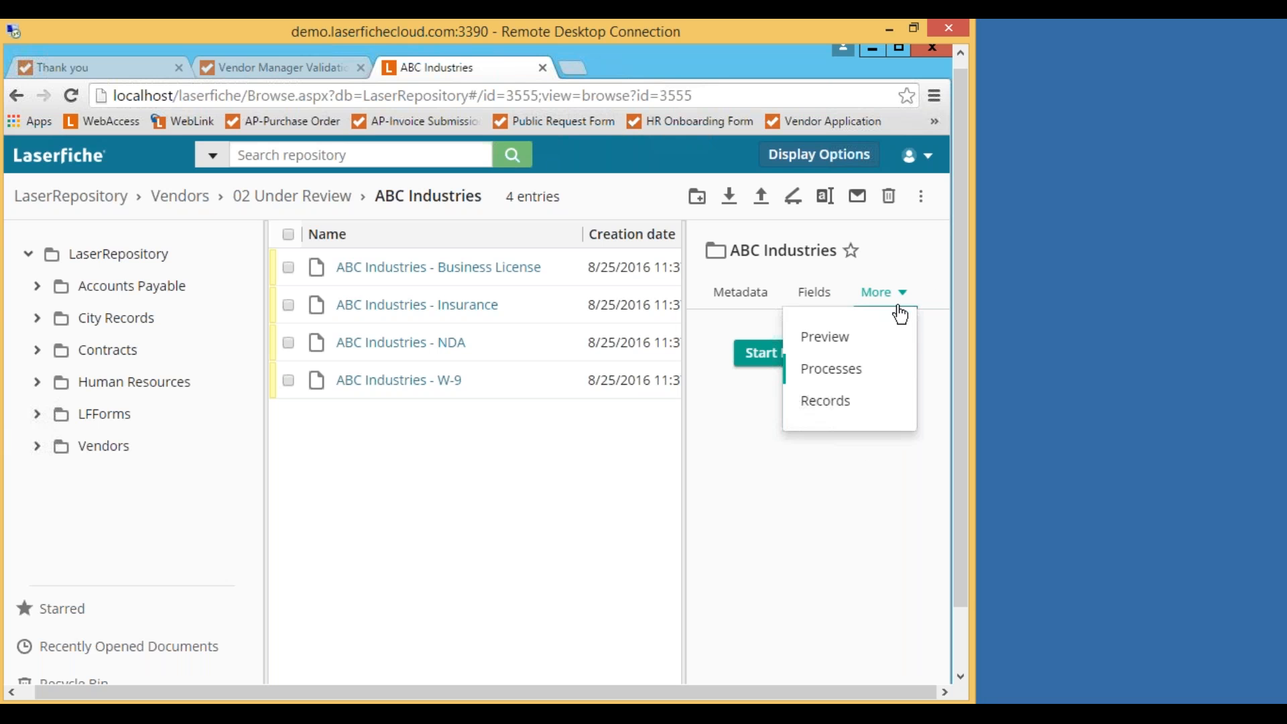
left_click(502, 466)
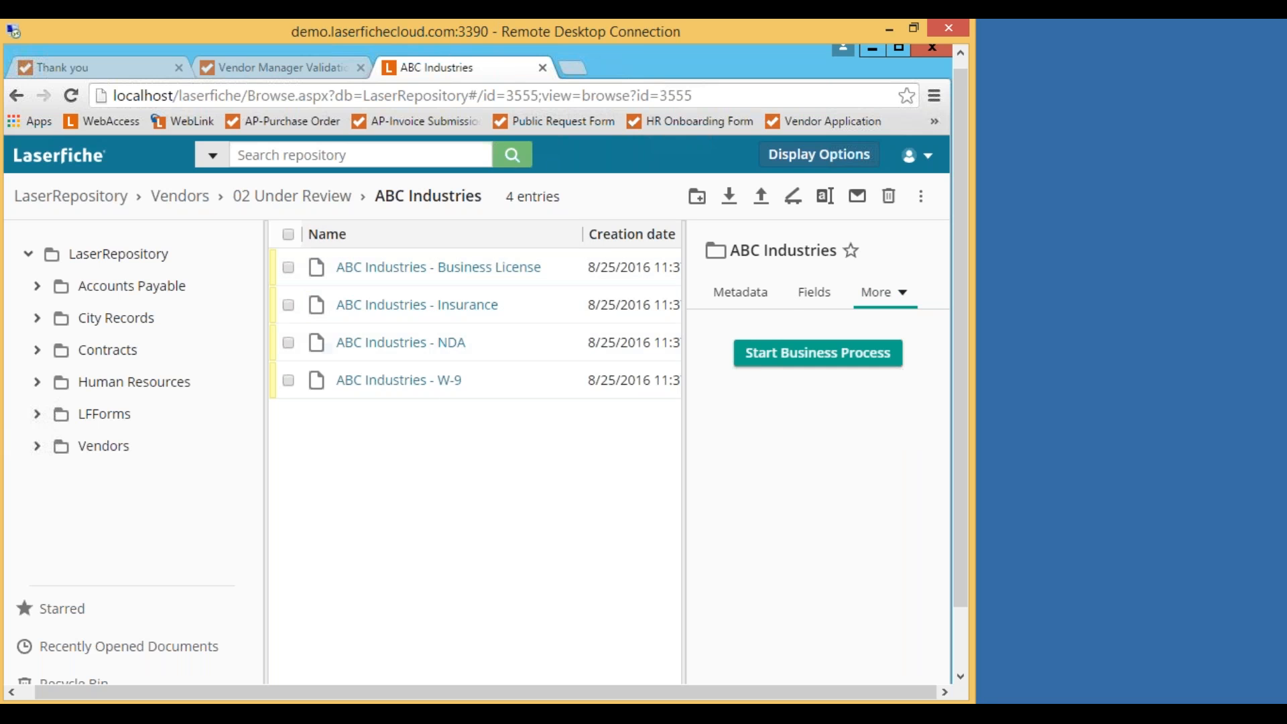
left_click(284, 74)
Approve the Vendor Manager Validation with the comment 'Yes everything is here'.
scroll(496, 439, "down", 3)
left_click(190, 439)
type("Yes ever")
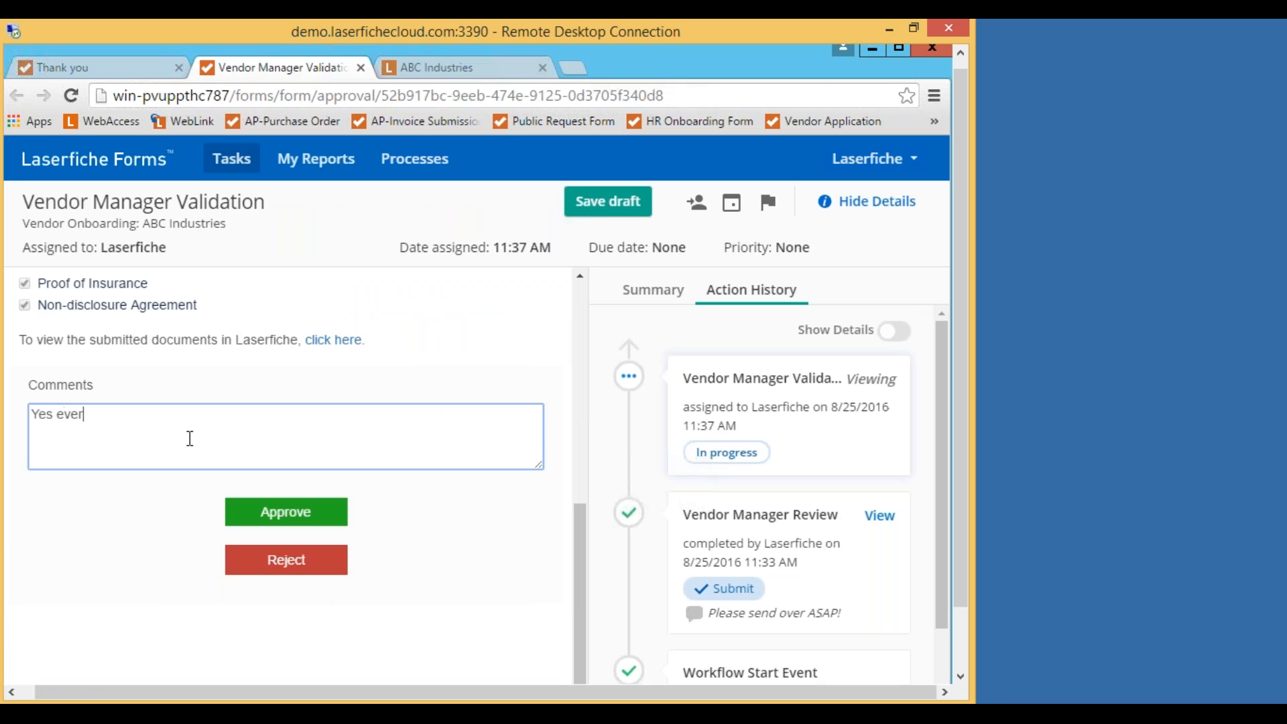
type("ything is here")
left_click(303, 515)
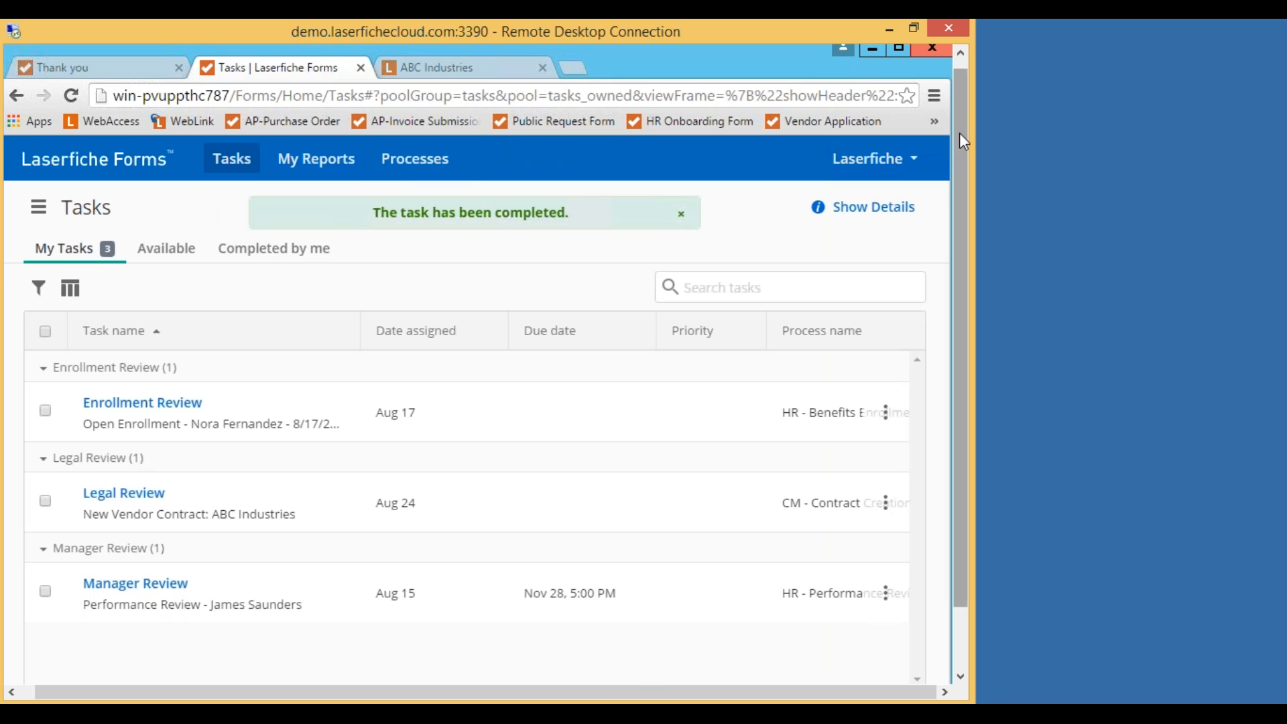
Close the ABC Industries repository tab.
mouse_move(950, 44)
left_click(508, 84)
left_click(537, 78)
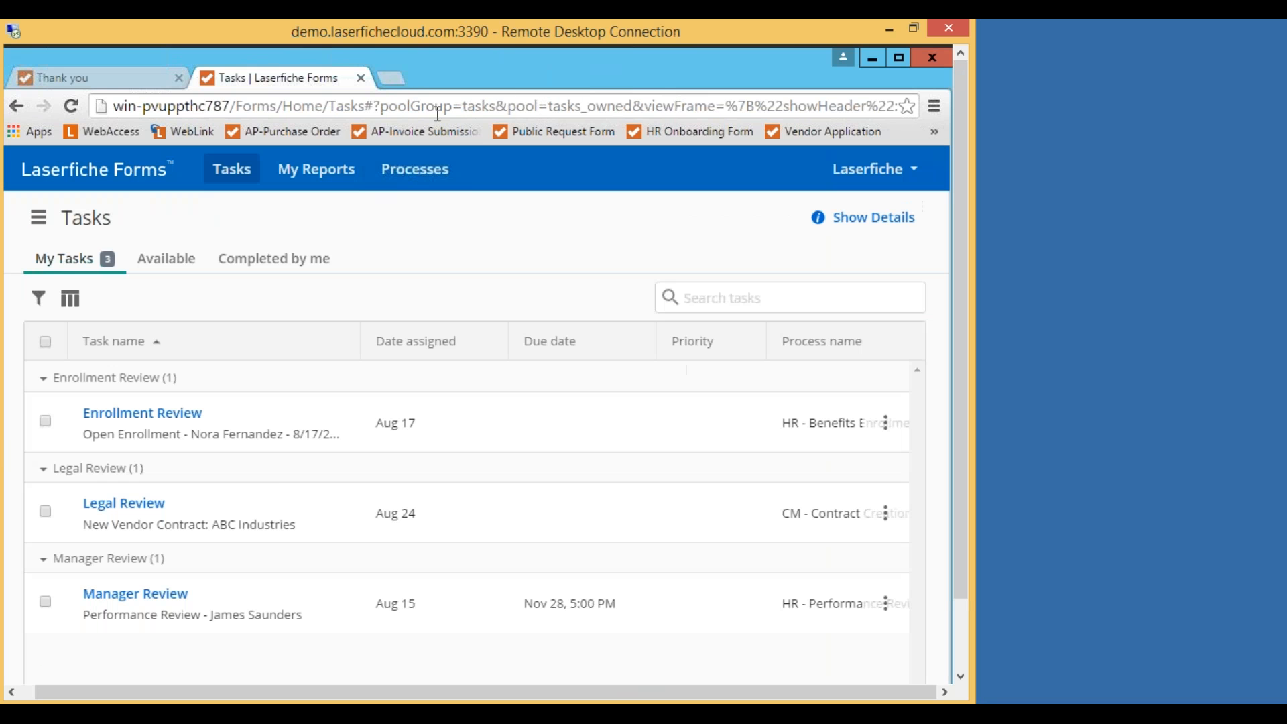
Close the Forms tasks tab, minimize the browser, and open the new WidgetTec welcome email.
left_click(361, 79)
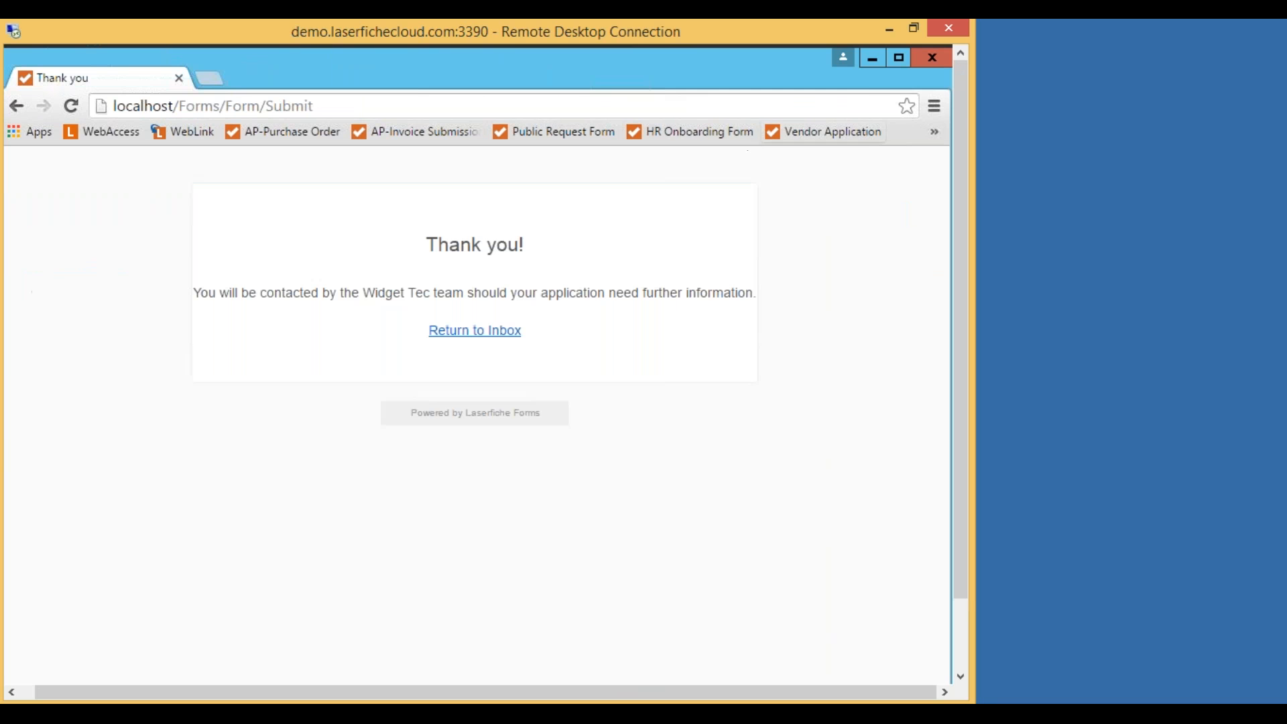
left_click(871, 62)
left_click(336, 392)
left_click(334, 318)
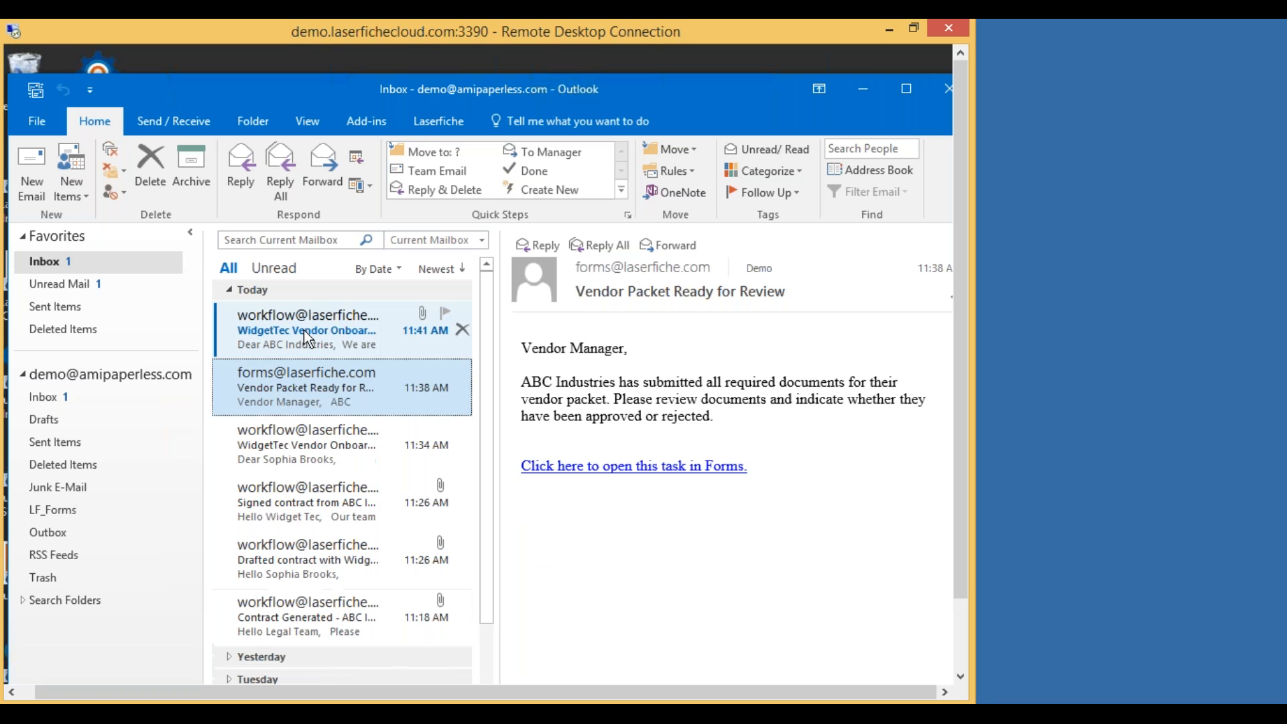
left_click(321, 328)
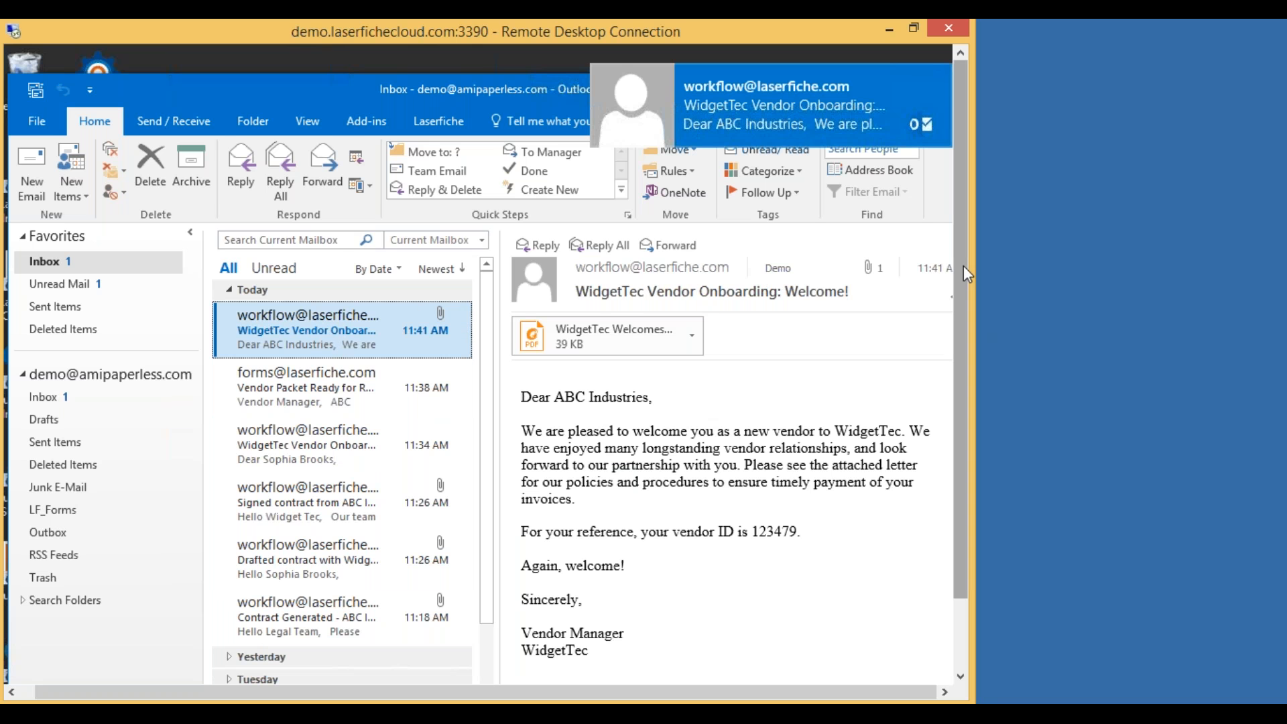
left_click_drag(963, 265, 963, 335)
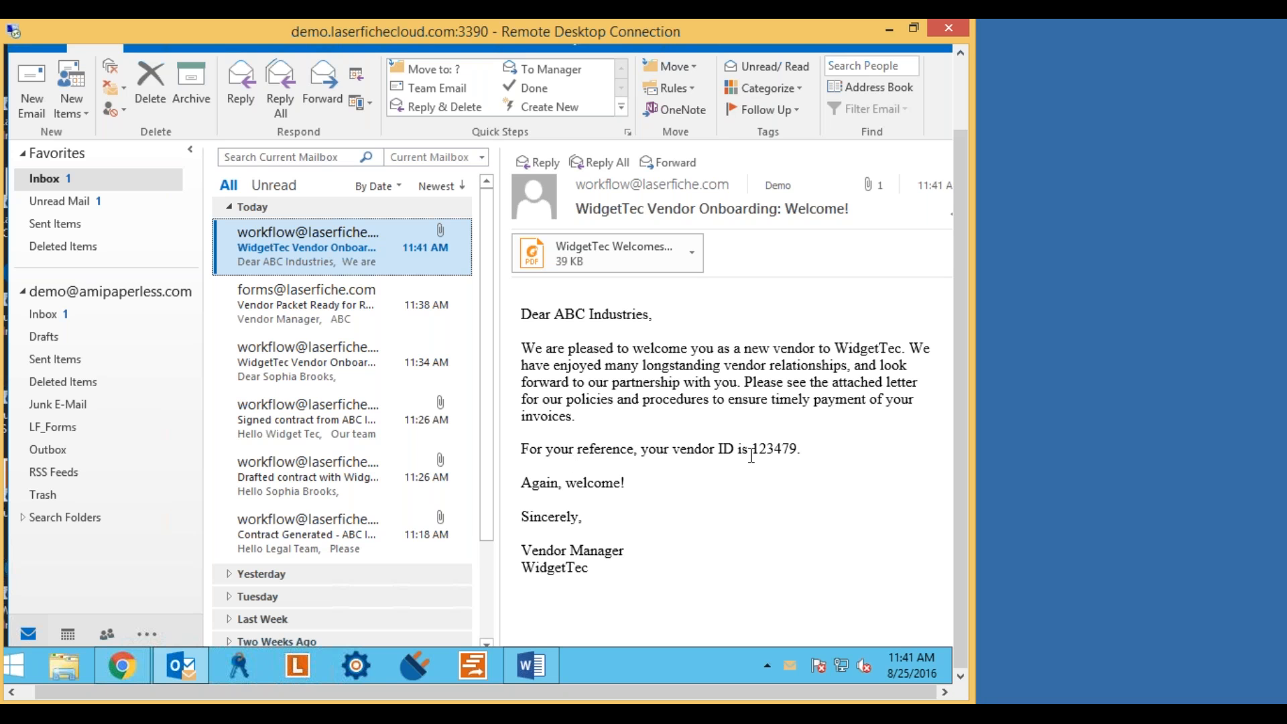
left_click_drag(713, 450, 771, 453)
left_click(710, 454)
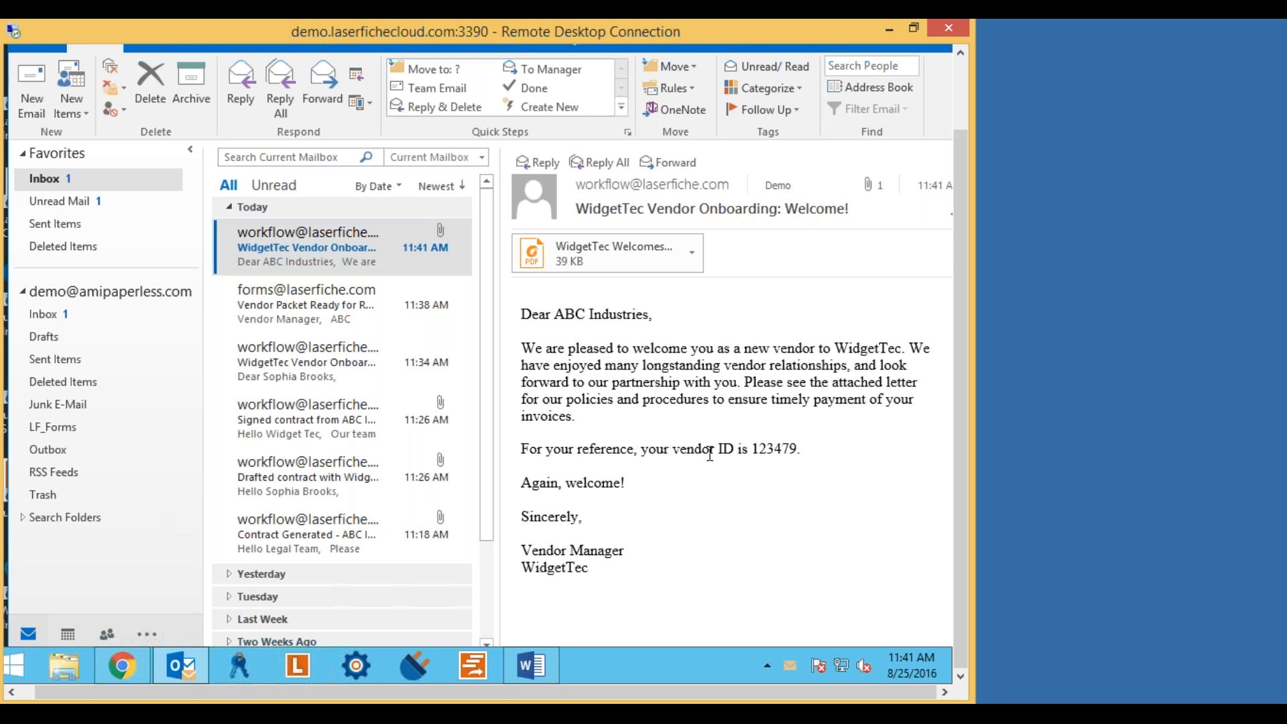
Open 'WidgetTec Welcomes ABC Industries.pdf' in Foxit Reader, scroll through the letter, and close it.
double_click(620, 255)
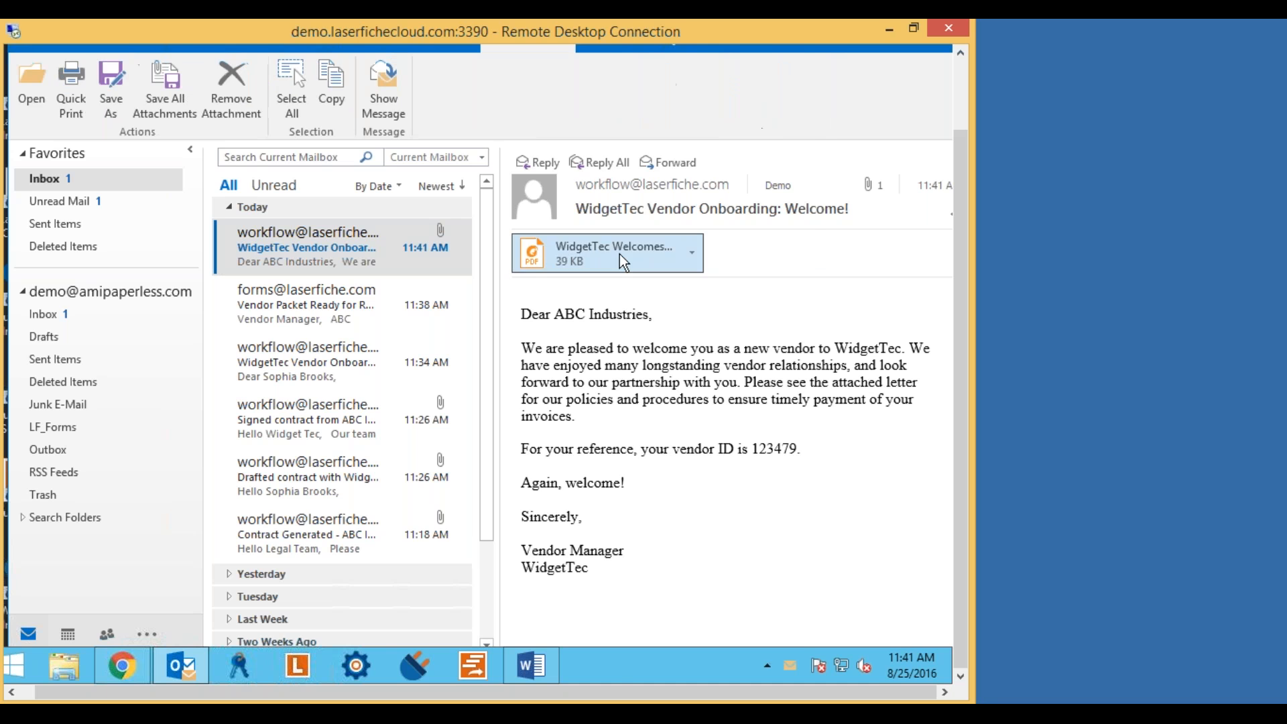
left_click_drag(795, 470, 795, 163)
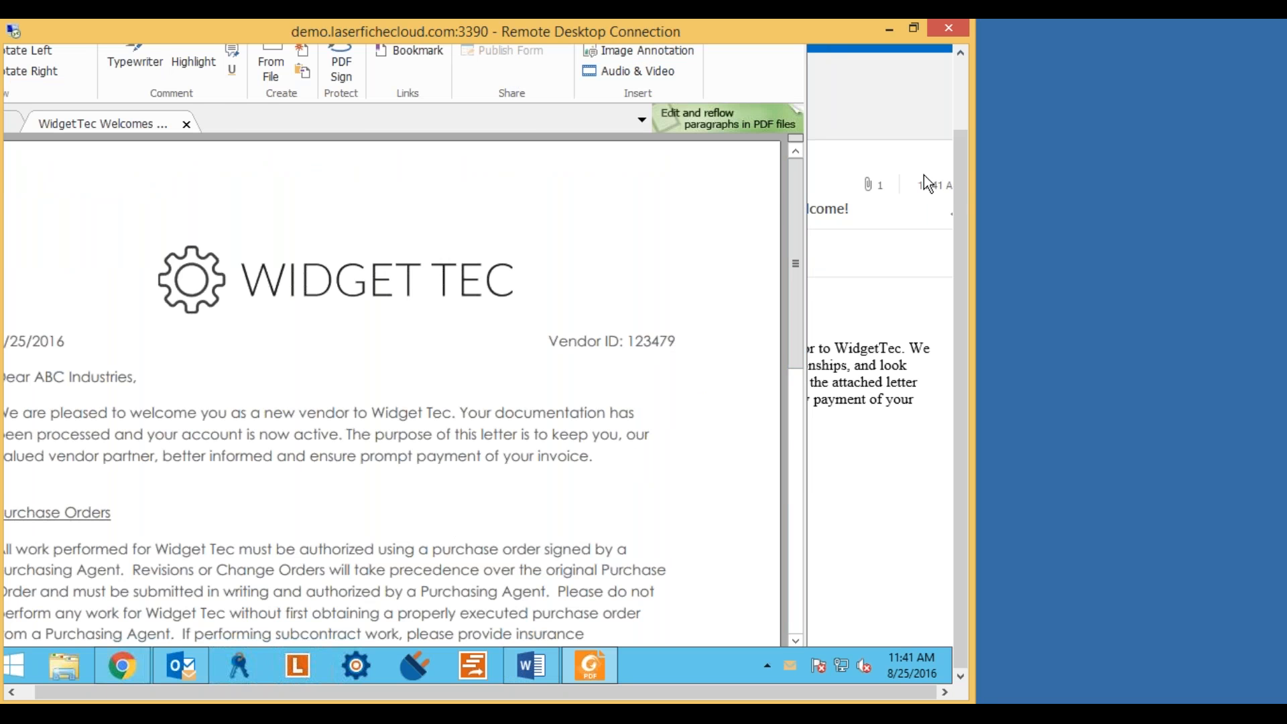
left_click_drag(957, 179, 957, 117)
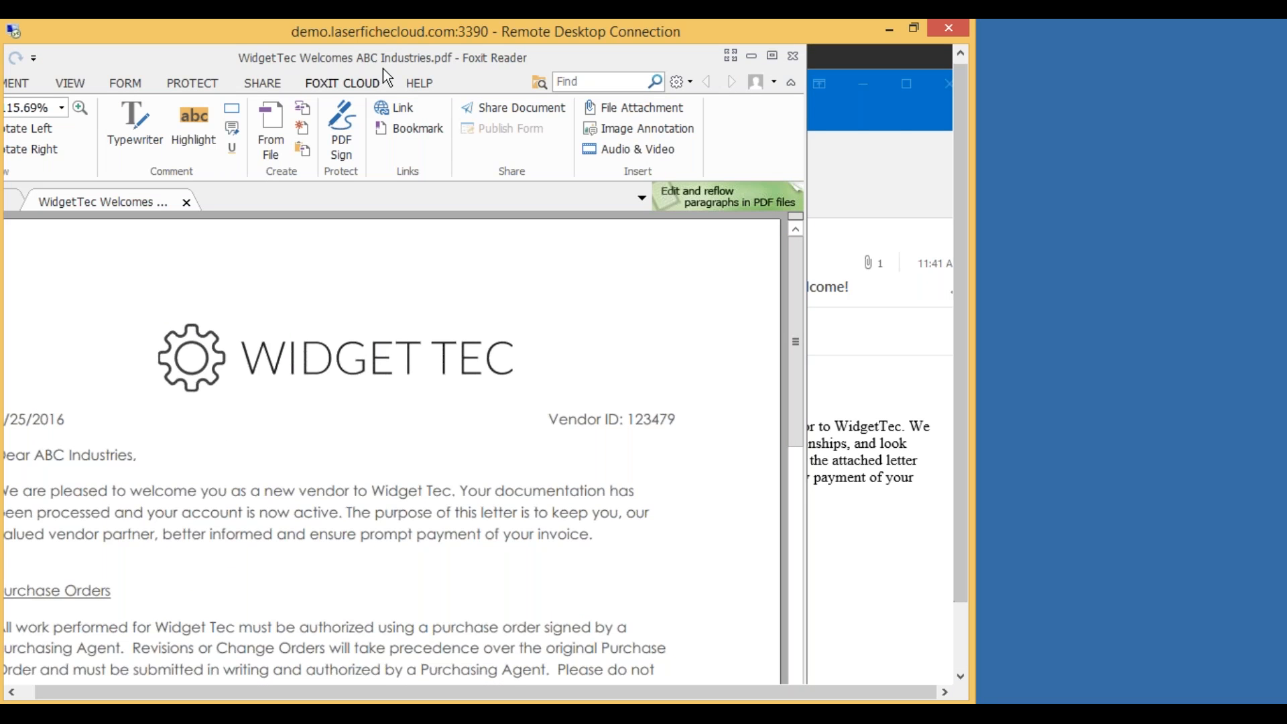
left_click_drag(313, 65, 449, 75)
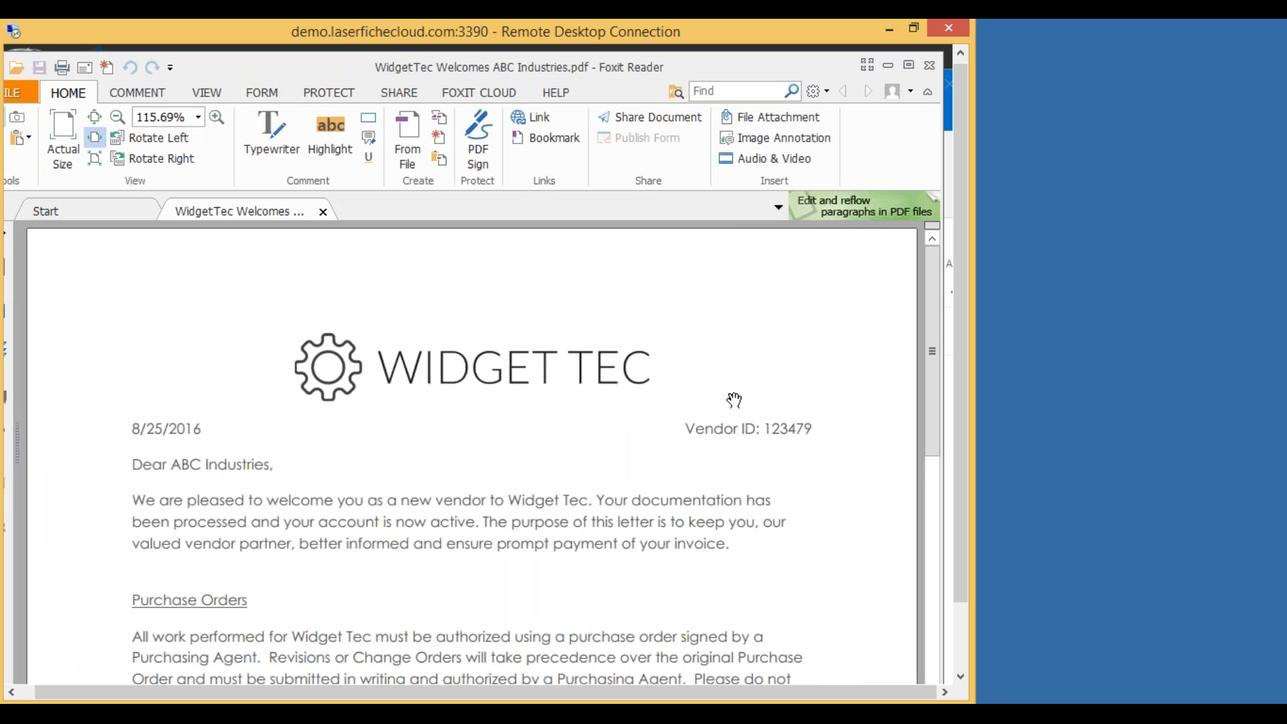
scroll(804, 393, "down", 1)
scroll(706, 396, "down", 4)
scroll(714, 385, "down", 2)
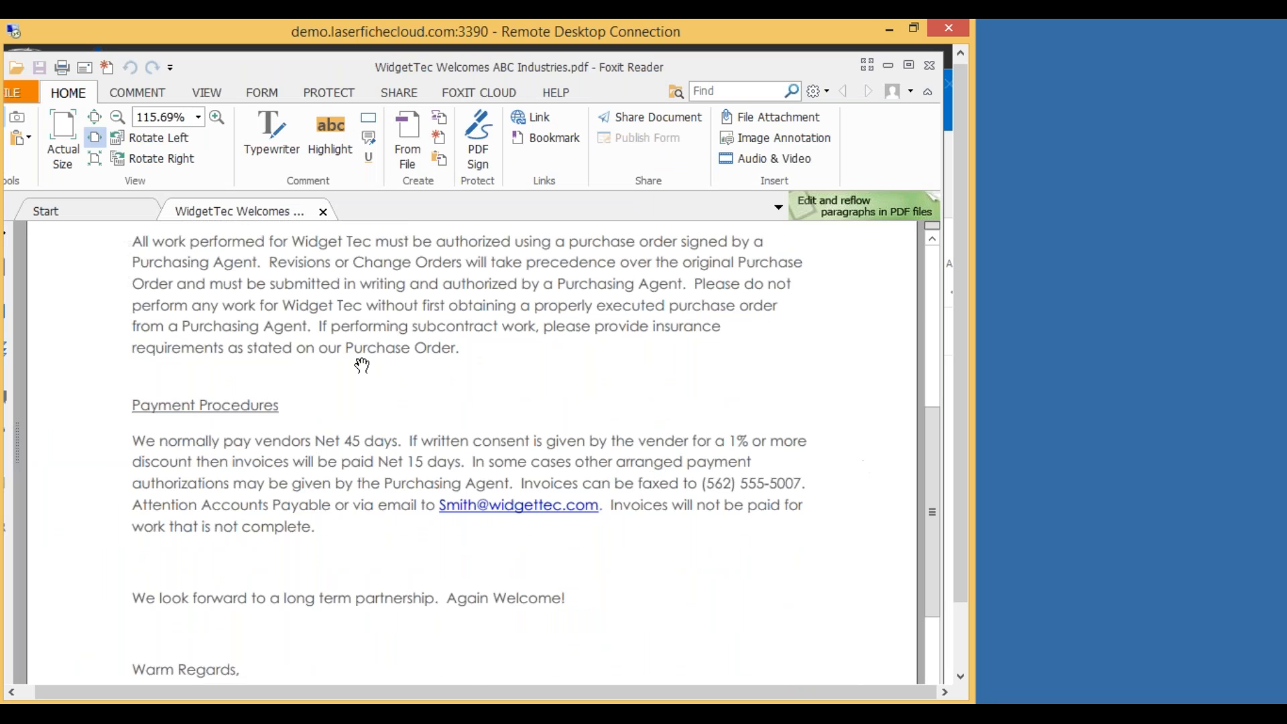
scroll(759, 432, "down", 1)
scroll(759, 433, "down", 3)
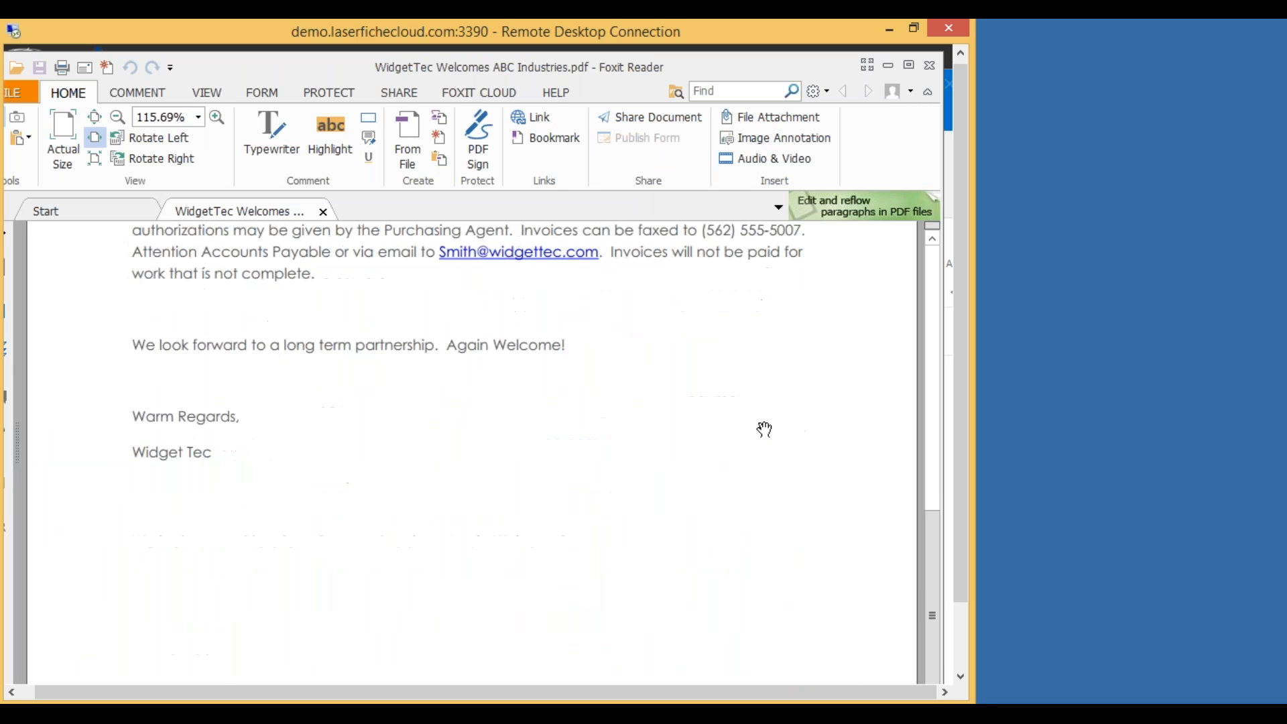
scroll(742, 431, "up", 11)
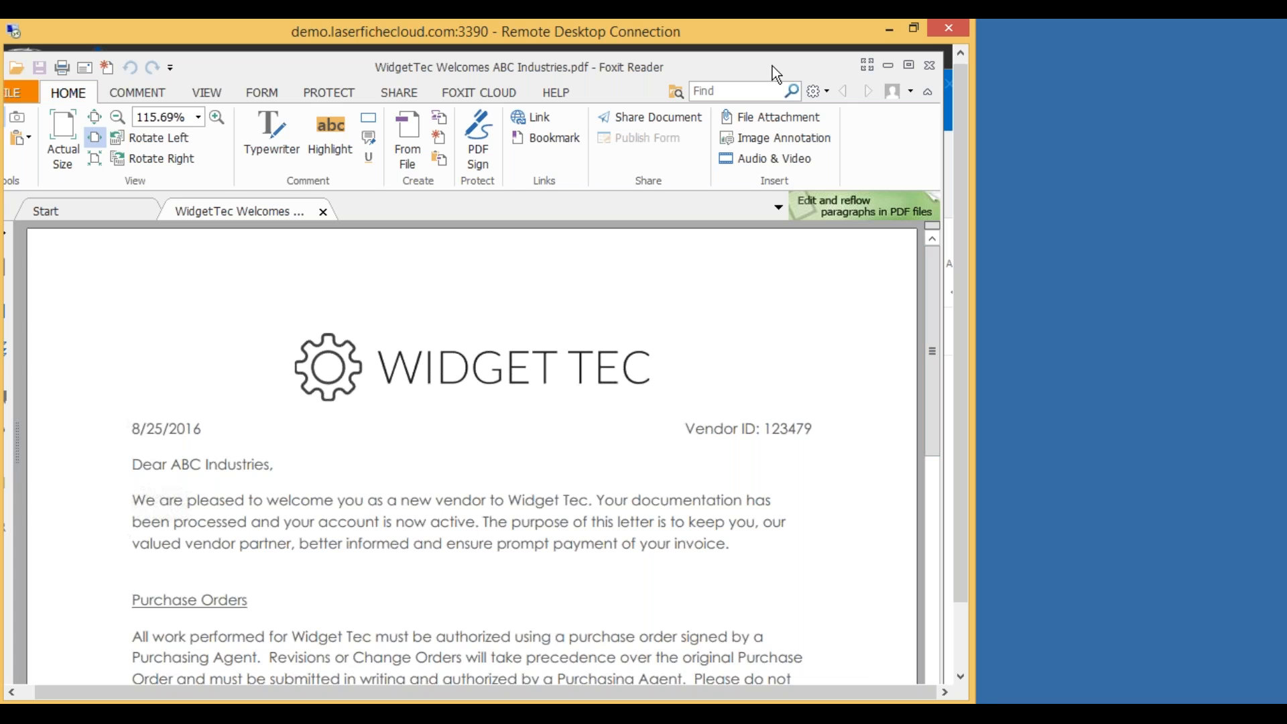
left_click(930, 65)
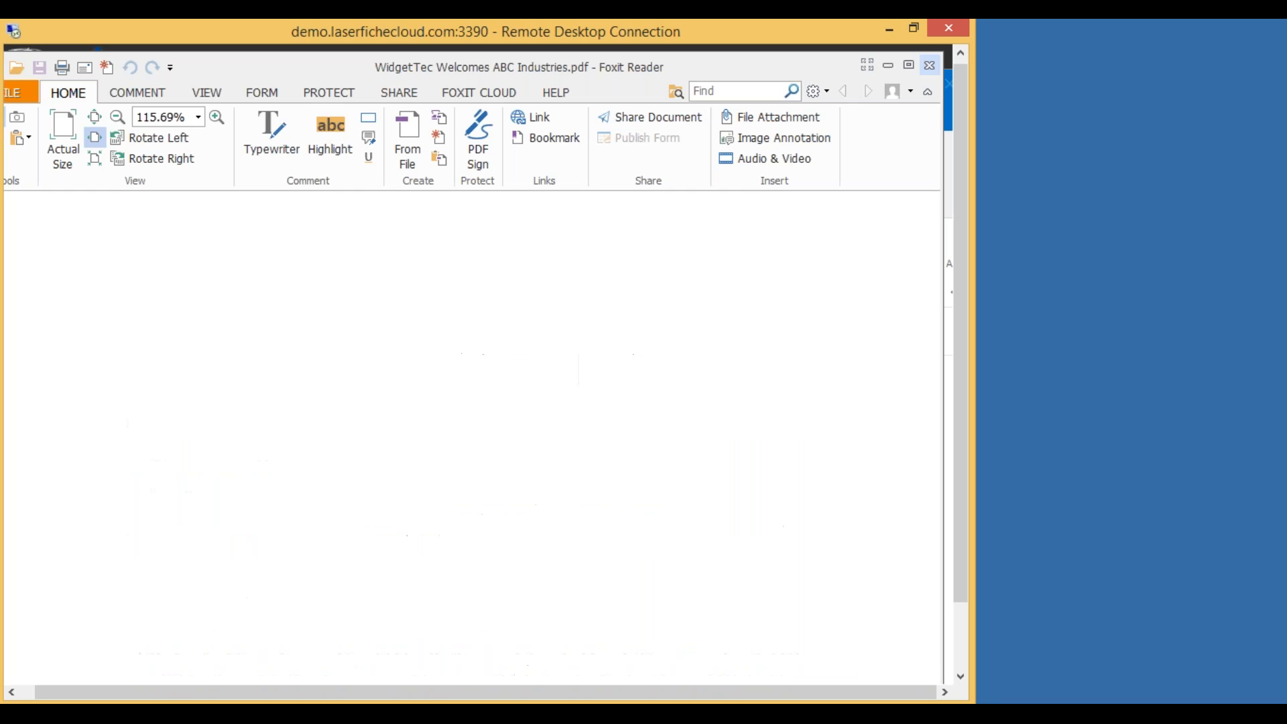
Check the Vendor Packet and WidgetTec welcome emails again, then minimize Outlook.
left_click(442, 383)
left_click(307, 328)
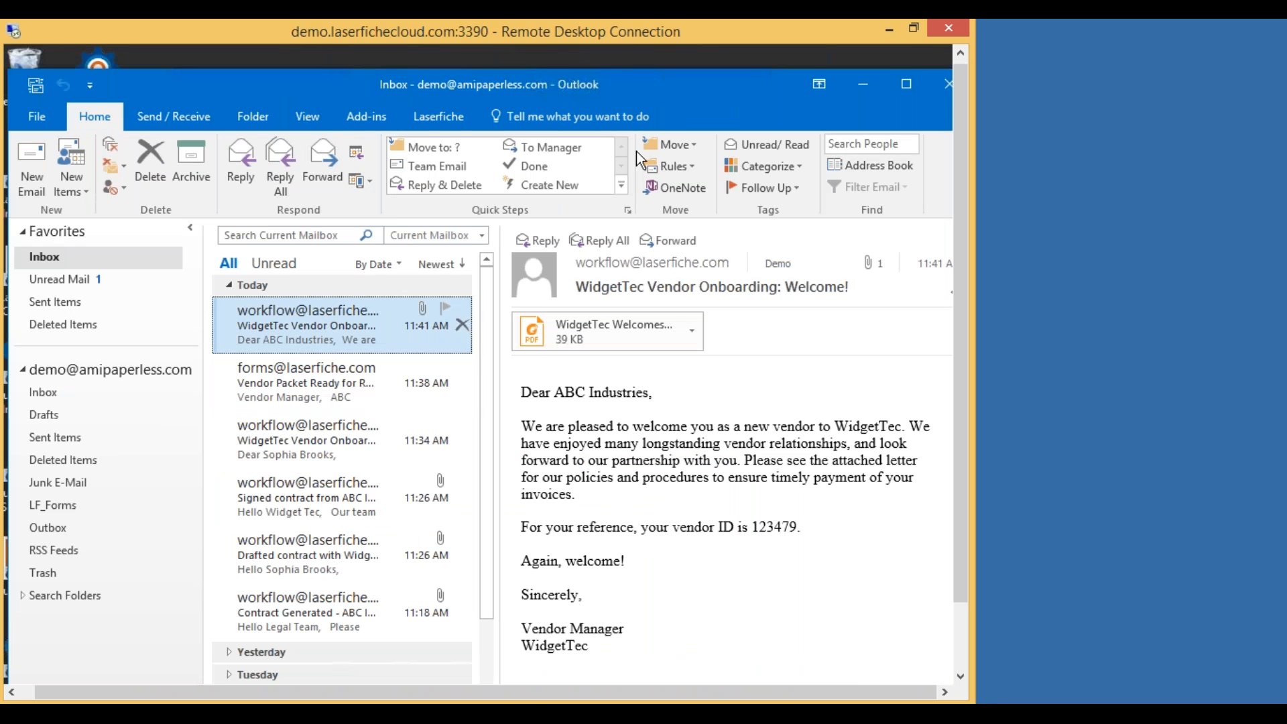
left_click_drag(749, 97, 668, 100)
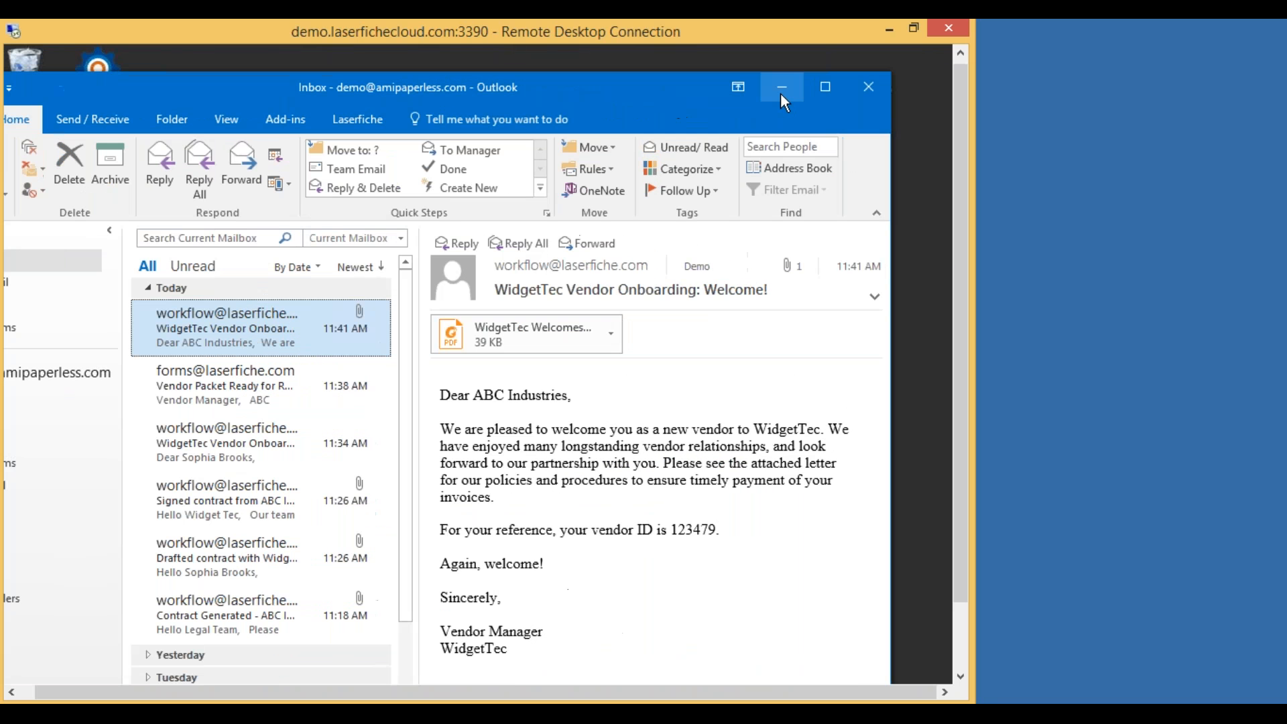
left_click(782, 93)
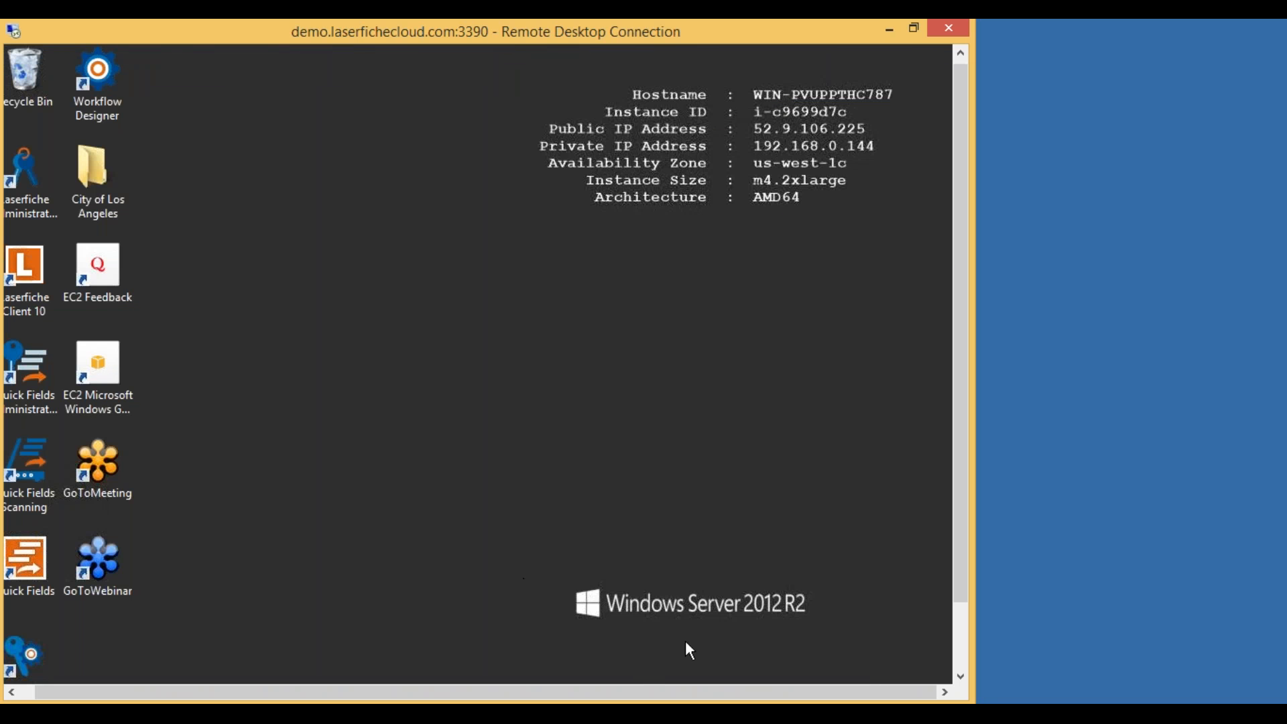
left_click_drag(634, 692, 476, 687)
left_click_drag(968, 386, 963, 461)
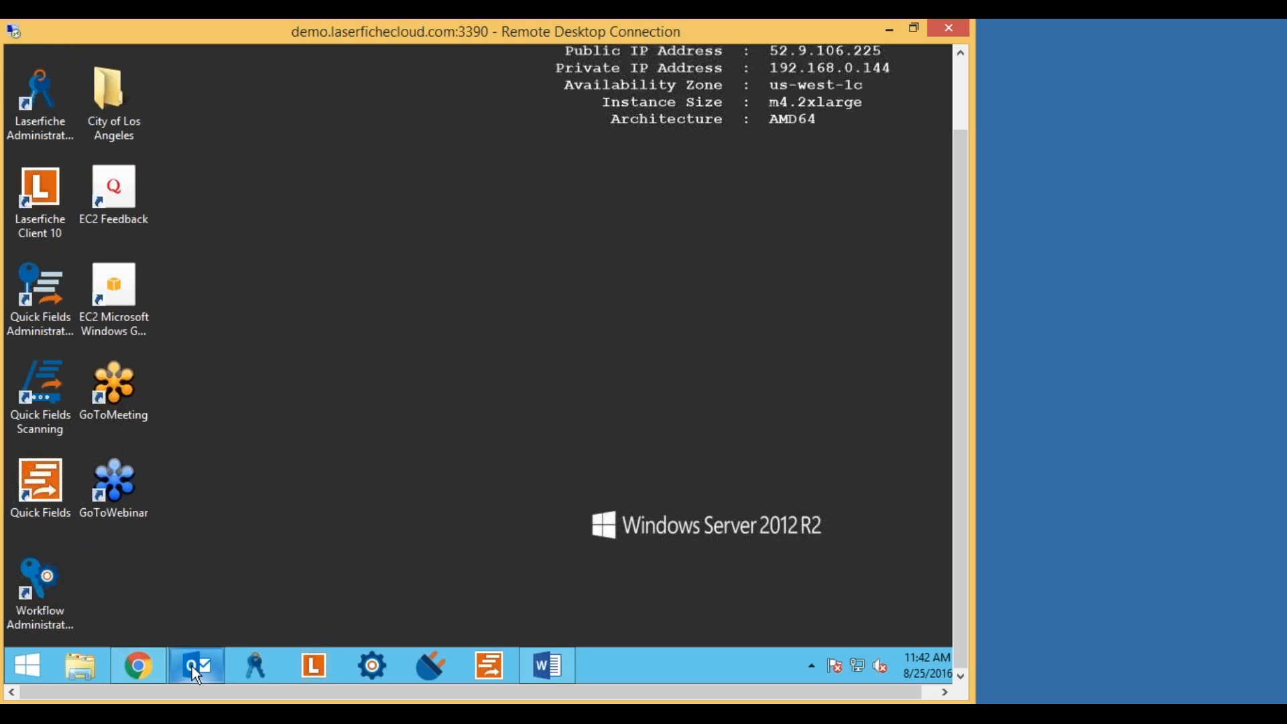
Go from the thank-you page back to the Forms inbox and start a new process under Processes.
left_click(144, 666)
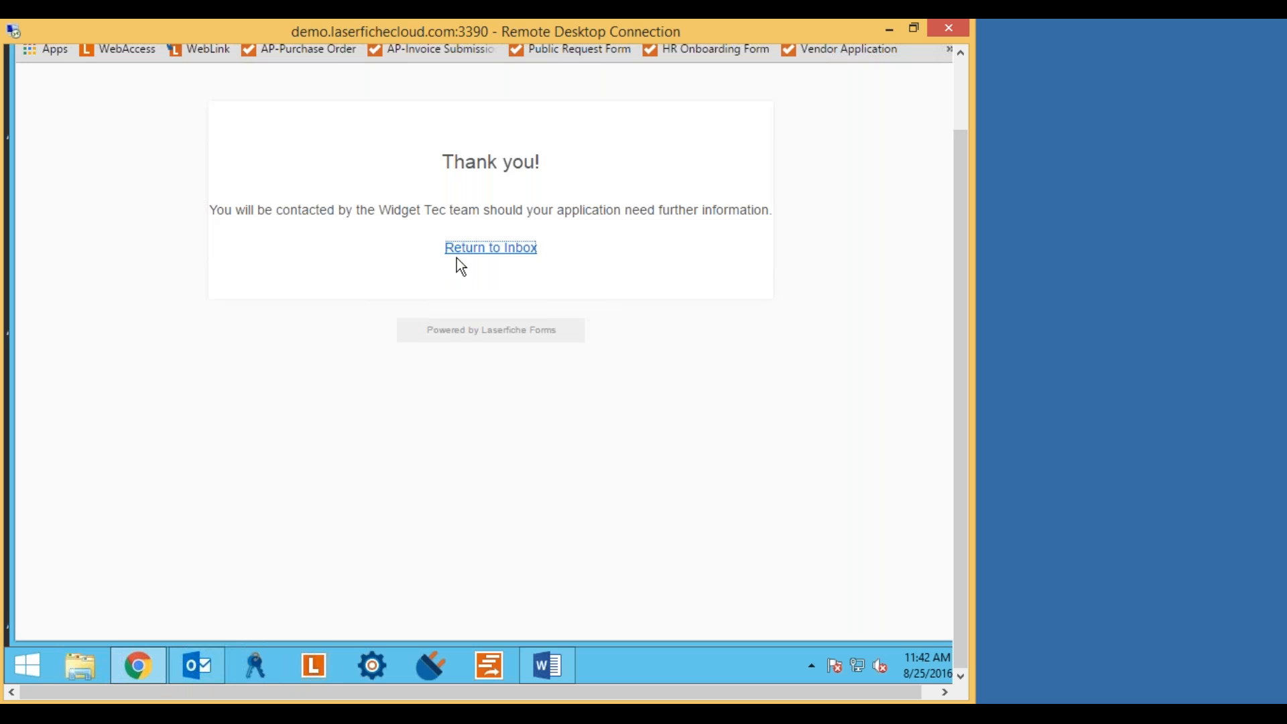
left_click(502, 251)
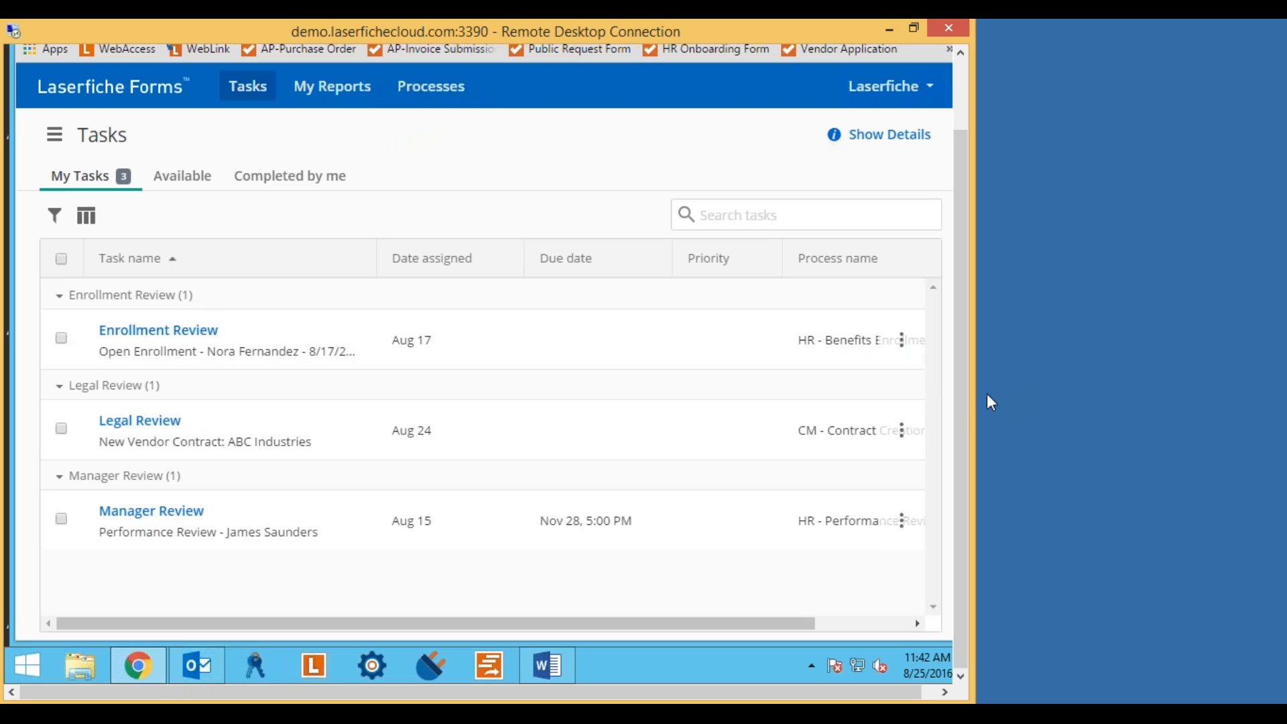
left_click_drag(968, 404, 968, 315)
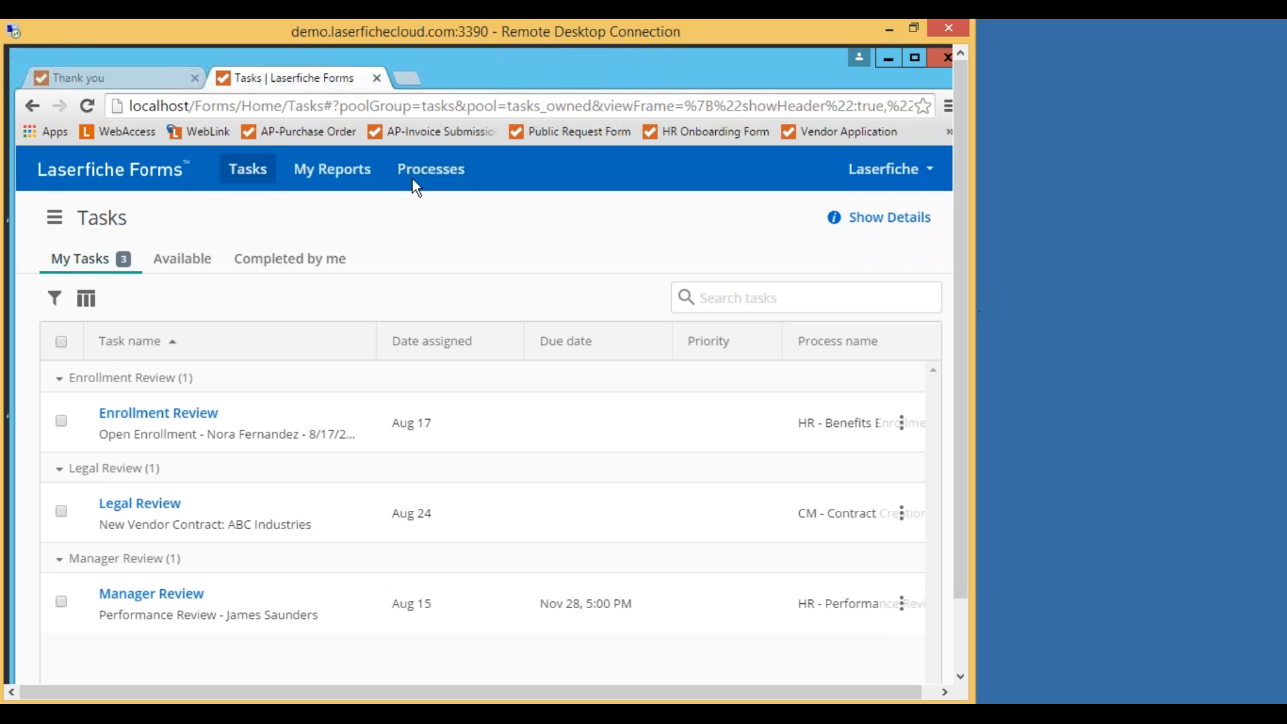
left_click(440, 172)
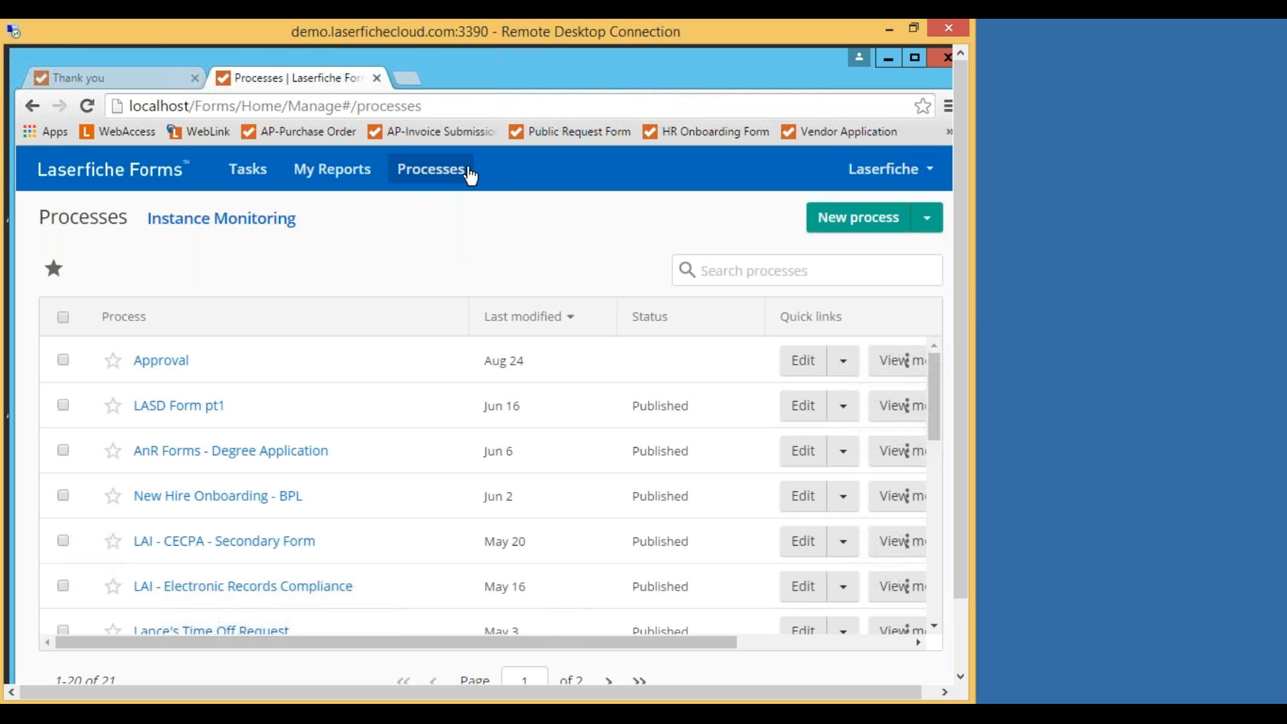
left_click(859, 227)
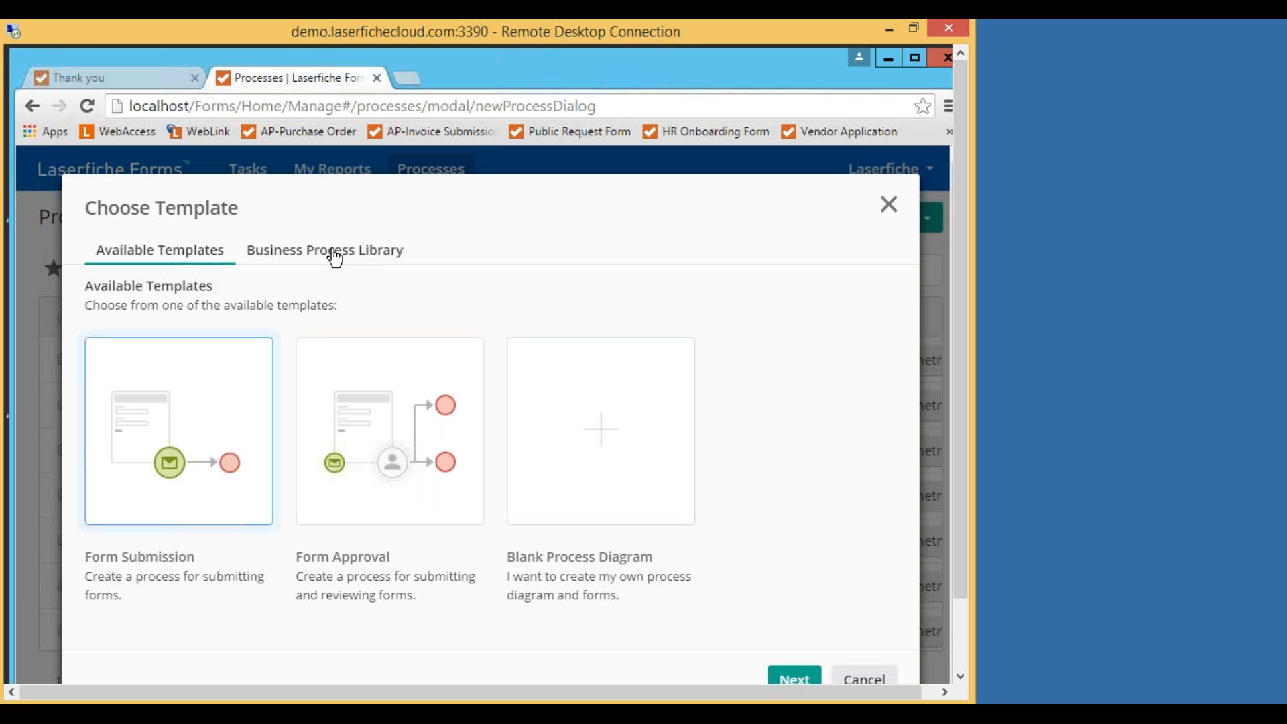
Browse the Business Process Library template cards, such as Authorization of Allowable Charges and FERPA Authorization.
left_click(335, 258)
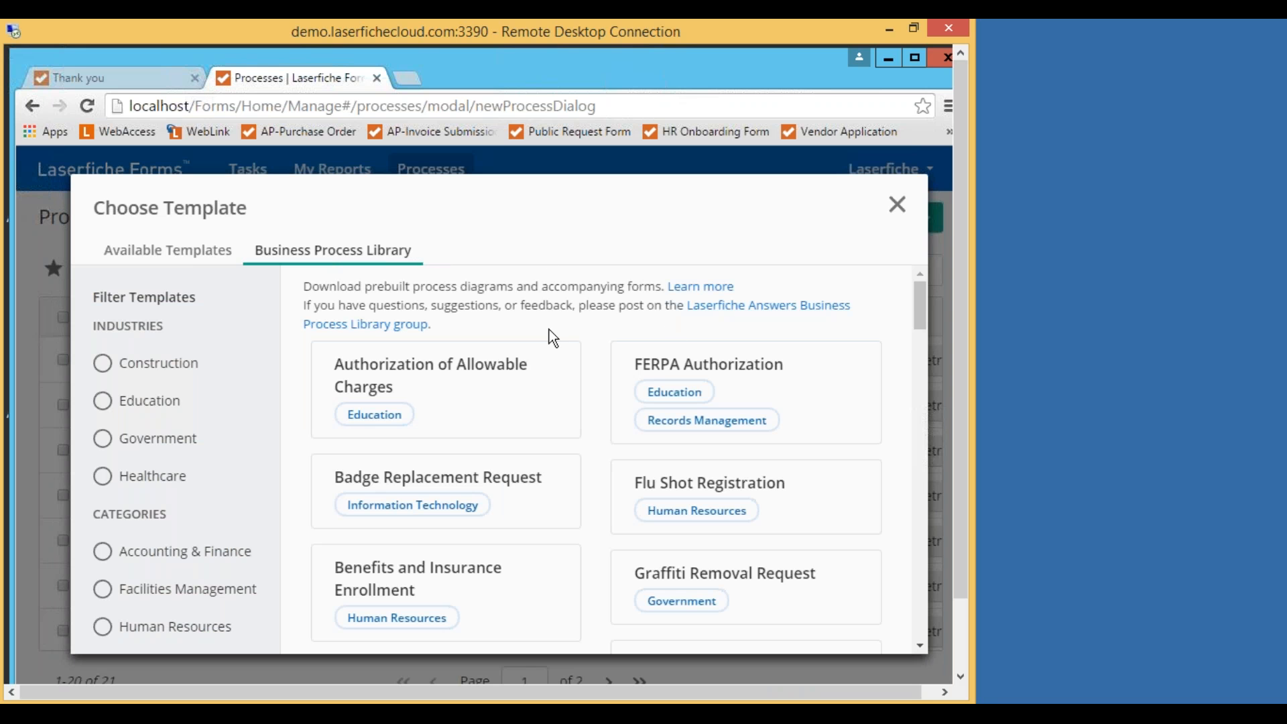
scroll(566, 326, "down", 7)
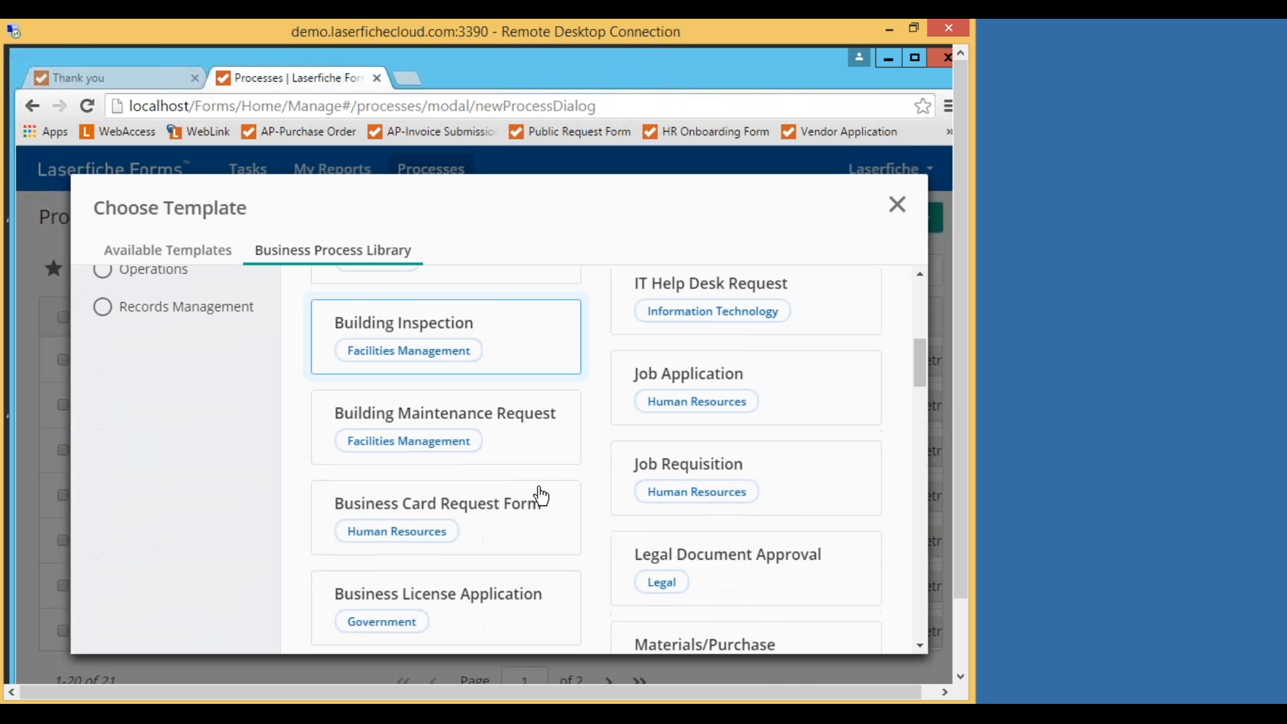
scroll(520, 569, "up", 6)
scroll(519, 556, "up", 2)
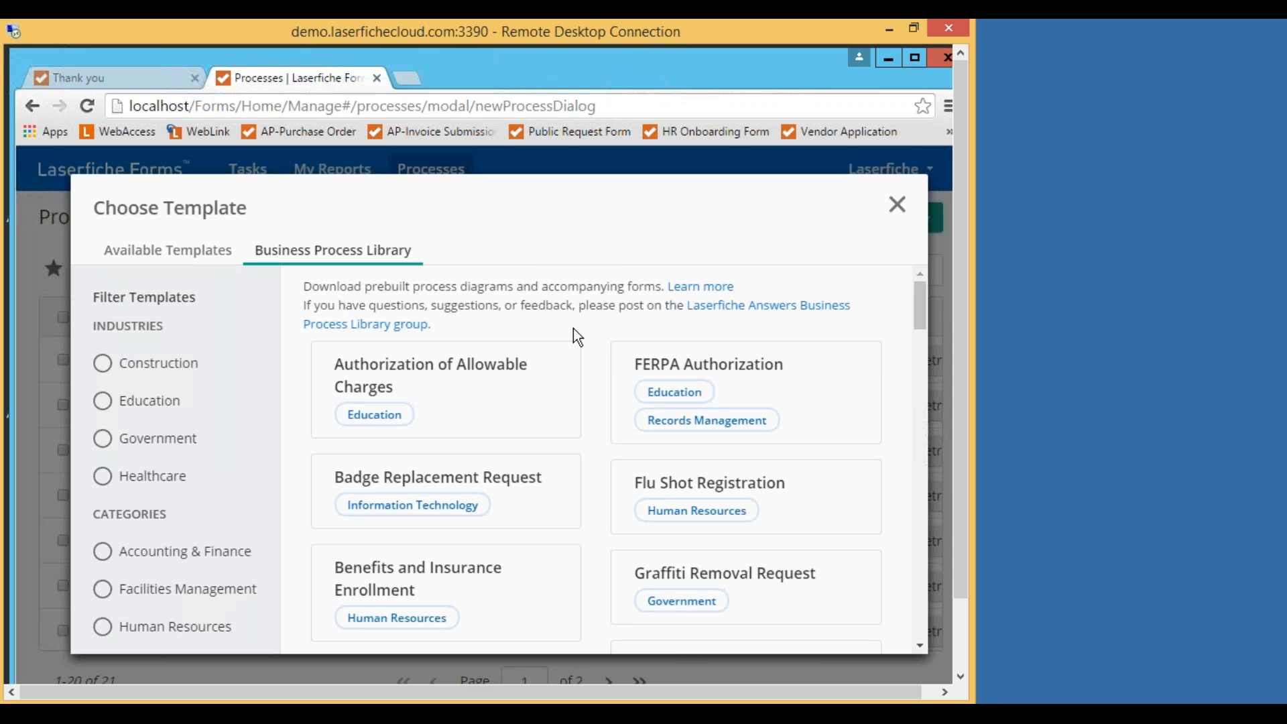
scroll(575, 335, "down", 1)
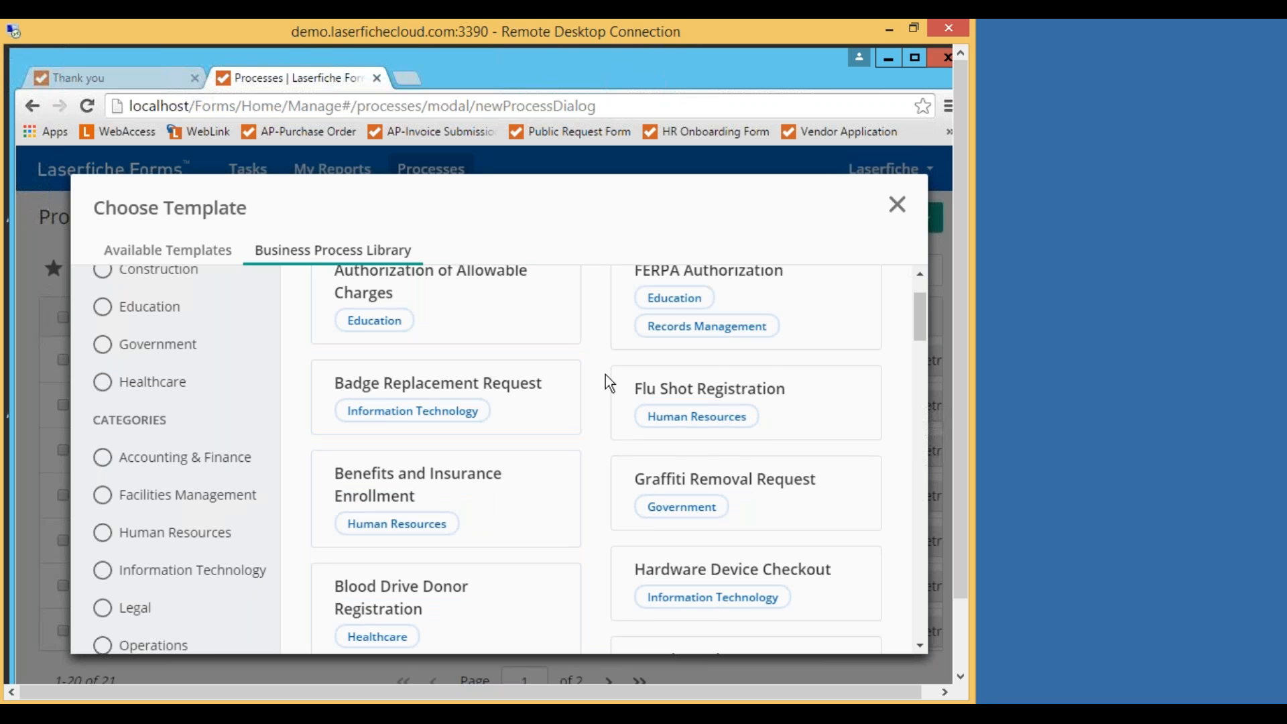
scroll(605, 376, "up", 1)
scroll(604, 375, "down", 2)
scroll(605, 376, "down", 4)
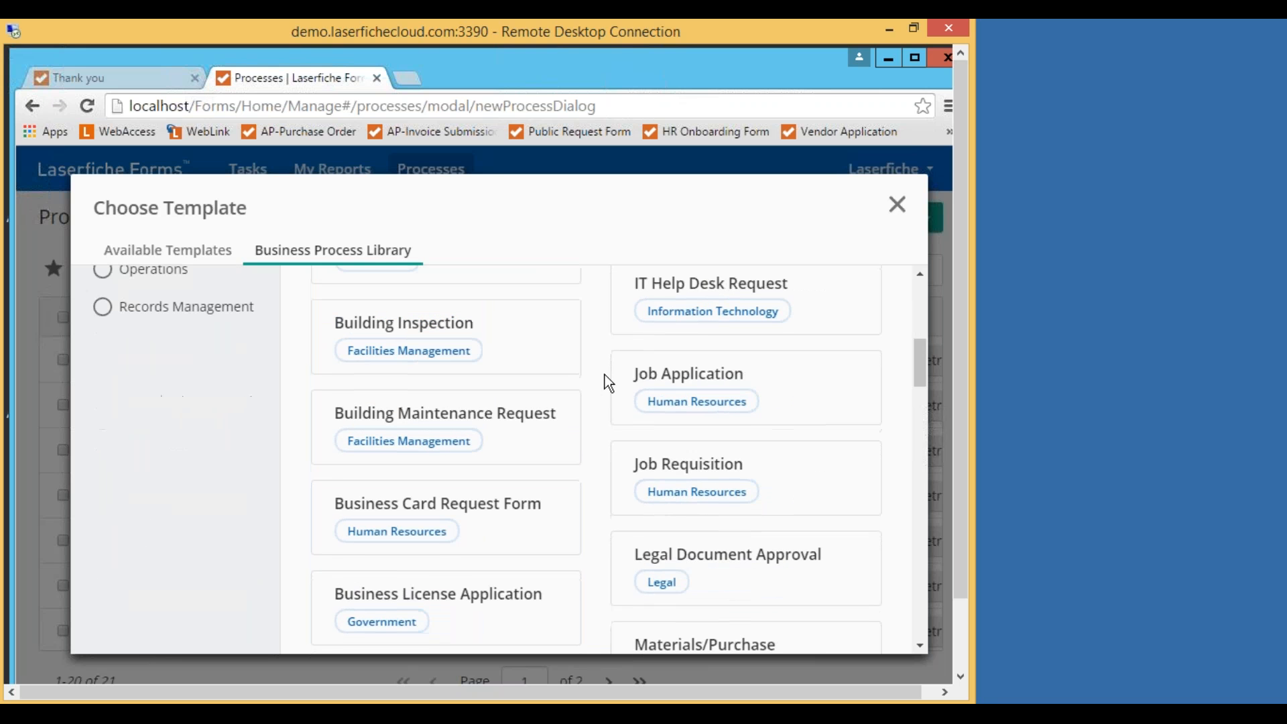
scroll(604, 375, "up", 5)
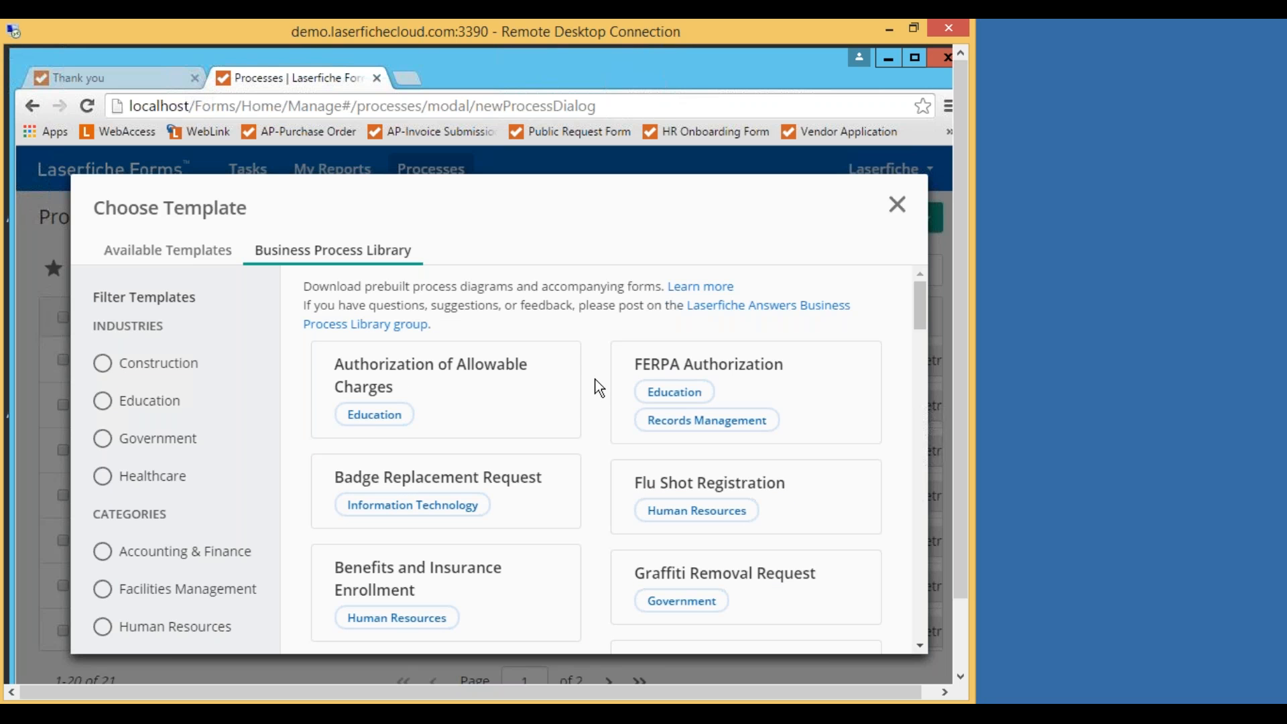
scroll(598, 380, "down", 2)
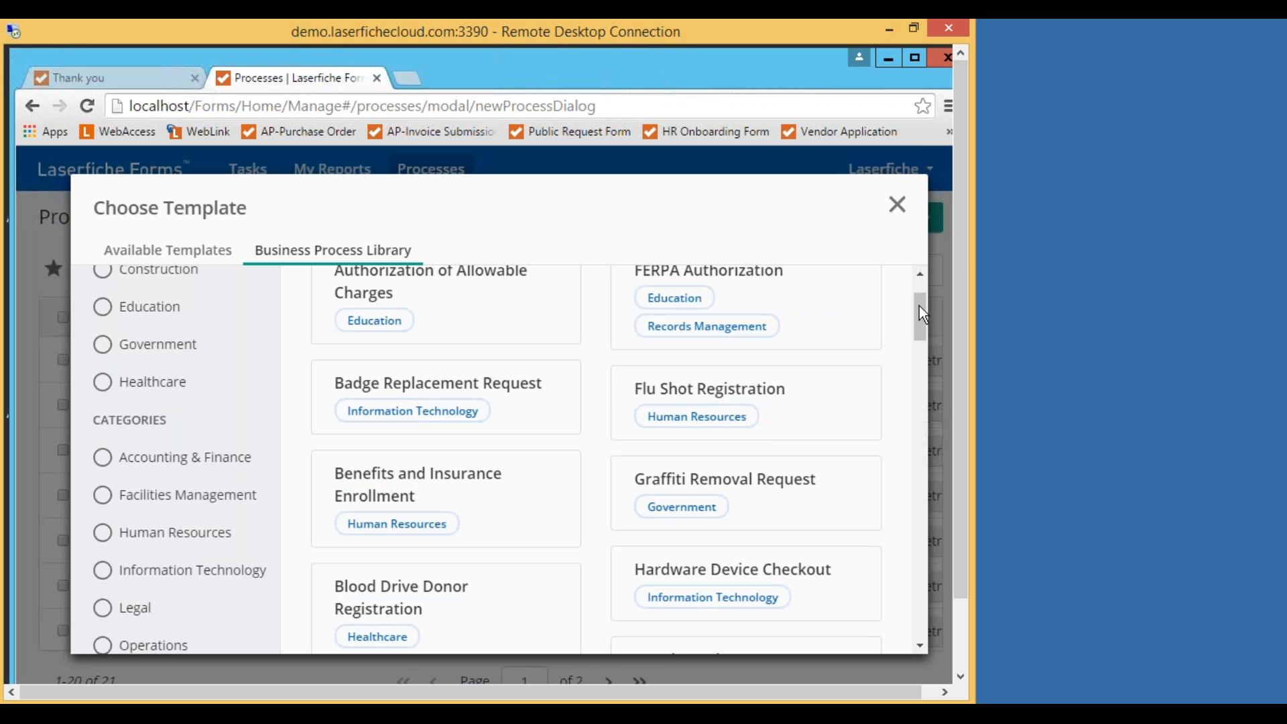
left_click_drag(916, 311, 921, 292)
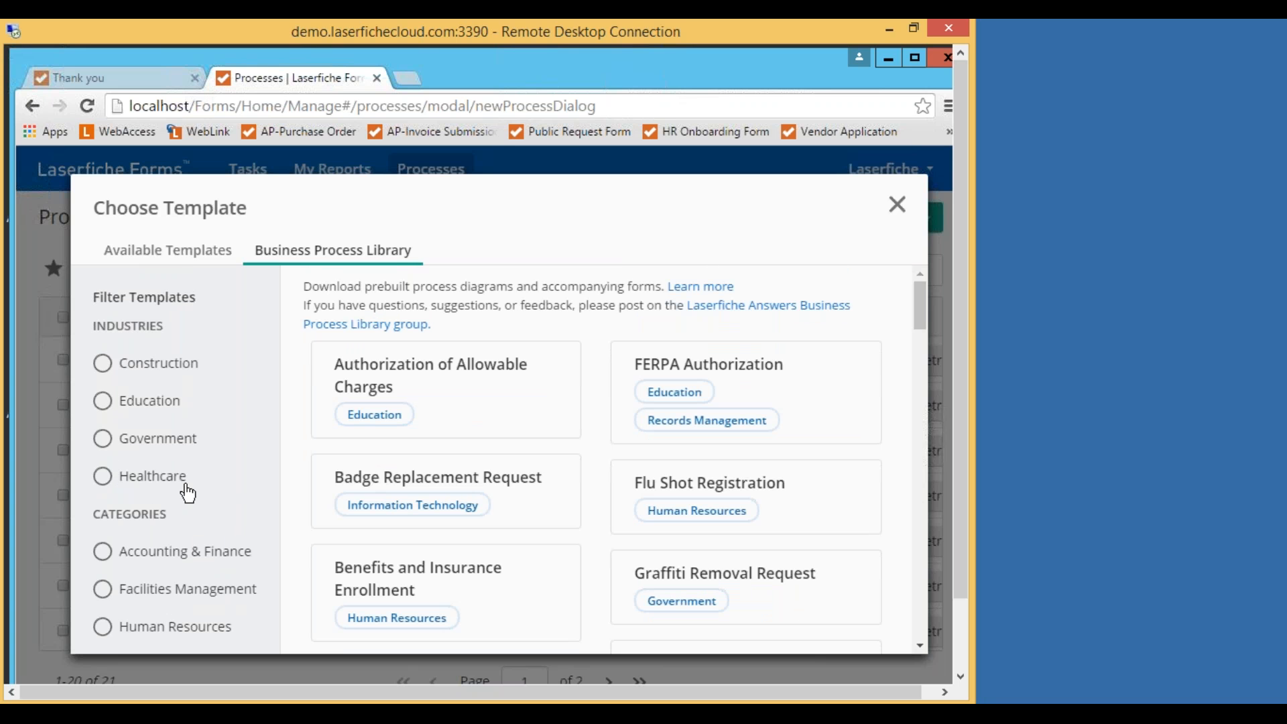
Filter the templates to Government, look through them, then clear the filter.
left_click(102, 447)
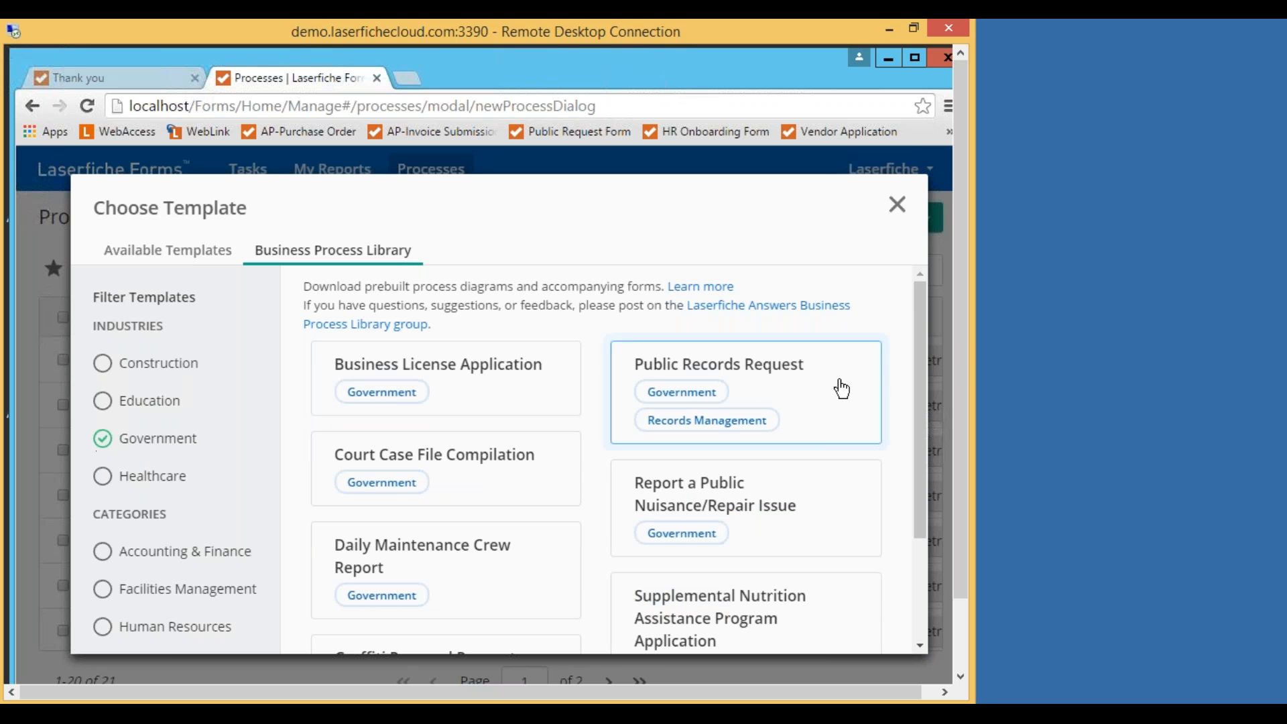
scroll(924, 312, "down", 1)
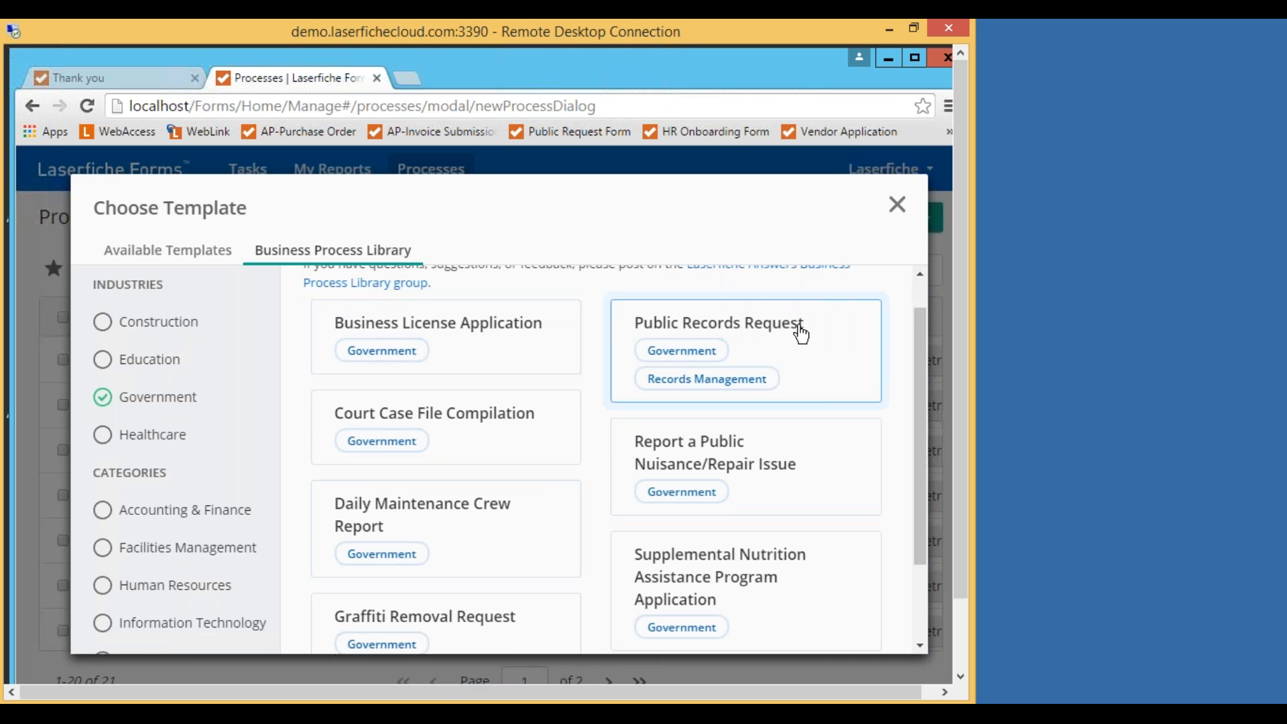
mouse_move(914, 335)
left_mouse_down()
mouse_move(910, 405)
mouse_move(915, 333)
left_mouse_up()
left_click(118, 400)
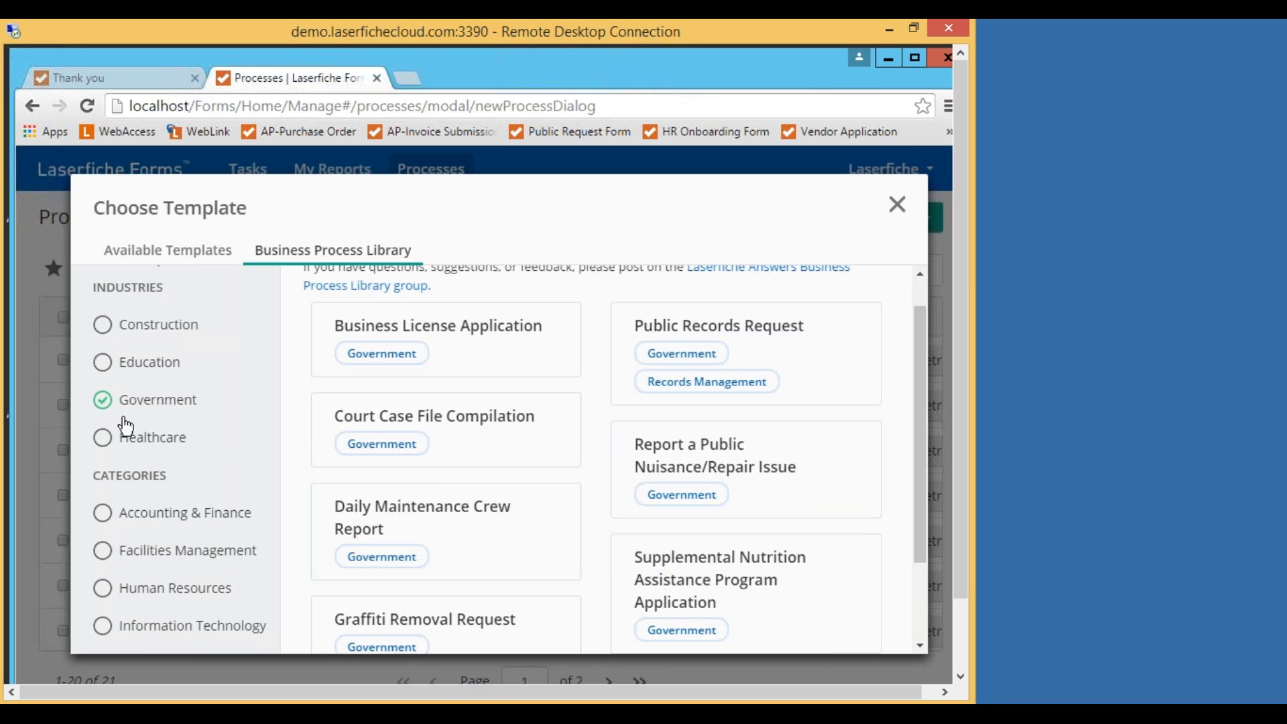
Review the Accounting & Finance templates, clear that filter, and close Choose Template.
left_click(101, 518)
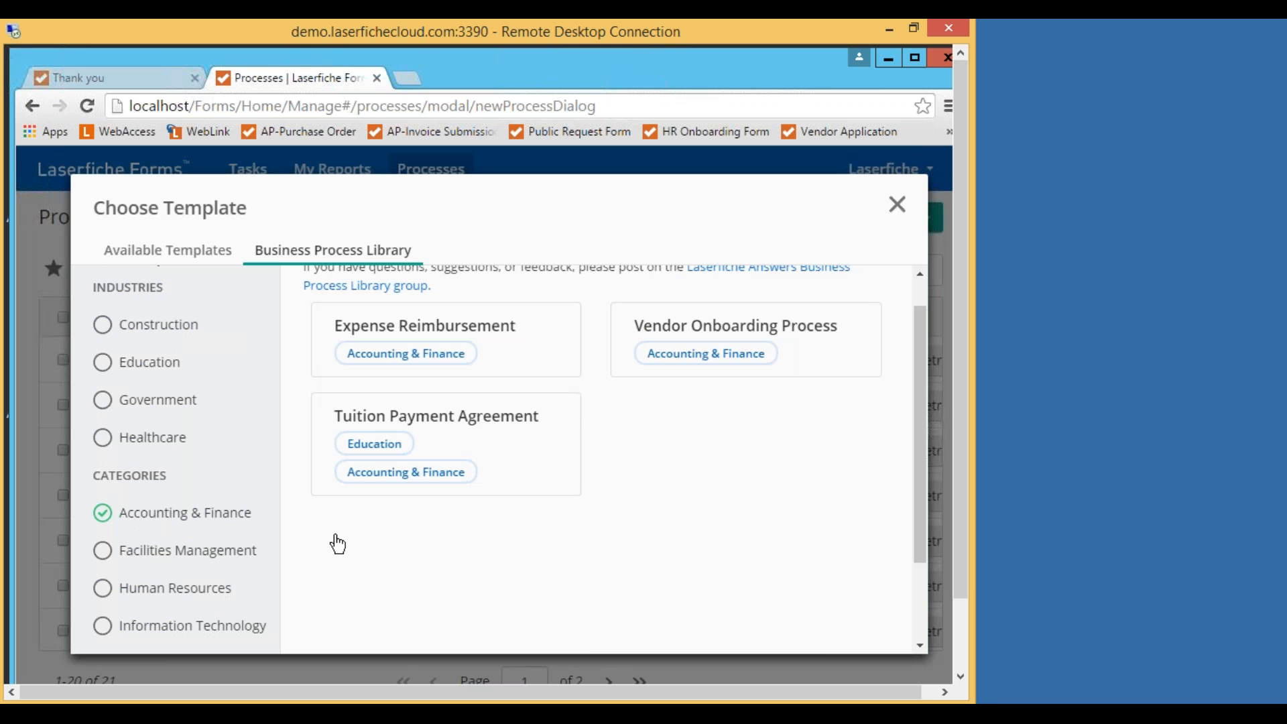
left_click_drag(914, 391, 914, 358)
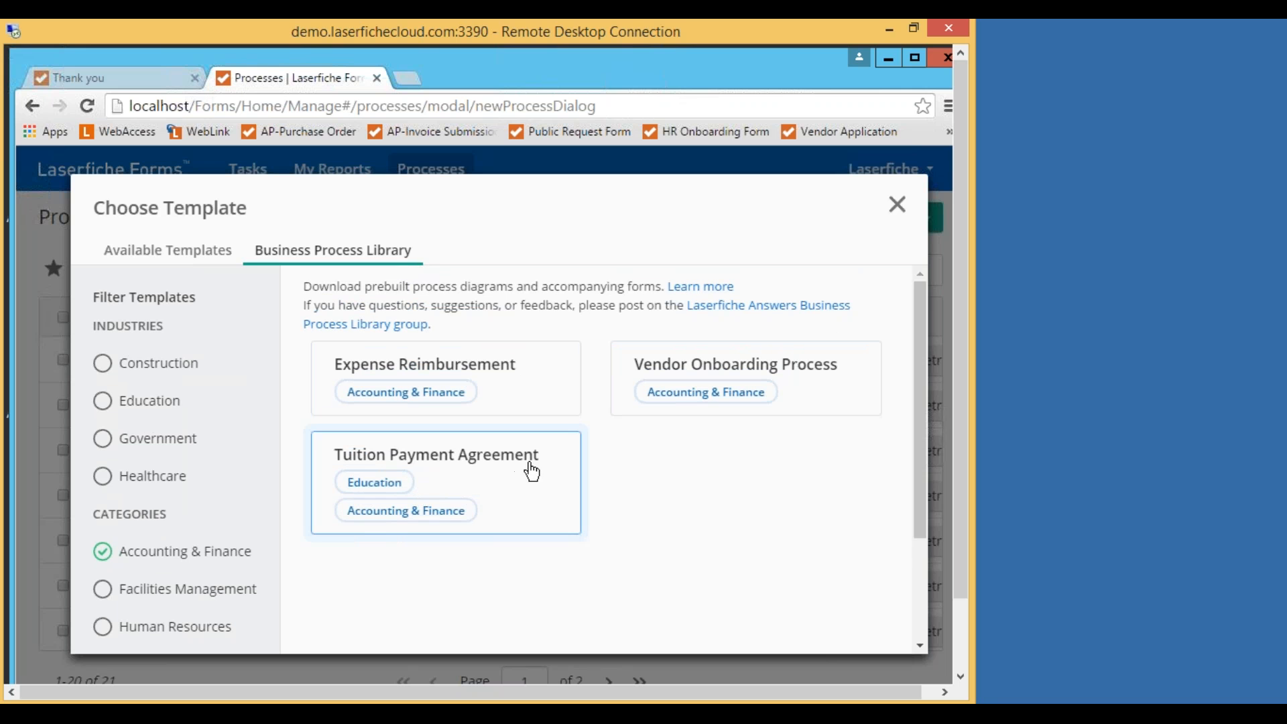
left_click(104, 552)
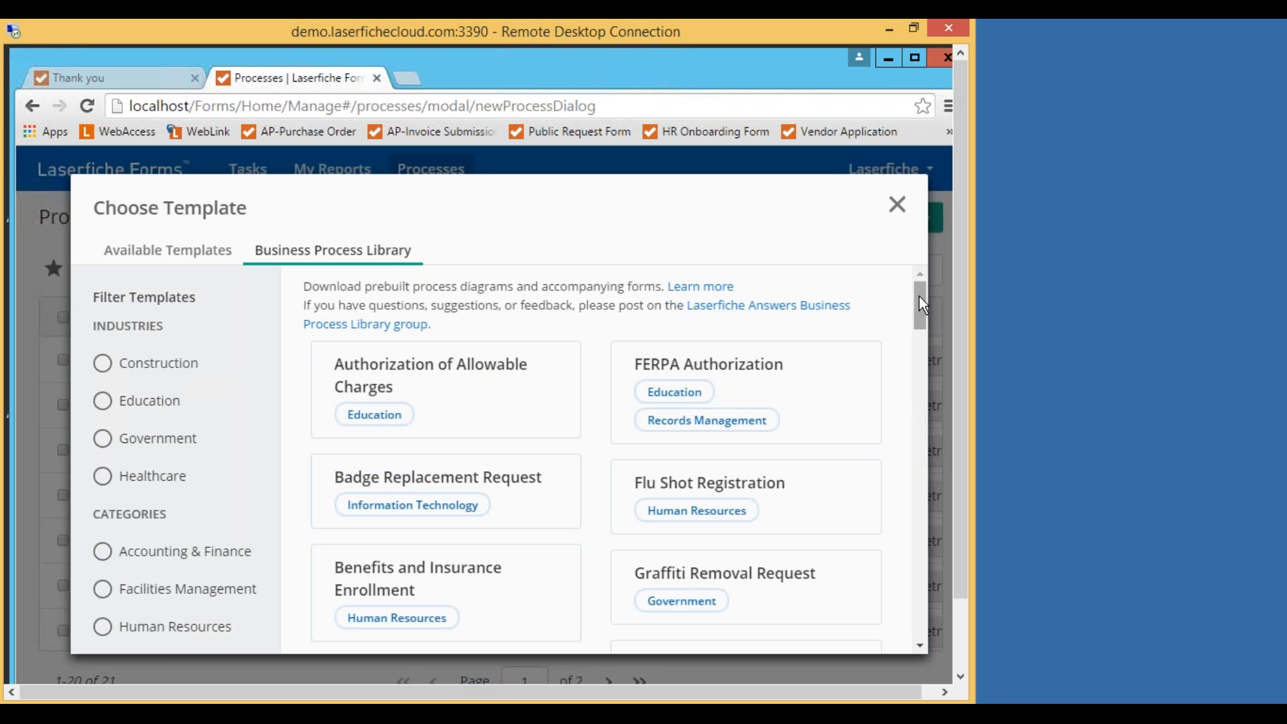
mouse_move(921, 315)
left_mouse_down()
mouse_move(912, 403)
mouse_move(926, 319)
left_mouse_up()
left_click_drag(923, 295, 923, 284)
scroll(919, 299, "down", 1)
scroll(919, 299, "up", 1)
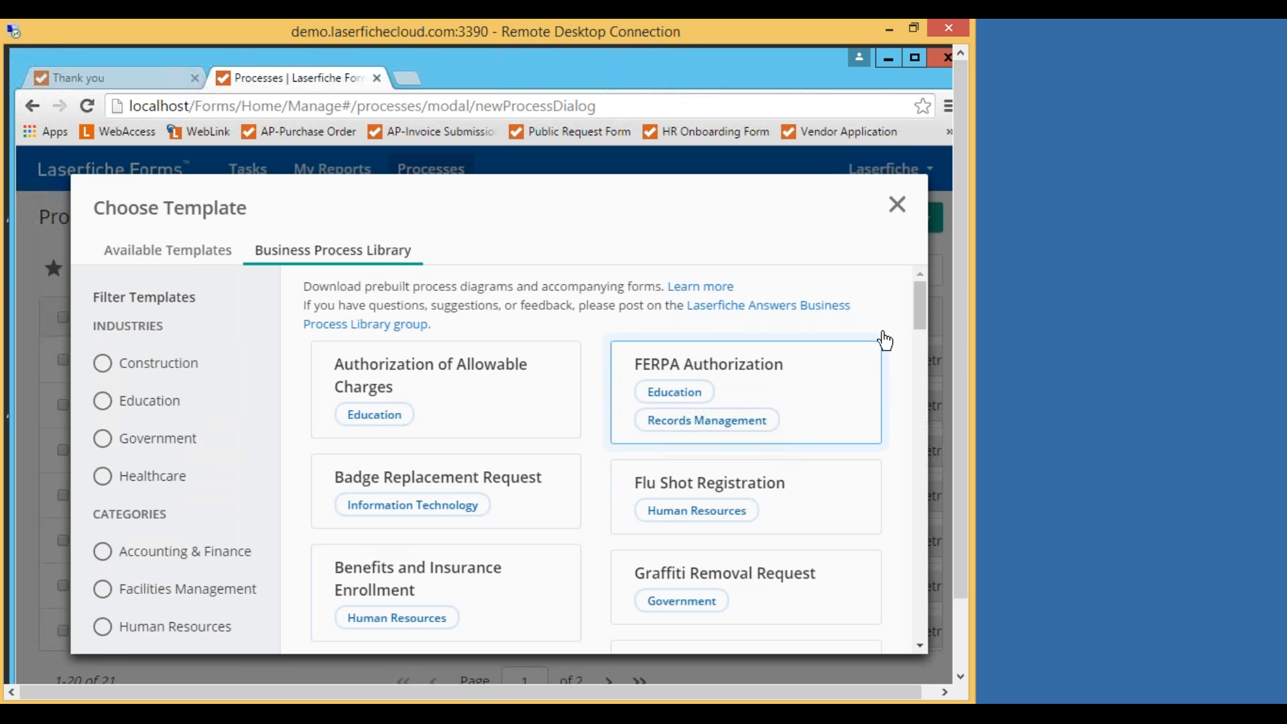
left_click_drag(916, 307, 914, 280)
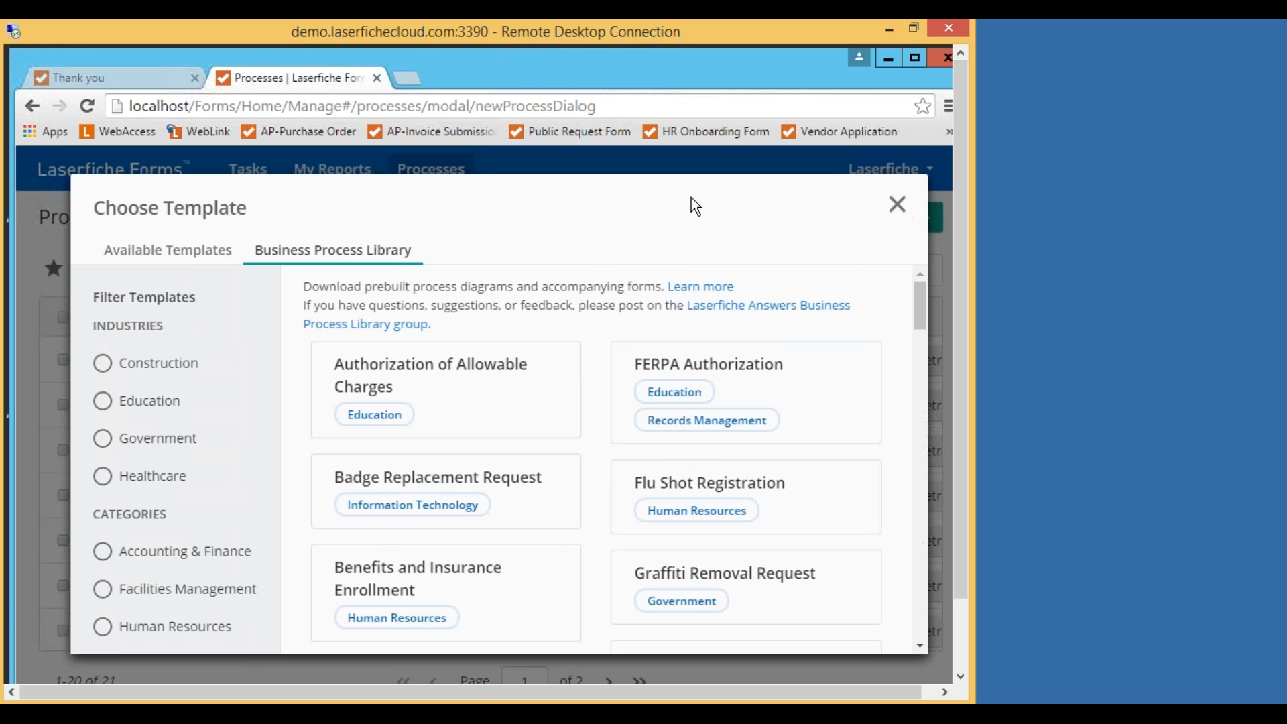
left_click(896, 205)
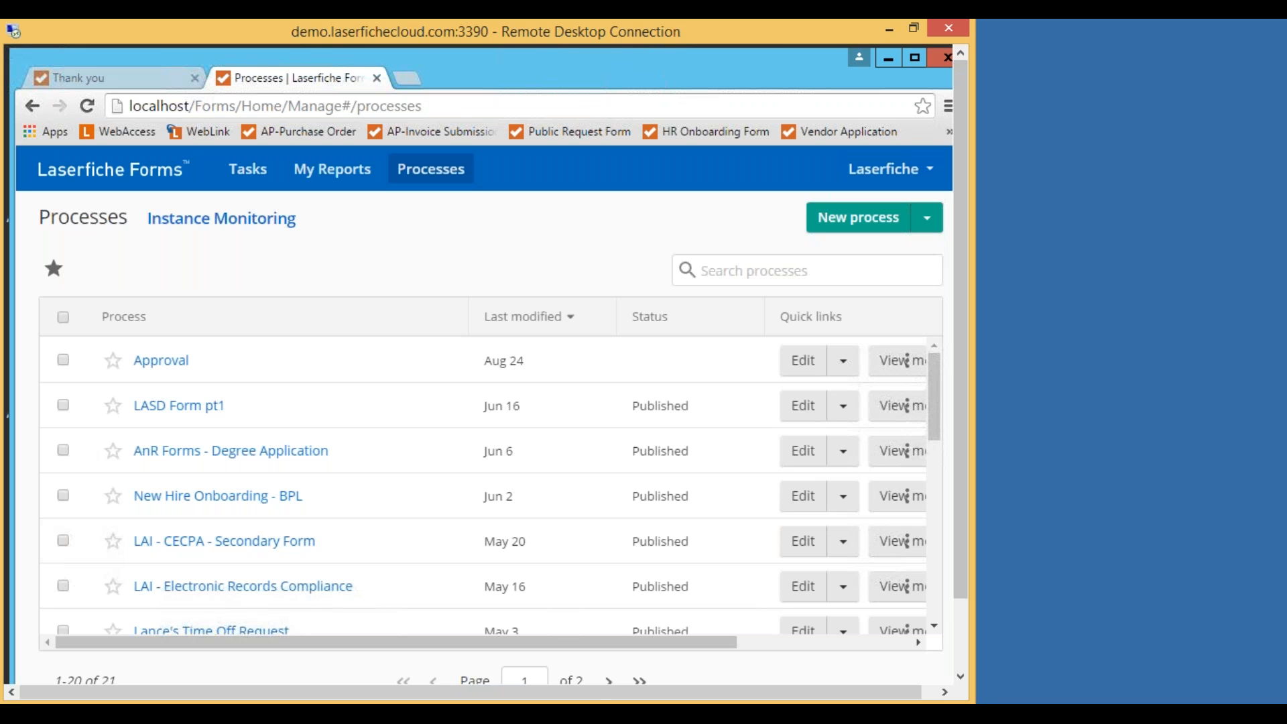
Move the Chrome window showing the Laserfiche Forms Processes list down and left, then close it.
left_click_drag(598, 695, 741, 690)
left_click_drag(738, 78, 714, 103)
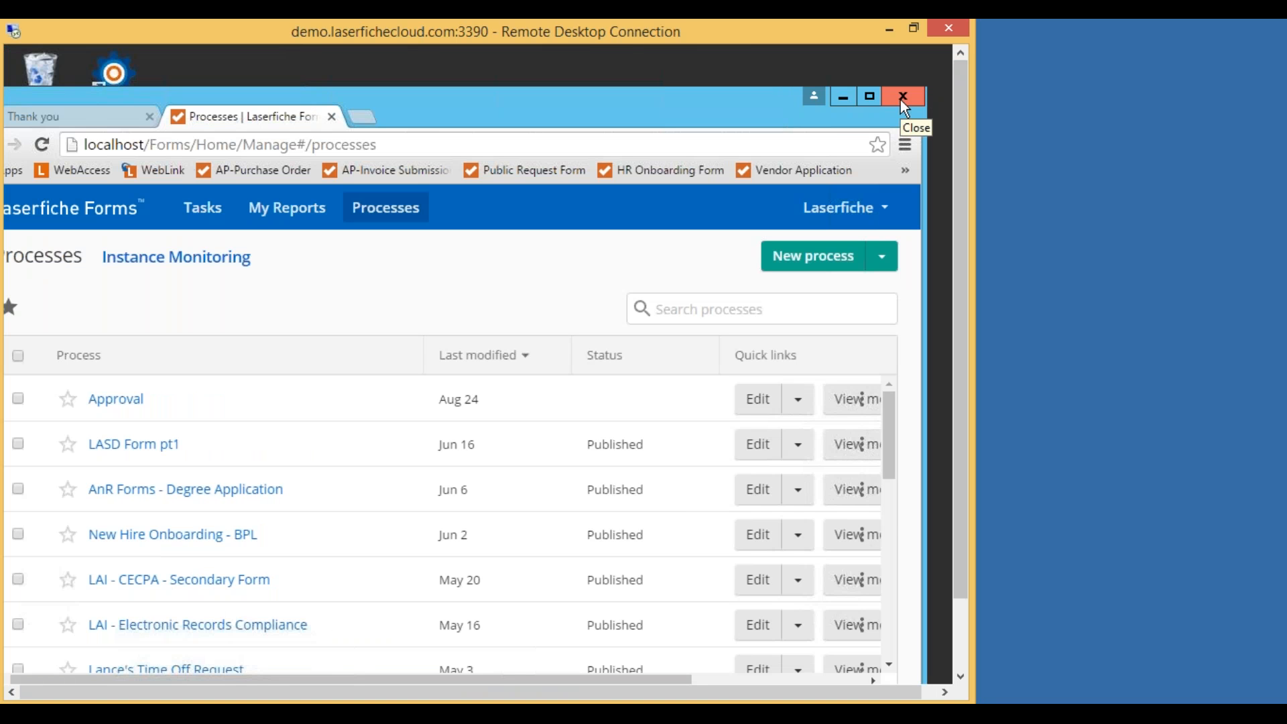
left_click(908, 97)
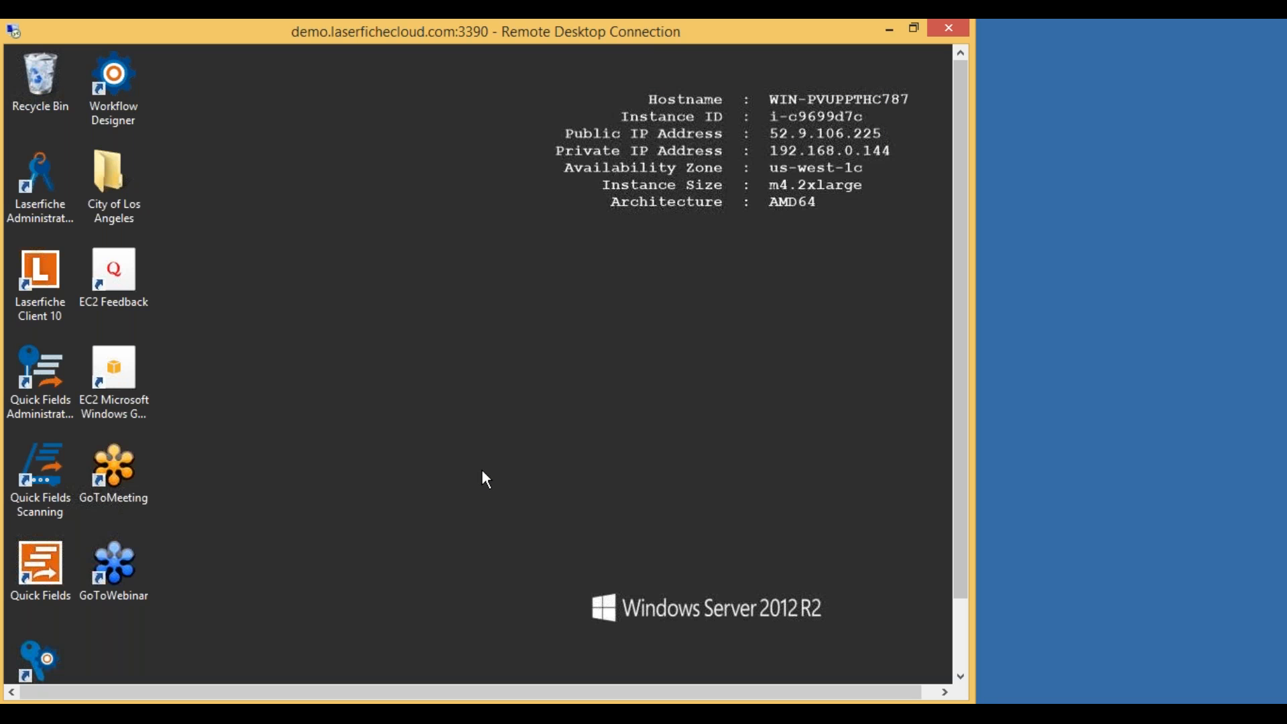
left_click_drag(962, 355, 960, 292)
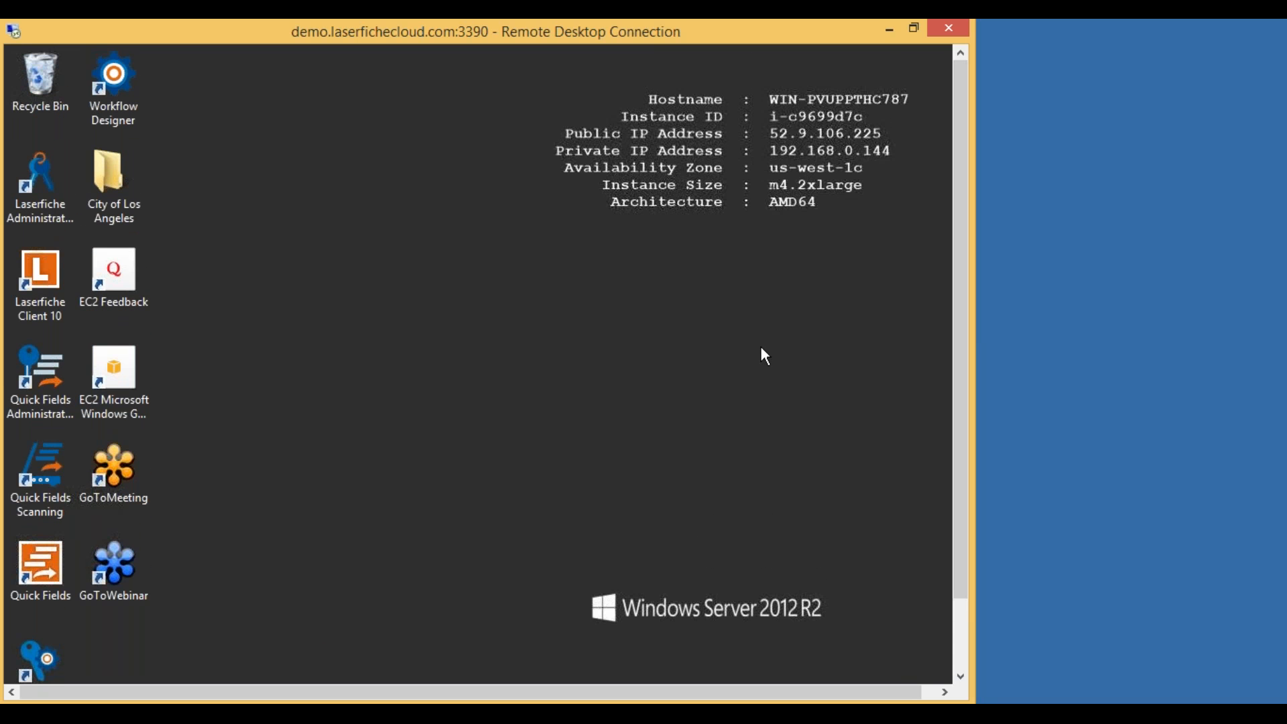